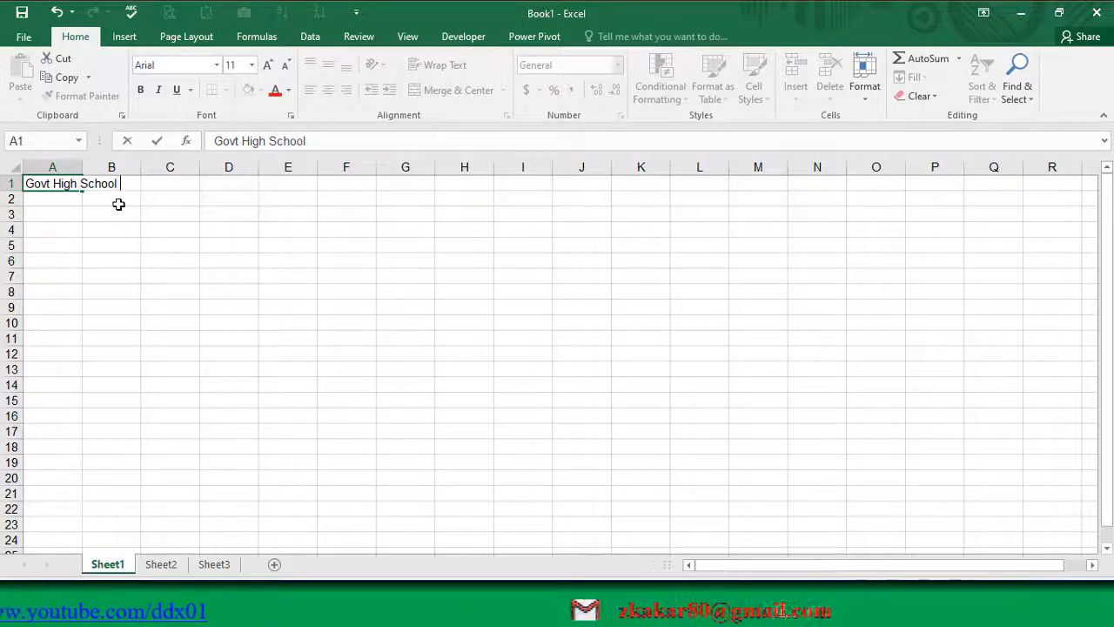
# Step: Complete the school title in cell A1 so it reads "Govt High School ABC"
pyautogui.write('ABC')
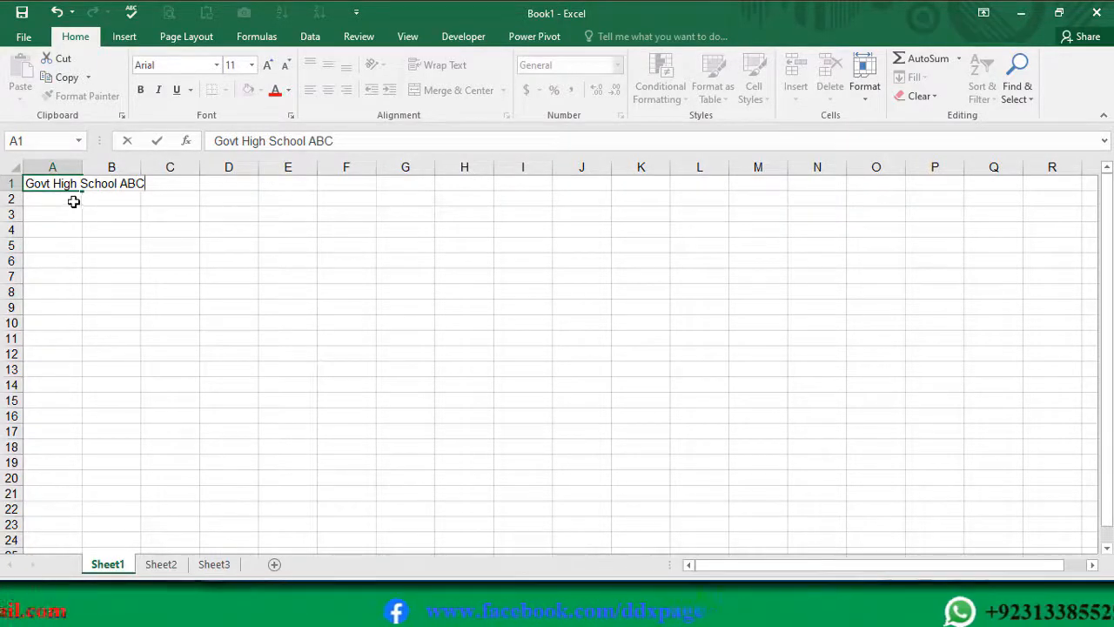
pyautogui.press('Return')
# Step: Enter the subtitle "Attendence Sheet of Class 10th" in cell A2
pyautogui.write('A')
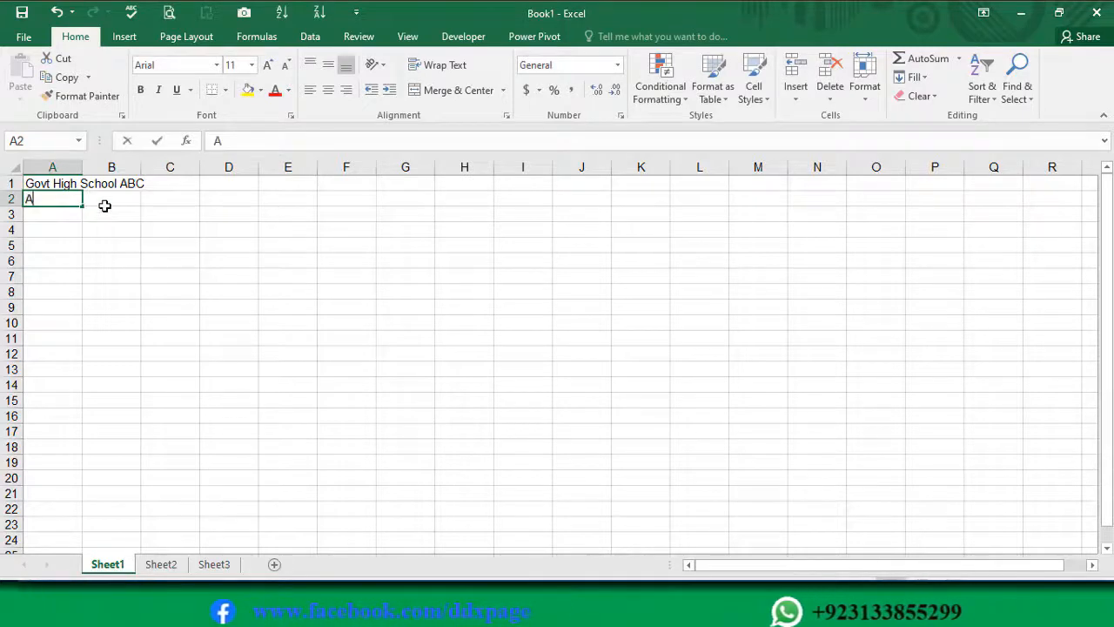
pyautogui.write('ttend')
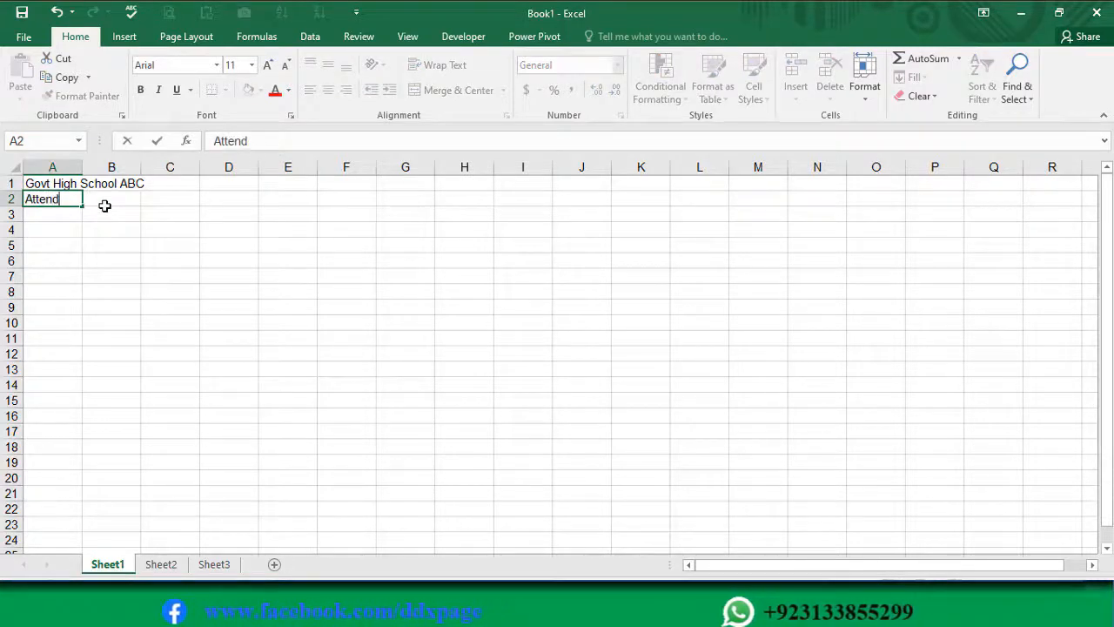
pyautogui.write('ence Shaeet')
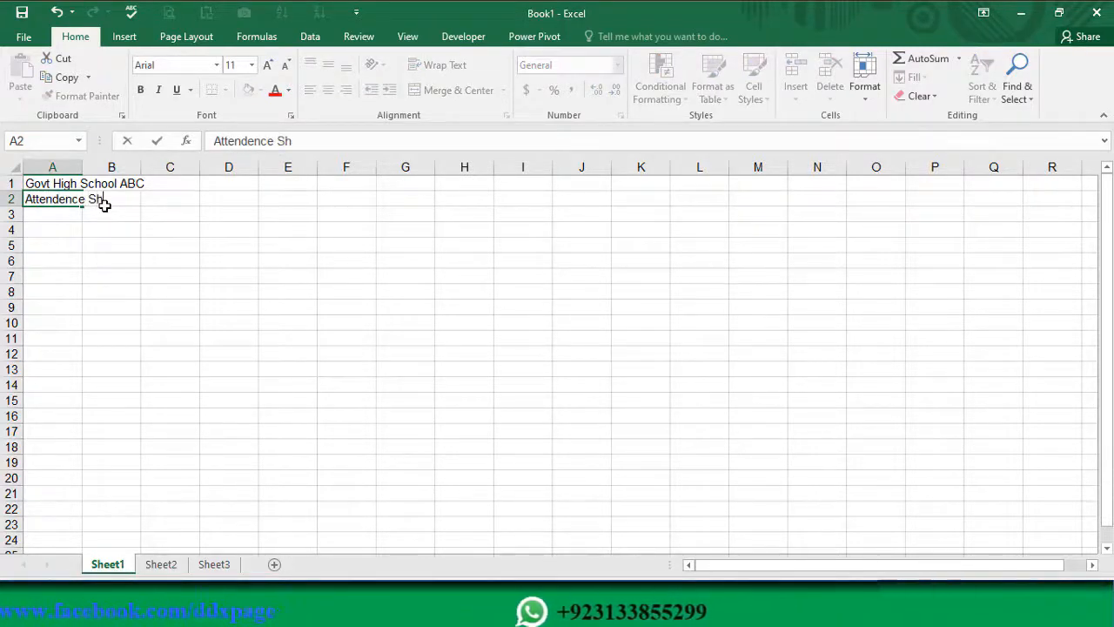
pyautogui.press('BackSpace')
pyautogui.press('BackSpace')
pyautogui.press('BackSpace')
pyautogui.press('BackSpace')
pyautogui.press('BackSpace')
pyautogui.write('eet of')
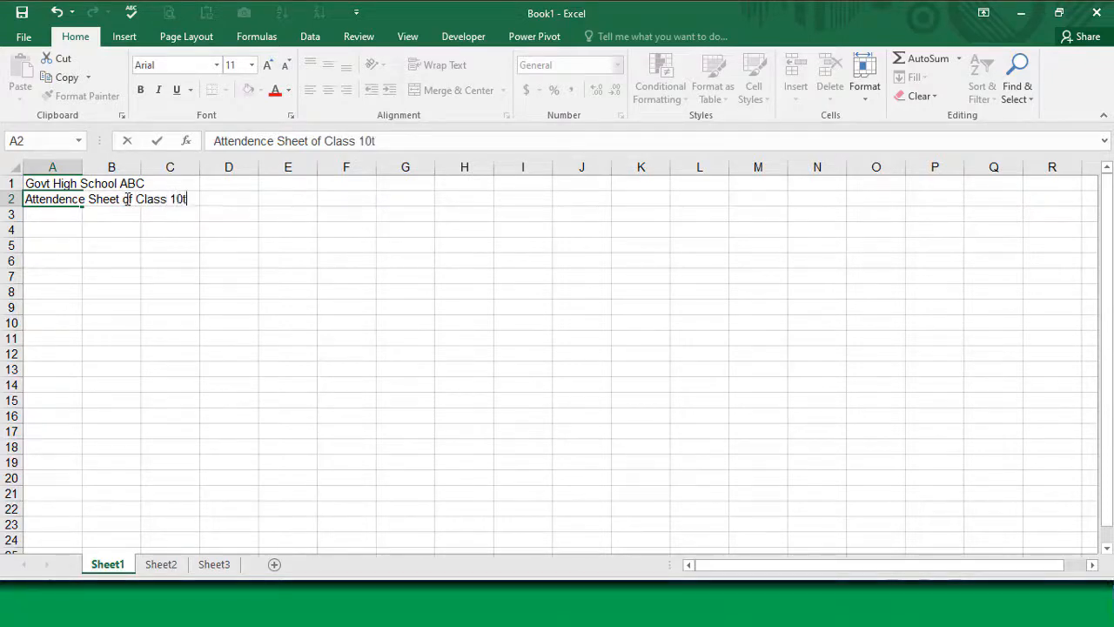
pyautogui.write('Class 10th')
pyautogui.press('Return')
# Step: Enter the label "For the Month of" in cell A3 and the month "January" in B3
pyautogui.write('F')
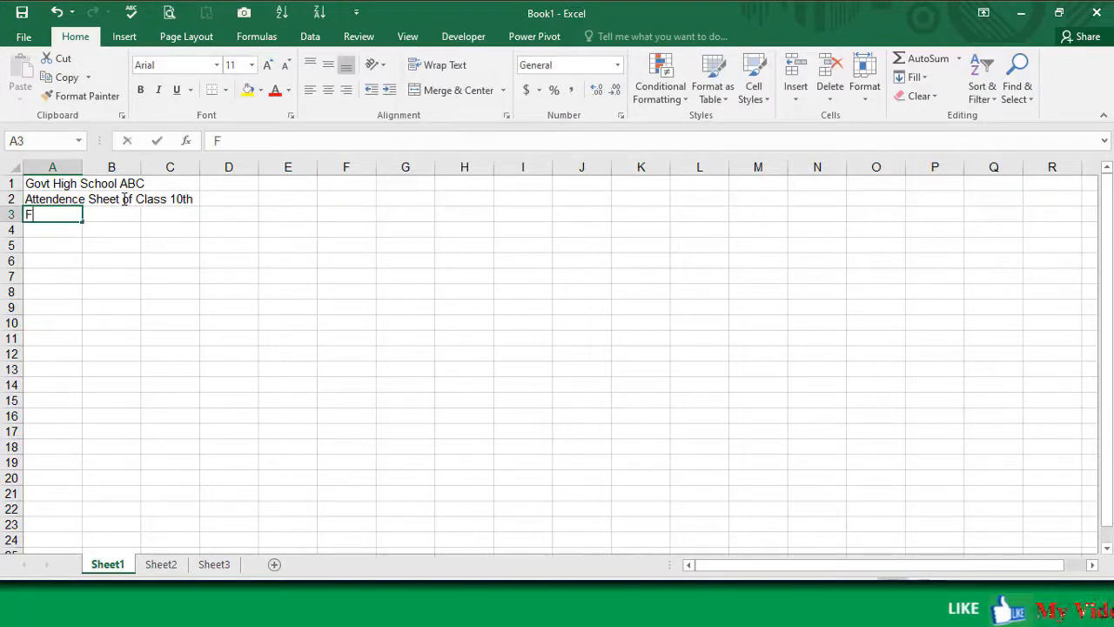
pyautogui.write('or the ')
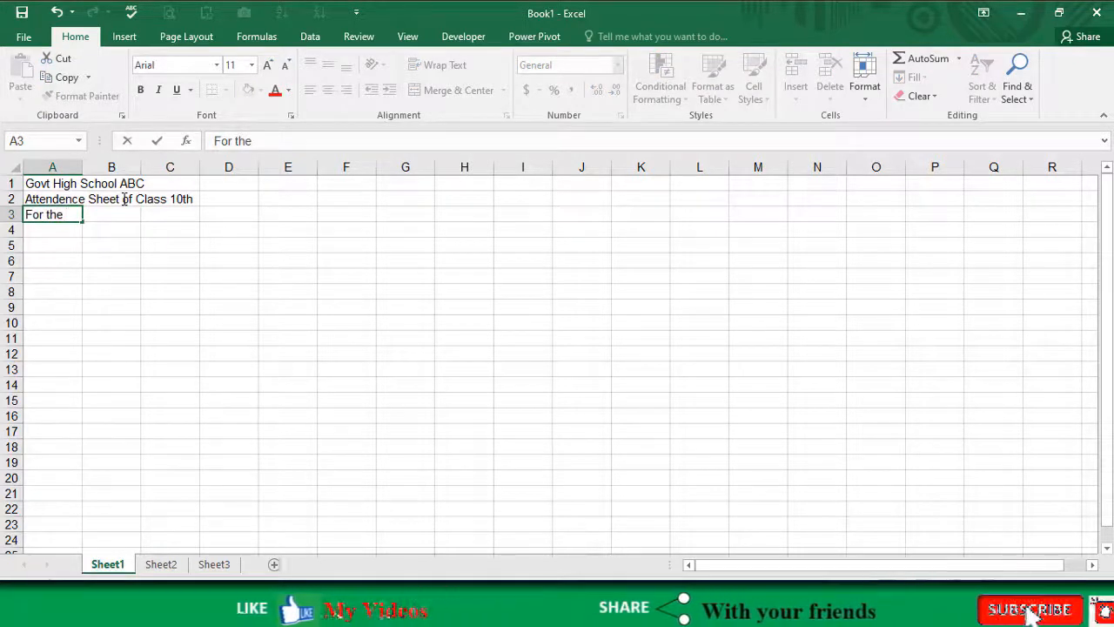
pyautogui.write('Month')
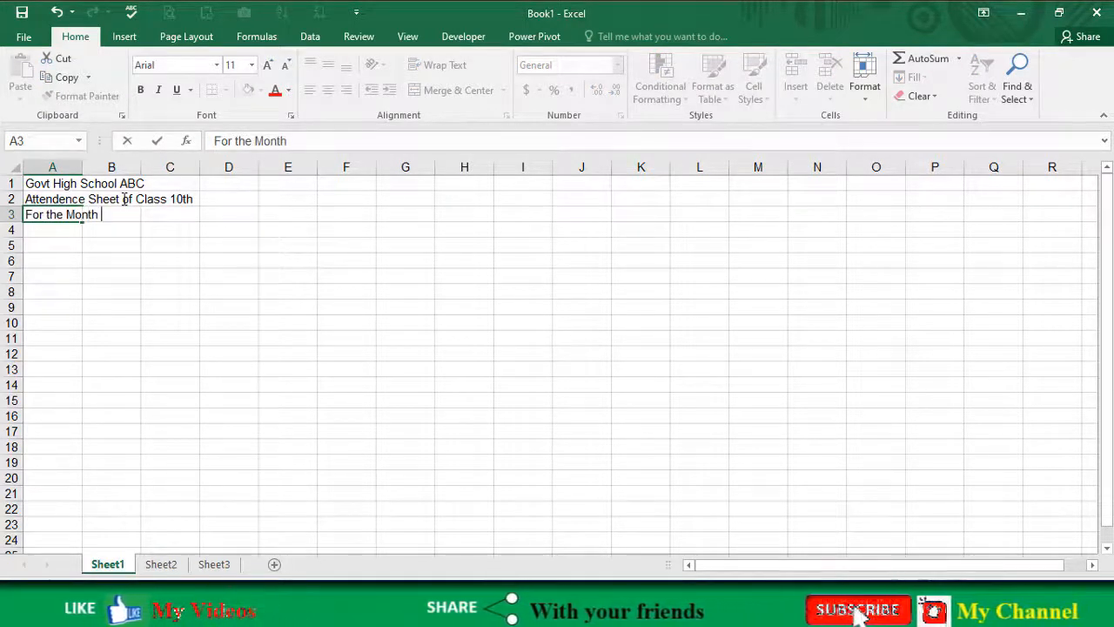
pyautogui.write(' of')
pyautogui.click(129, 218)
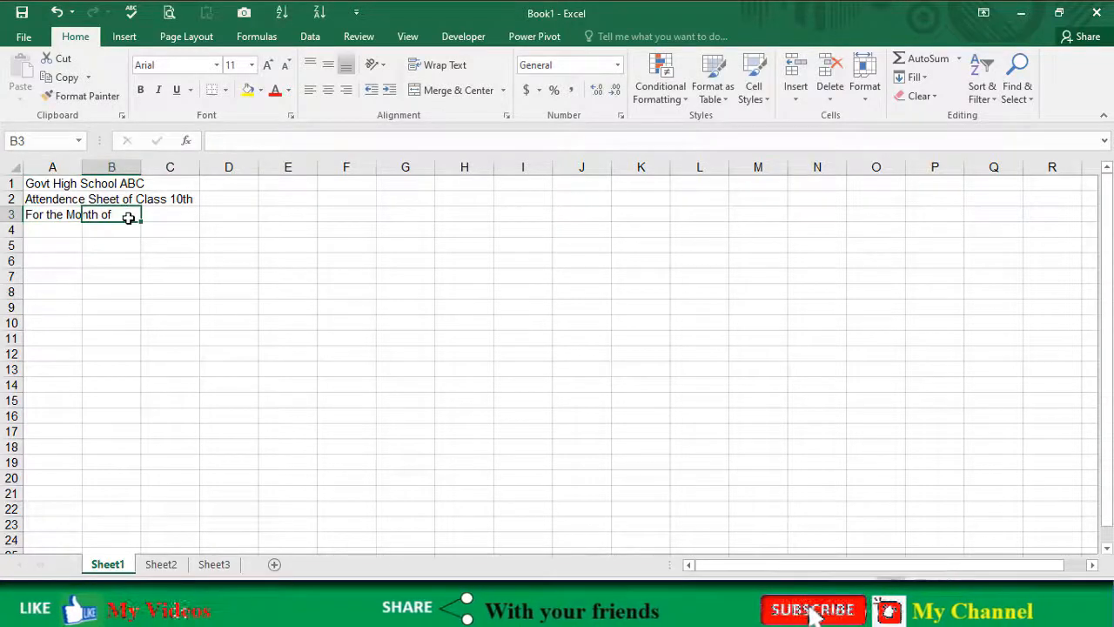
pyautogui.write('Jan')
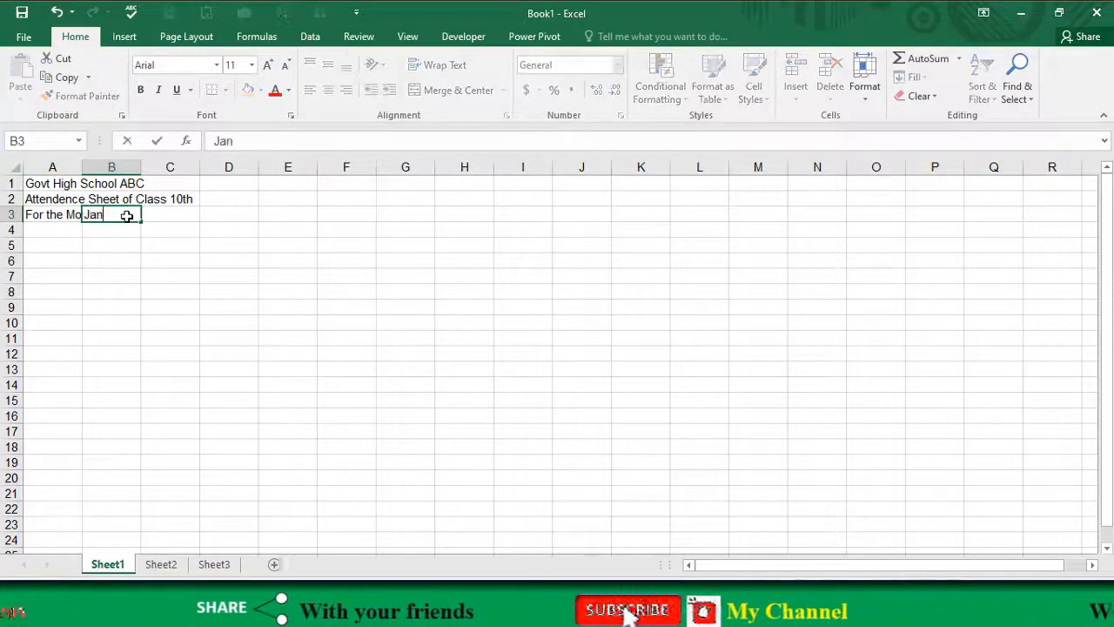
pyautogui.write('uary')
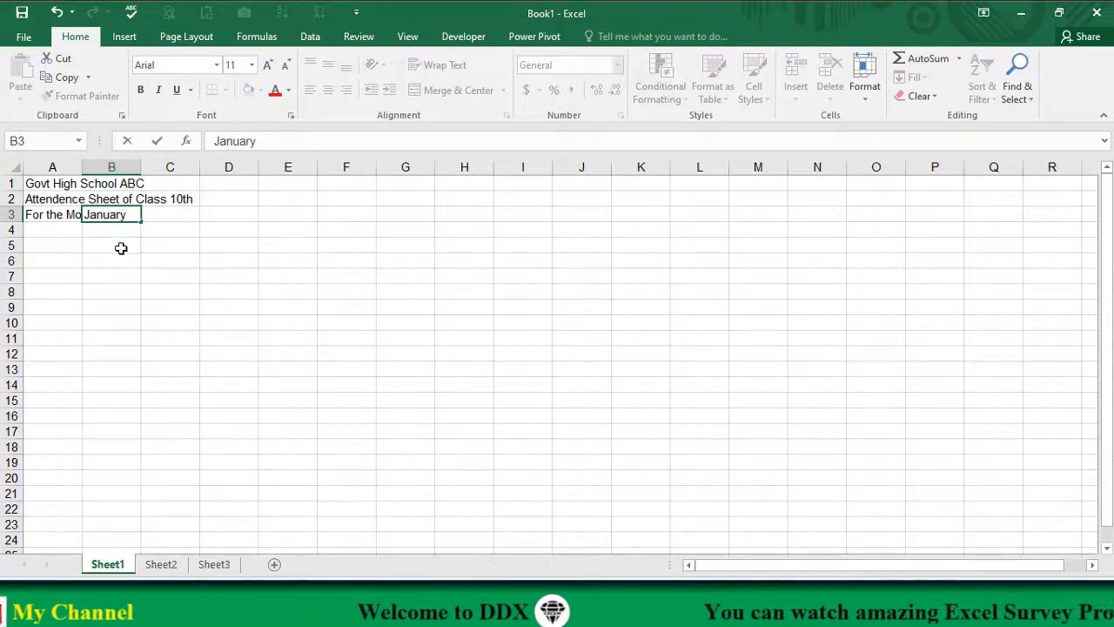
# Step: Enter the label "Year" in cell C3 and the value 2022 in D3
pyautogui.click(169, 214)
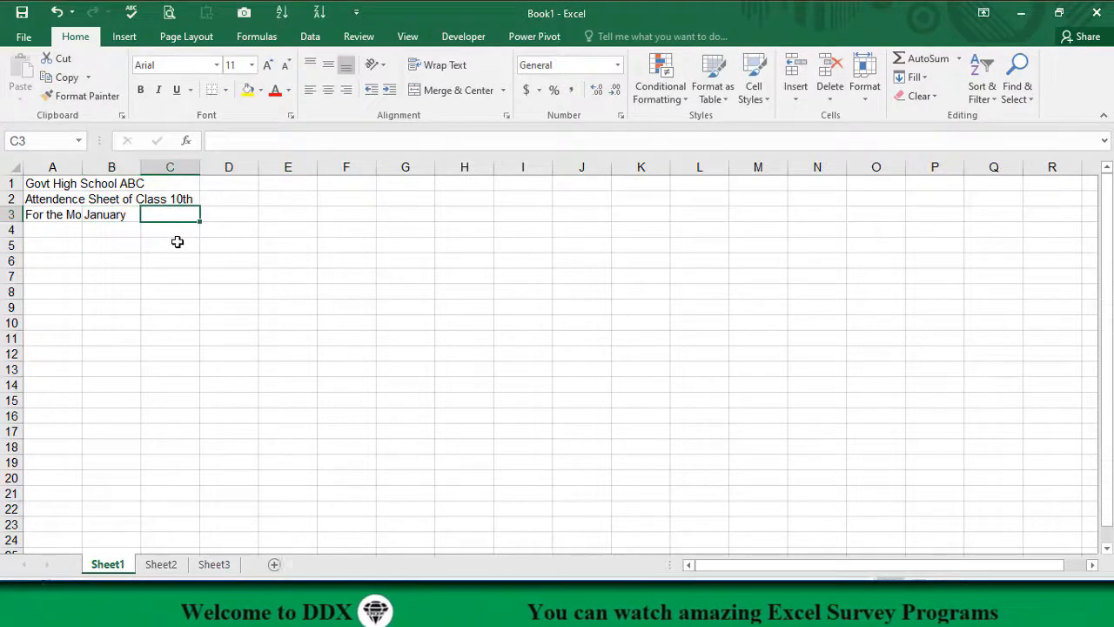
pyautogui.write('Year')
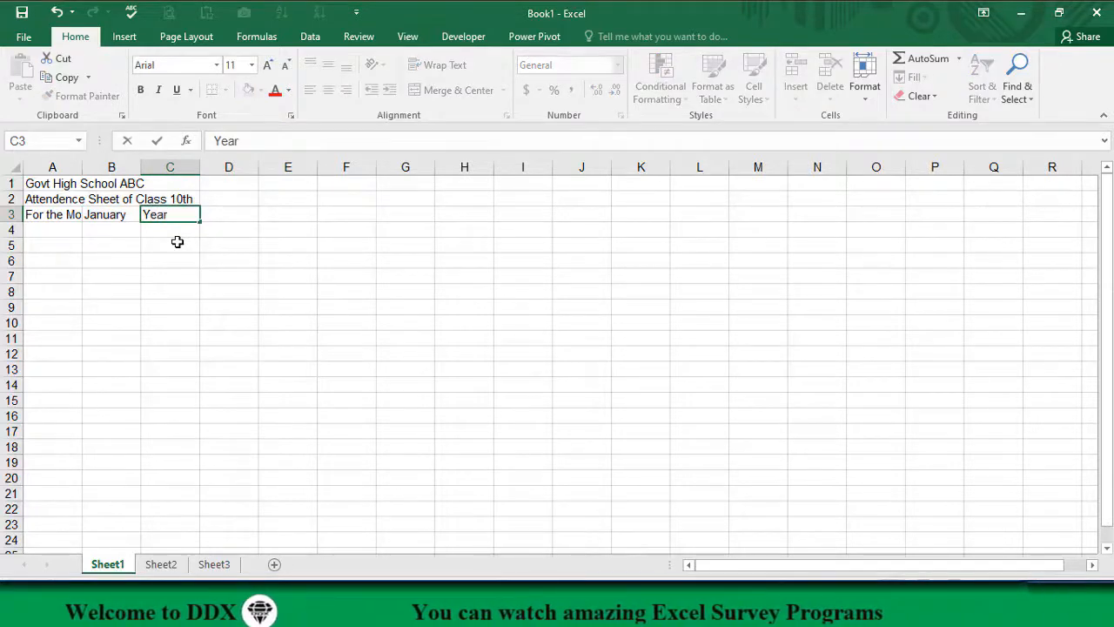
pyautogui.press('Tab')
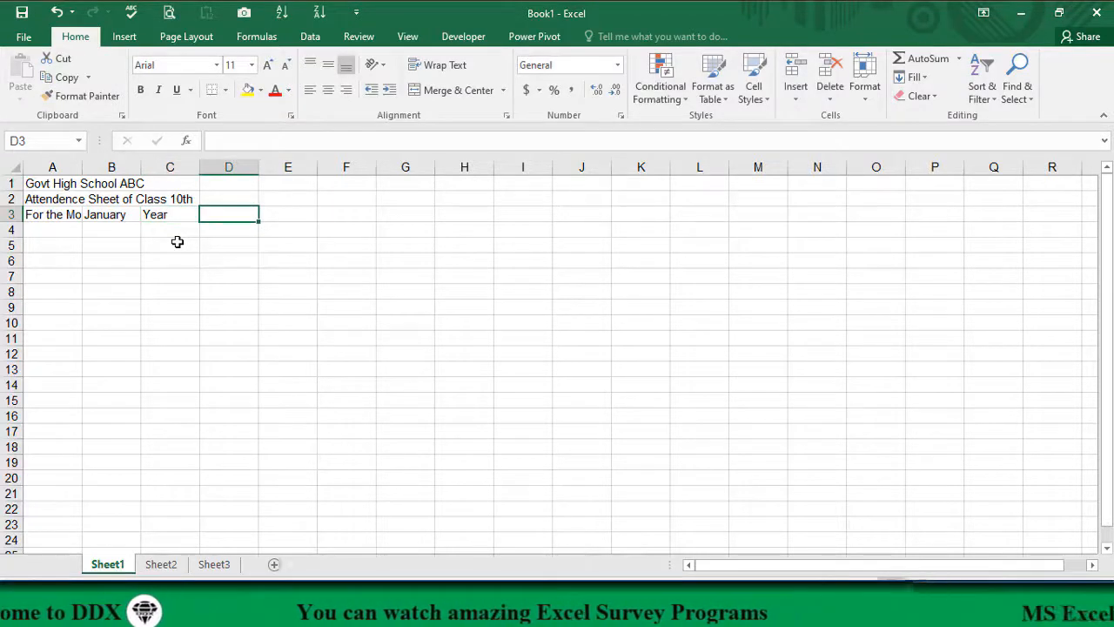
pyautogui.write('2022')
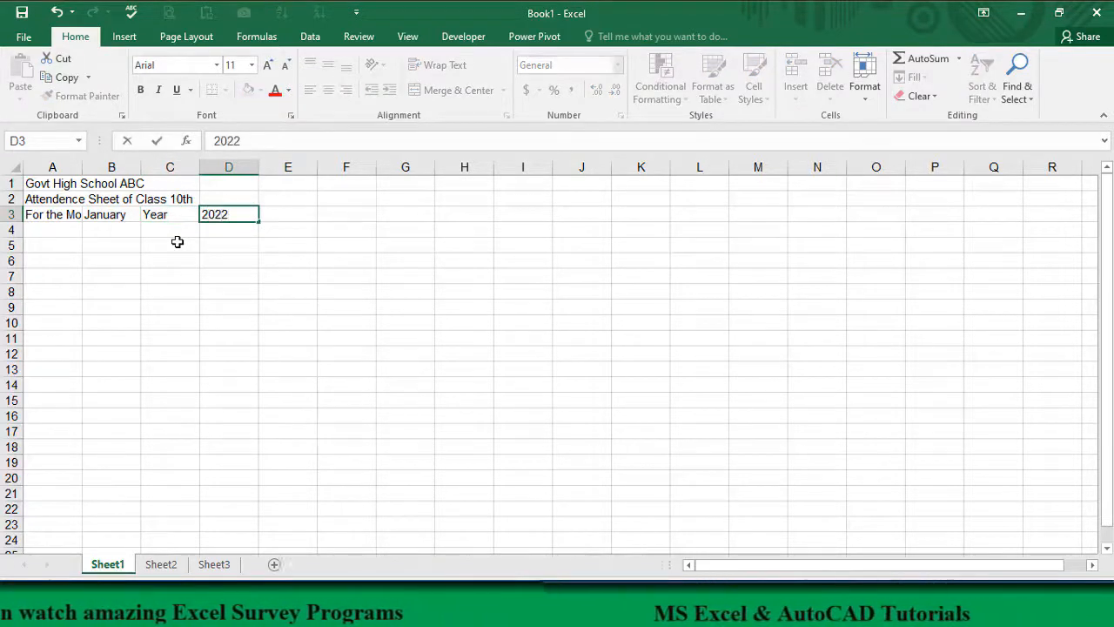
pyautogui.press('Return')
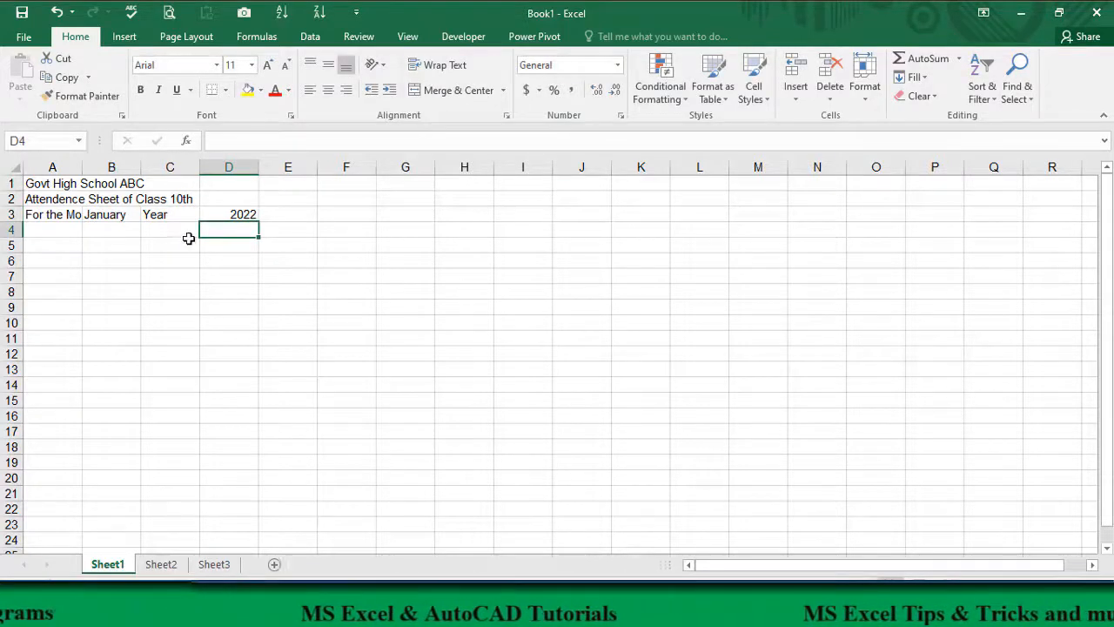
# Step: Enter the column headers "S No" in cell A4 and "Student Name" in B4
pyautogui.click(62, 230)
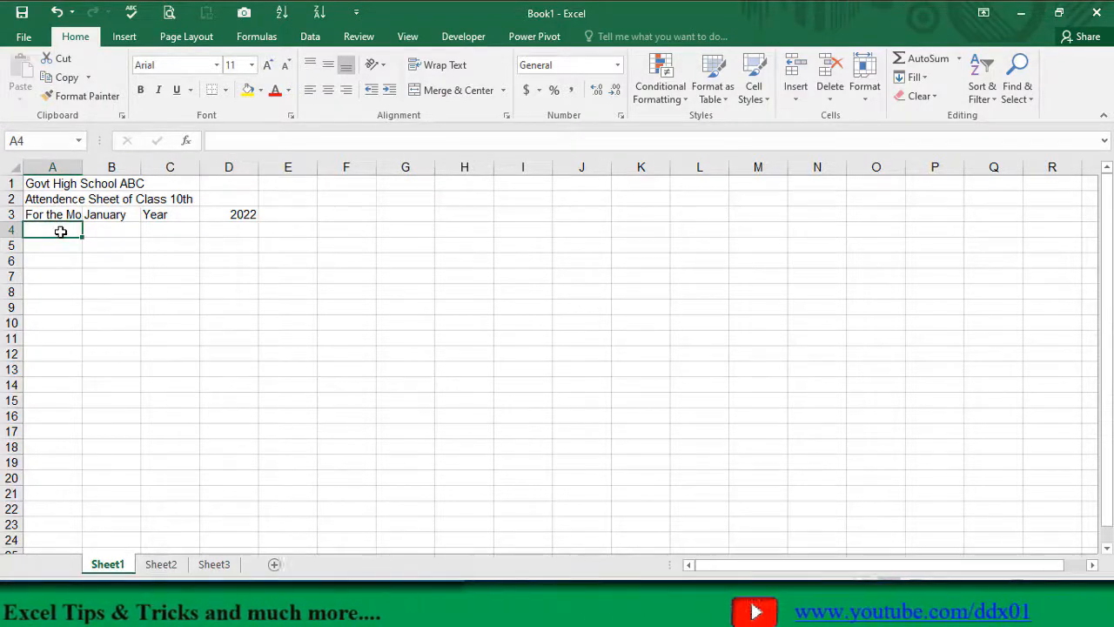
pyautogui.write('S No')
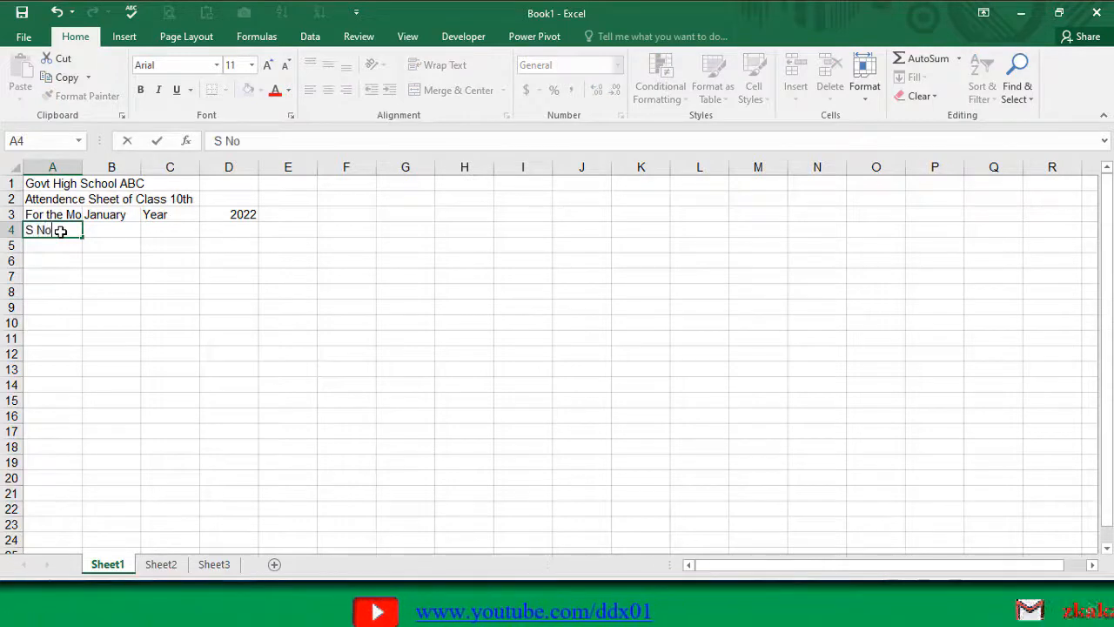
pyautogui.press('Tab')
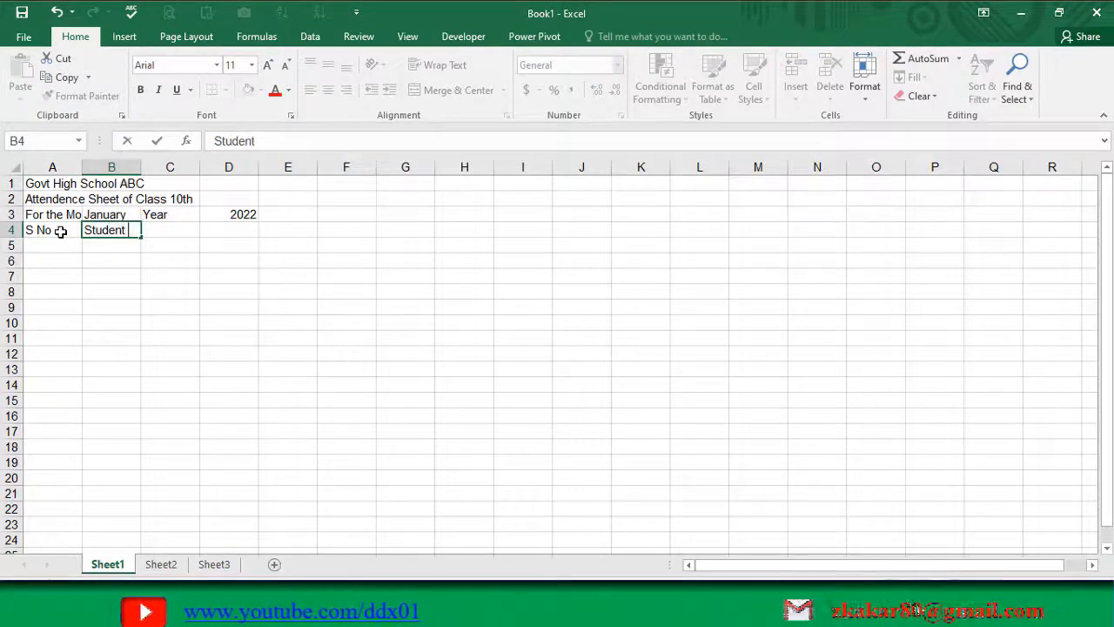
pyautogui.write('Student Name')
pyautogui.press('Tab')
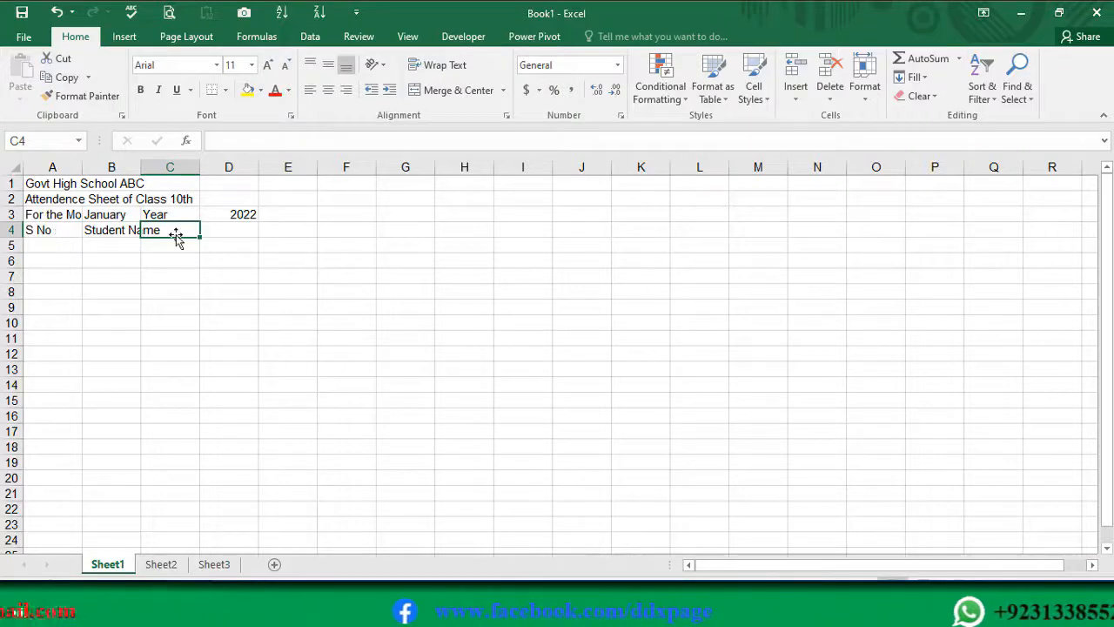
# Step: Fill the header row with day numbers 1 to 31 across cells C4 to AG4
pyautogui.write('1')
pyautogui.press('Tab')
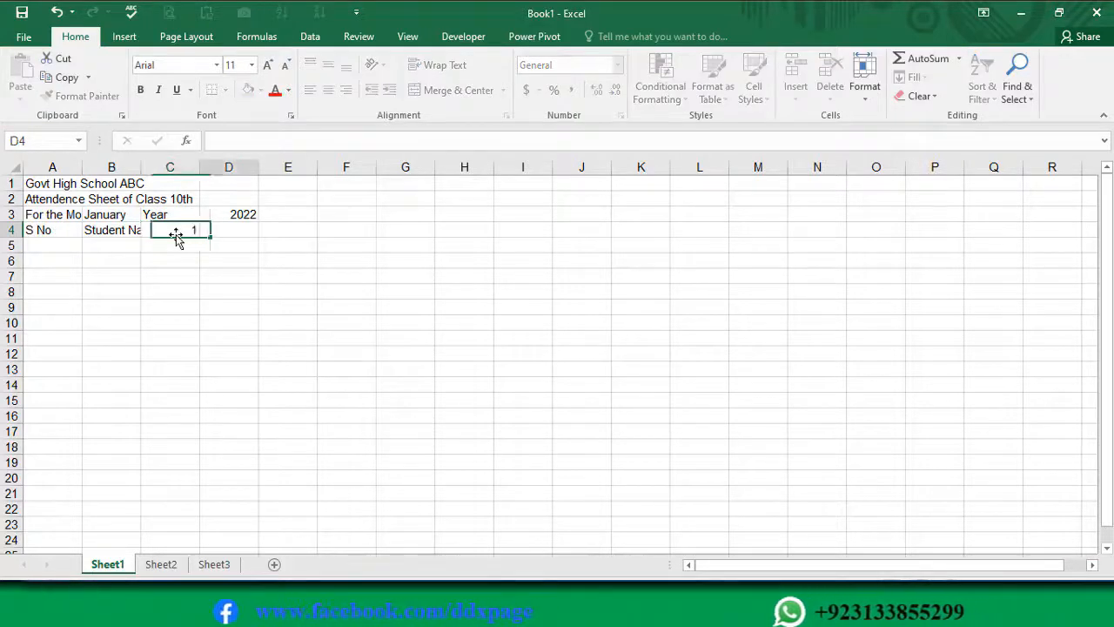
pyautogui.write('2')
pyautogui.press('Tab')
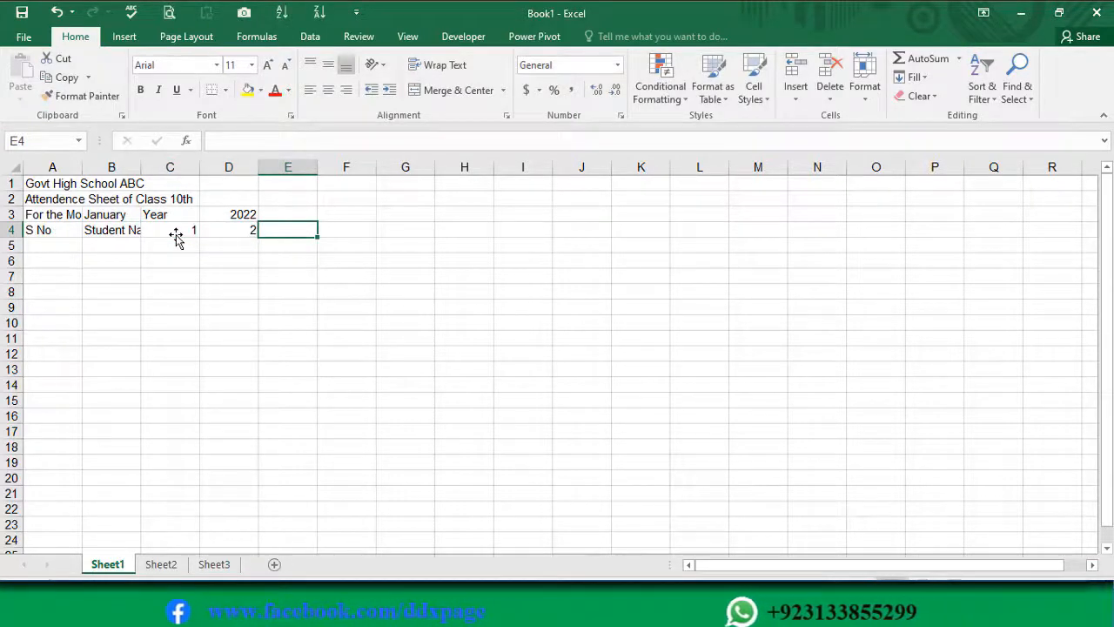
pyautogui.moveTo(176, 238); pyautogui.dragTo(1027, 245)
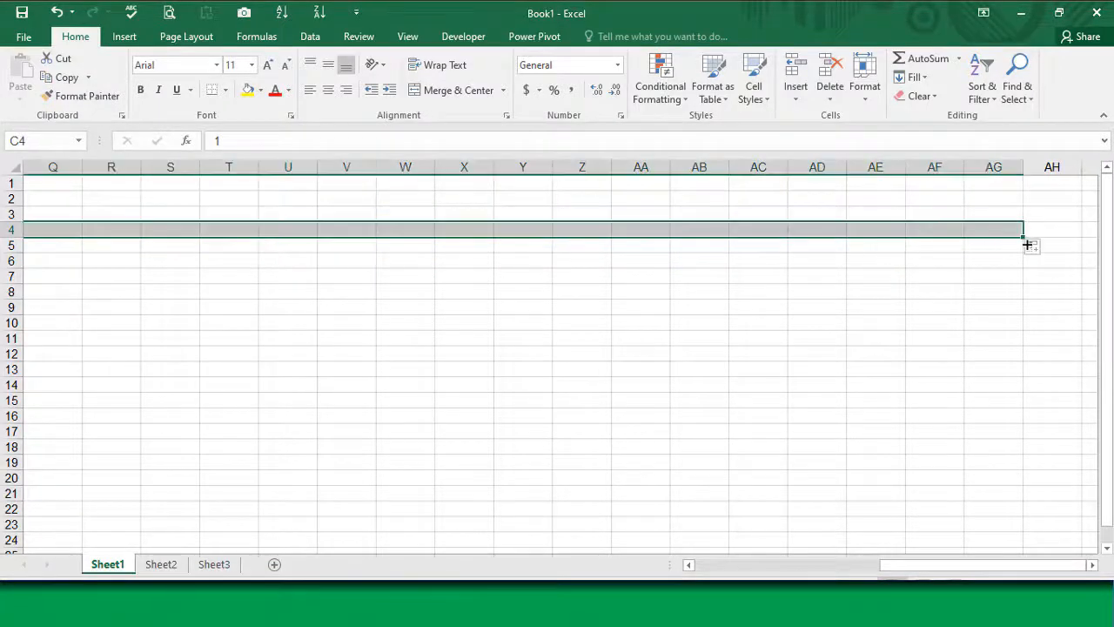
# Step: Narrow all the day columns, C through AG, to a width of about 3.38
pyautogui.moveTo(984, 161); pyautogui.dragTo(165, 168)
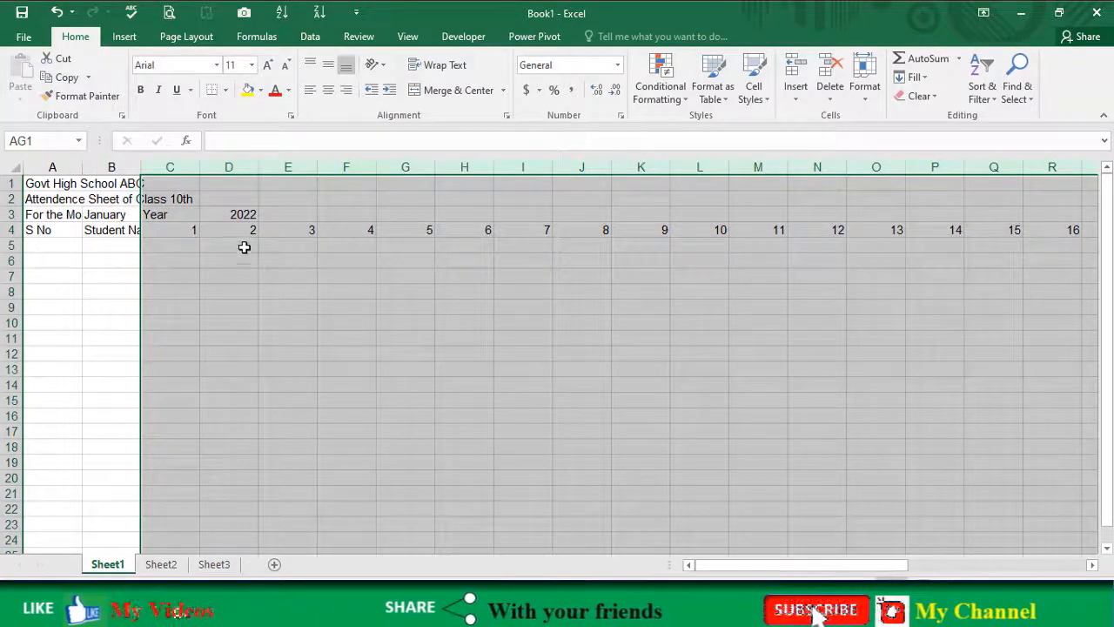
pyautogui.moveTo(259, 165); pyautogui.dragTo(226, 164)
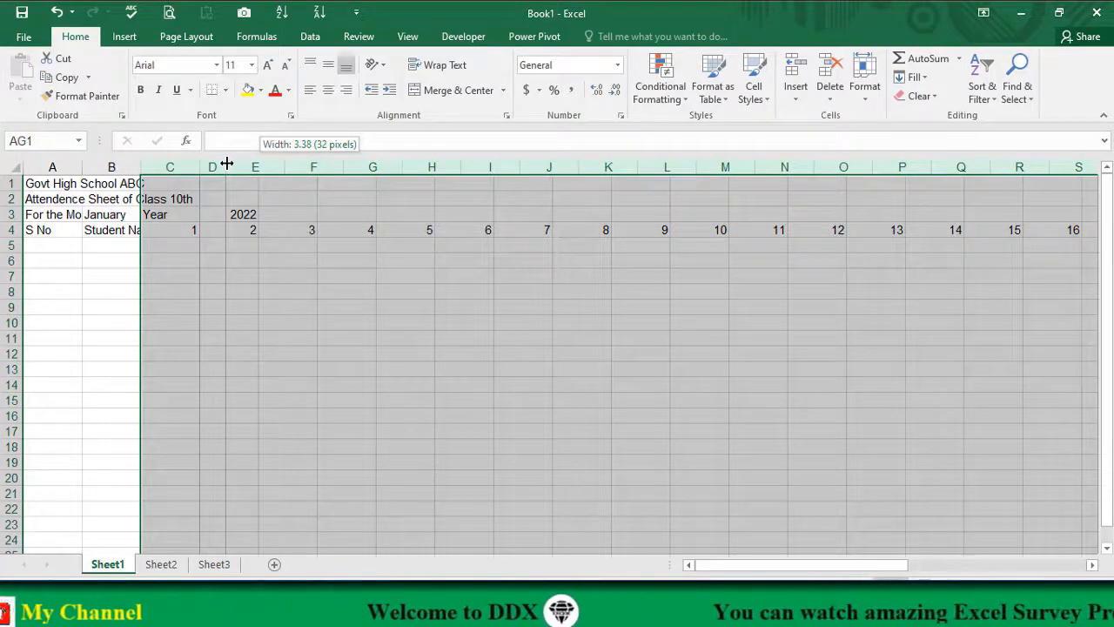
pyautogui.moveTo(227, 165); pyautogui.dragTo(227, 165)
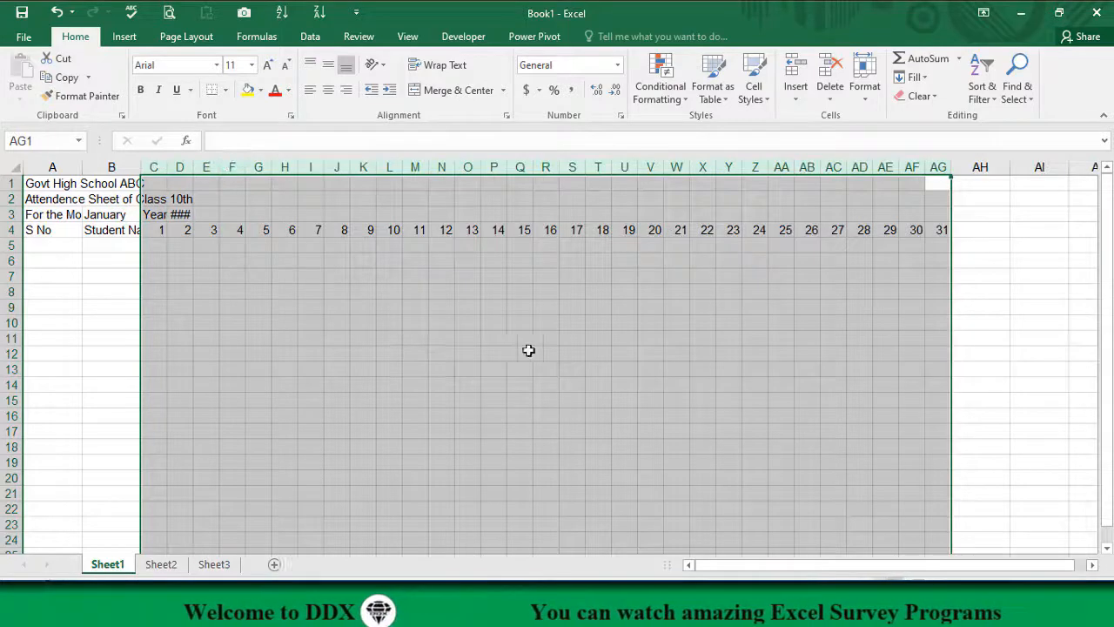
pyautogui.click(429, 334)
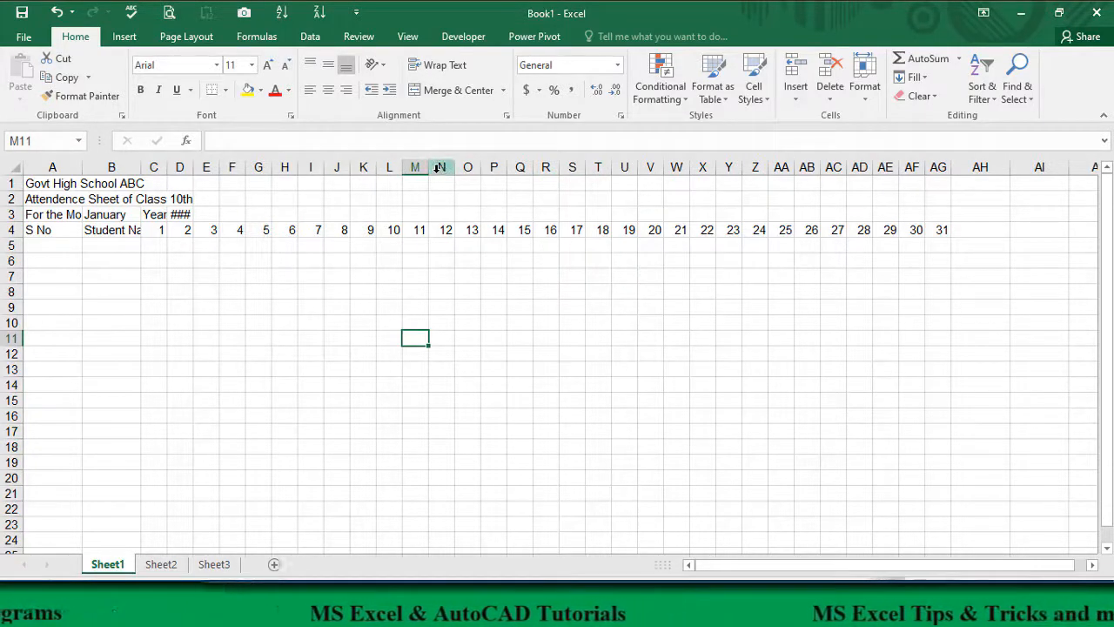
pyautogui.click(468, 245)
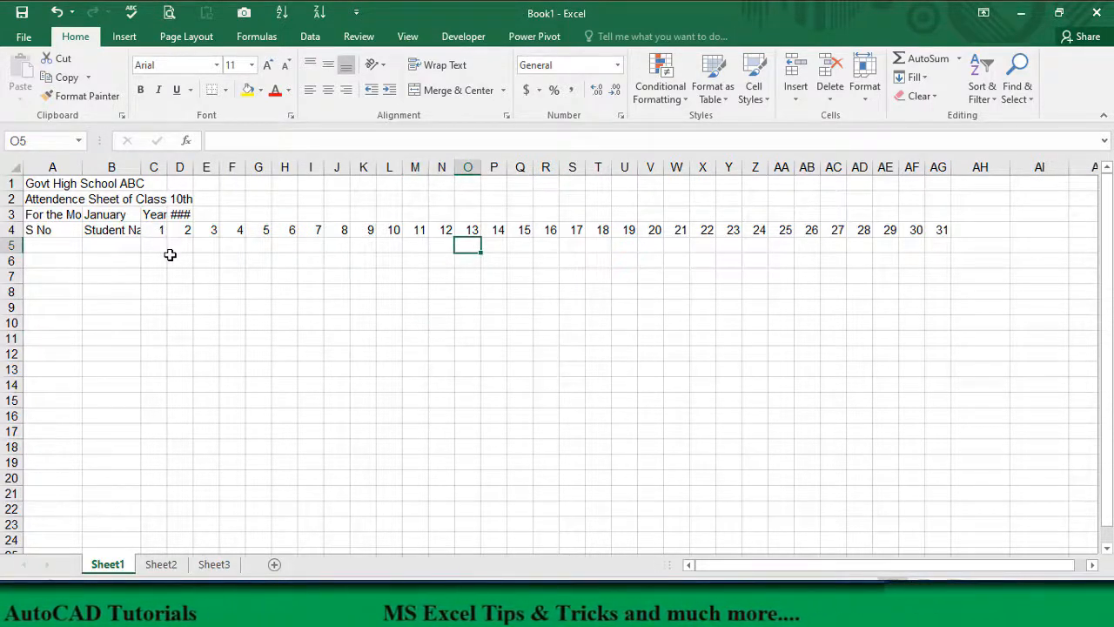
# Step: Merge and center the school title across cells A1 to AG1
pyautogui.click(39, 183)
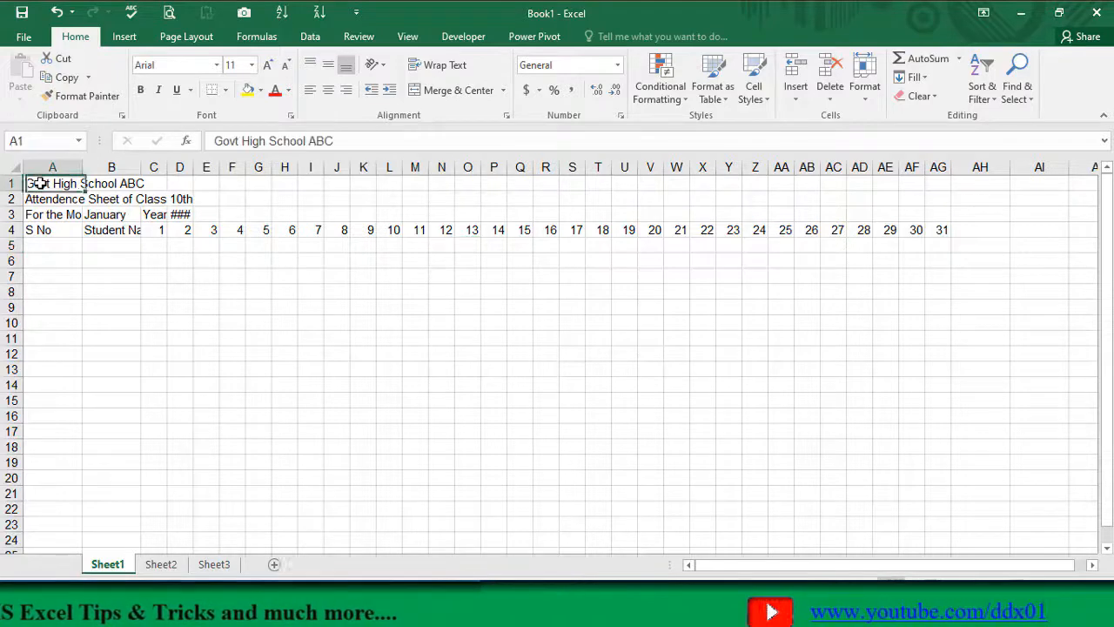
pyautogui.moveTo(80, 182); pyautogui.dragTo(936, 180)
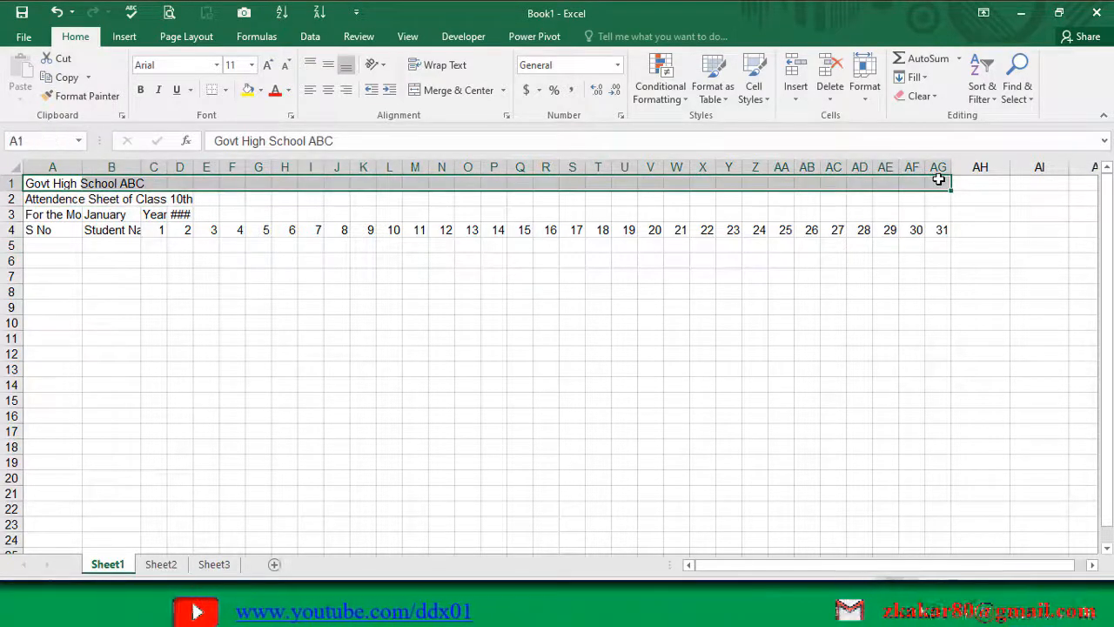
pyautogui.click(446, 91)
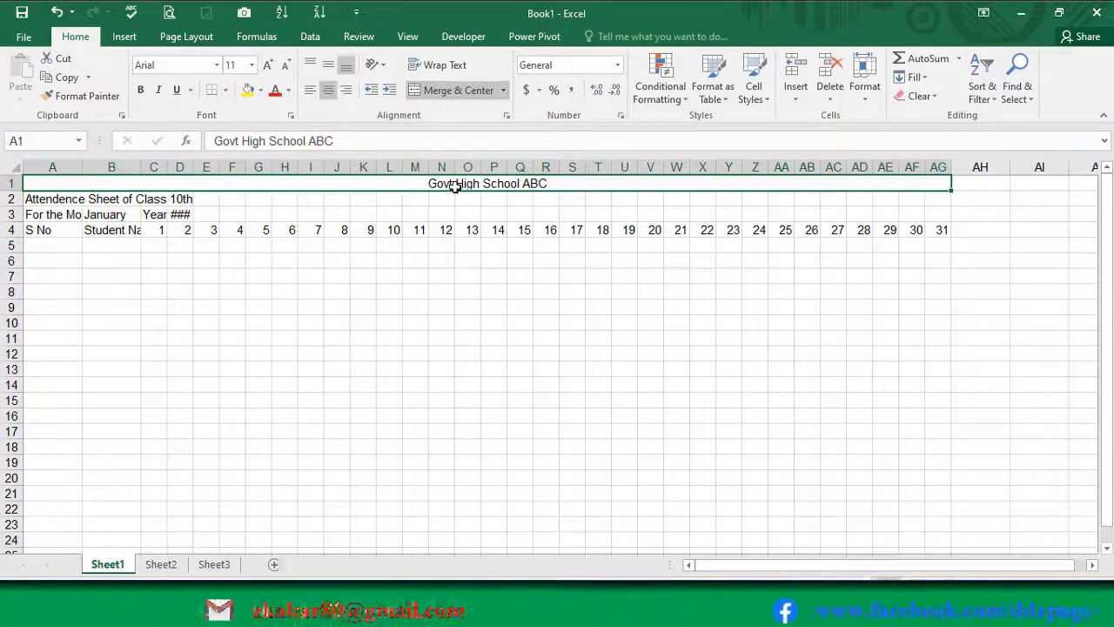
# Step: Enlarge the merged school title in row 1 to font size 22
pyautogui.click(268, 66)
pyautogui.click(268, 65)
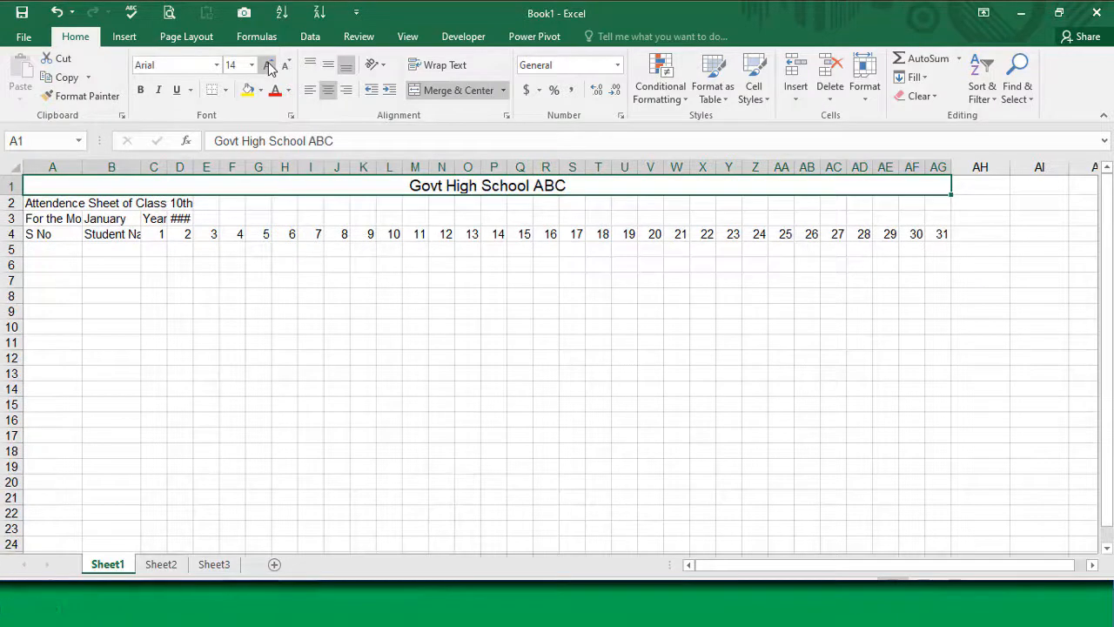
pyautogui.click(253, 66)
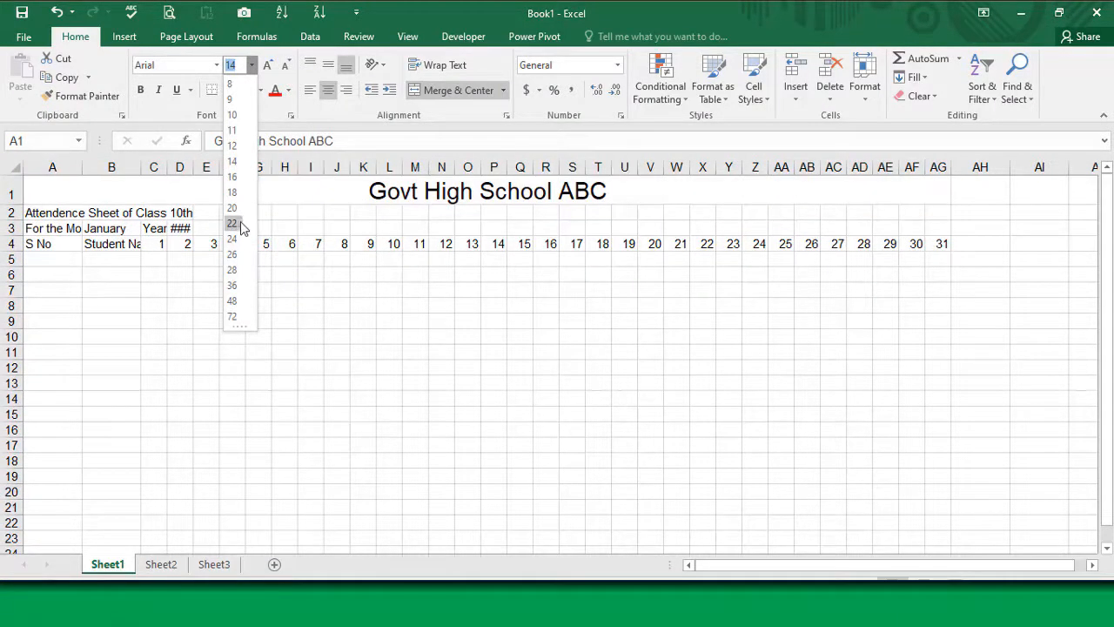
pyautogui.click(237, 223)
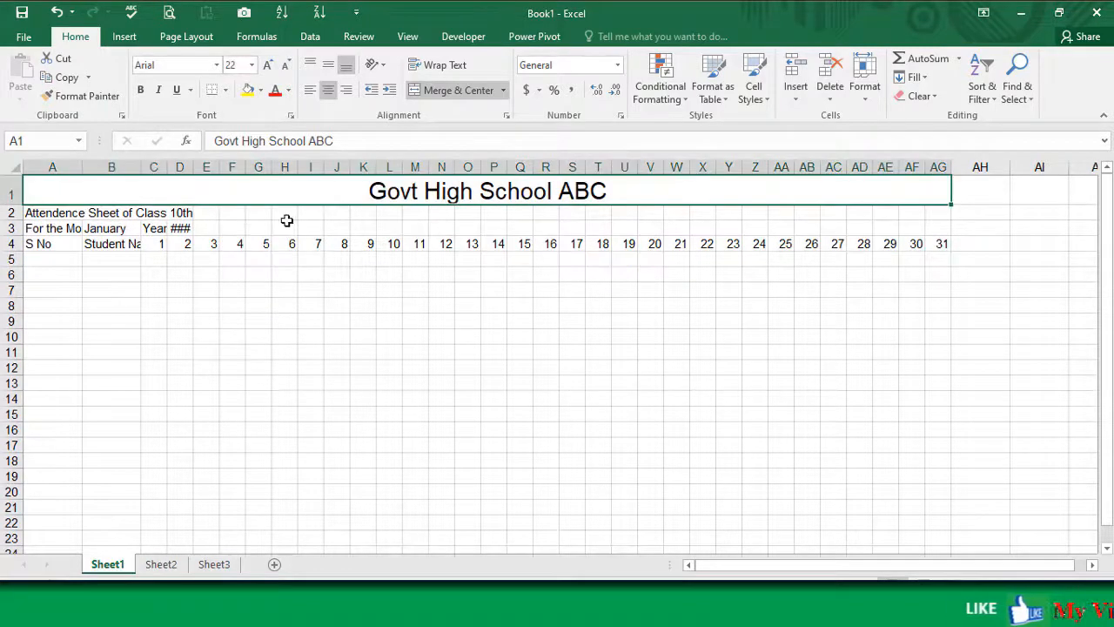
# Step: Merge and center the attendance subtitle across cells A2 to AG2, at font size 14 in a taller row
pyautogui.moveTo(43, 214); pyautogui.dragTo(938, 211)
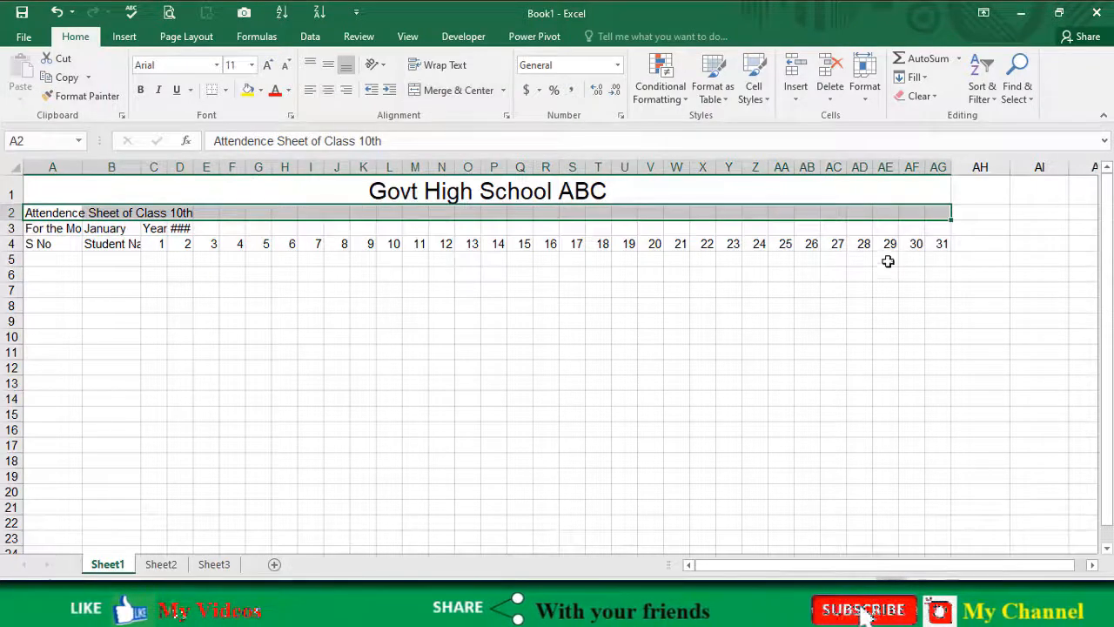
pyautogui.click(423, 90)
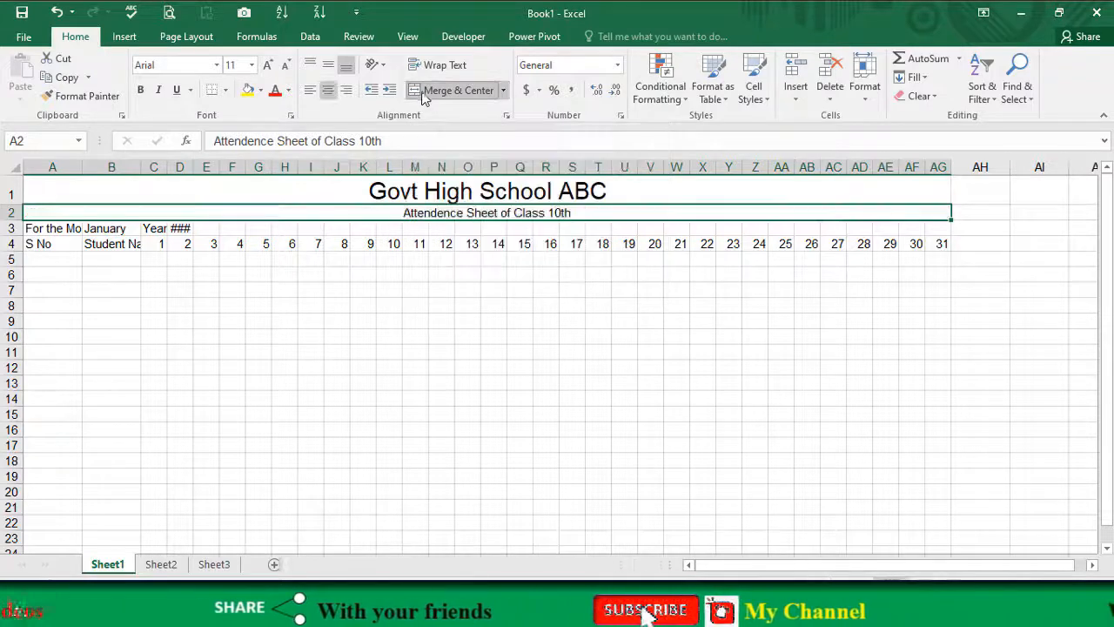
pyautogui.click(269, 66)
pyautogui.click(269, 67)
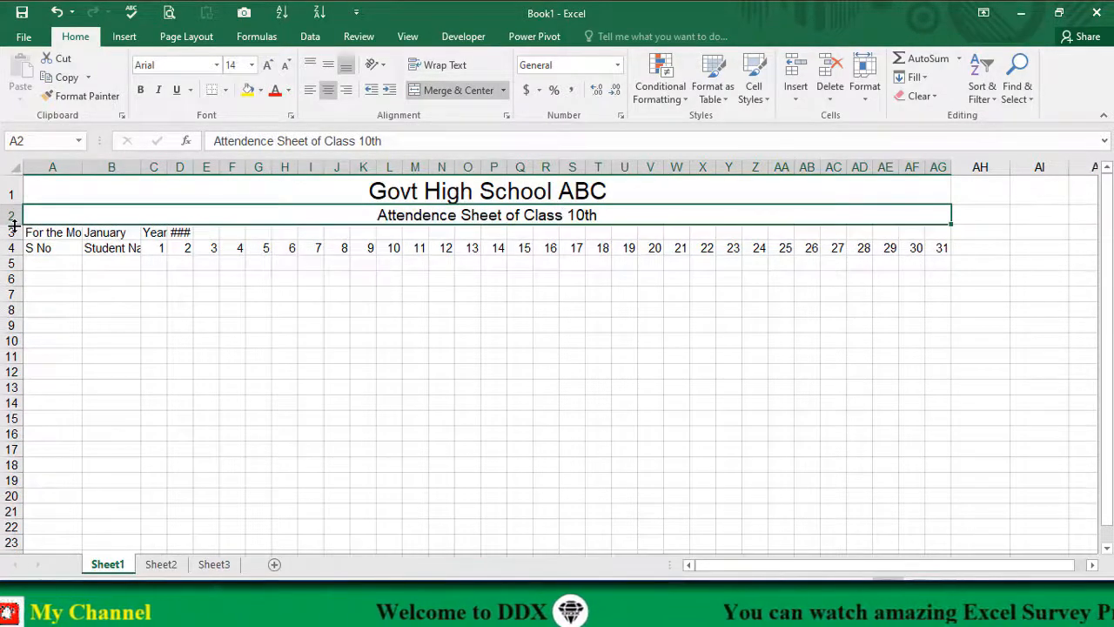
pyautogui.moveTo(14, 224); pyautogui.dragTo(16, 247)
pyautogui.click(400, 193)
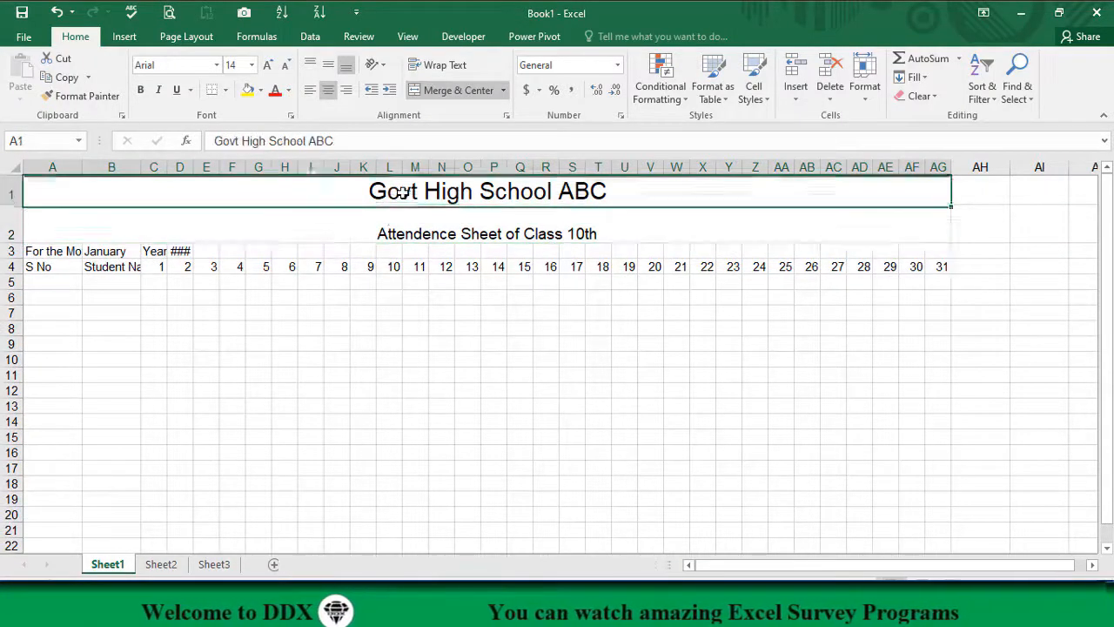
# Step: Clear the month, the Year label and the year value from cells B3 to D3
pyautogui.click(46, 253)
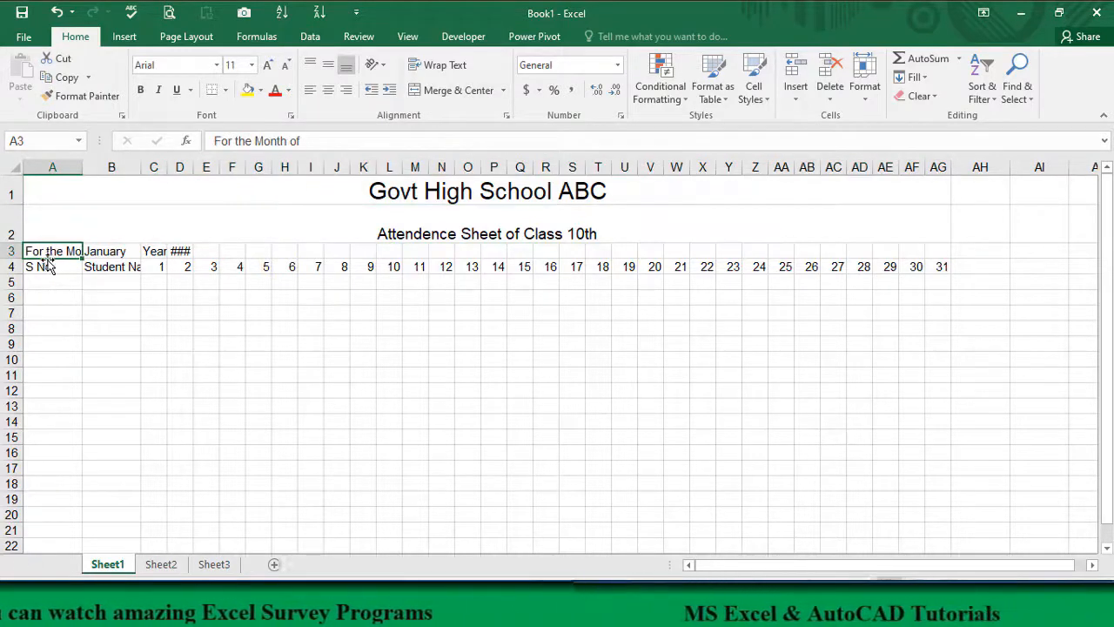
pyautogui.click(104, 251)
pyautogui.click(153, 250)
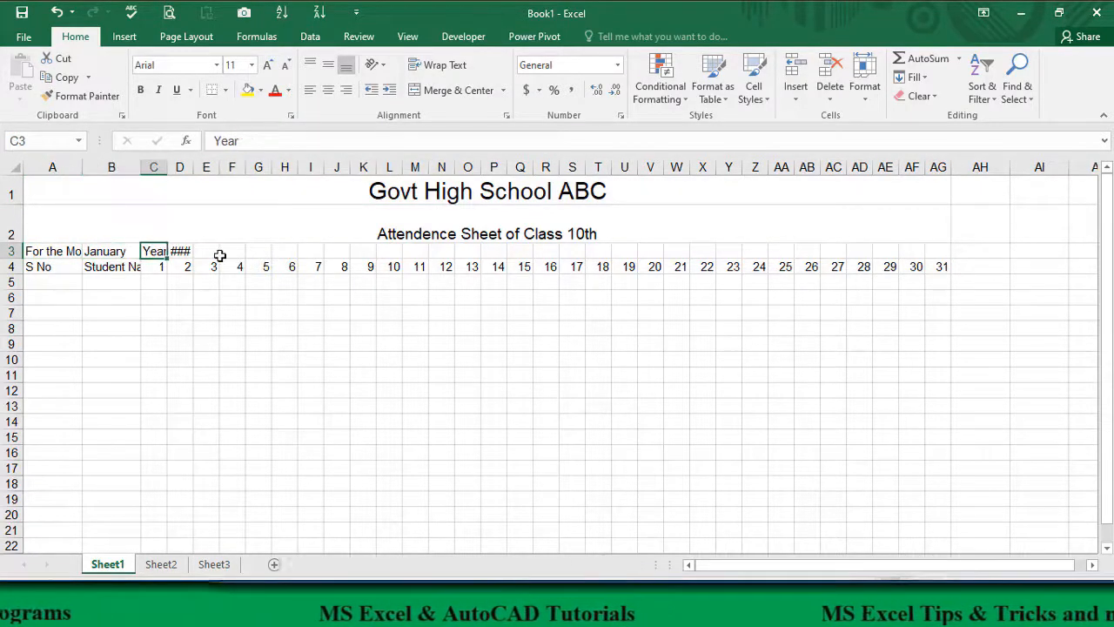
pyautogui.click(177, 251)
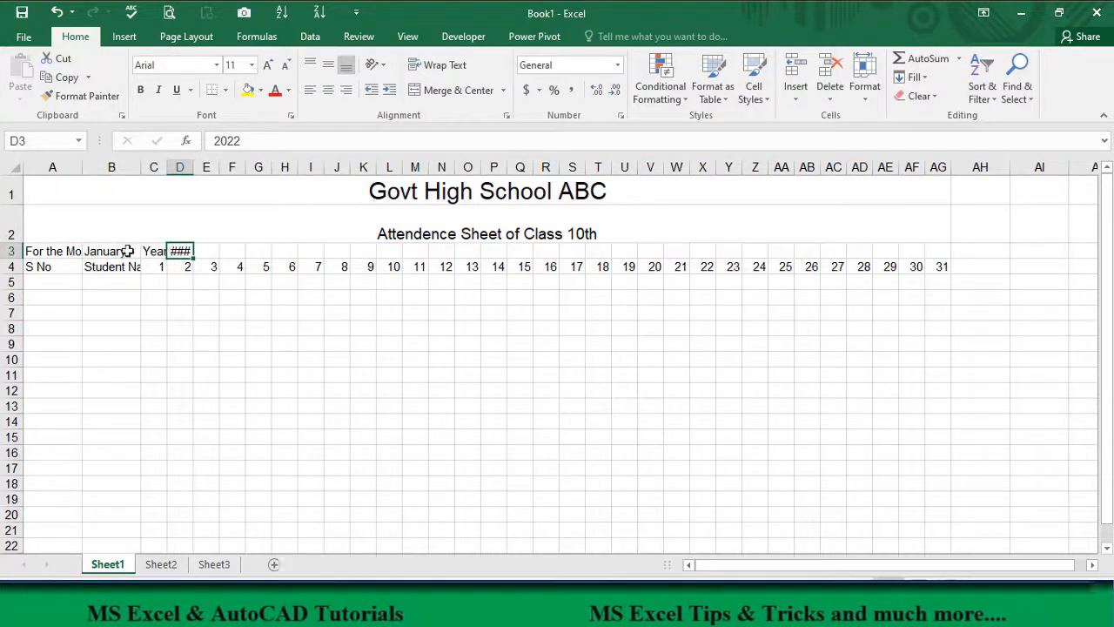
pyautogui.moveTo(119, 251); pyautogui.dragTo(167, 253)
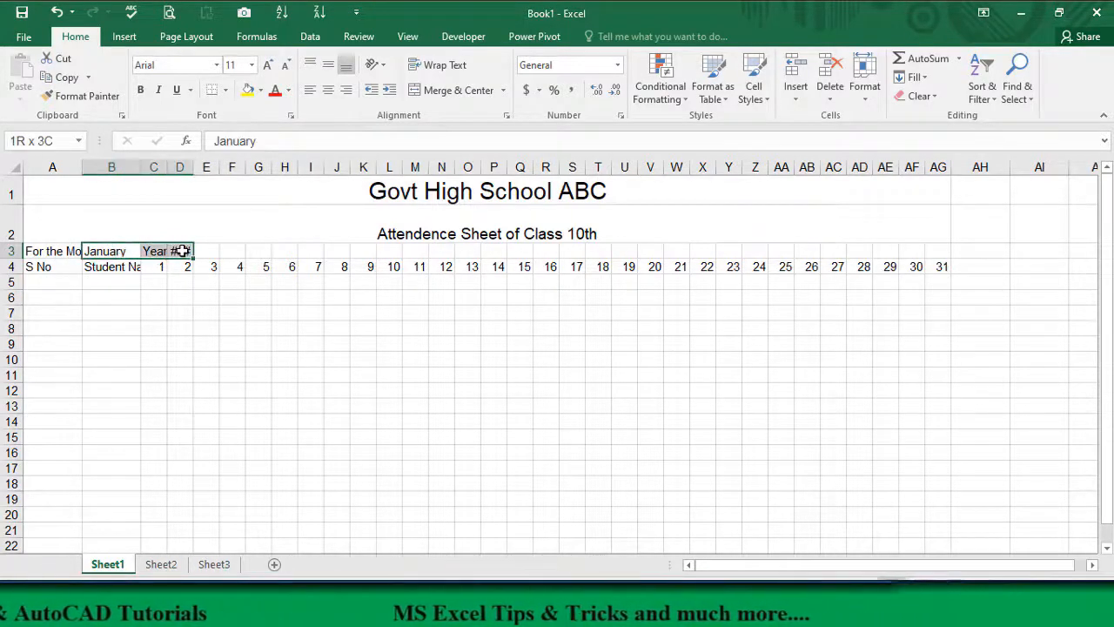
pyautogui.press('Delete')
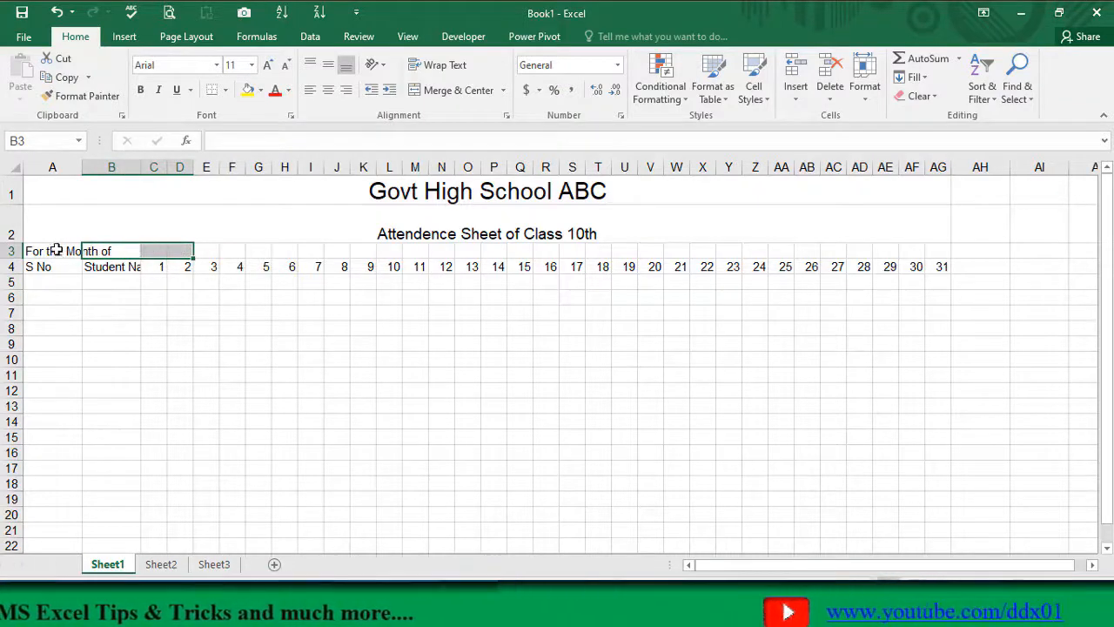
# Step: Merge and center "For the Month of" across A3 to D3, and enter January in merged cells E3 to G3
pyautogui.moveTo(56, 251); pyautogui.dragTo(182, 251)
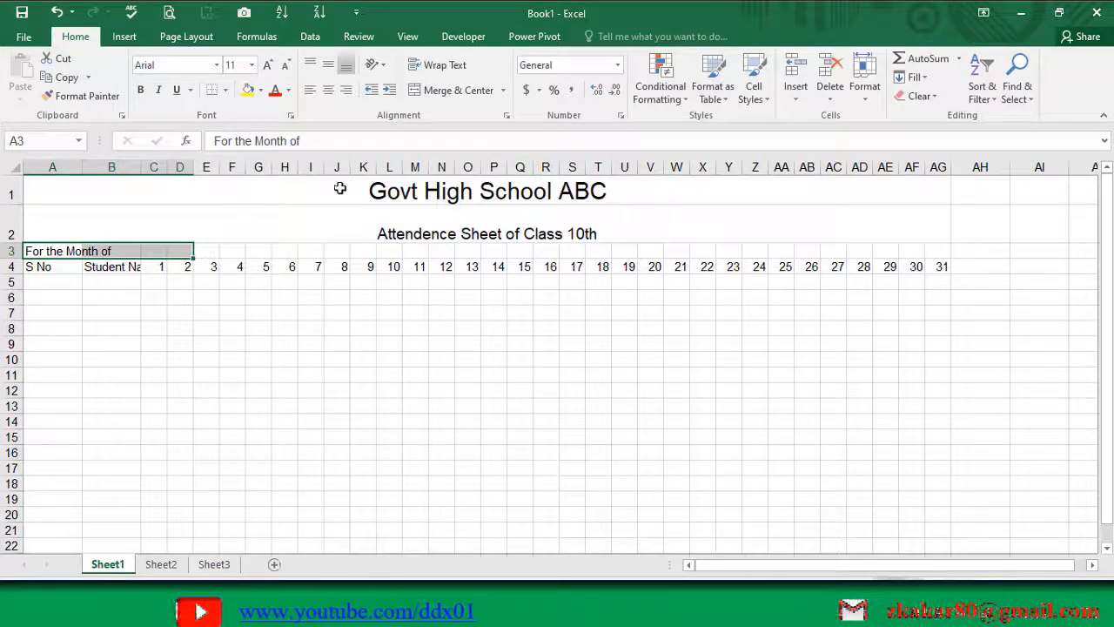
pyautogui.click(444, 91)
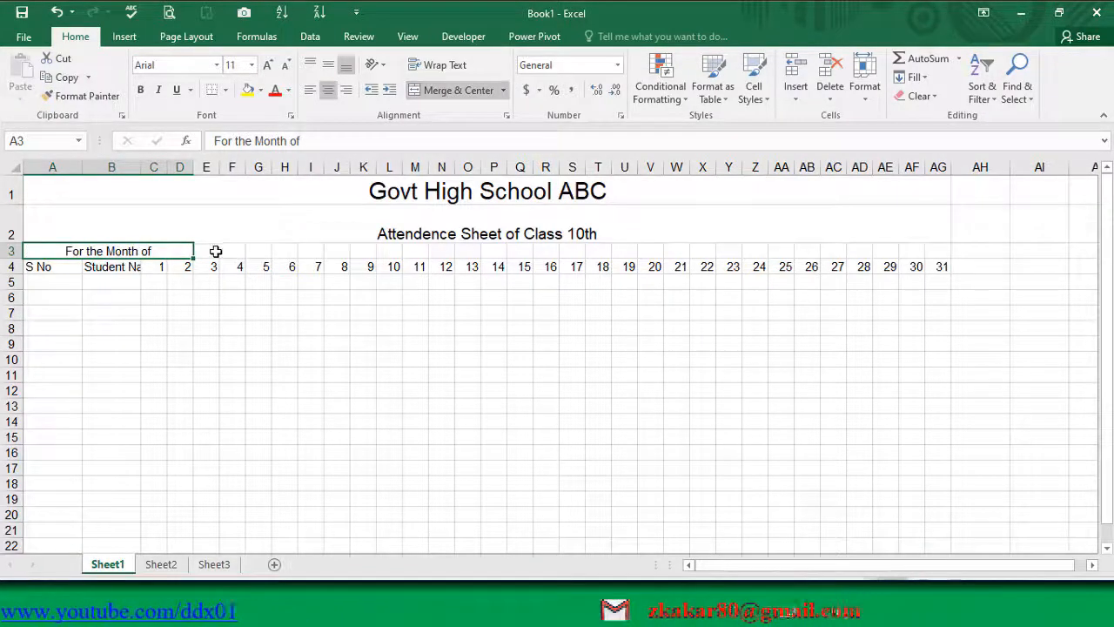
pyautogui.moveTo(214, 250); pyautogui.dragTo(263, 251)
pyautogui.click(419, 92)
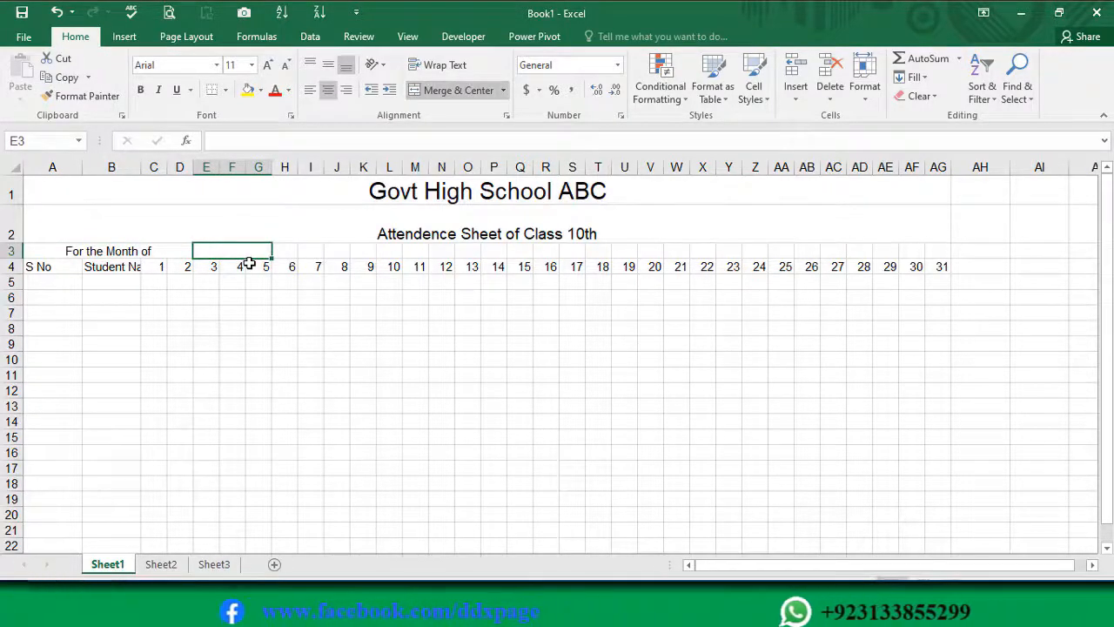
pyautogui.write('January')
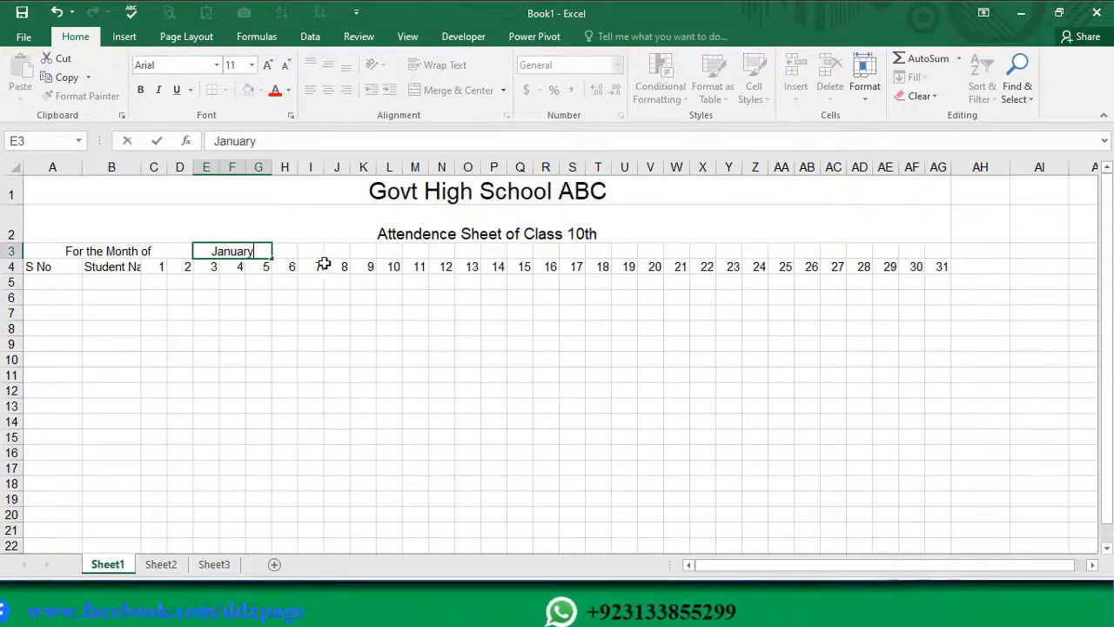
# Step: Enter the label Year in merged, centered cells K3 to M3, and 2022 in merged, centered cells N3 to P3
pyautogui.click(366, 249)
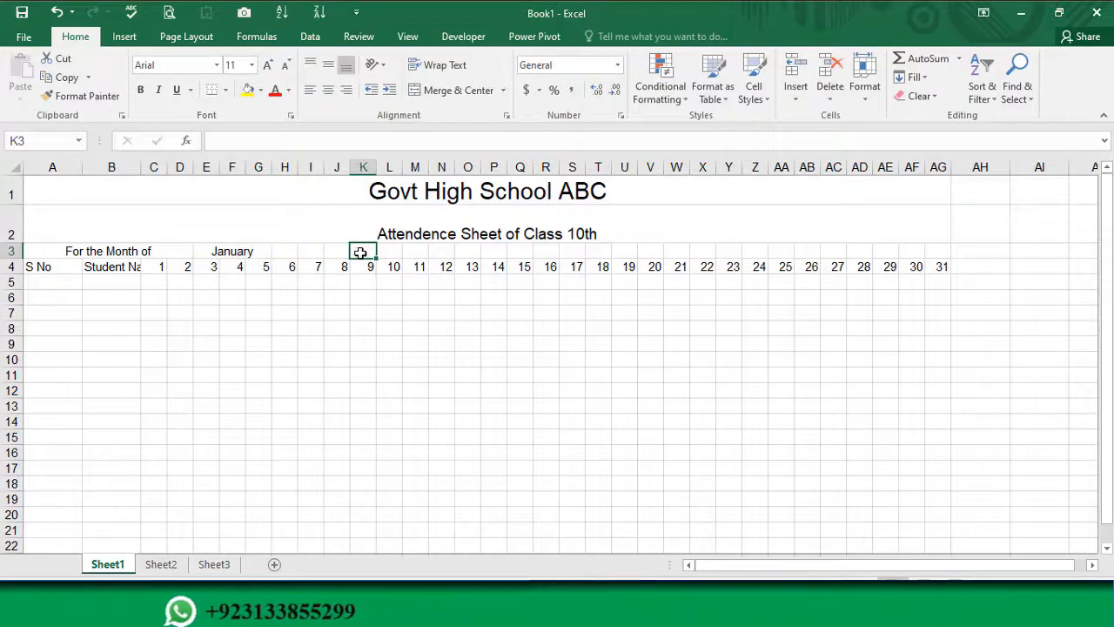
pyautogui.moveTo(366, 249); pyautogui.dragTo(414, 254)
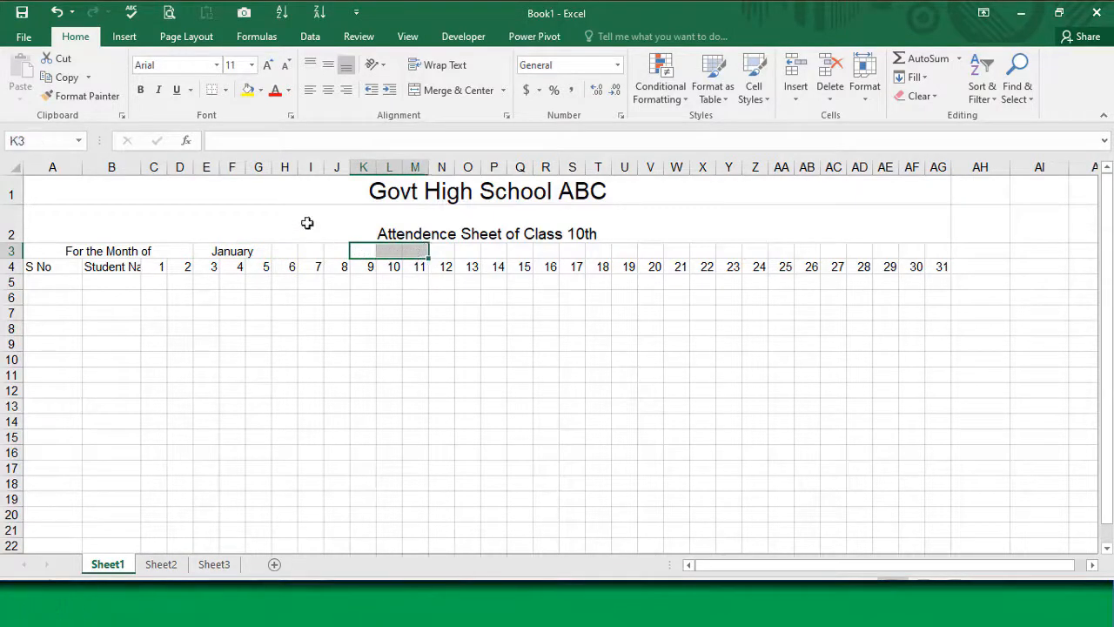
pyautogui.click(446, 90)
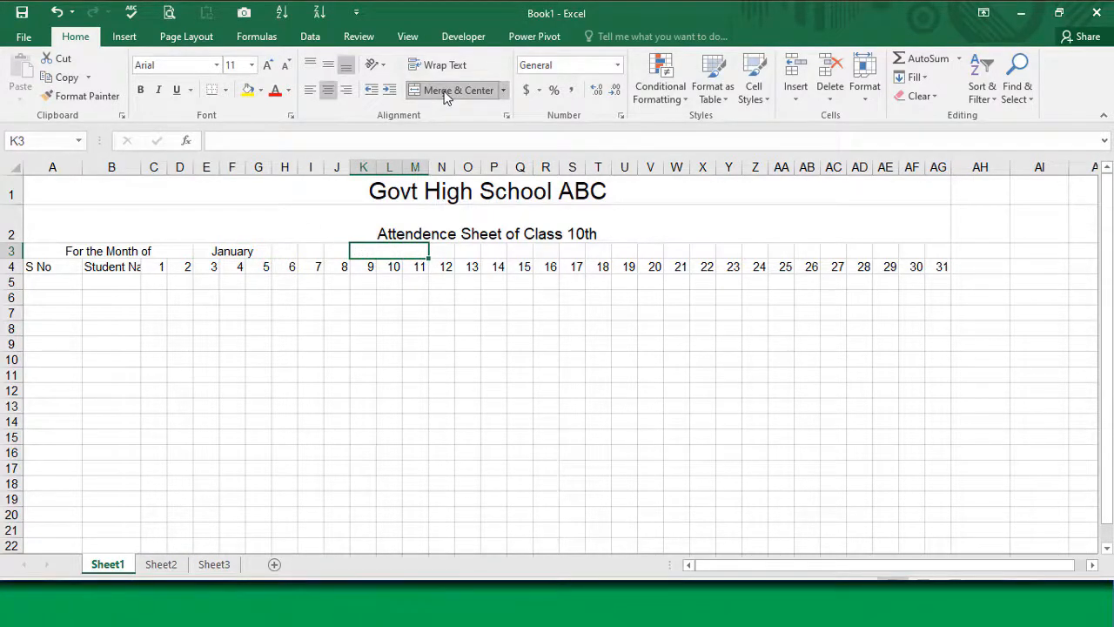
pyautogui.write('Year')
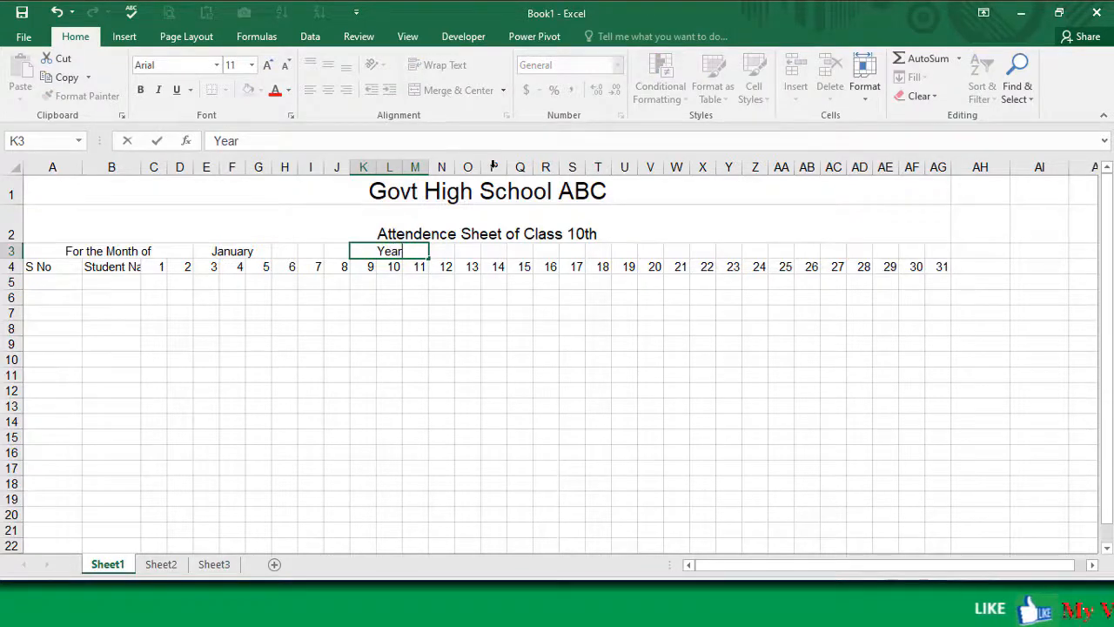
pyautogui.moveTo(455, 251); pyautogui.dragTo(500, 251)
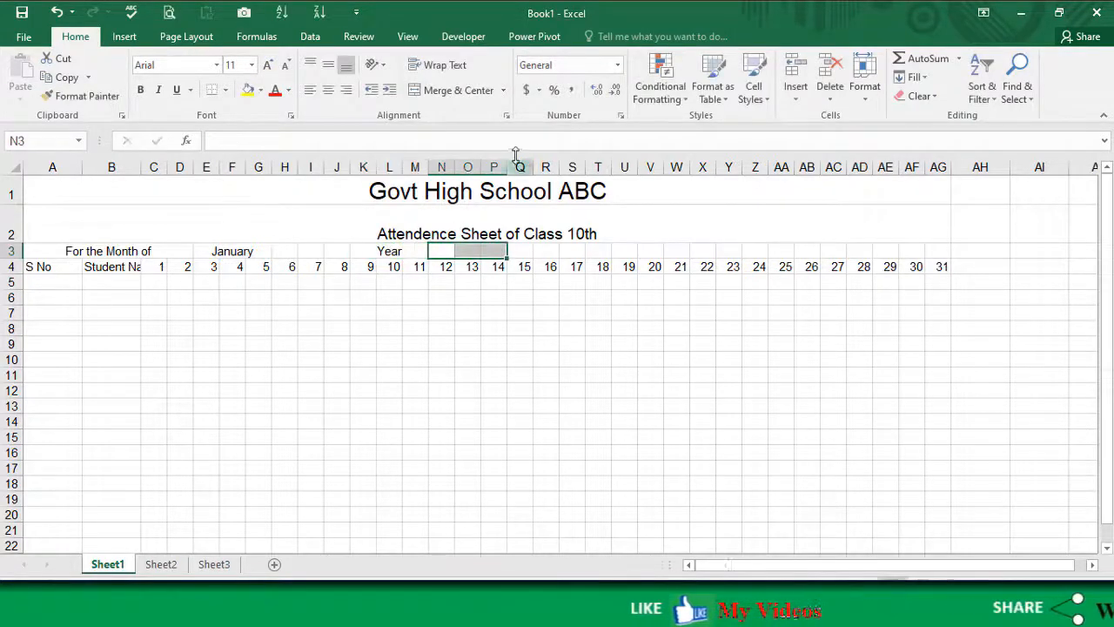
pyautogui.click(437, 91)
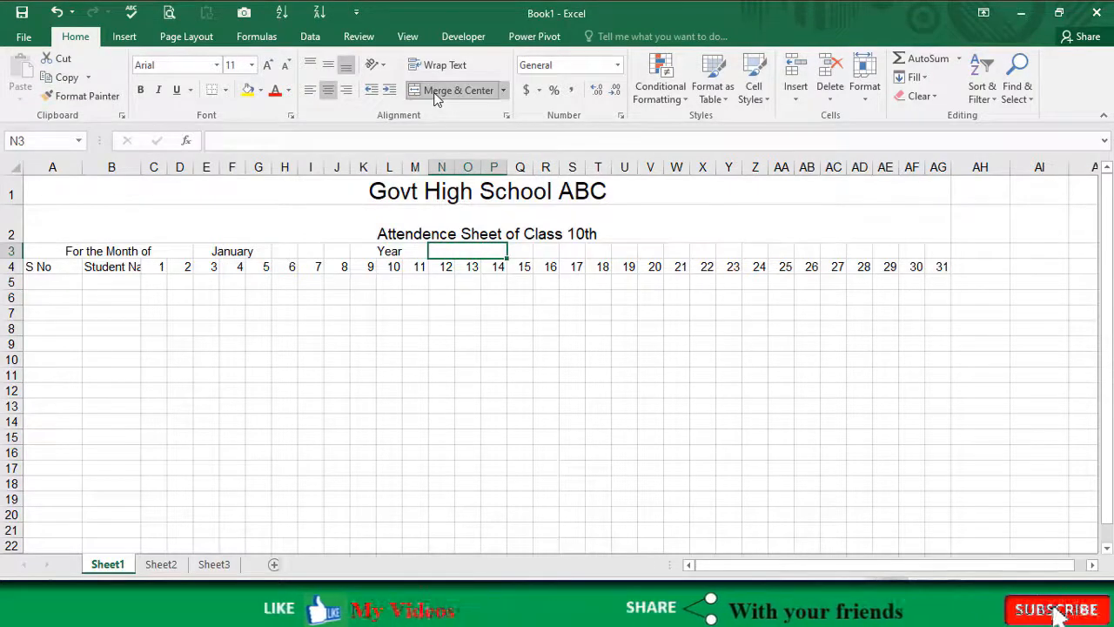
pyautogui.write('2022')
pyautogui.press('Return')
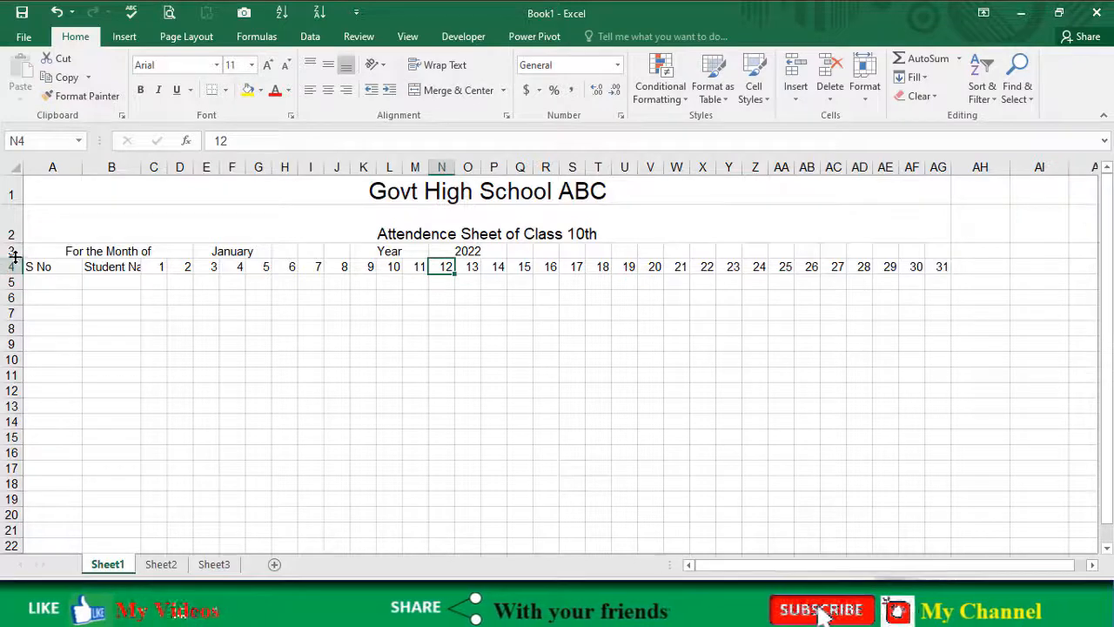
# Step: Make row 3 taller and adjust the column widths, with Student Name wider and S No narrower
pyautogui.moveTo(15, 258); pyautogui.dragTo(16, 276)
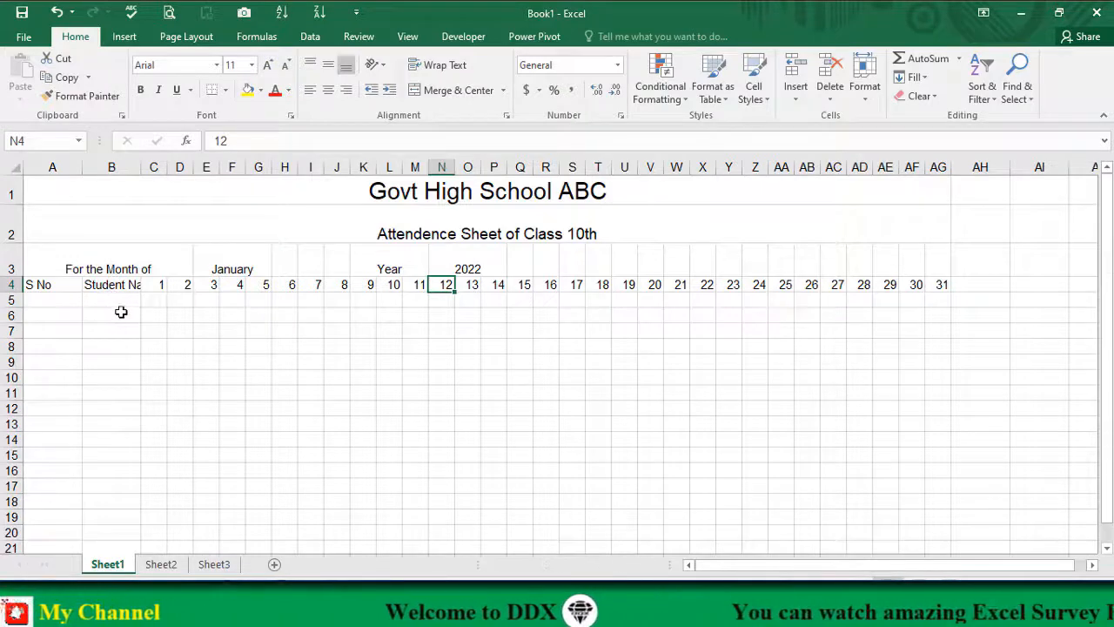
pyautogui.moveTo(141, 162)
pyautogui.mouseDown()
pyautogui.moveTo(226, 172)
pyautogui.moveTo(135, 172)
pyautogui.moveTo(150, 171)
pyautogui.mouseUp()
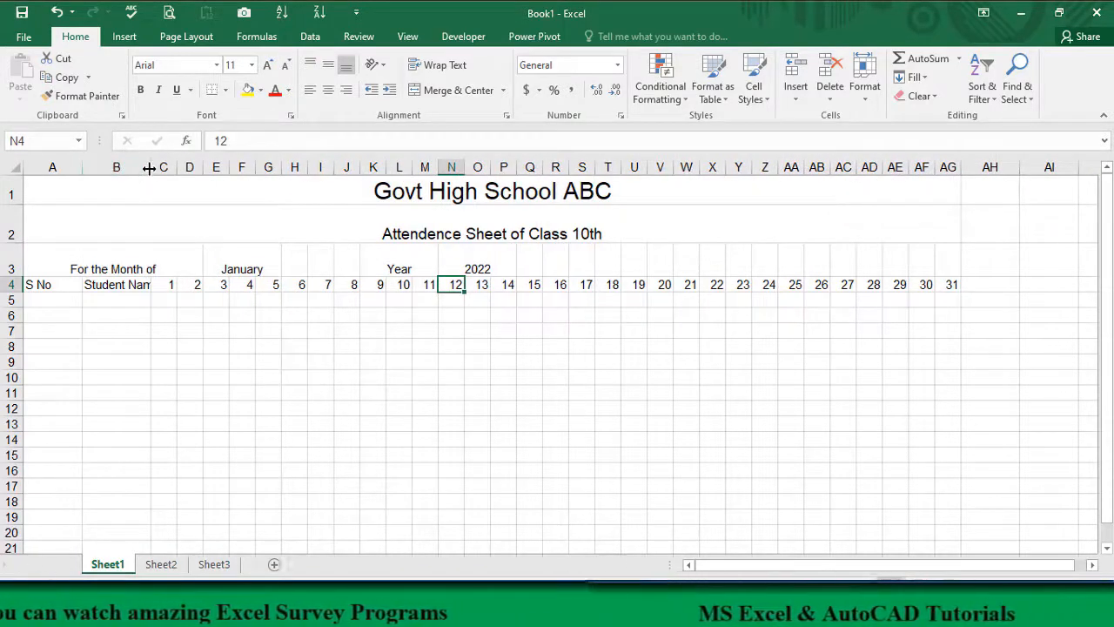
pyautogui.moveTo(150, 169)
pyautogui.mouseDown()
pyautogui.moveTo(168, 167)
pyautogui.moveTo(138, 167)
pyautogui.moveTo(174, 169)
pyautogui.moveTo(159, 169)
pyautogui.moveTo(169, 176)
pyautogui.mouseUp()
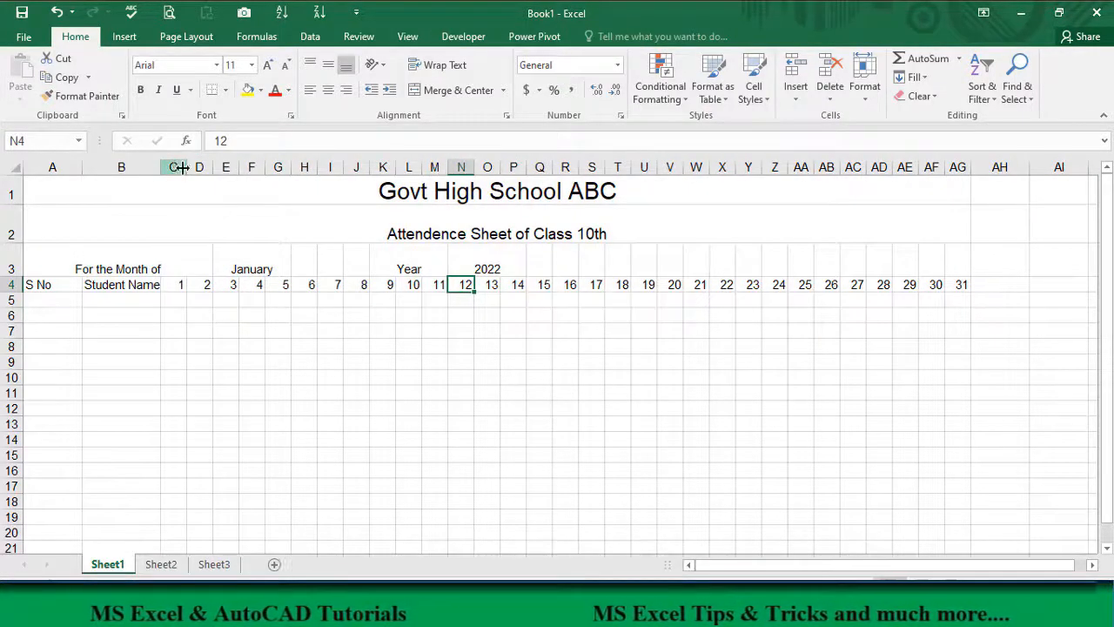
pyautogui.click(187, 167)
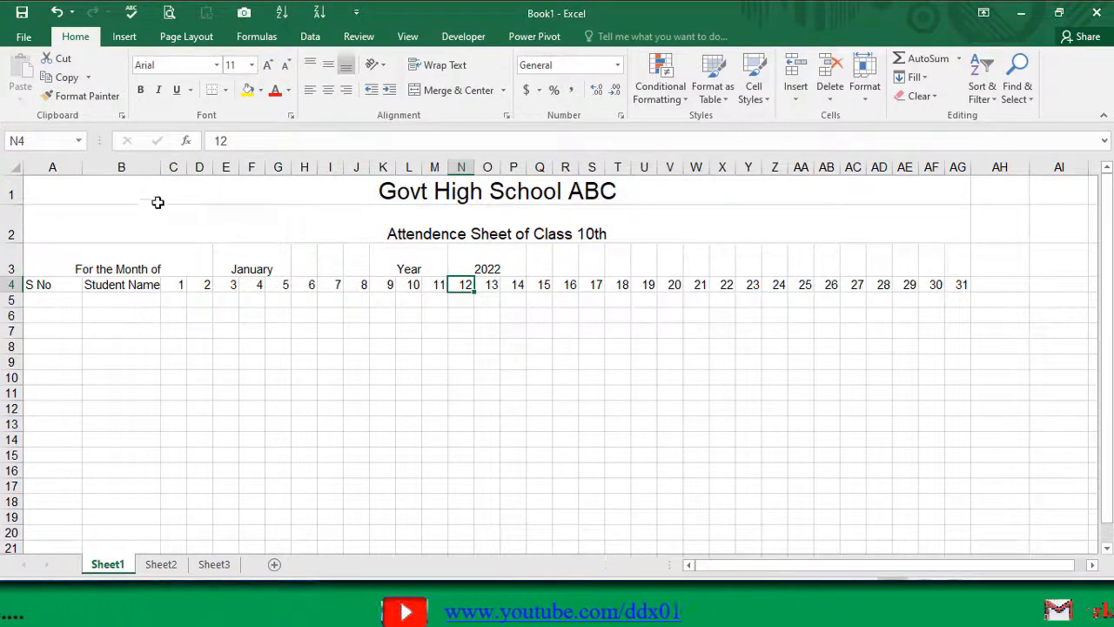
pyautogui.moveTo(161, 170); pyautogui.dragTo(206, 169)
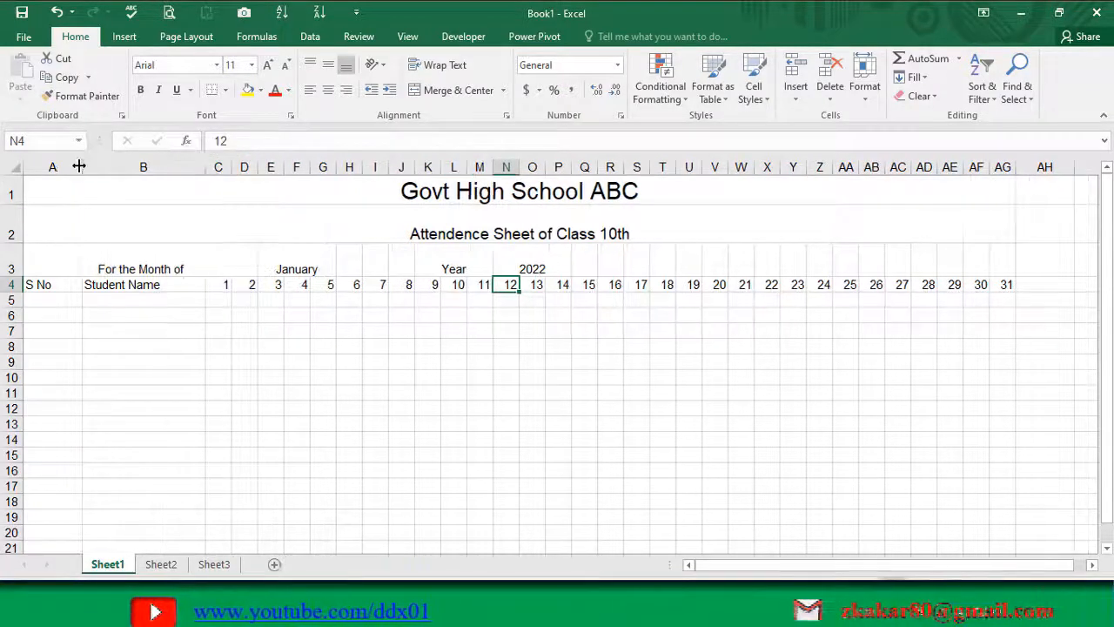
pyautogui.moveTo(82, 166); pyautogui.dragTo(57, 166)
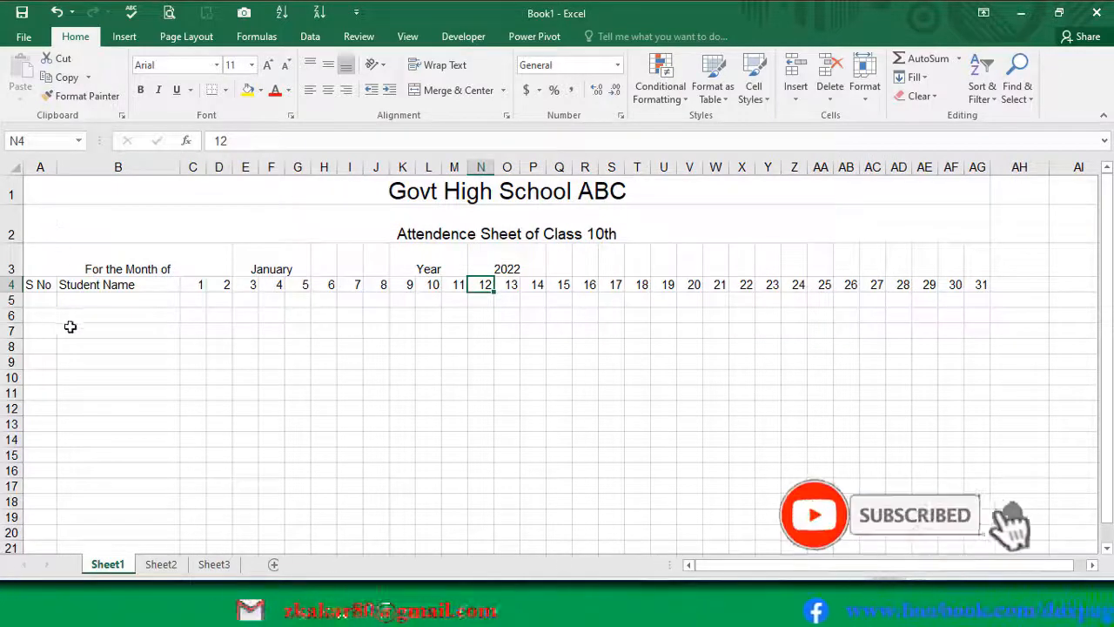
# Step: Increase the height of rows 4 through 18 uniformly
pyautogui.moveTo(12, 285); pyautogui.dragTo(15, 398)
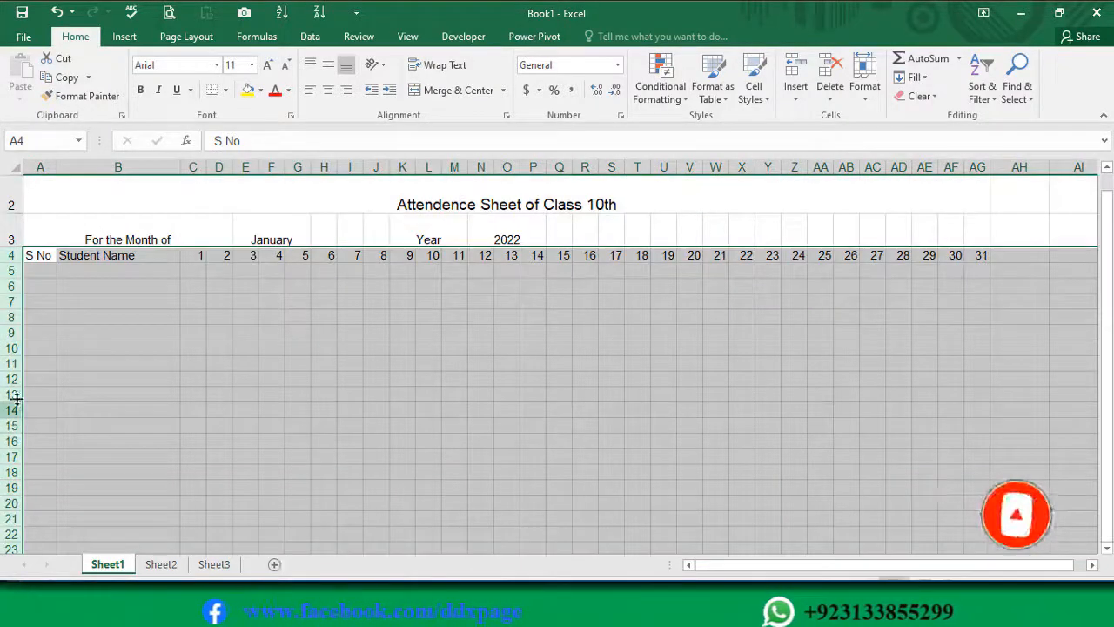
pyautogui.click(16, 255)
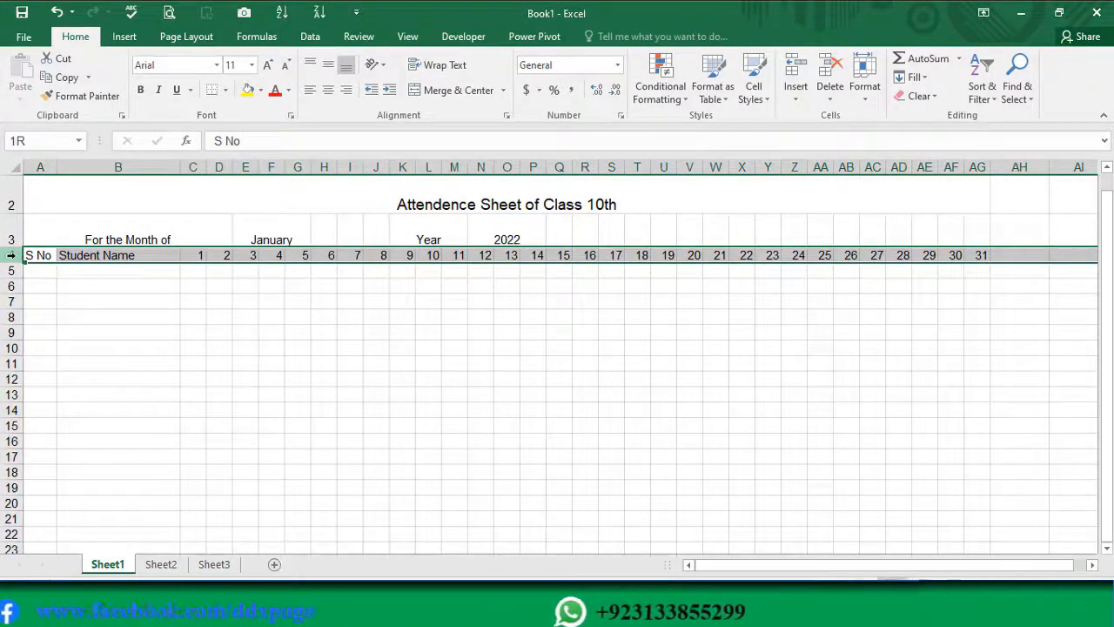
pyautogui.moveTo(12, 266); pyautogui.dragTo(4, 471)
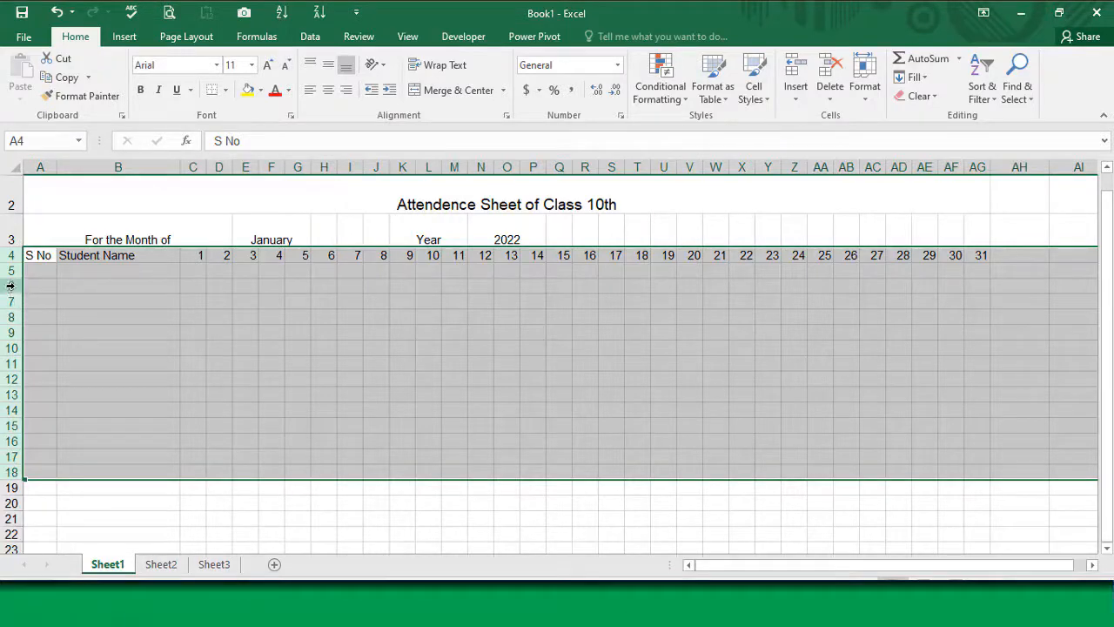
pyautogui.moveTo(14, 294); pyautogui.dragTo(14, 304)
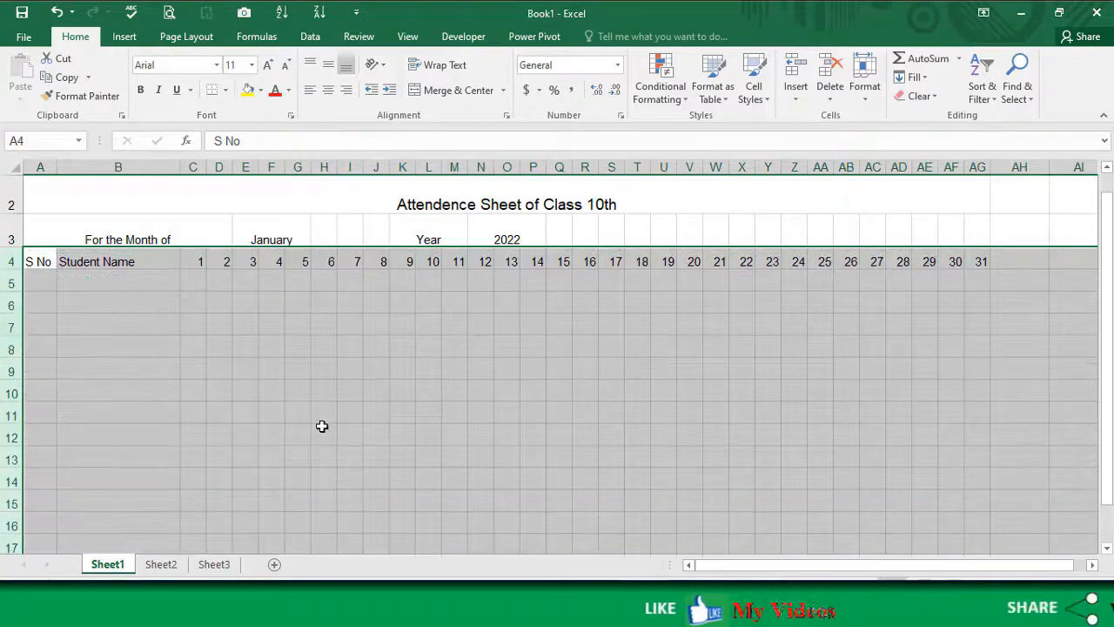
pyautogui.click(372, 413)
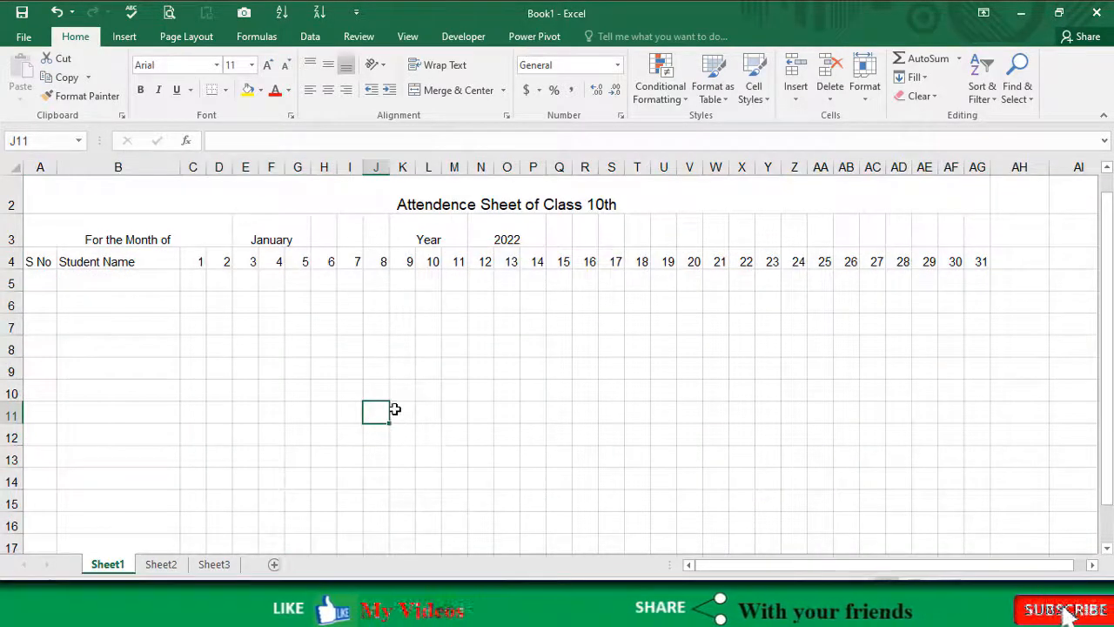
# Step: Enter 1 and 2 under S No and extend the series down to 10 in cells A5 to A14
pyautogui.click(44, 278)
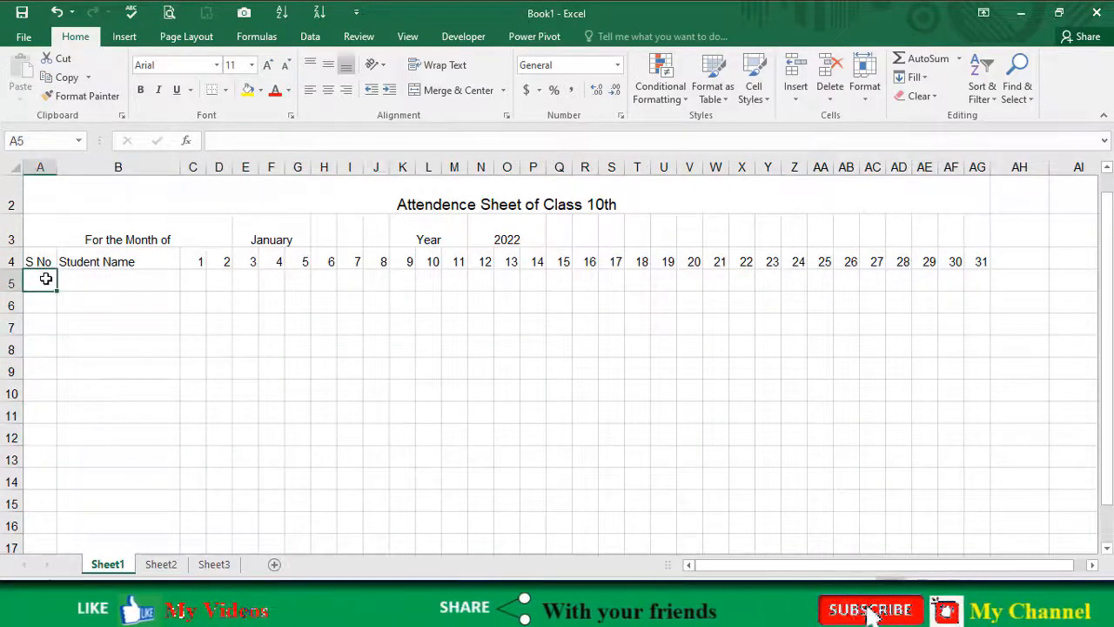
pyautogui.write('1')
pyautogui.press('Return')
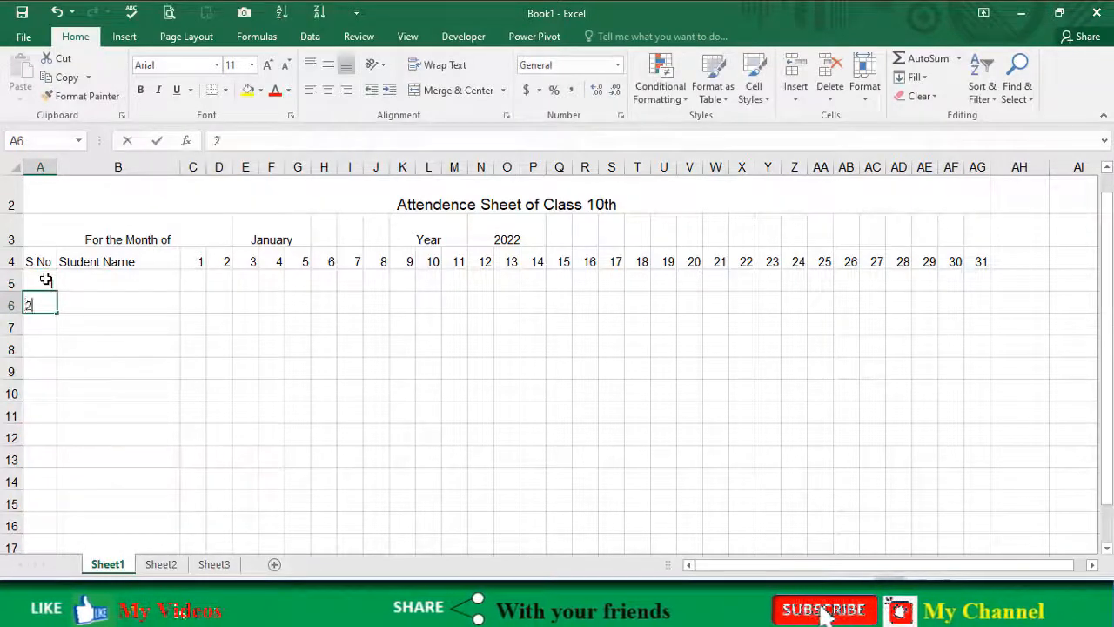
pyautogui.write('2')
pyautogui.press('Return')
pyautogui.moveTo(45, 279); pyautogui.dragTo(55, 307)
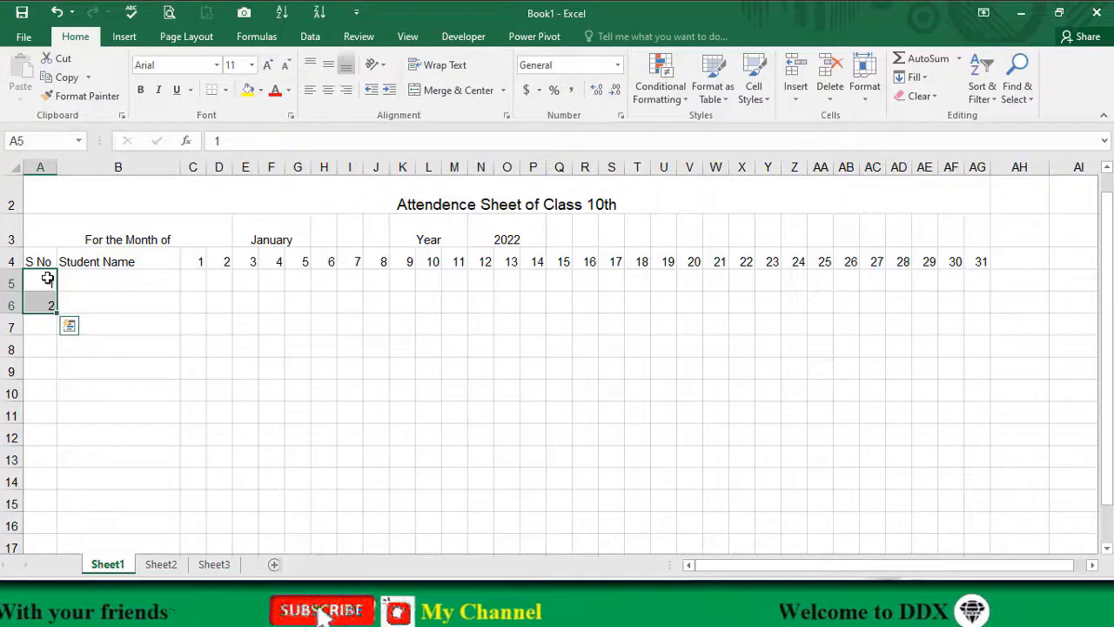
pyautogui.click(45, 280)
pyautogui.moveTo(47, 278); pyautogui.dragTo(46, 304)
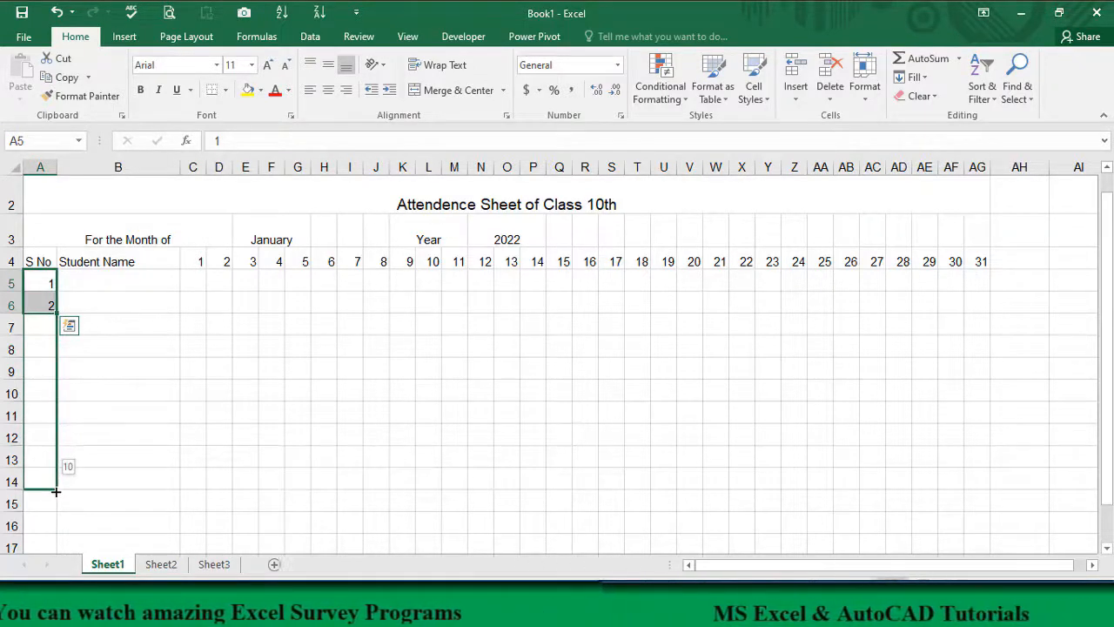
pyautogui.moveTo(55, 491); pyautogui.dragTo(55, 492)
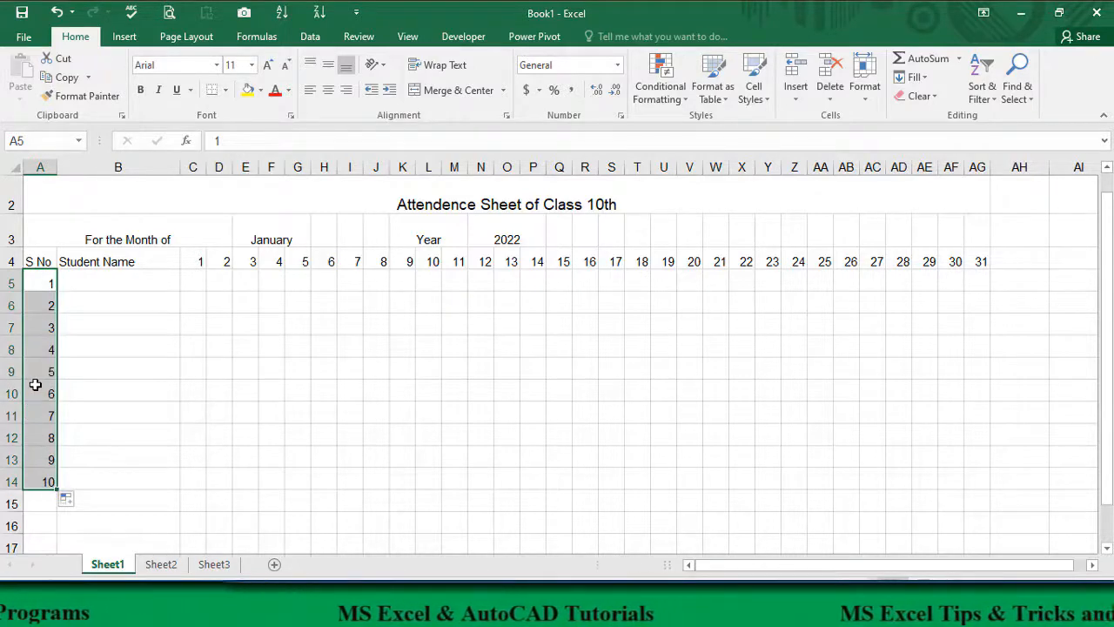
# Step: Enter the first names of the first five students under Student Name in cells B5 to B9
pyautogui.click(89, 284)
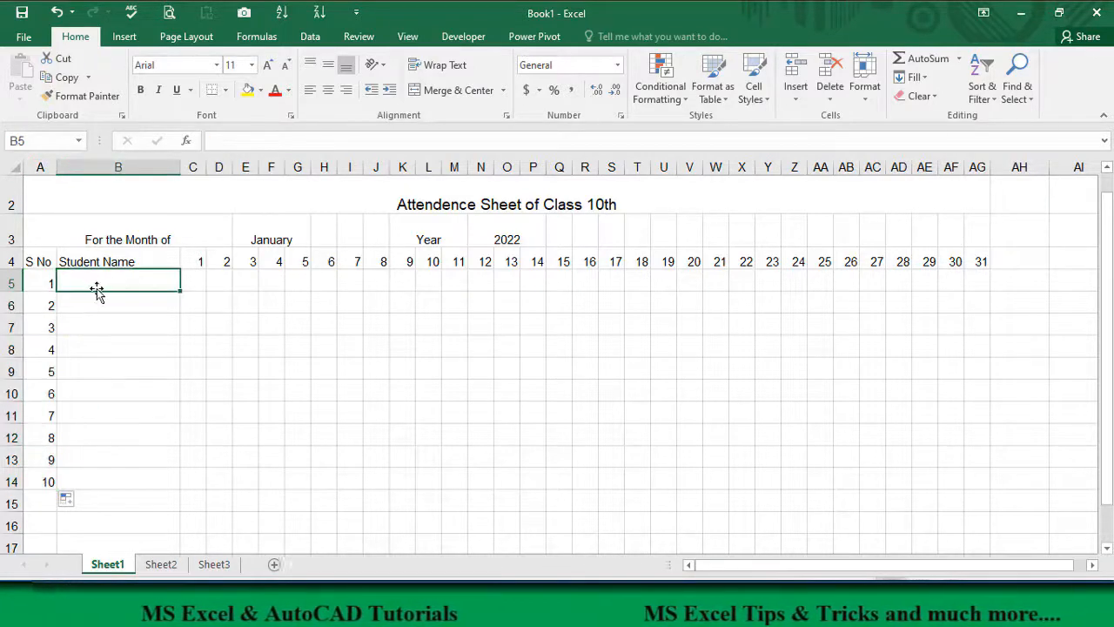
pyautogui.write('Jabar')
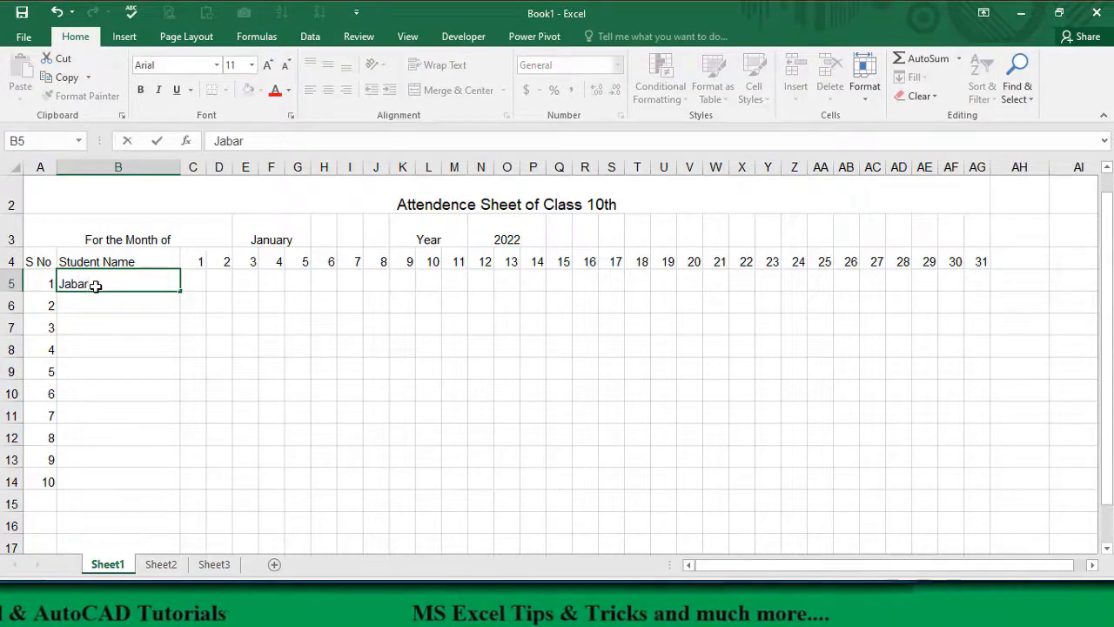
pyautogui.press('Return')
pyautogui.write('Nasir')
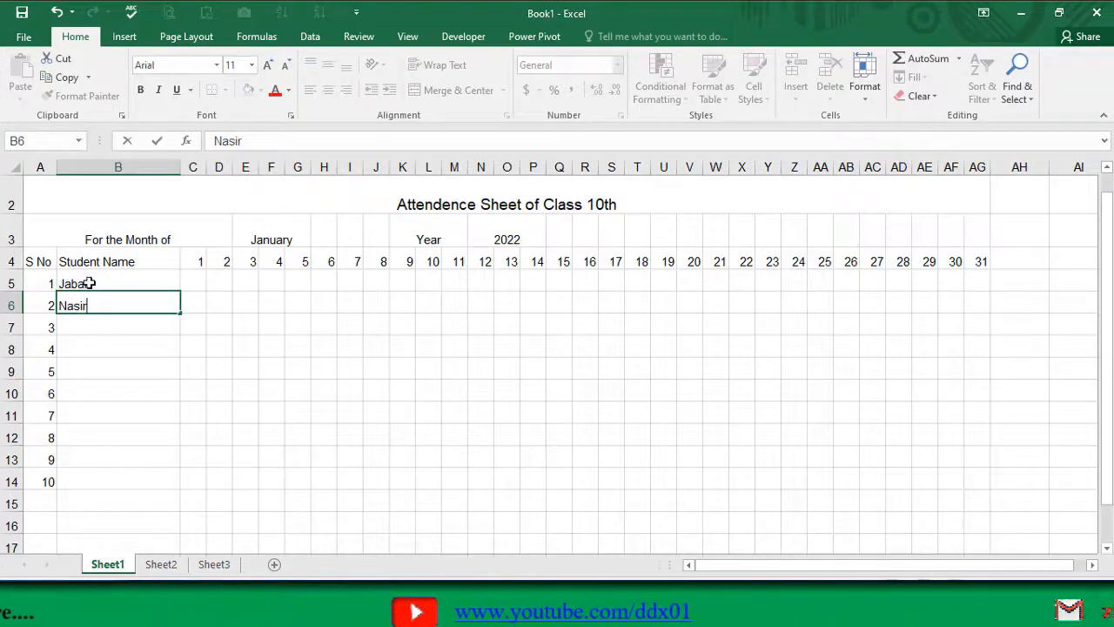
pyautogui.press('Return')
pyautogui.write('Jameel')
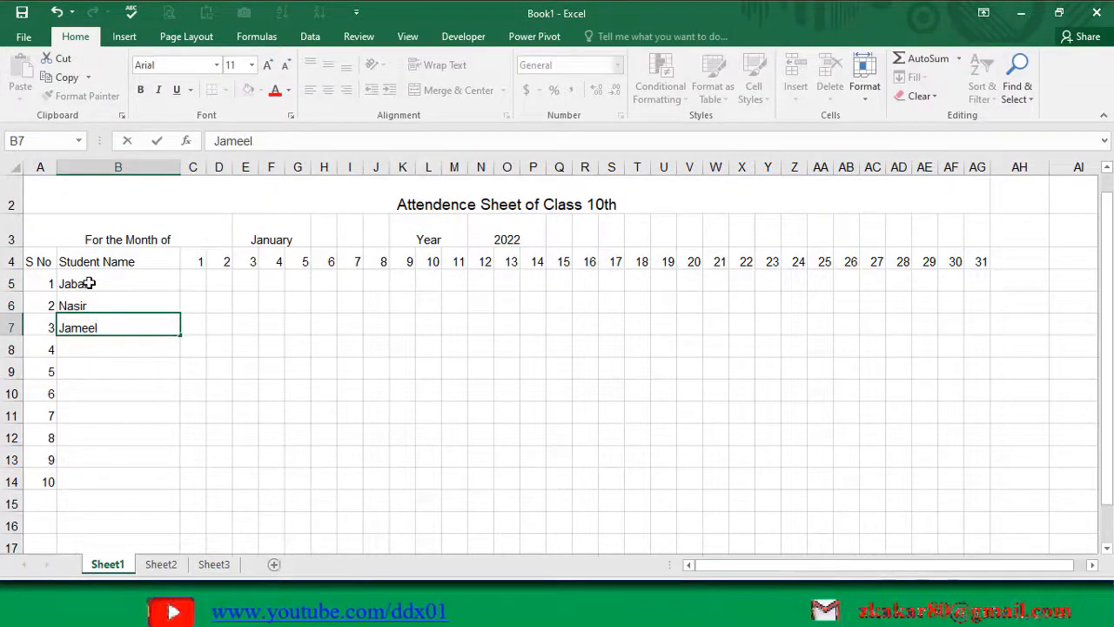
pyautogui.press('Return')
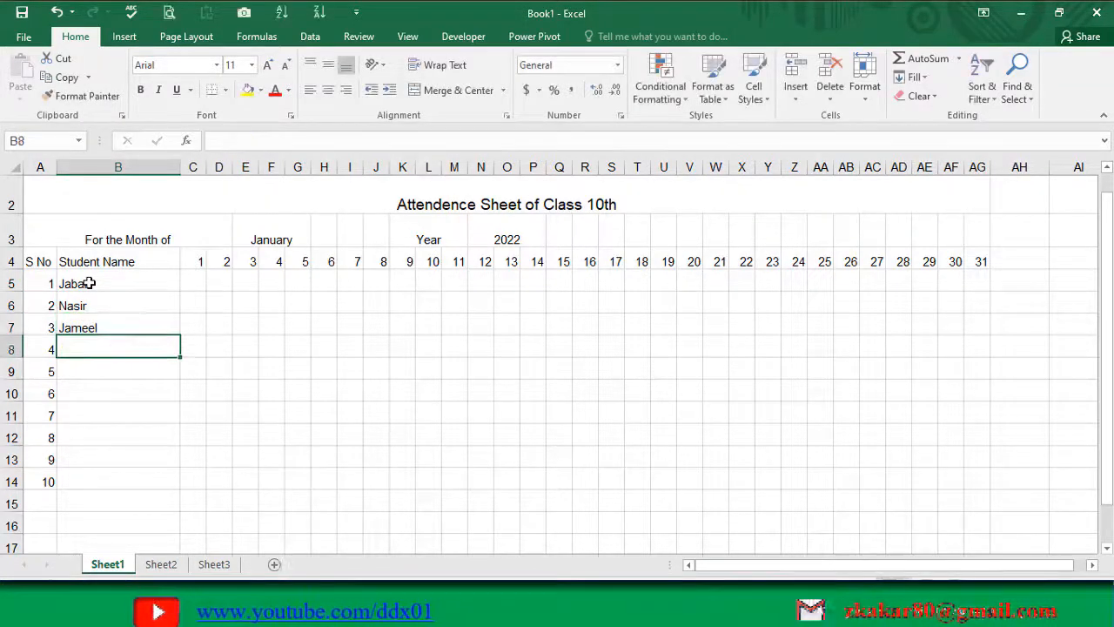
pyautogui.write('Nadia')
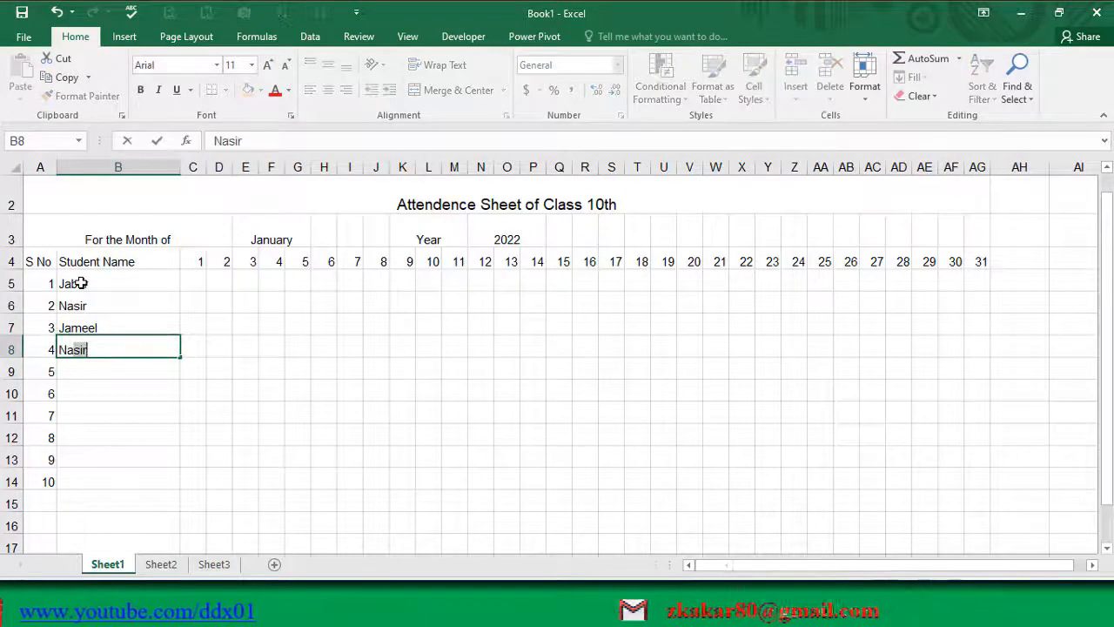
pyautogui.press('Return')
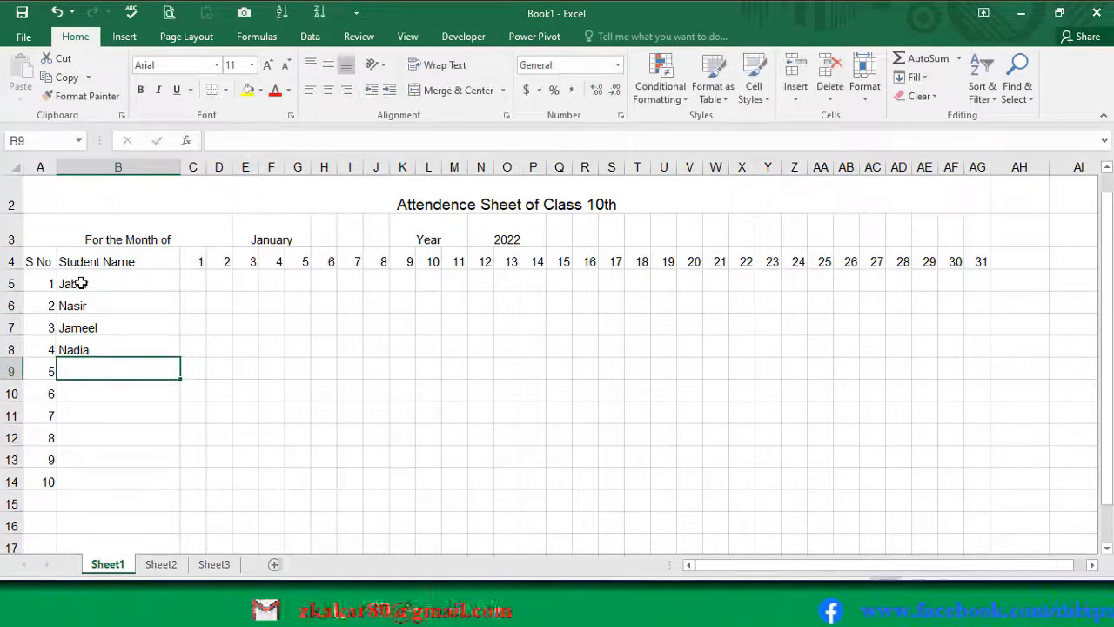
pyautogui.write('Sa')
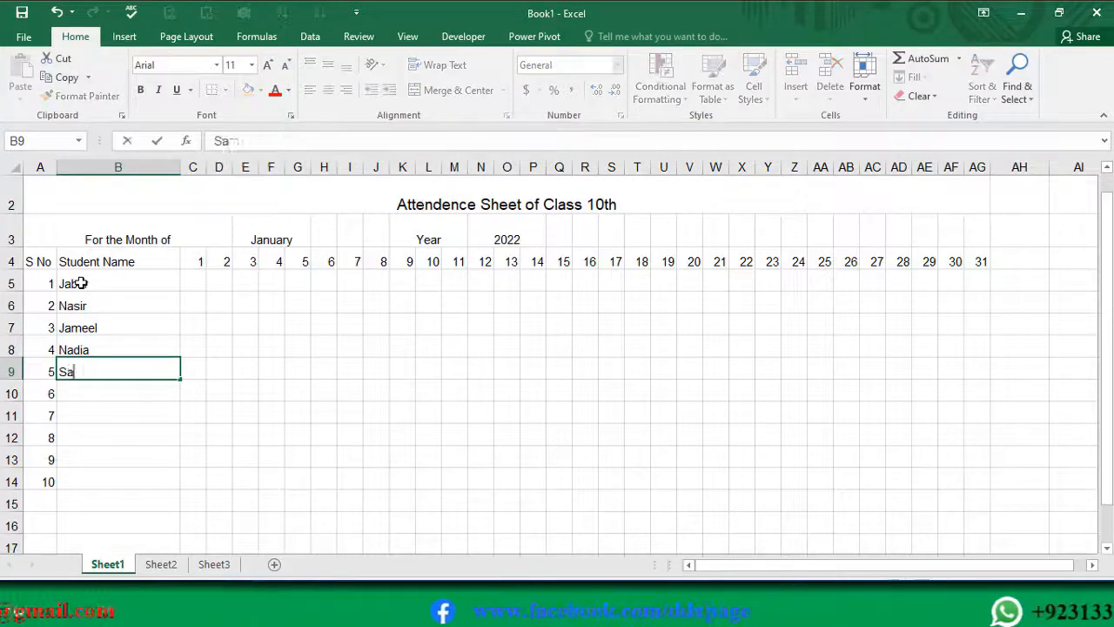
pyautogui.write('mar')
pyautogui.press('Return')
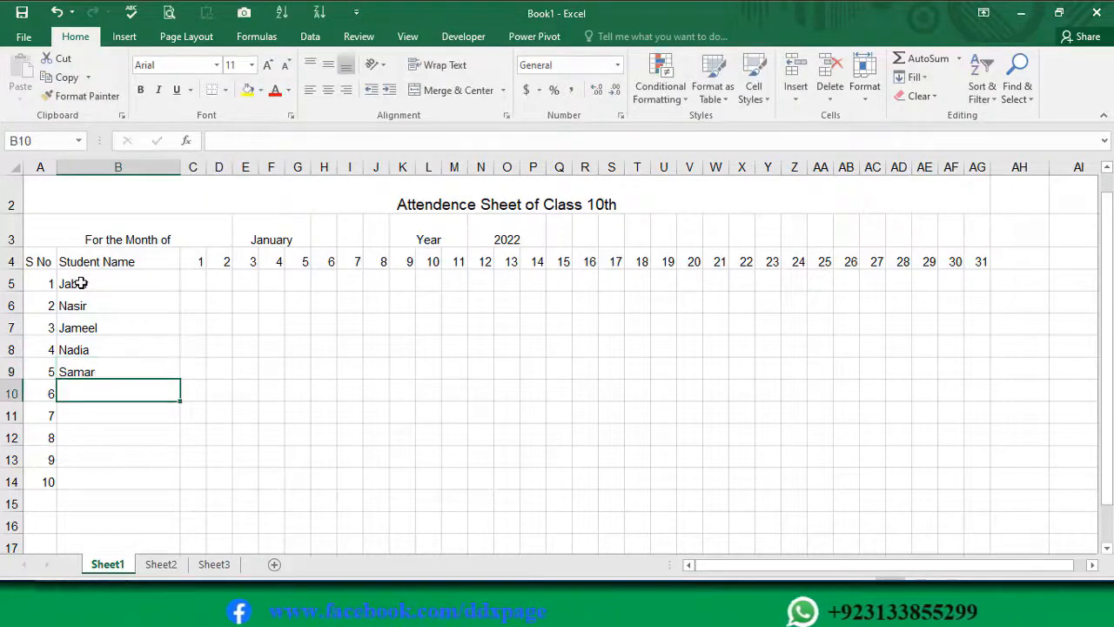
# Step: Enter the first names of the remaining five students in cells B10 to B14
pyautogui.write('M')
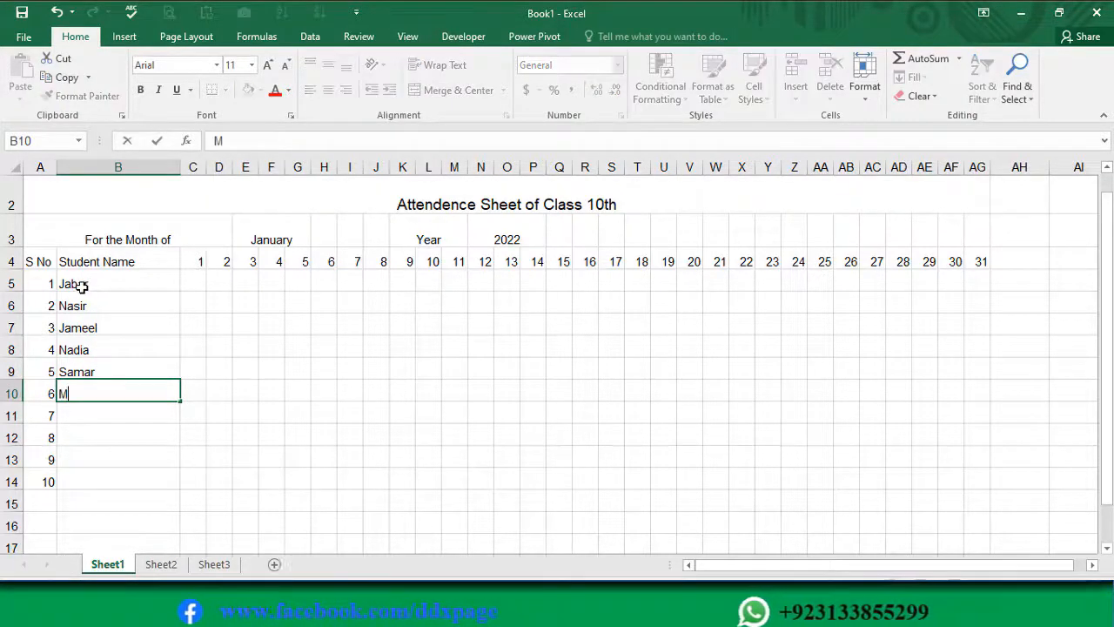
pyautogui.write('ehwish')
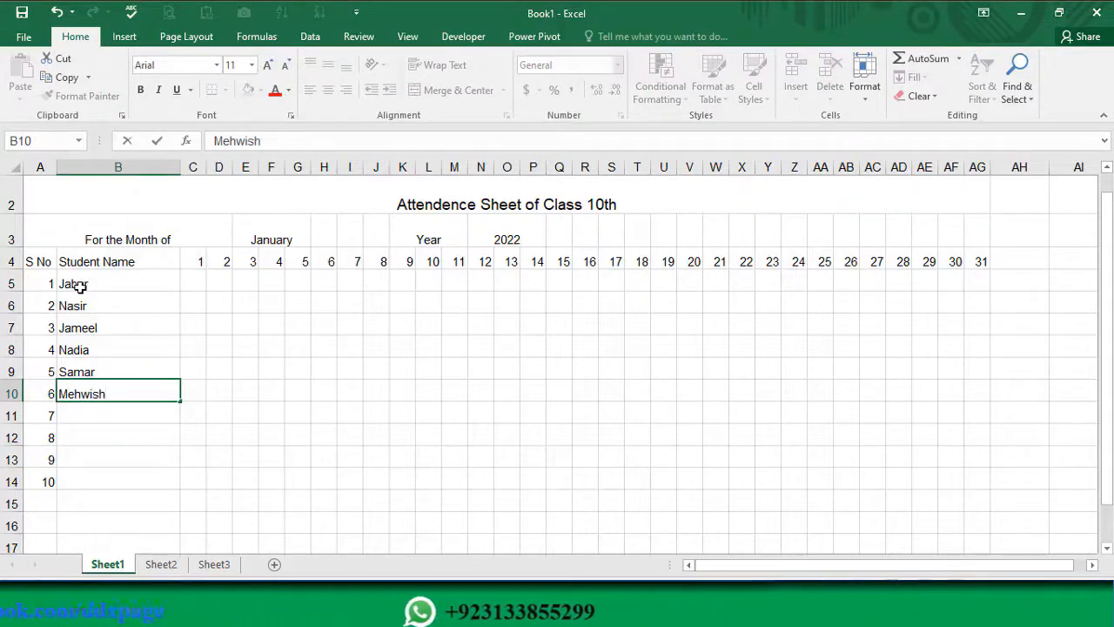
pyautogui.press('Return')
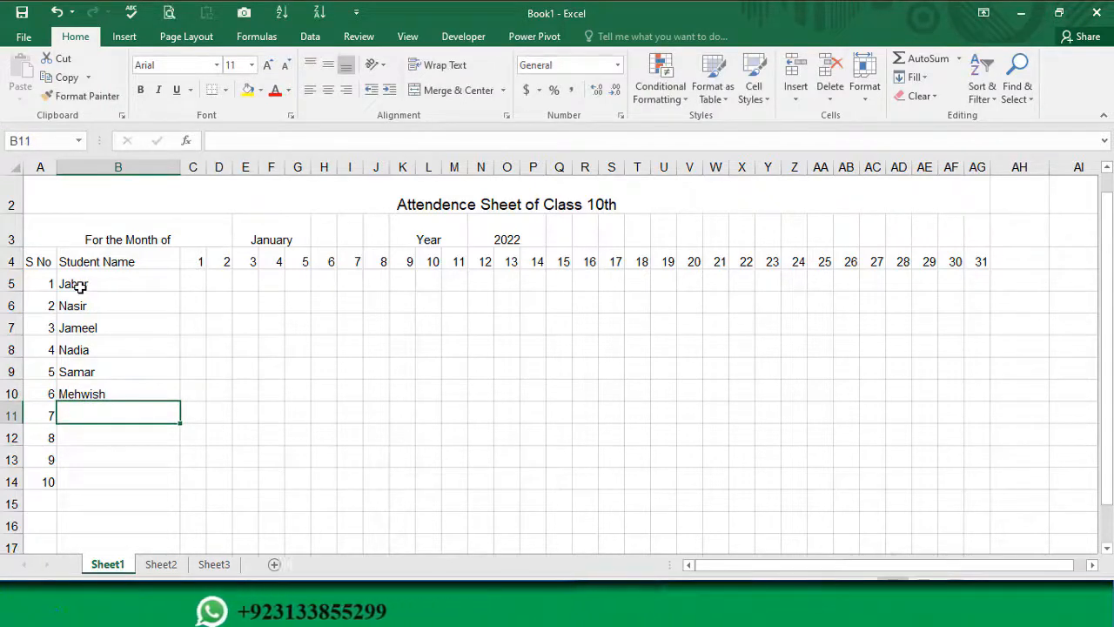
pyautogui.write('Nadeem')
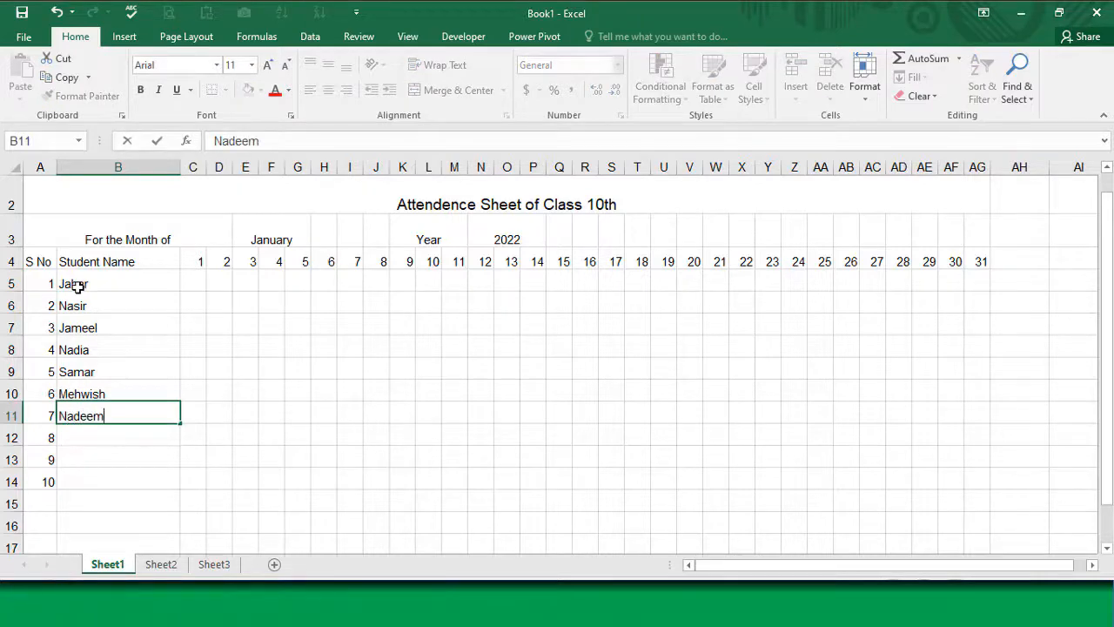
pyautogui.press('Return')
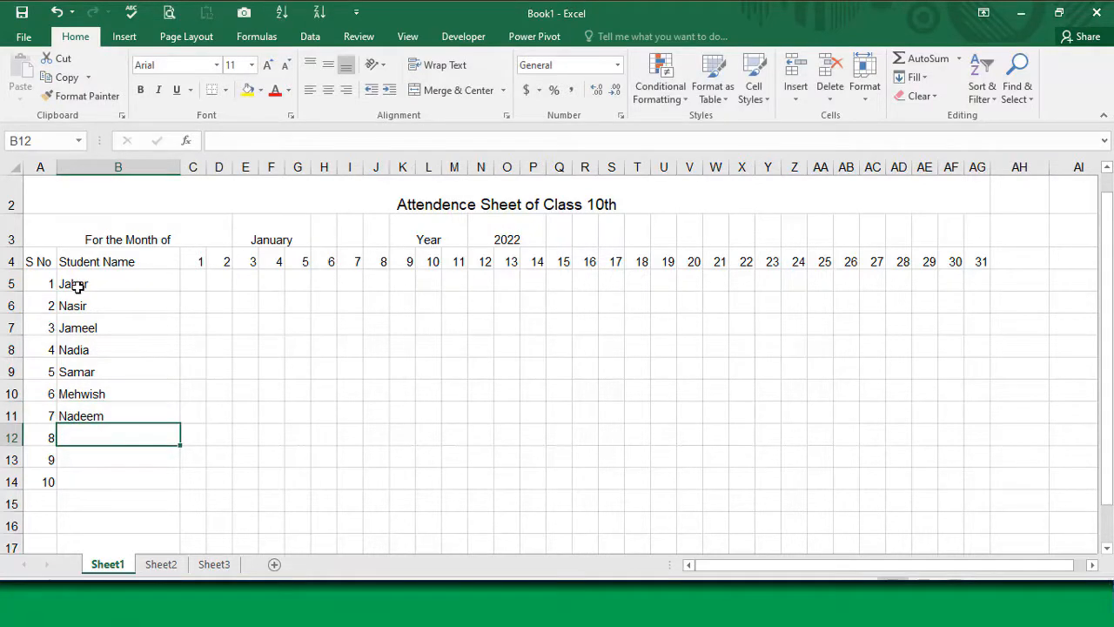
pyautogui.write('Kashif')
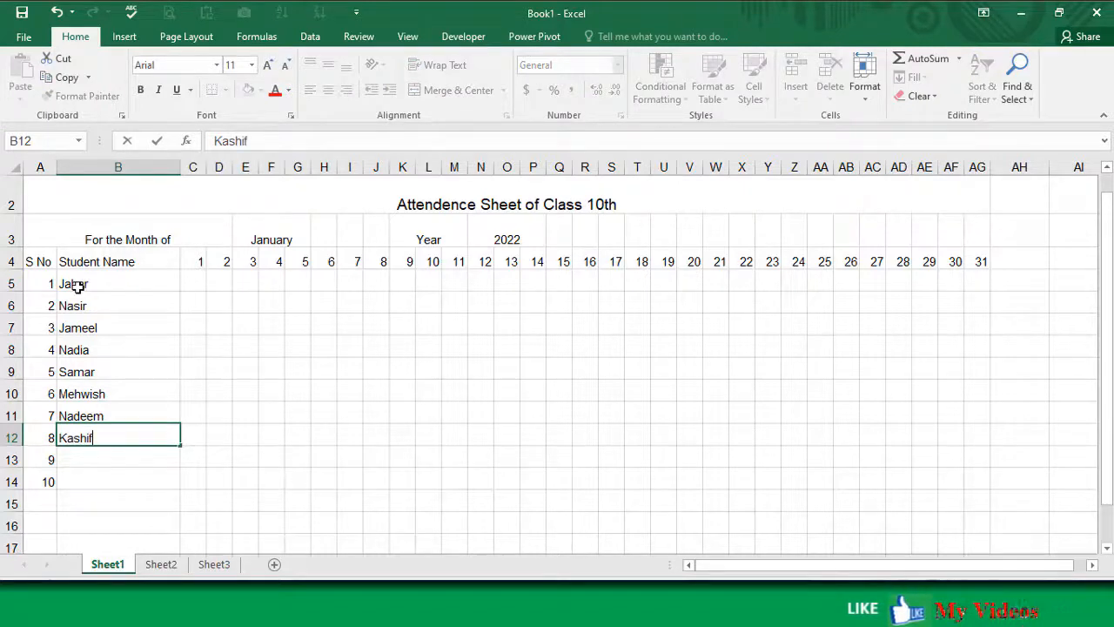
pyautogui.press('Return')
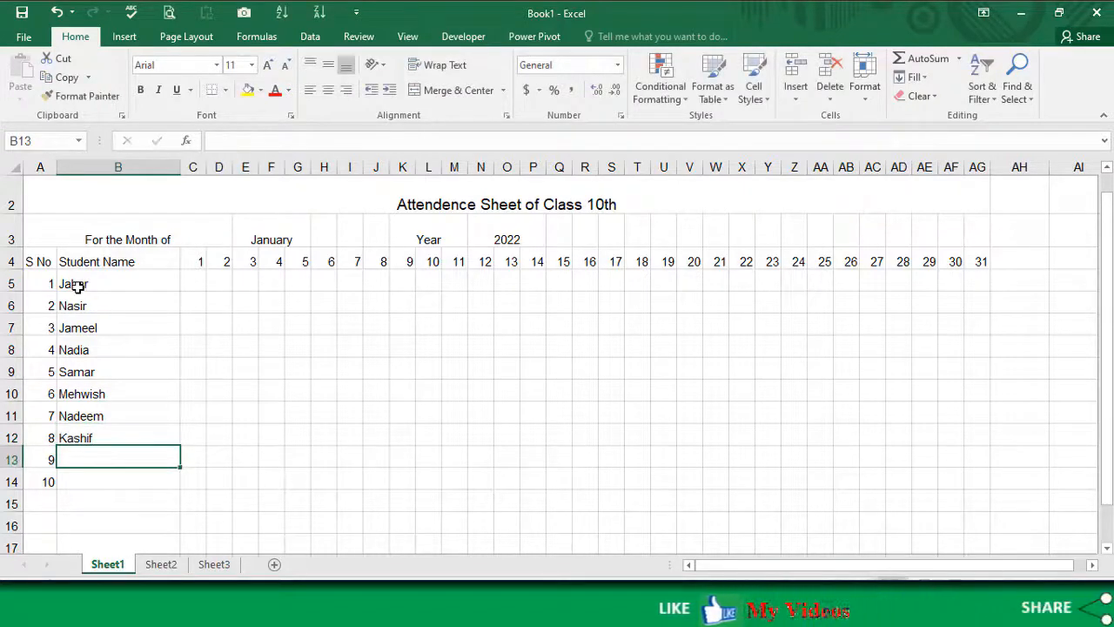
pyautogui.write('Jam')
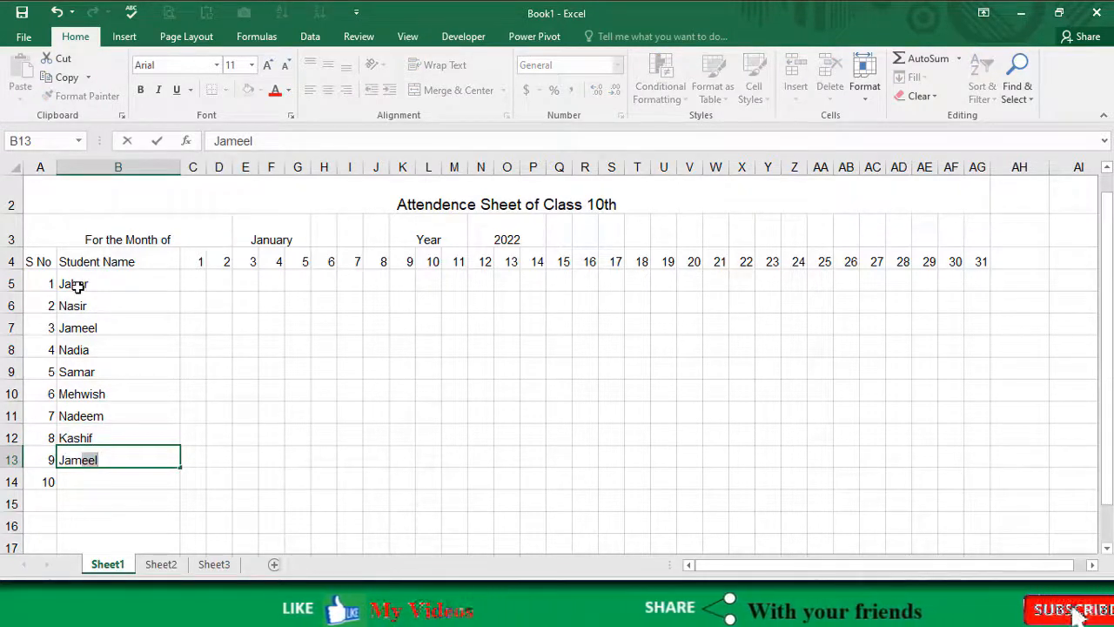
pyautogui.write('aal')
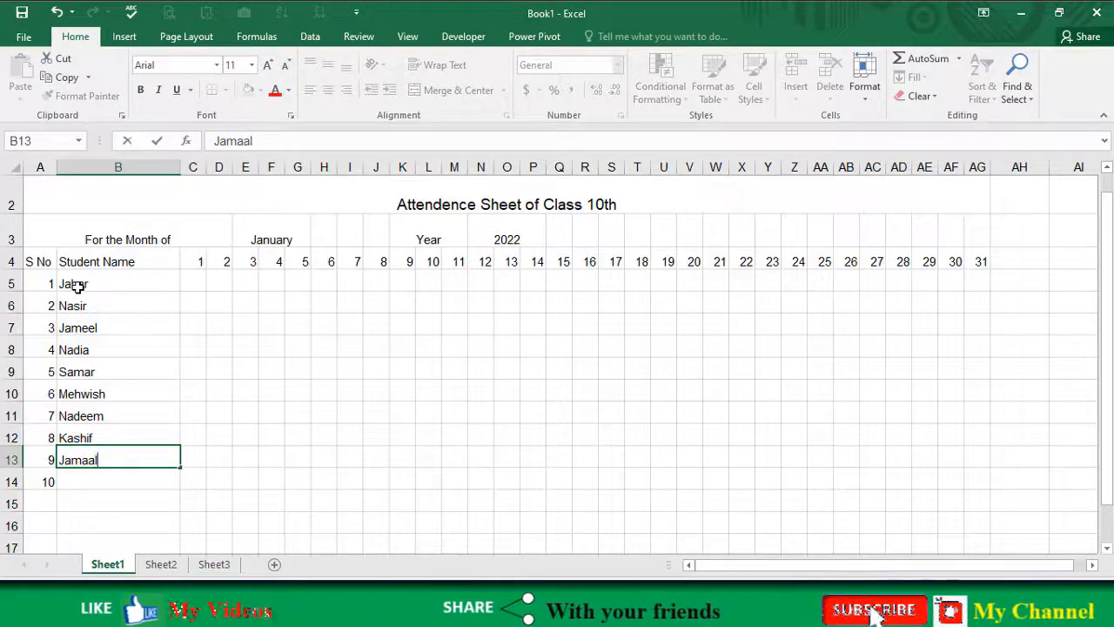
pyautogui.press('Return')
pyautogui.write('Kha')
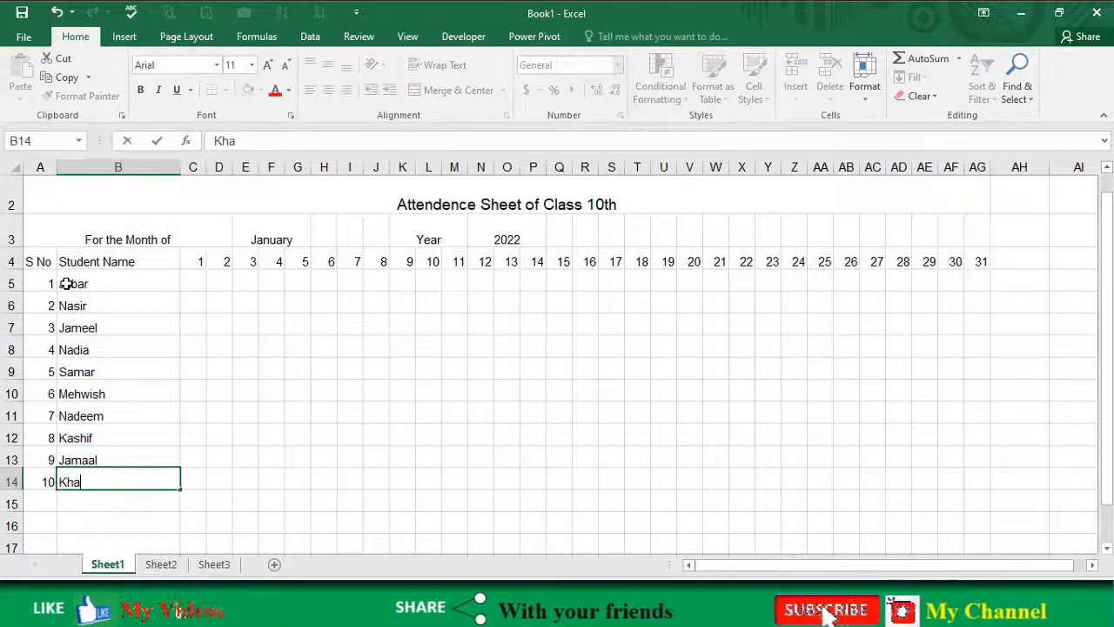
pyautogui.write('lid')
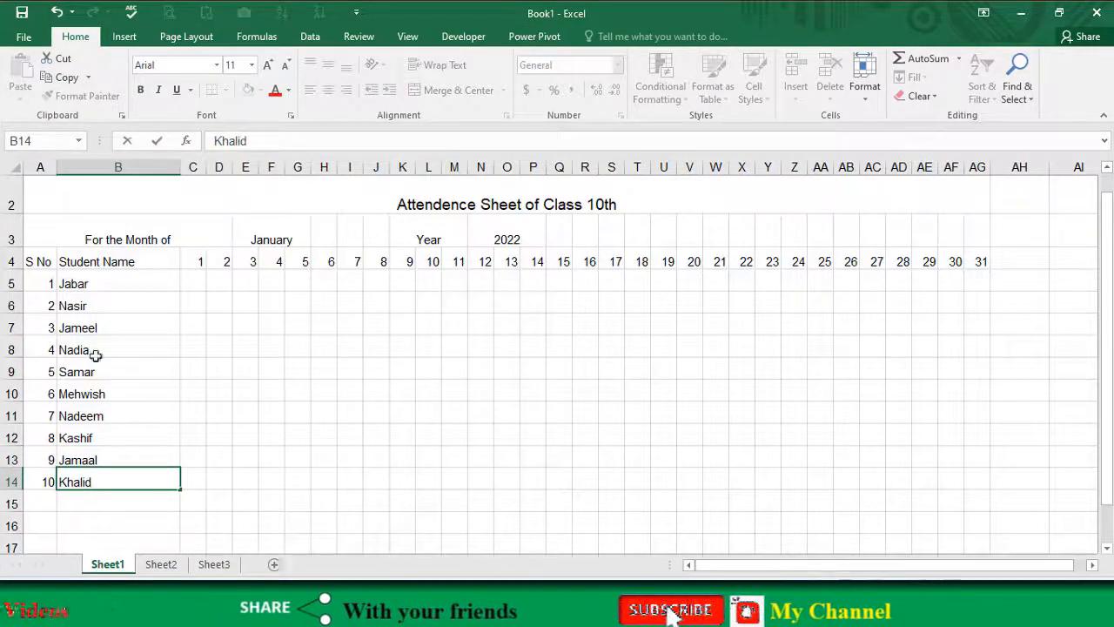
pyautogui.click(146, 421)
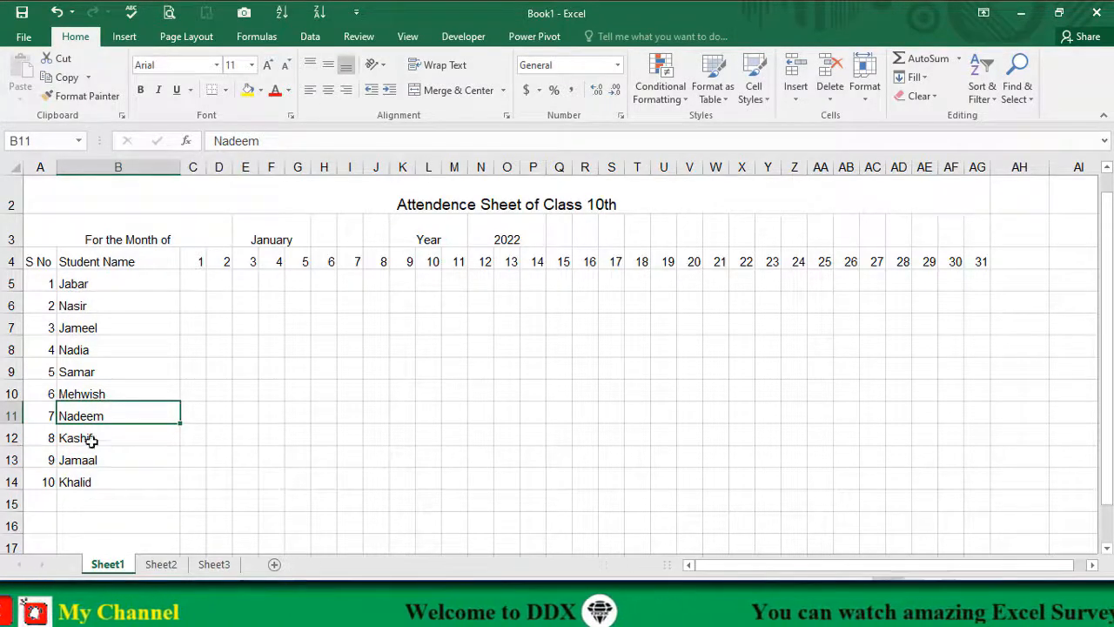
# Step: Fill the whole attendance range C5 to AG14 with P in a single entry
pyautogui.click(199, 280)
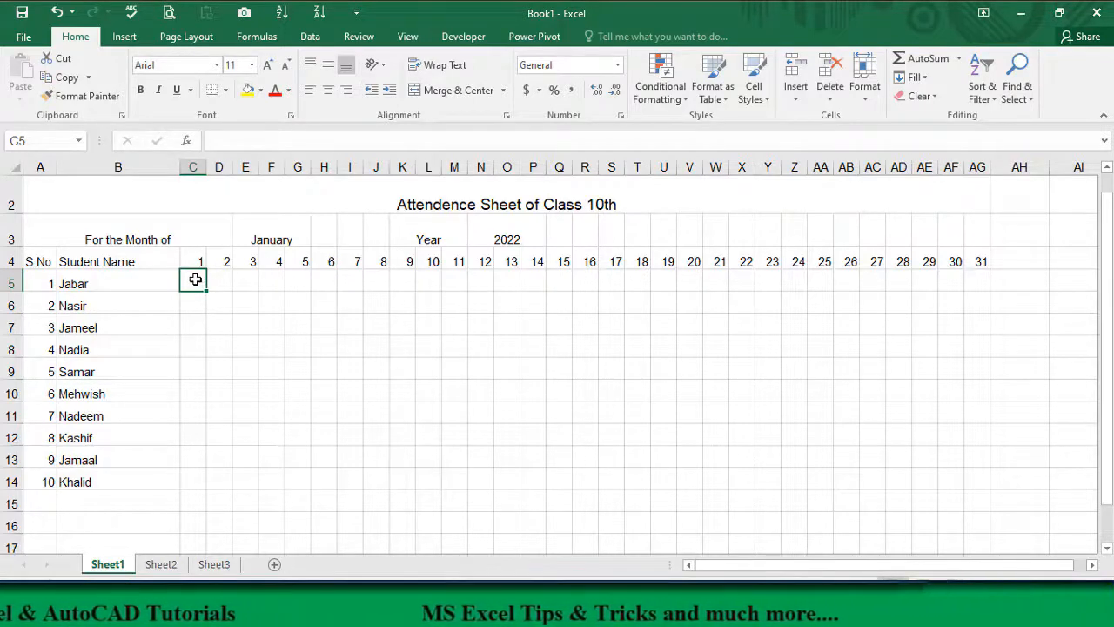
pyautogui.moveTo(195, 279); pyautogui.dragTo(984, 470)
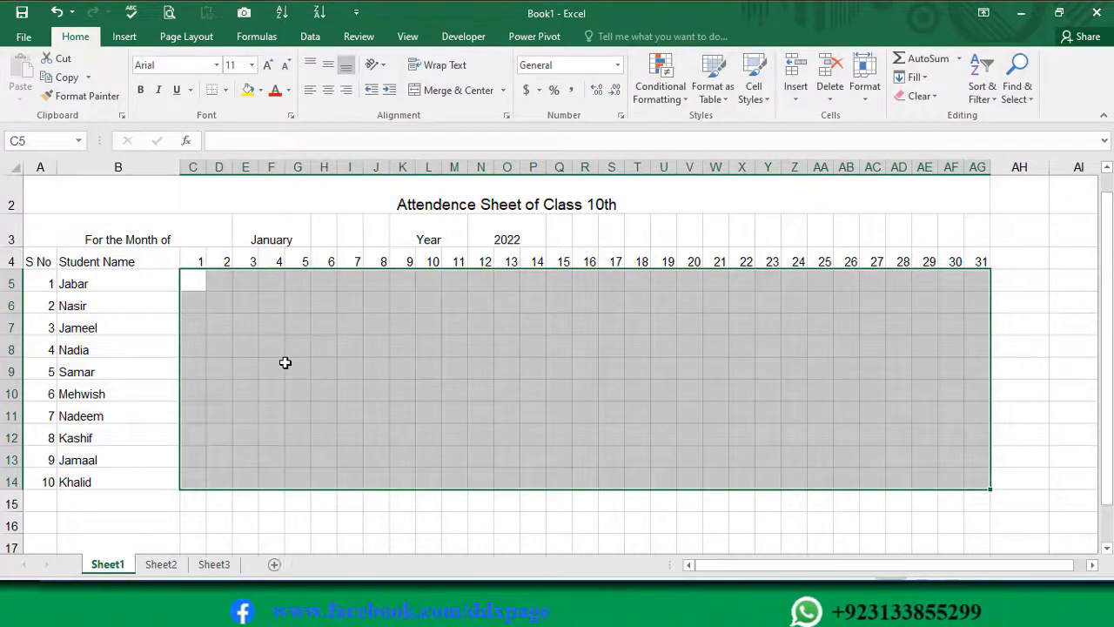
pyautogui.write('P')
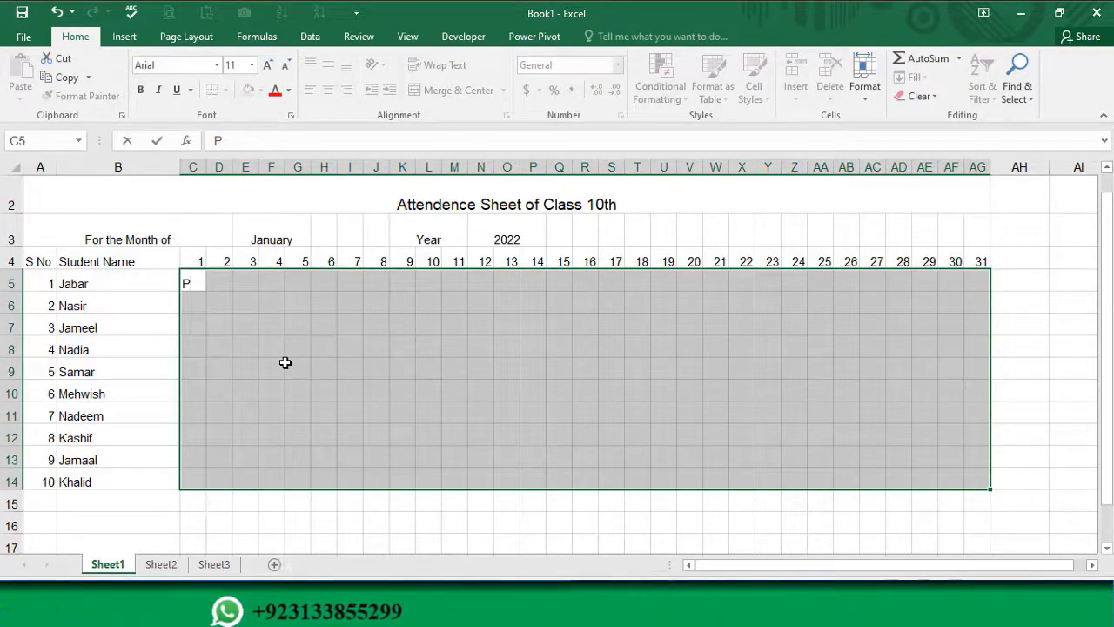
pyautogui.hotkey('ctrl', 'Return')
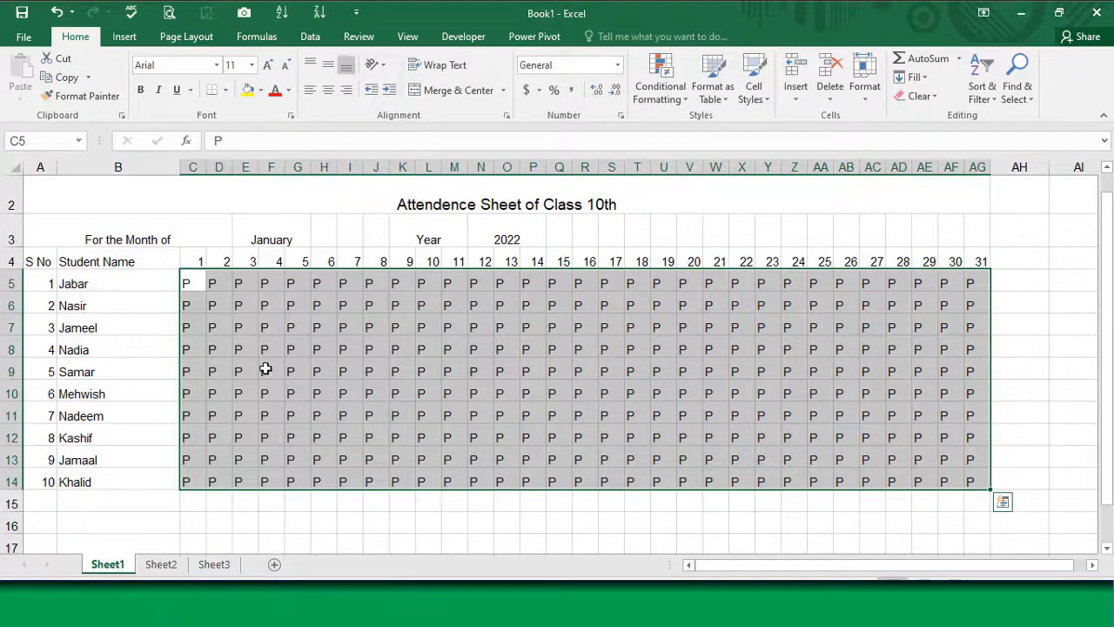
pyautogui.click(265, 369)
pyautogui.click(190, 284)
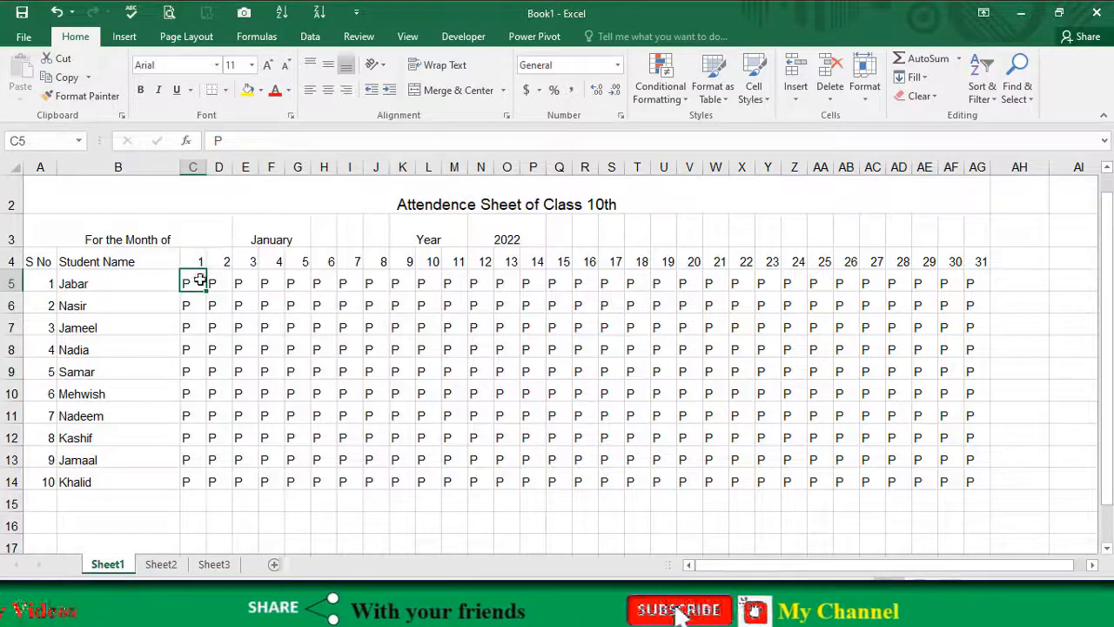
# Step: Center the day numbers and attendance marks in C4 to AG14 and the serial numbers in A5 to A14
pyautogui.moveTo(197, 257); pyautogui.dragTo(975, 478)
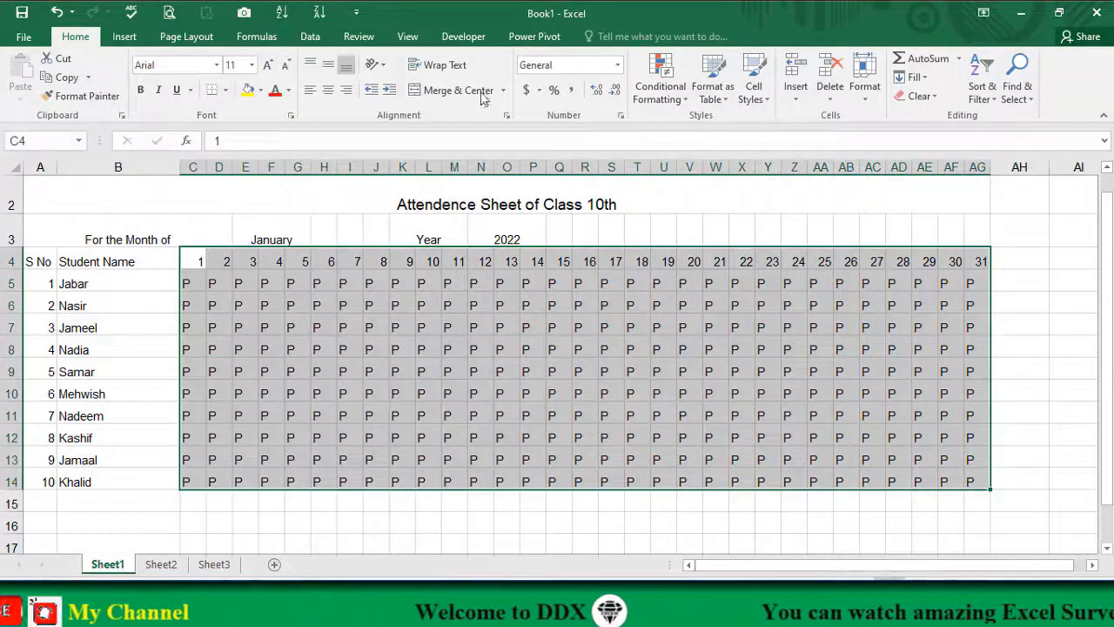
pyautogui.click(329, 93)
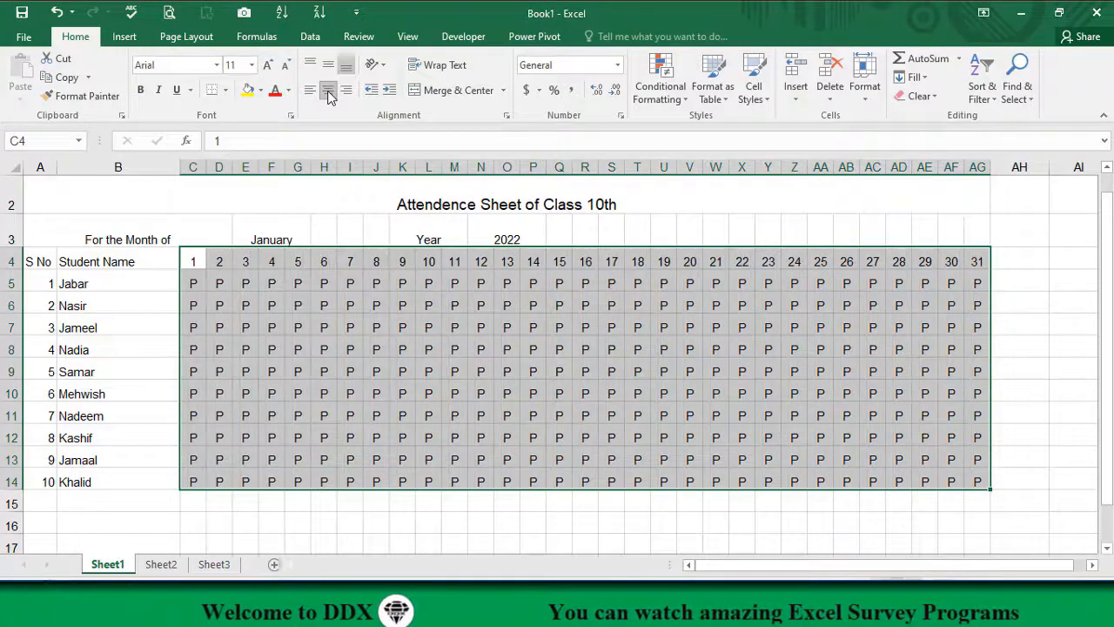
pyautogui.moveTo(40, 284); pyautogui.dragTo(39, 481)
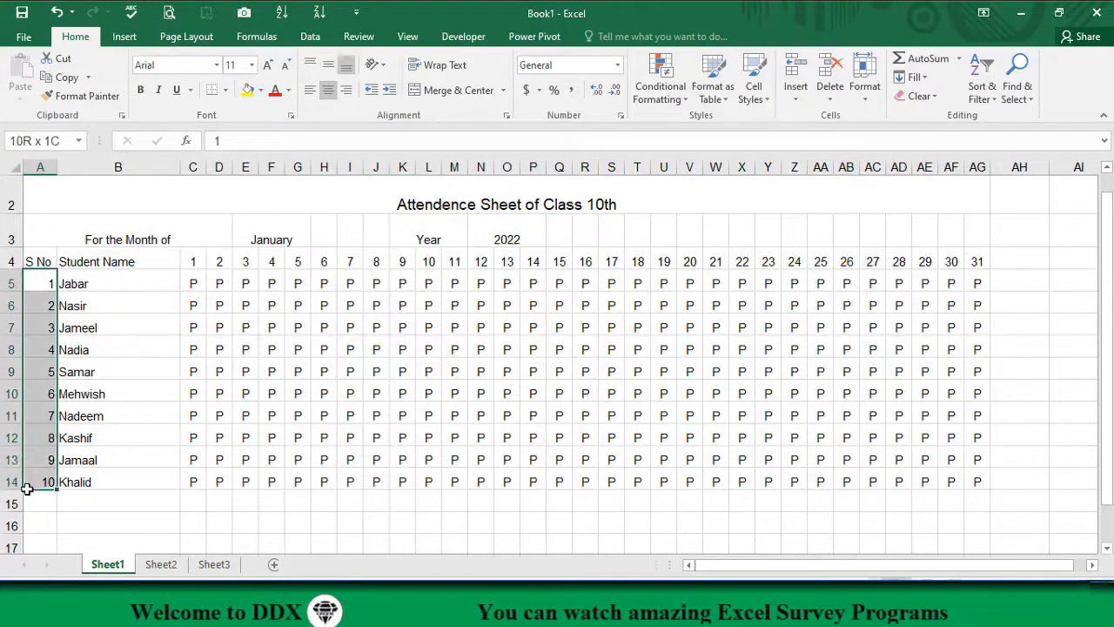
pyautogui.click(329, 90)
pyautogui.click(454, 384)
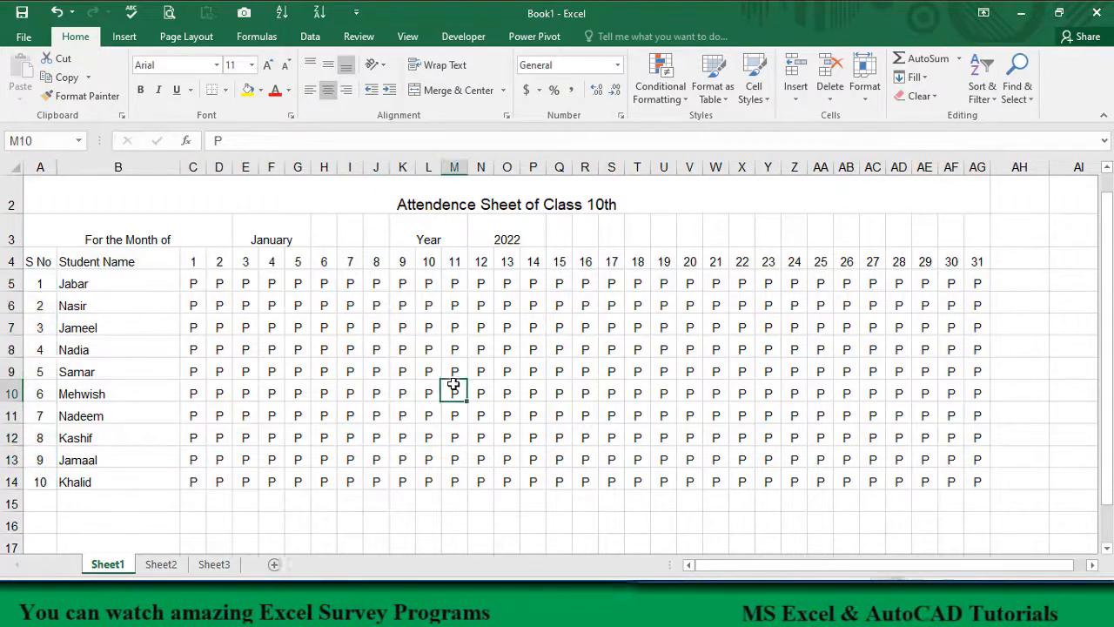
# Step: Mark absences by entering A in cells G5, P5 and X7 of the attendance grid
pyautogui.click(477, 365)
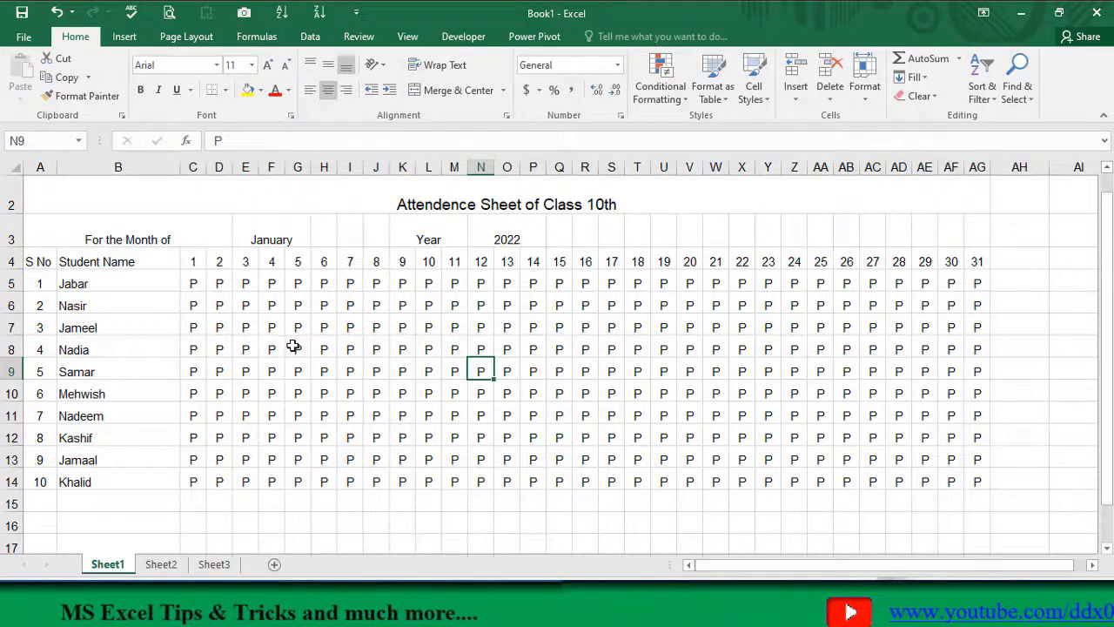
pyautogui.click(299, 283)
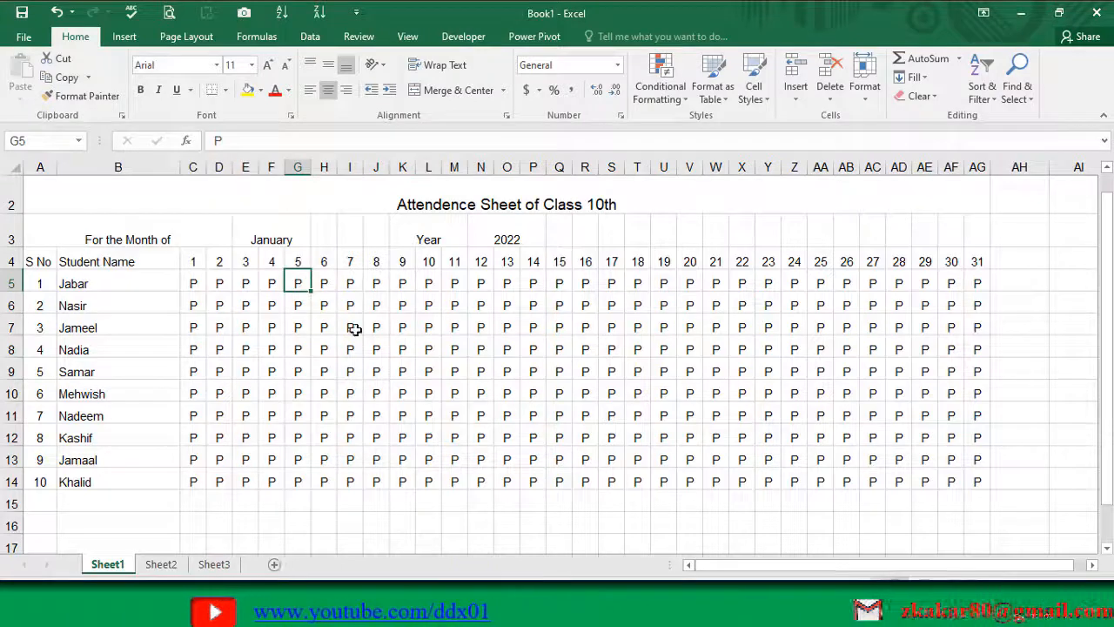
pyautogui.write('A')
pyautogui.click(534, 286)
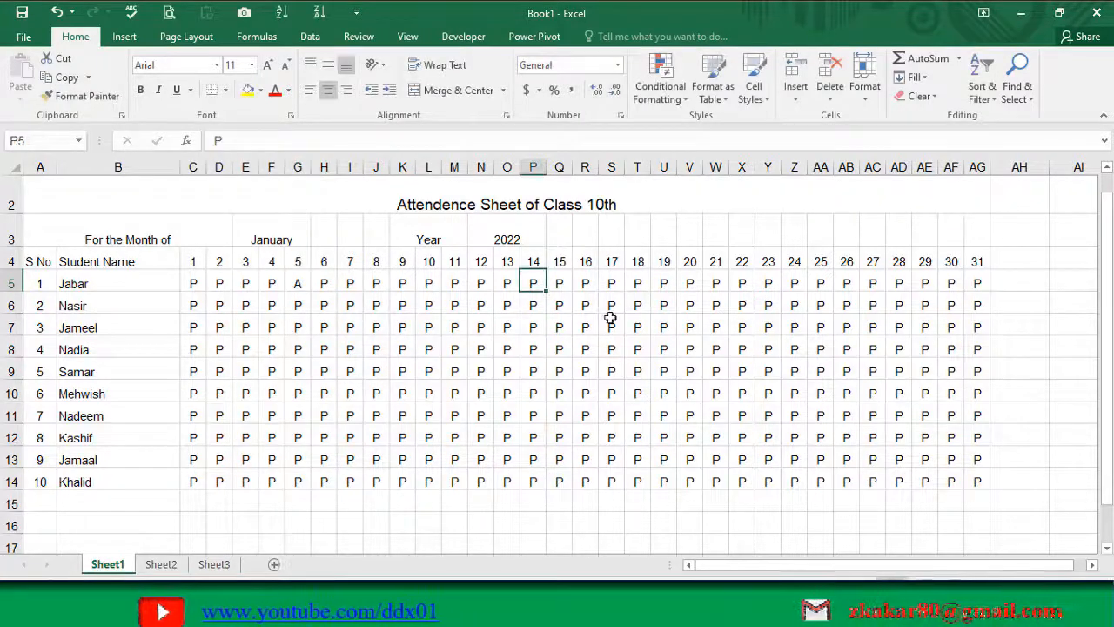
pyautogui.write('A')
pyautogui.click(742, 326)
pyautogui.write('A')
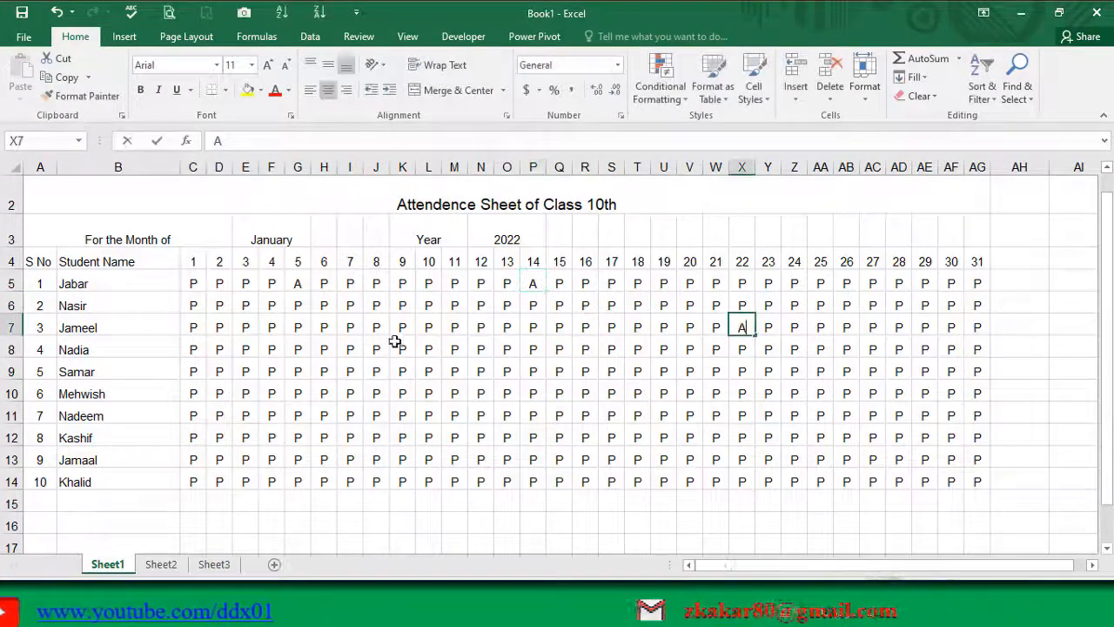
# Step: Enter A for absent in cells I8, P10, M8 and H11
pyautogui.click(352, 344)
pyautogui.write('A')
pyautogui.click(532, 393)
pyautogui.write('A')
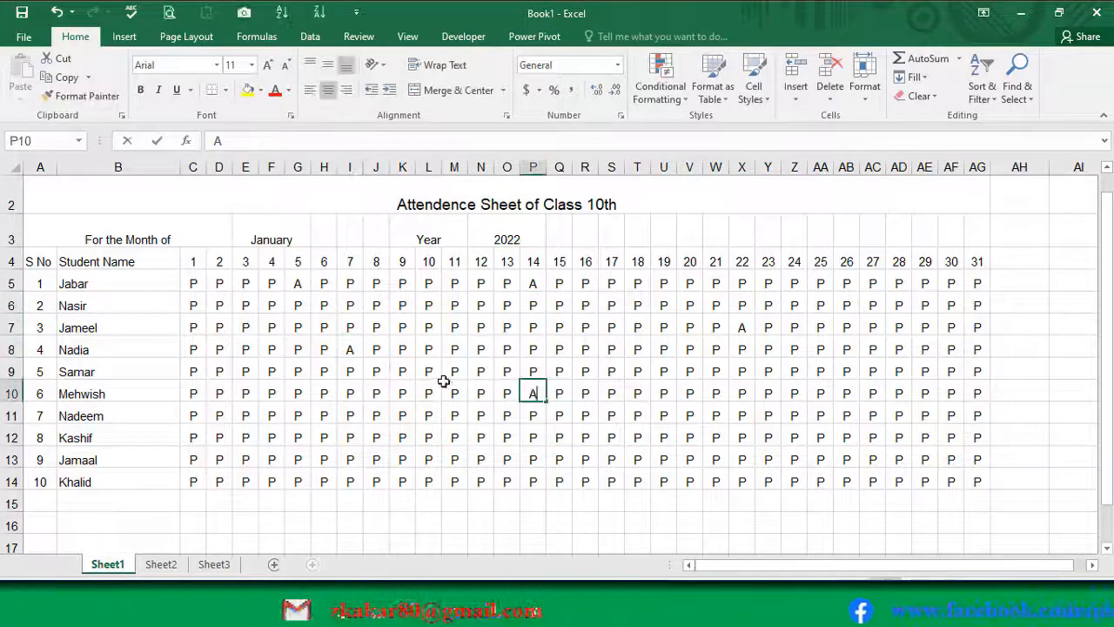
pyautogui.click(455, 349)
pyautogui.write('A')
pyautogui.click(323, 415)
pyautogui.write('A')
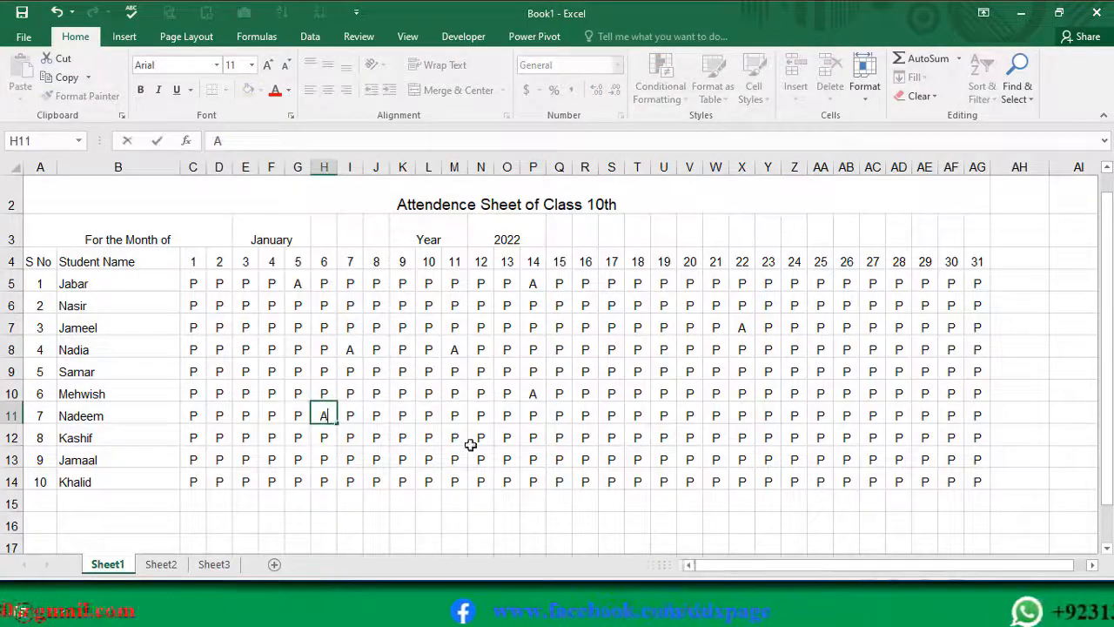
# Step: Enter A for absent in cells N13, U12, AB11 and AE9
pyautogui.click(480, 459)
pyautogui.write('A')
pyautogui.click(663, 437)
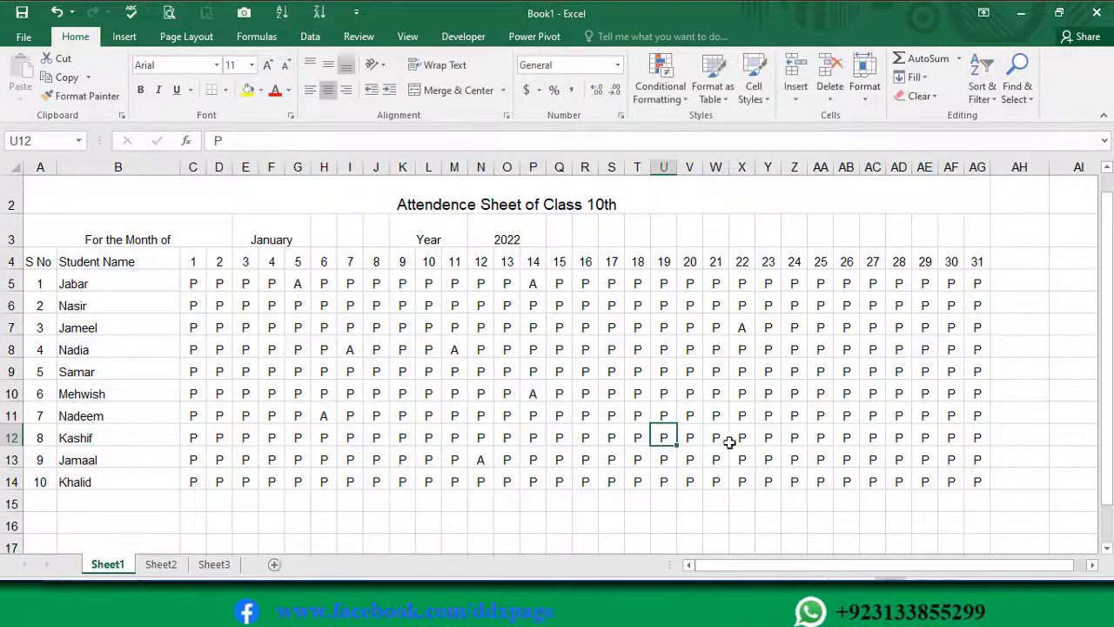
pyautogui.write('A')
pyautogui.click(846, 415)
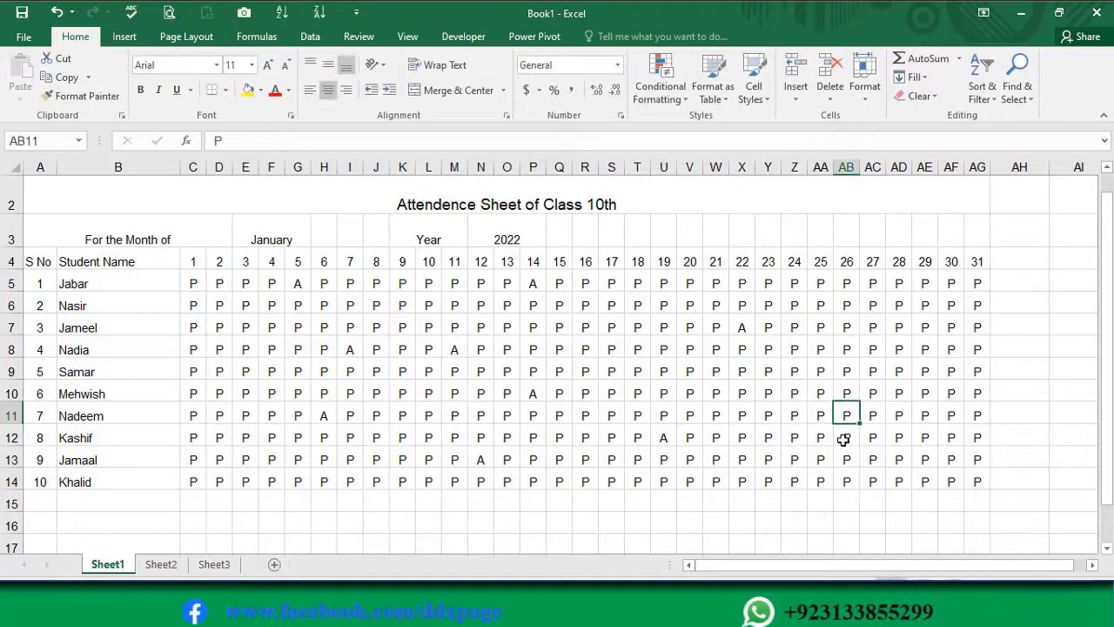
pyautogui.write('A')
pyautogui.click(925, 371)
pyautogui.write('A')
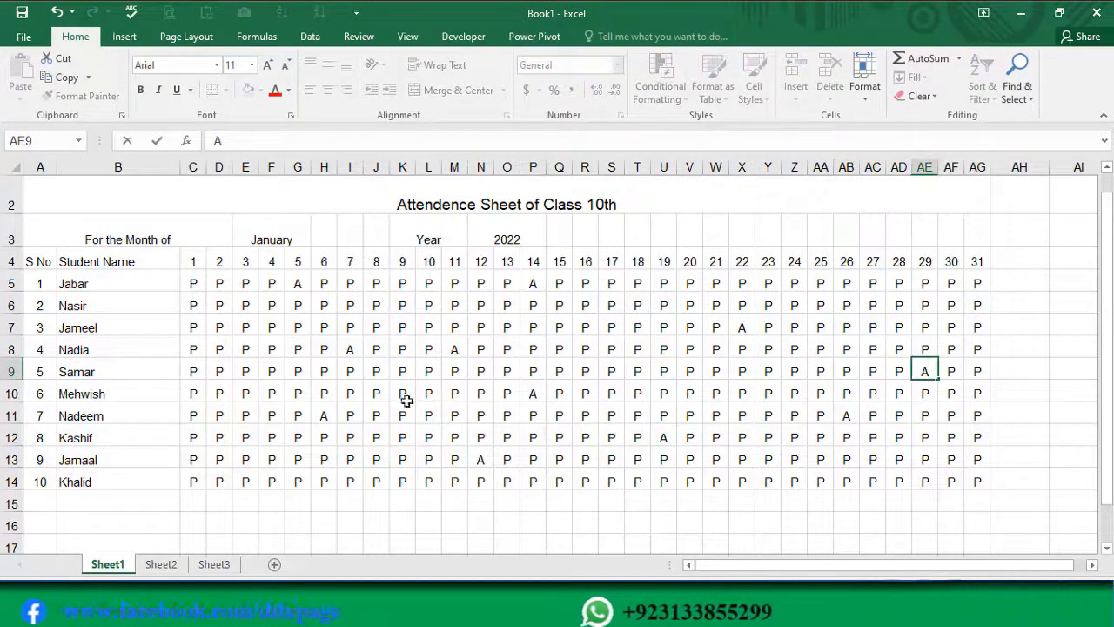
# Step: Mark early-month absences with A in cells D9, D11, D13 and F14
pyautogui.click(219, 370)
pyautogui.write('A')
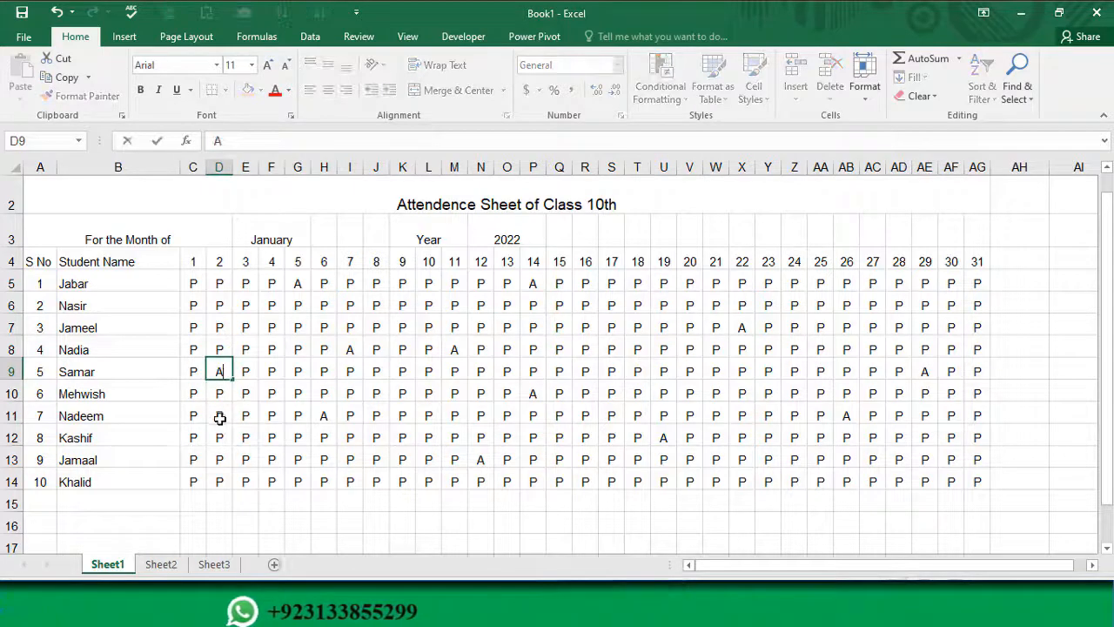
pyautogui.click(220, 415)
pyautogui.write('A')
pyautogui.click(219, 460)
pyautogui.write('A')
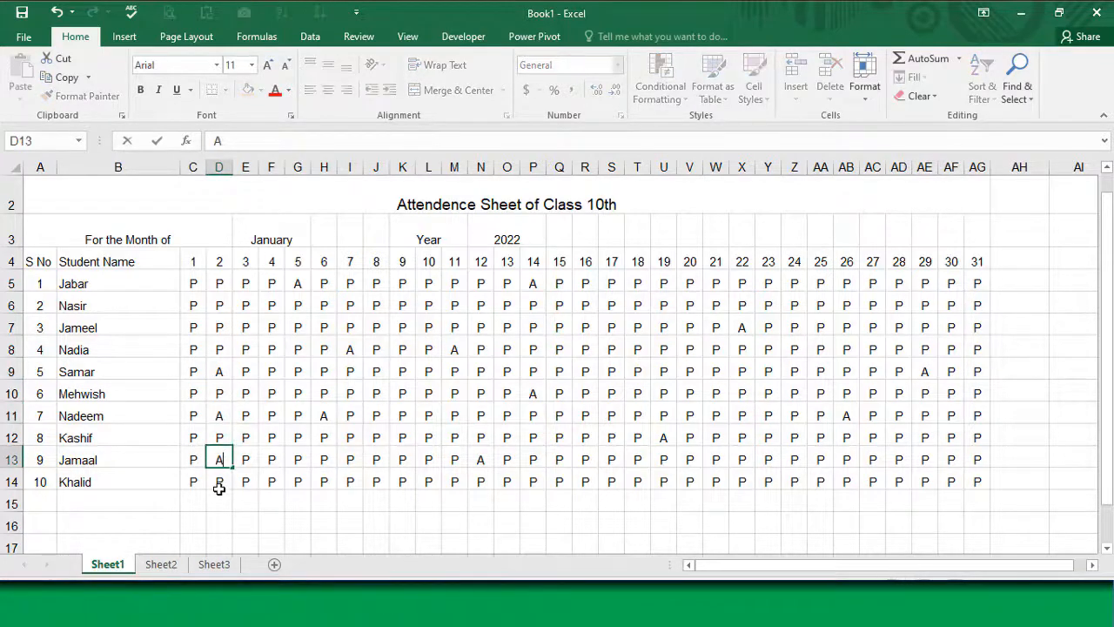
pyautogui.click(266, 481)
pyautogui.write('A')
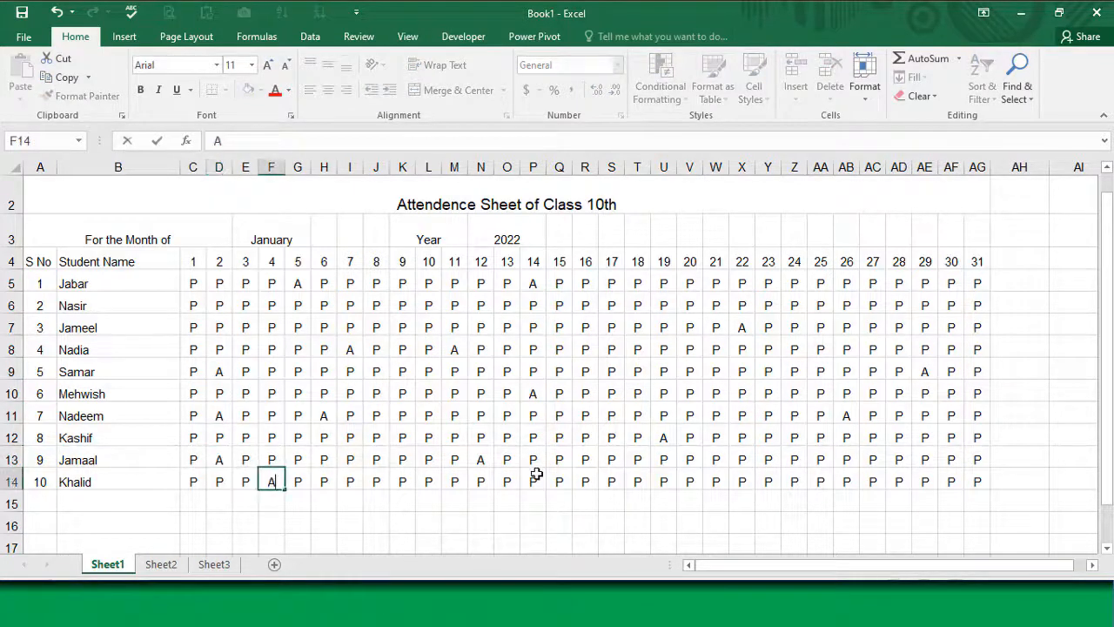
# Step: Enter A for absent in cells S14, S9, W9, AB7 and AB5
pyautogui.click(608, 481)
pyautogui.write('A')
pyautogui.click(609, 370)
pyautogui.write('A')
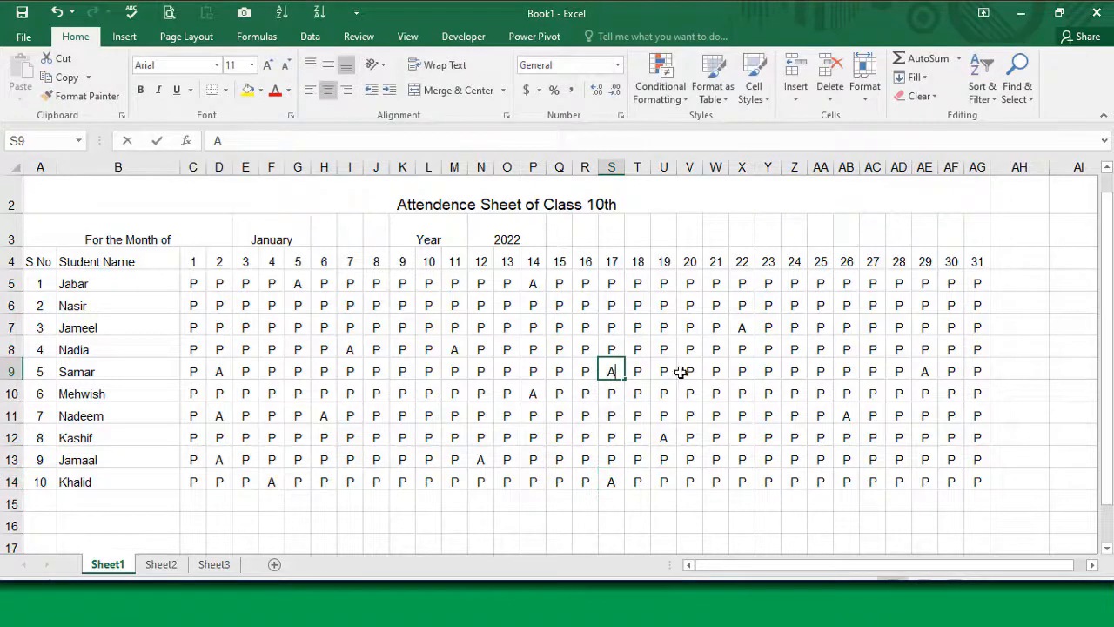
pyautogui.click(715, 371)
pyautogui.write('A')
pyautogui.click(844, 327)
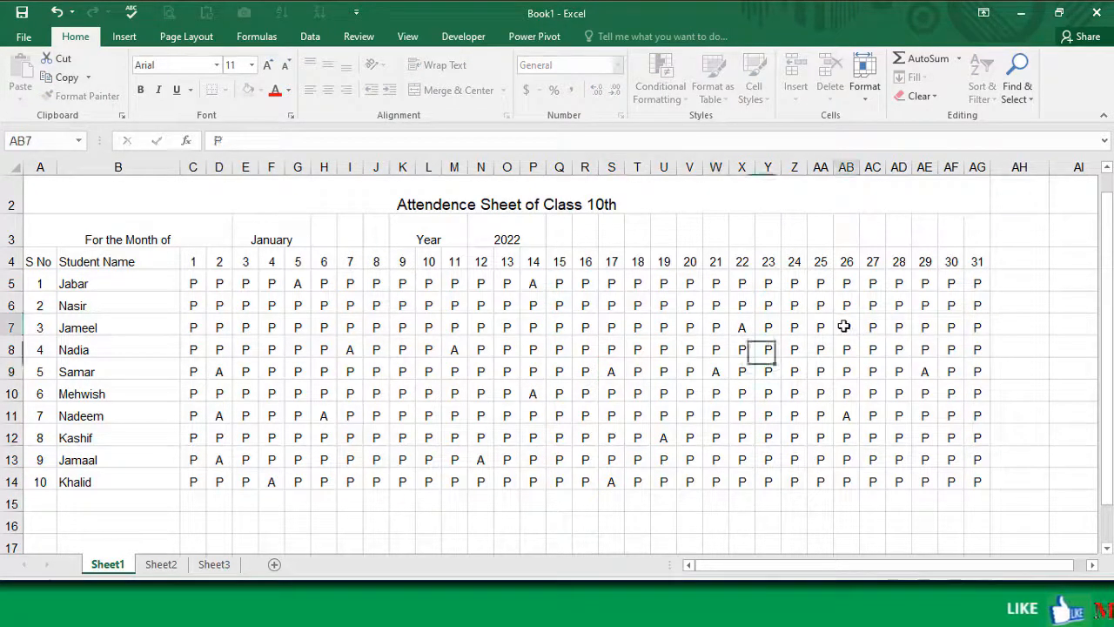
pyautogui.write('A')
pyautogui.click(846, 283)
pyautogui.write('A')
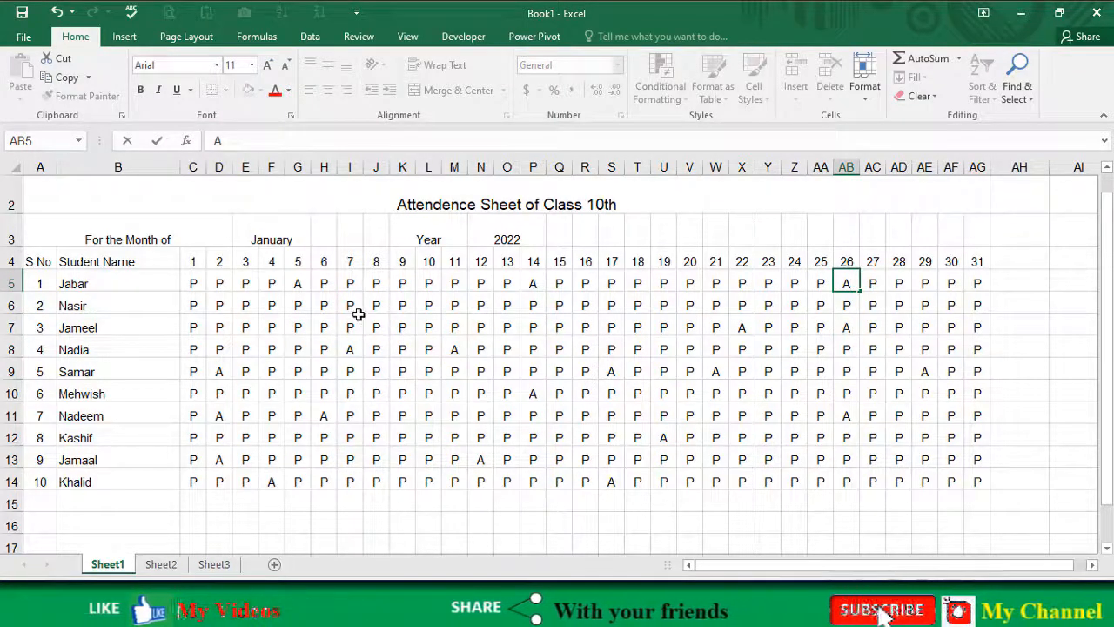
# Step: Mark leave days by entering L in cells F7, P7, U9 and Y11
pyautogui.click(265, 328)
pyautogui.write('L')
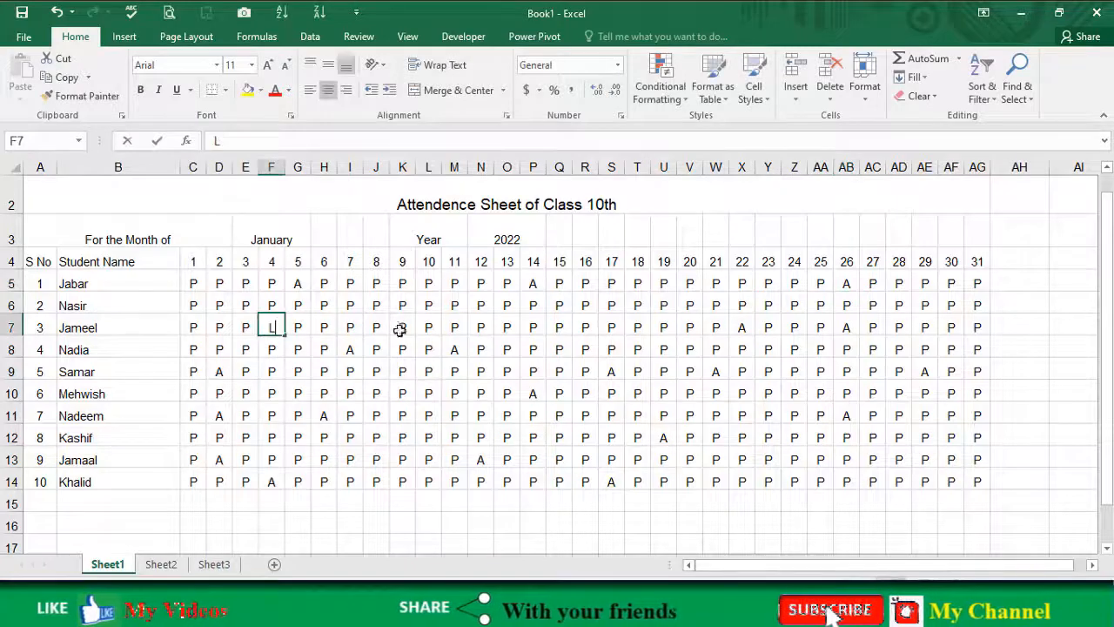
pyautogui.click(532, 327)
pyautogui.write('L')
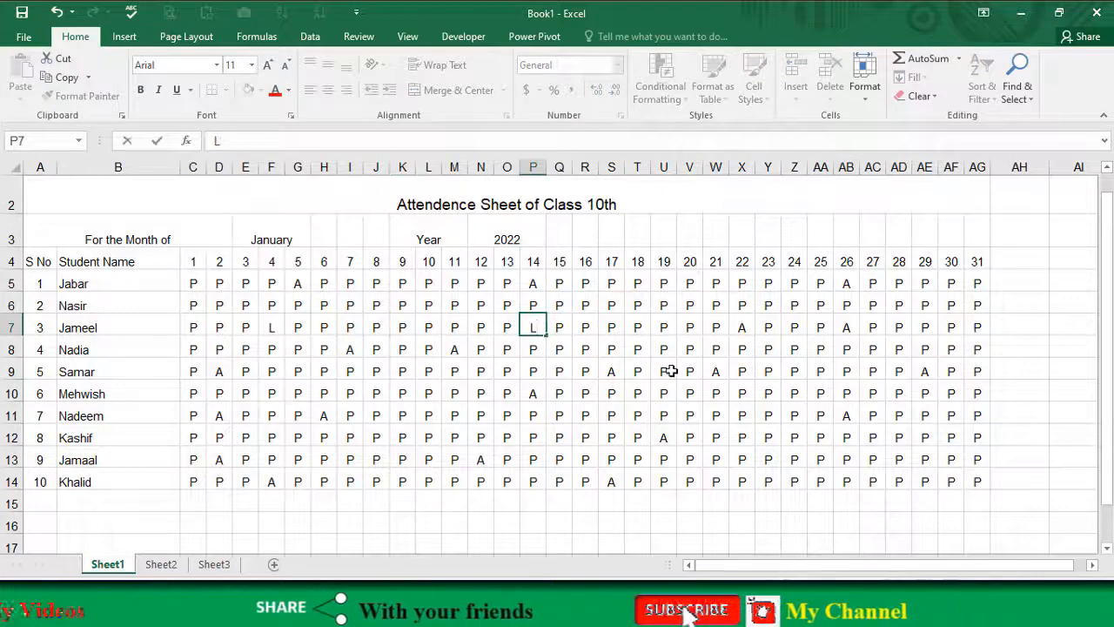
pyautogui.click(663, 372)
pyautogui.write('L')
pyautogui.click(762, 417)
pyautogui.write('L')
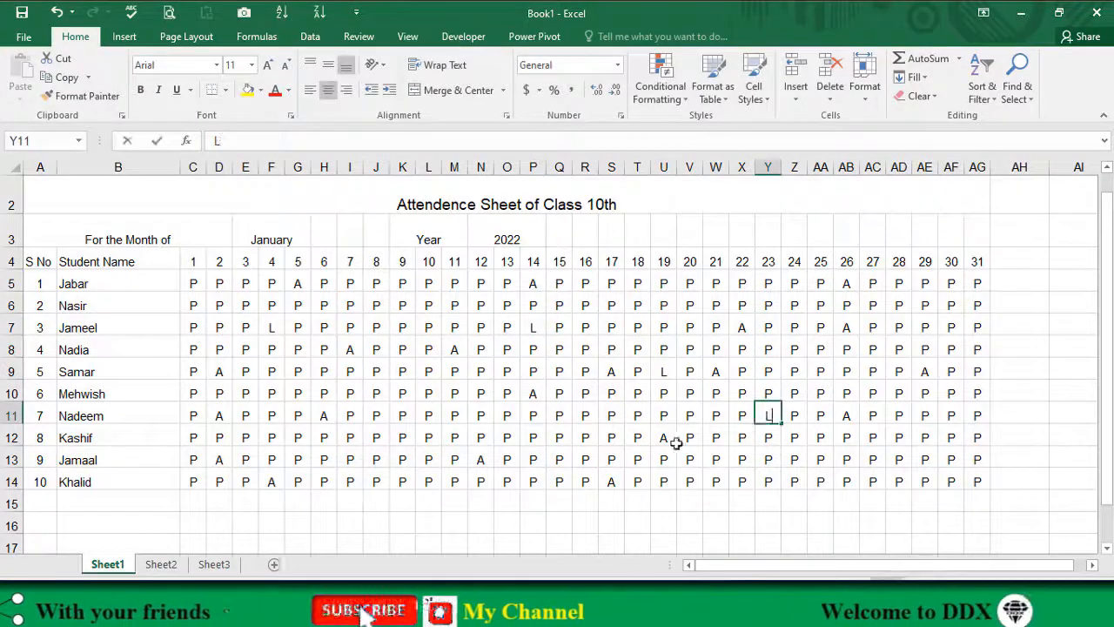
# Step: Enter L for leave in cells S12, L12, F9 and Z7
pyautogui.click(612, 438)
pyautogui.write('L')
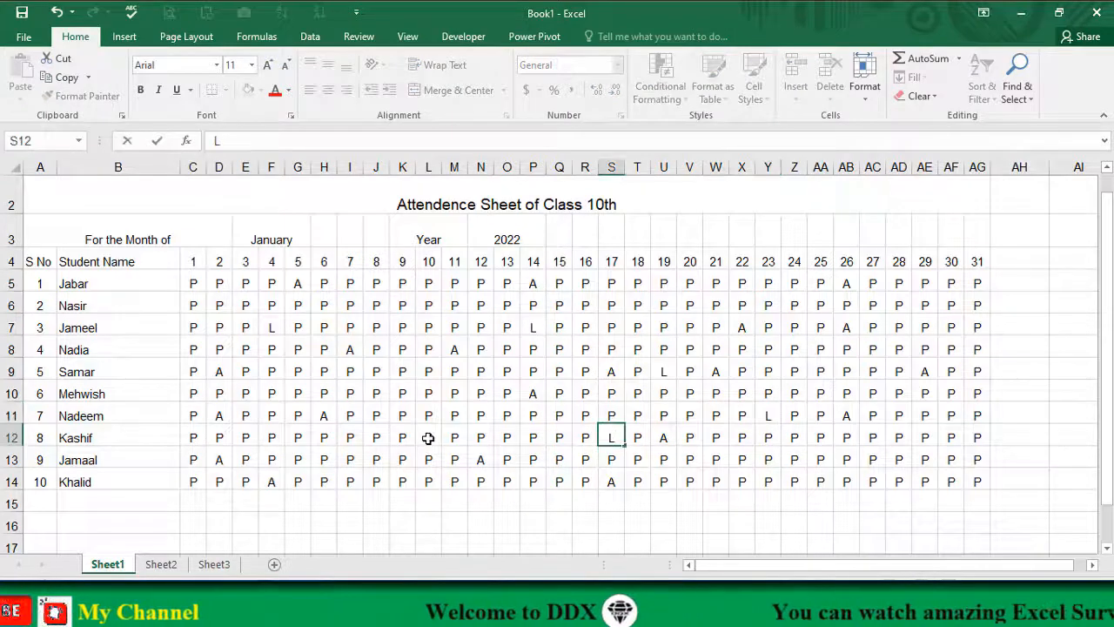
pyautogui.click(428, 438)
pyautogui.write('L')
pyautogui.click(269, 371)
pyautogui.write('L')
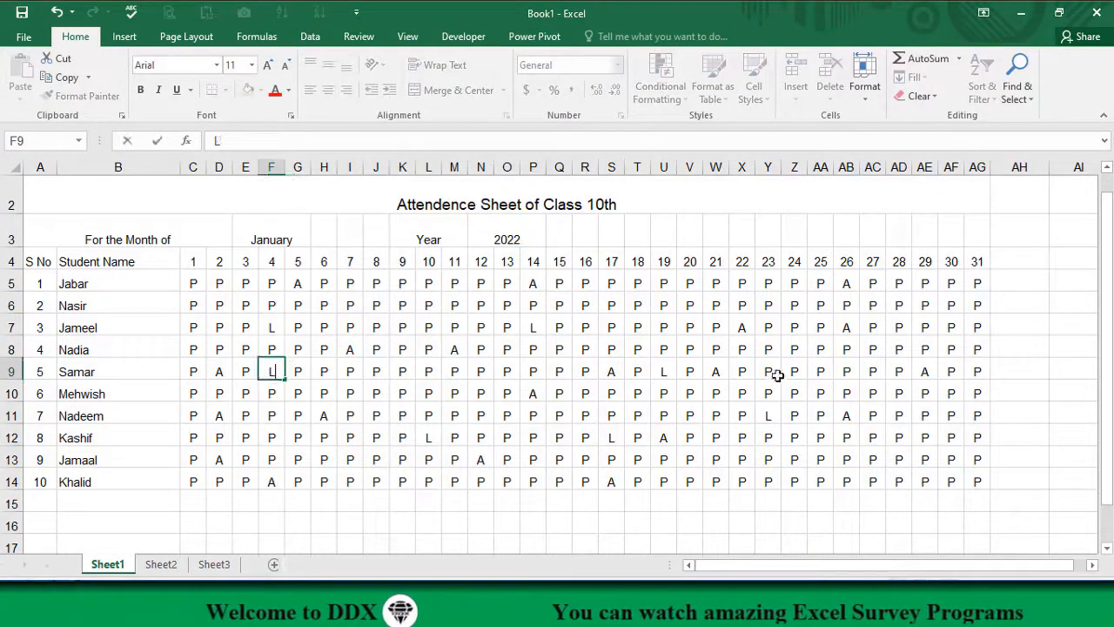
pyautogui.click(795, 326)
pyautogui.write('L')
# Step: Mark end-of-month leave with L in cells AE6, AG5, AF12 and AG13
pyautogui.click(924, 304)
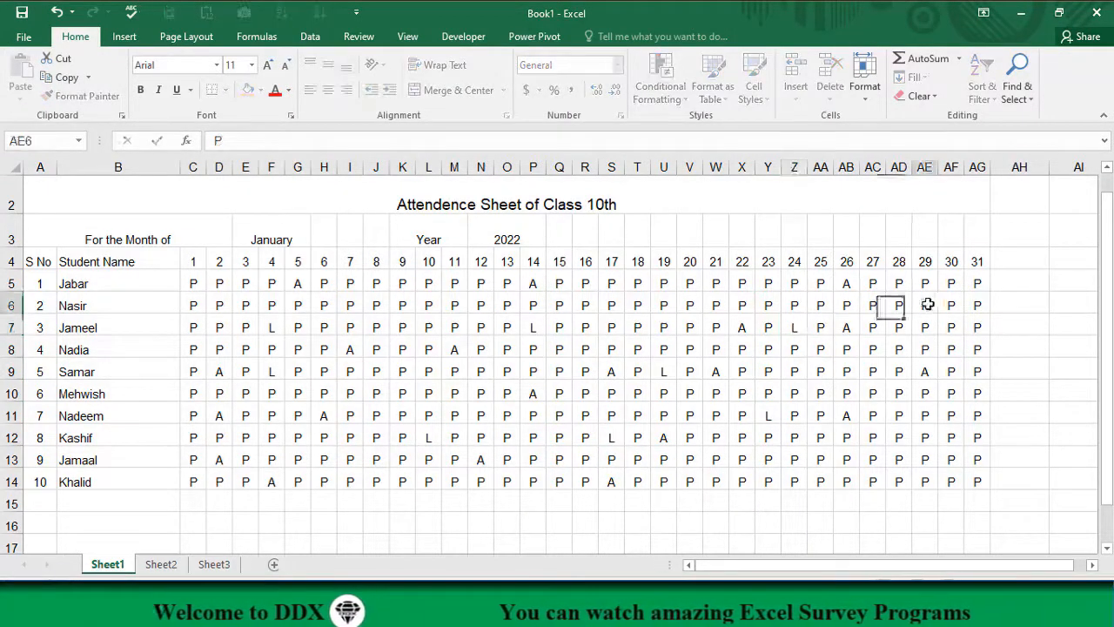
pyautogui.write('L')
pyautogui.click(966, 284)
pyautogui.write('L')
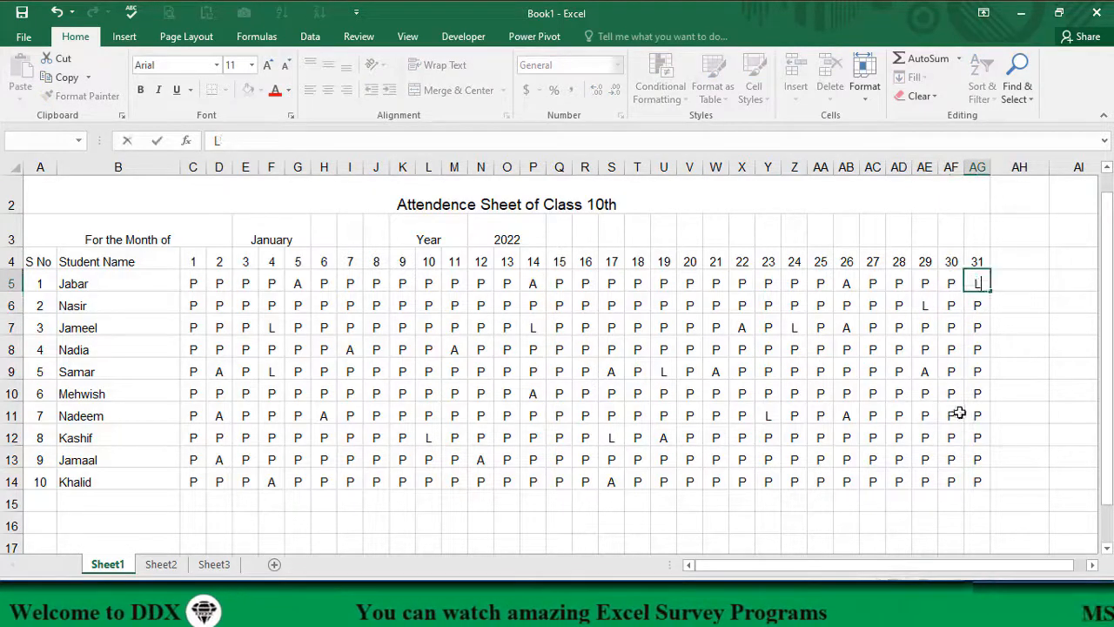
pyautogui.click(955, 437)
pyautogui.write('L')
pyautogui.click(977, 460)
pyautogui.write('L')
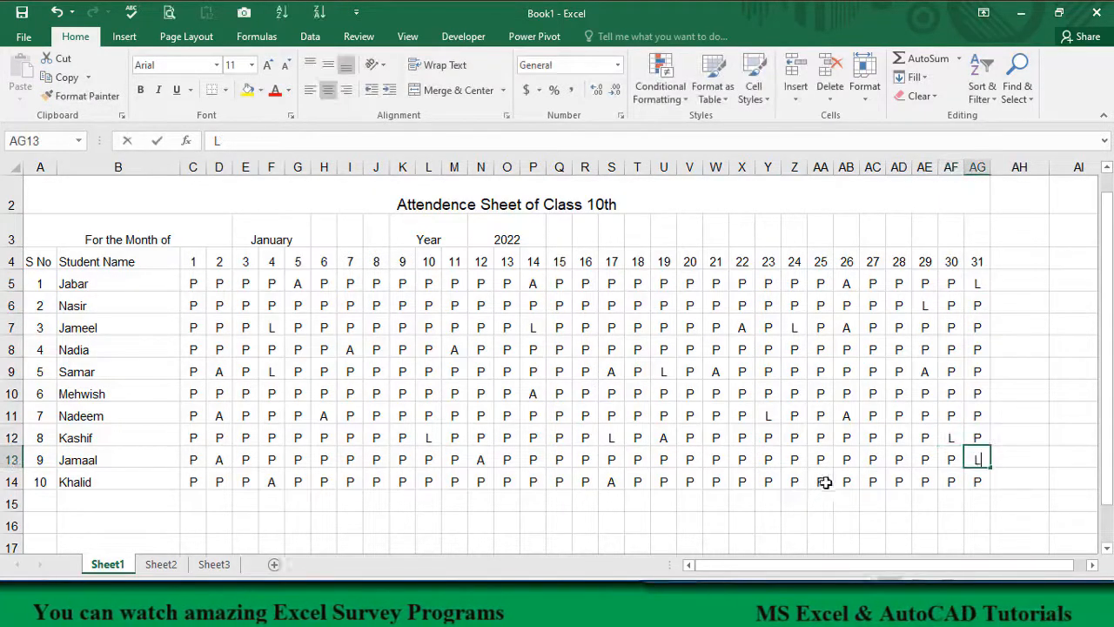
# Step: Enter L for leave in cells Z14, K14, E10 and E6
pyautogui.click(795, 481)
pyautogui.write('L')
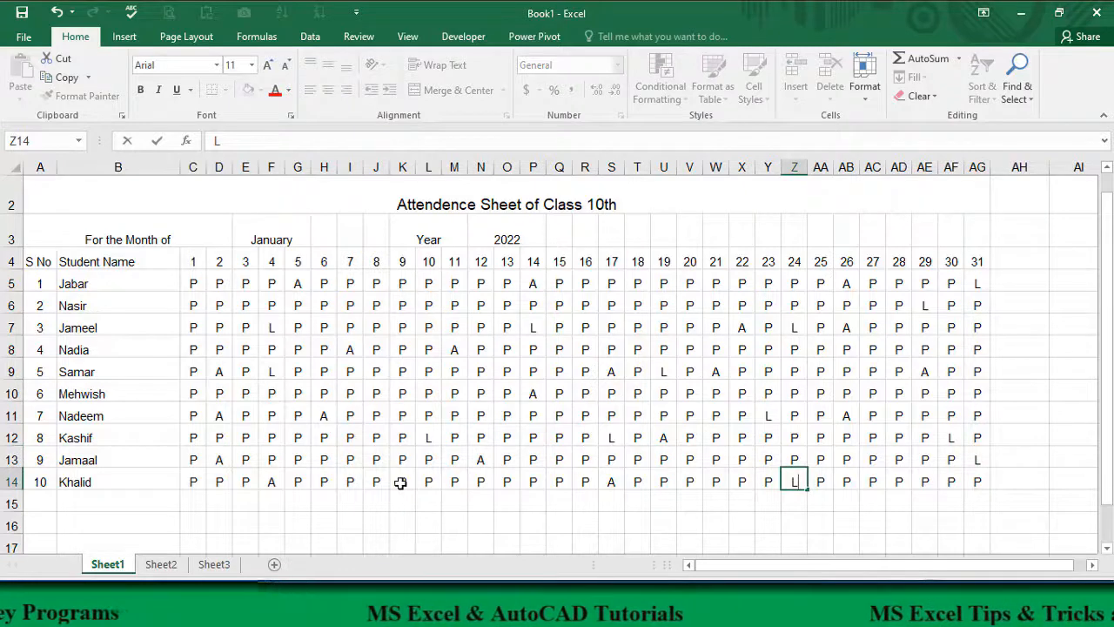
pyautogui.click(400, 483)
pyautogui.write('L')
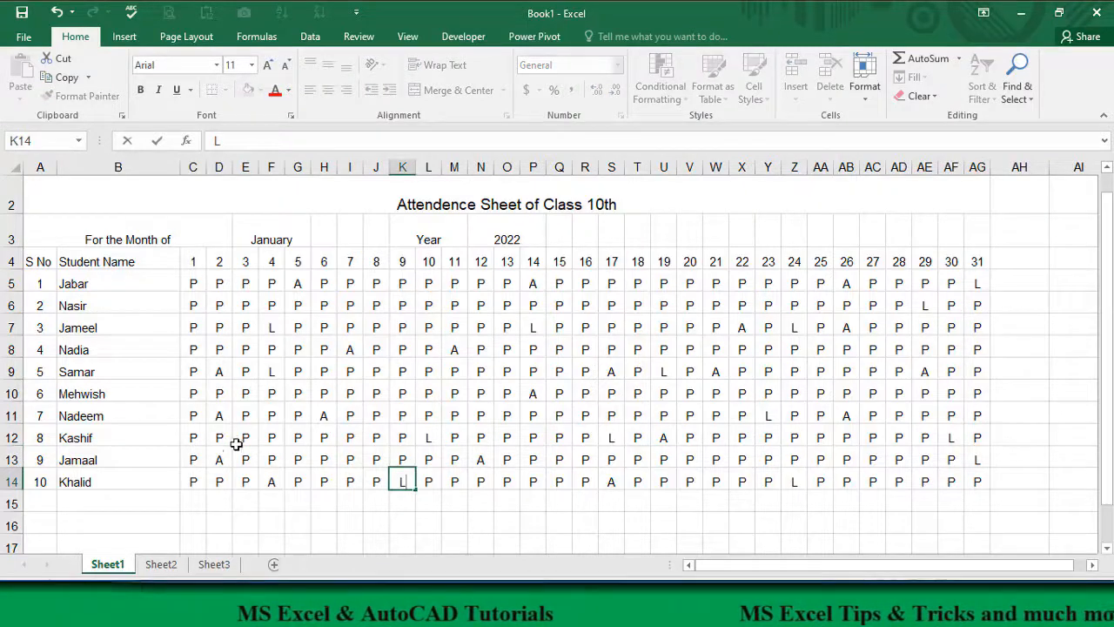
pyautogui.click(243, 393)
pyautogui.write('L')
pyautogui.click(245, 306)
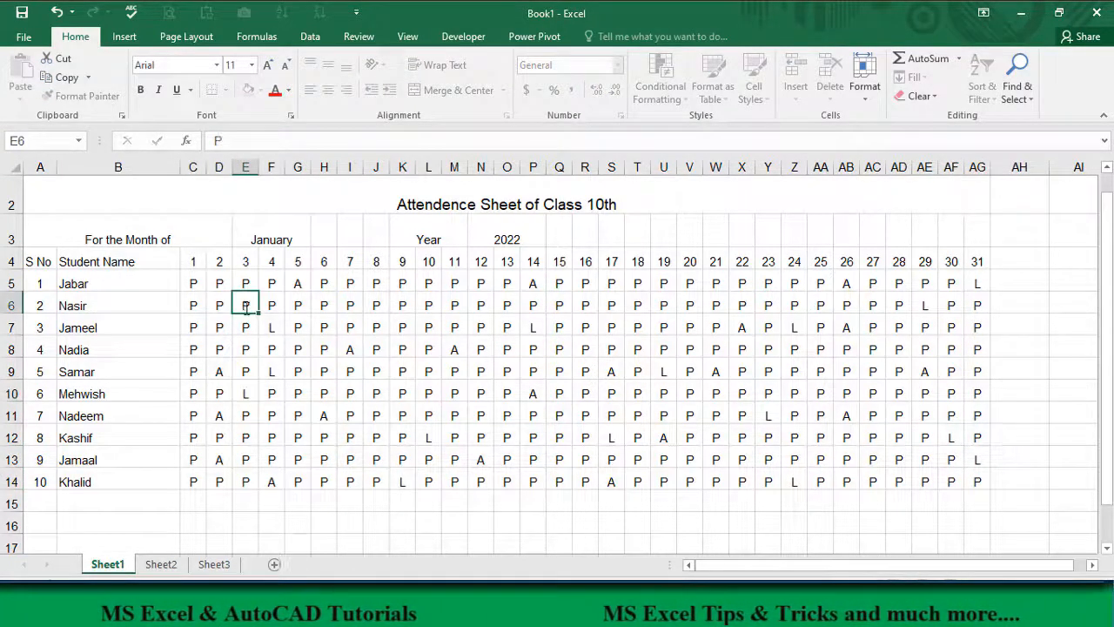
pyautogui.write('L')
pyautogui.click(689, 520)
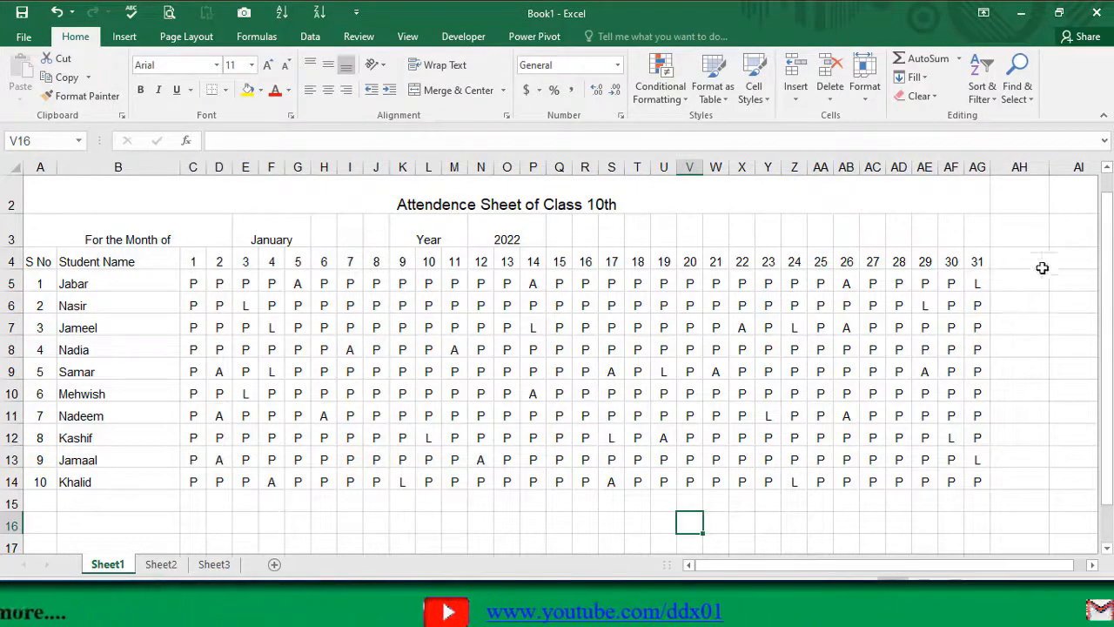
# Step: Add the summary column header Present in cell AH4, beside day 31
pyautogui.click(1011, 237)
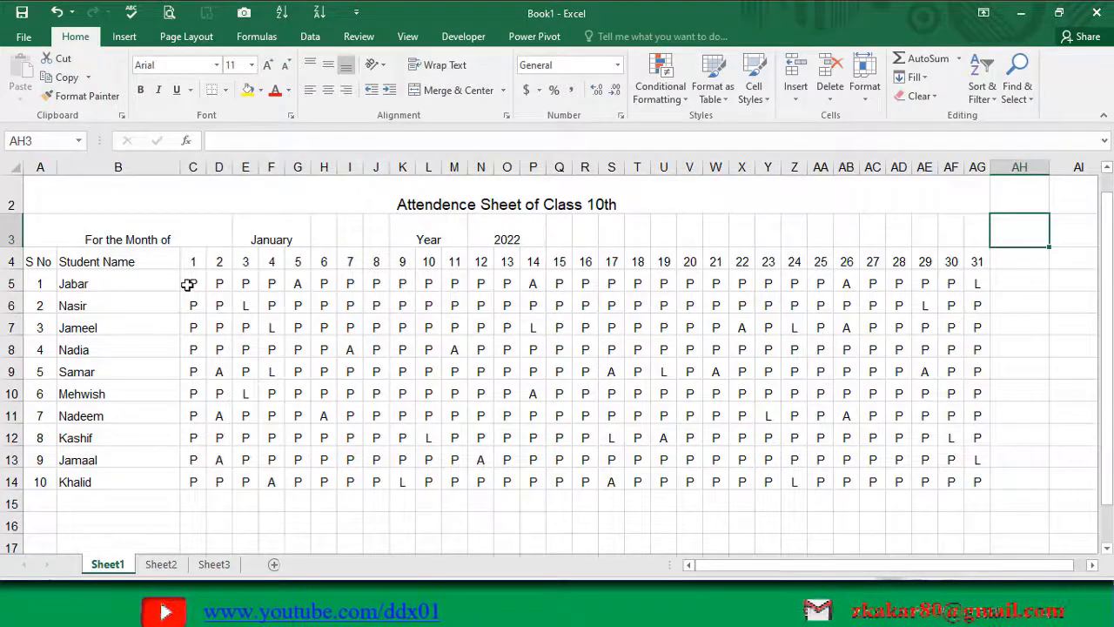
pyautogui.moveTo(188, 283); pyautogui.dragTo(968, 482)
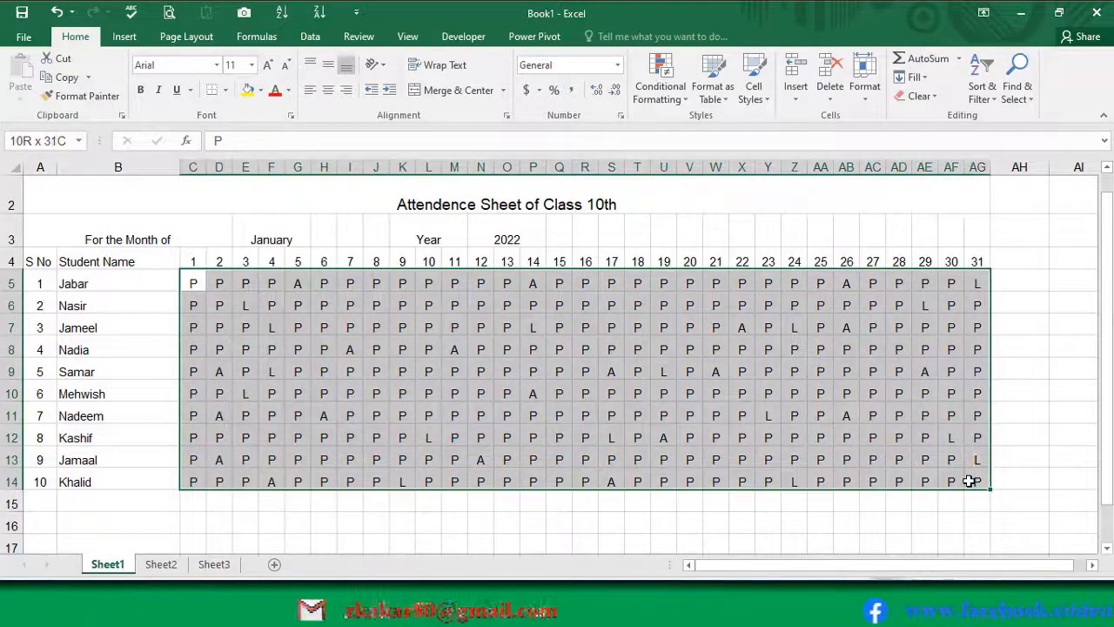
pyautogui.click(1013, 261)
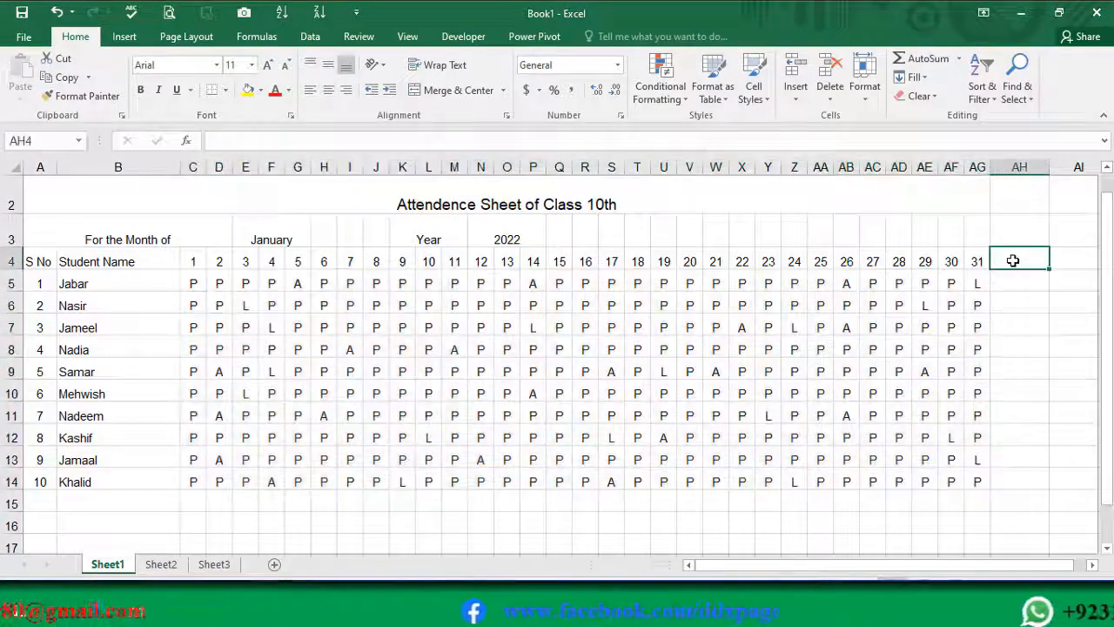
pyautogui.write('p')
pyautogui.press('Escape')
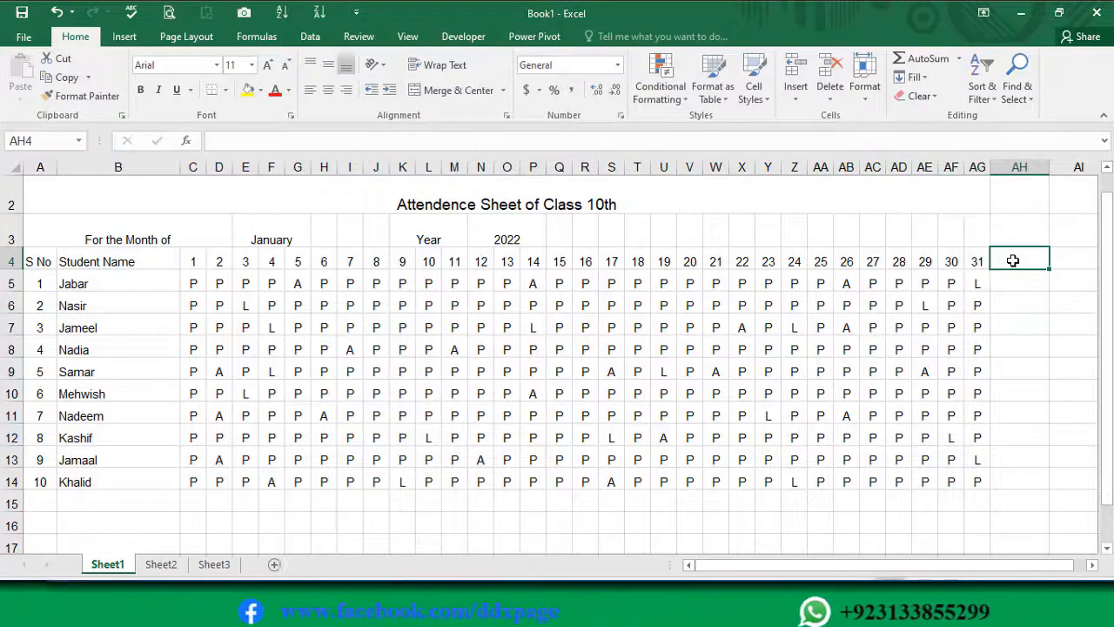
pyautogui.write('Presen')
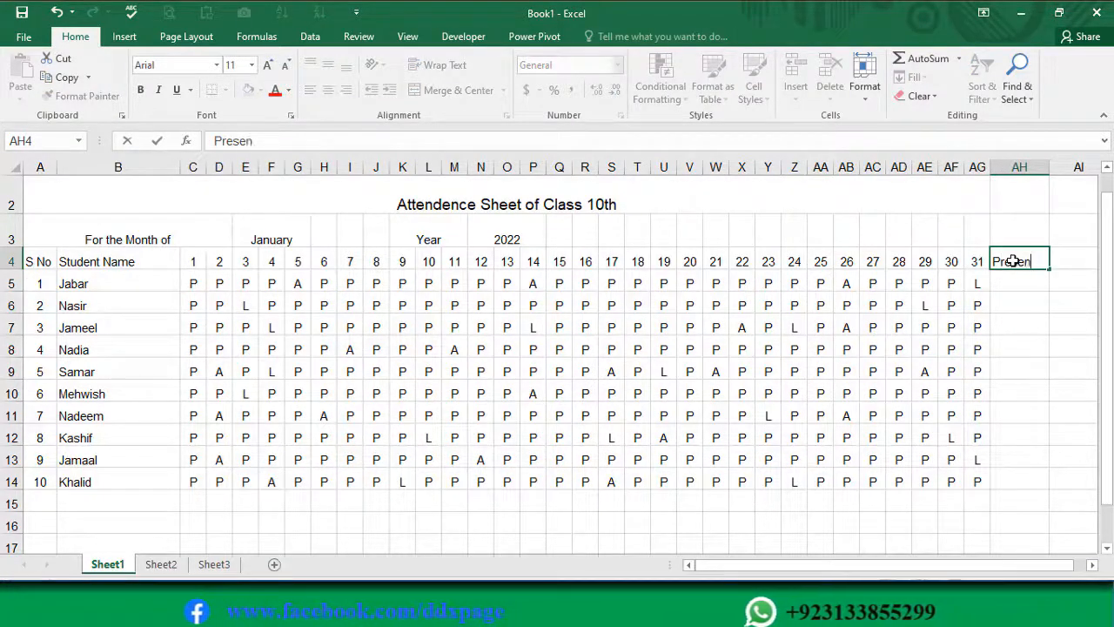
pyautogui.write('t')
pyautogui.press('Tab')
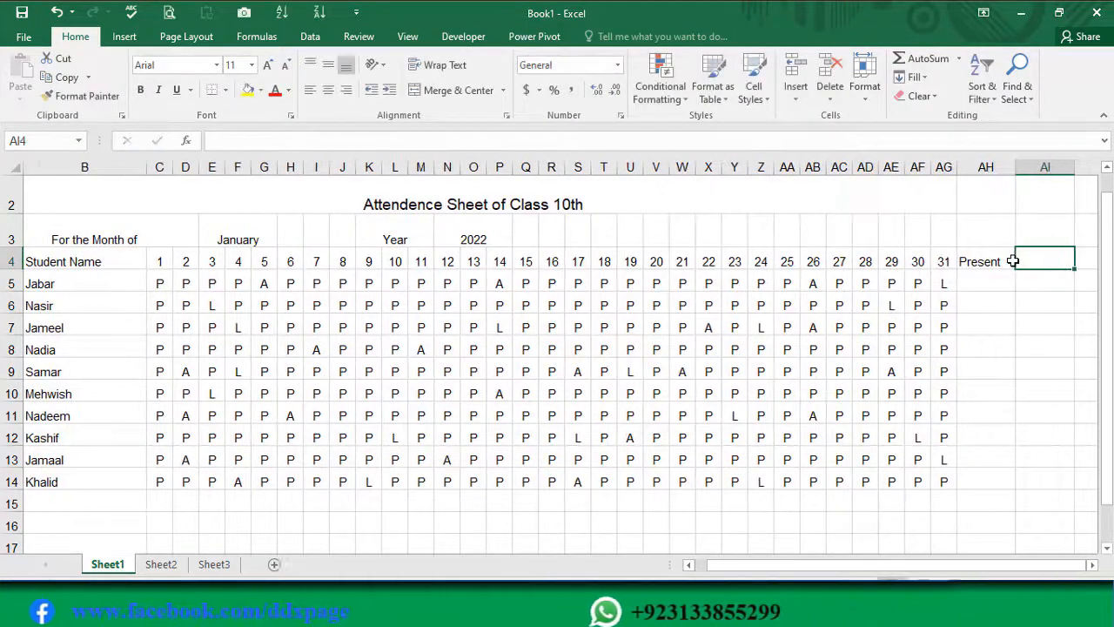
# Step: Add the headers Leave in cell AI4 and Absent in cell AJ4
pyautogui.write('Le')
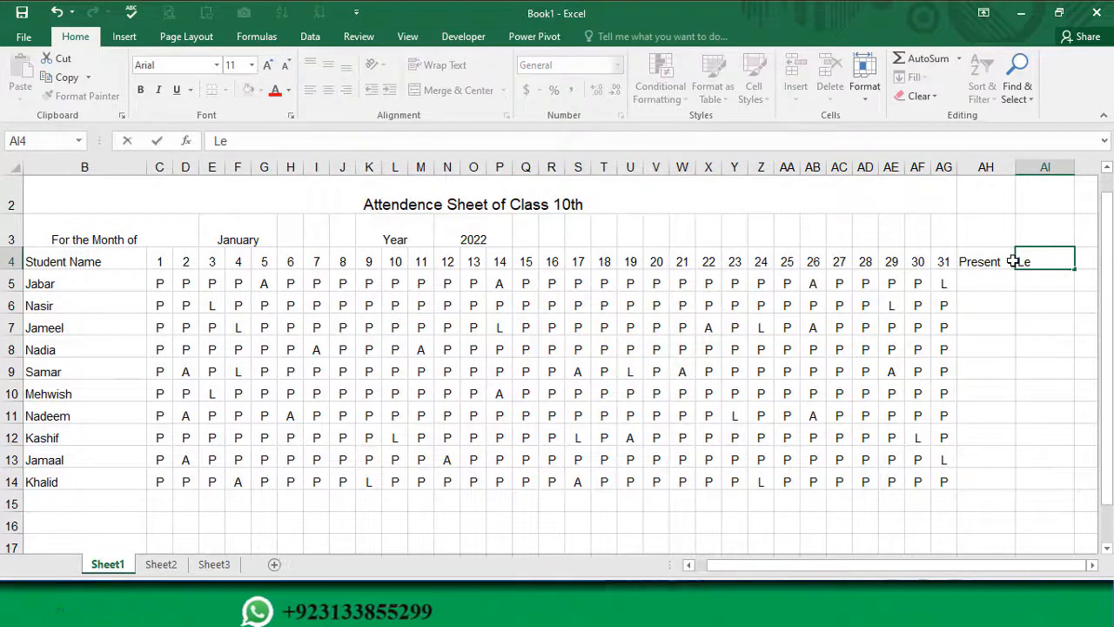
pyautogui.write('ave')
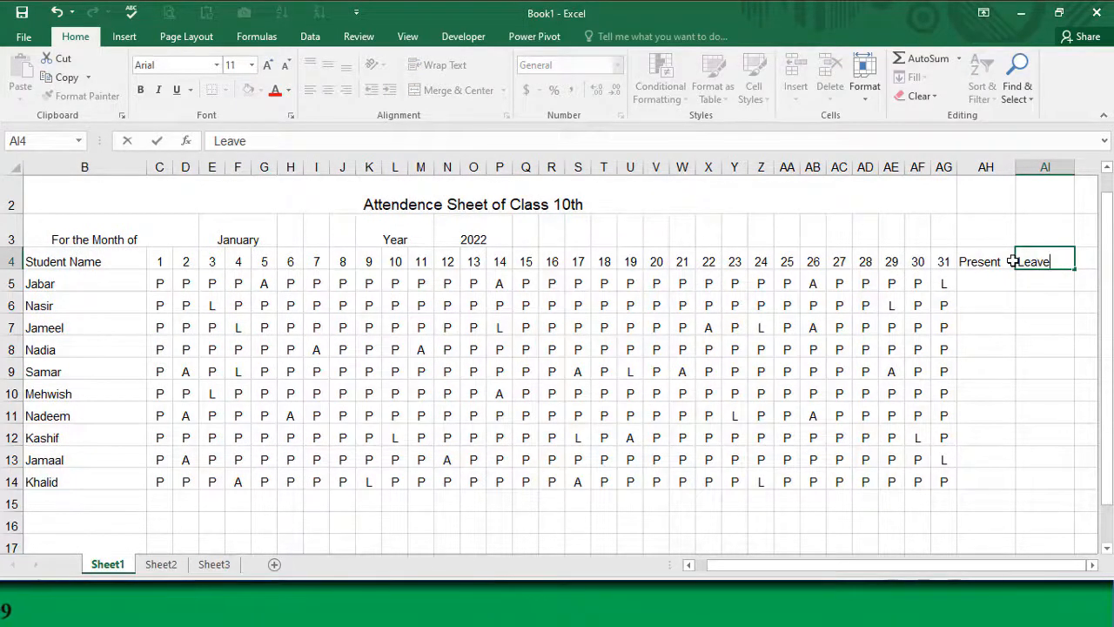
pyautogui.press('Tab')
pyautogui.write('A')
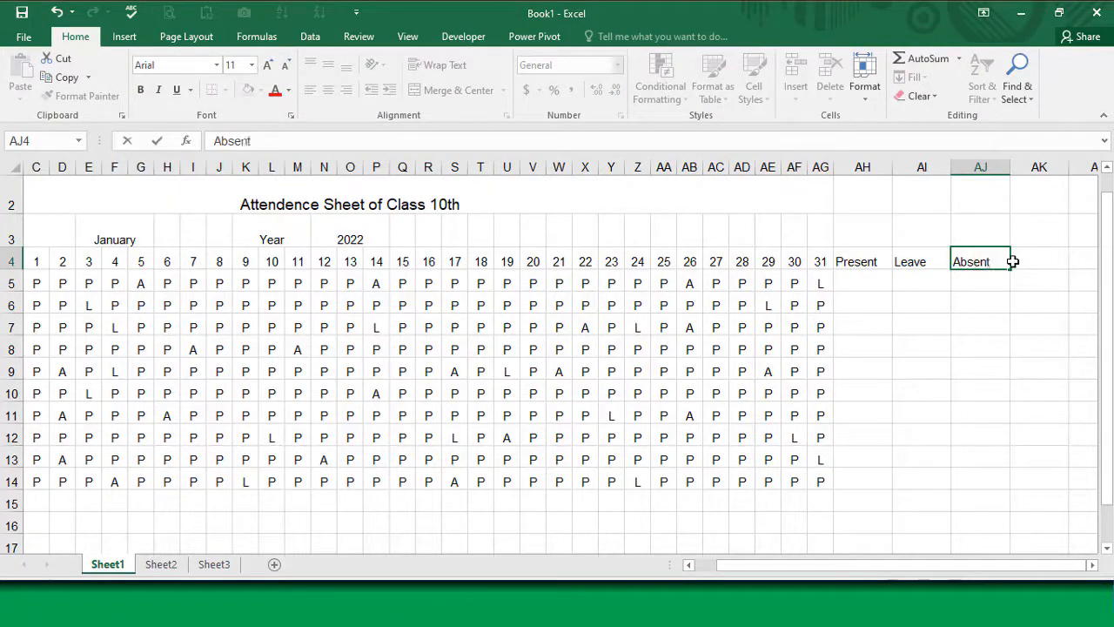
pyautogui.press('Return')
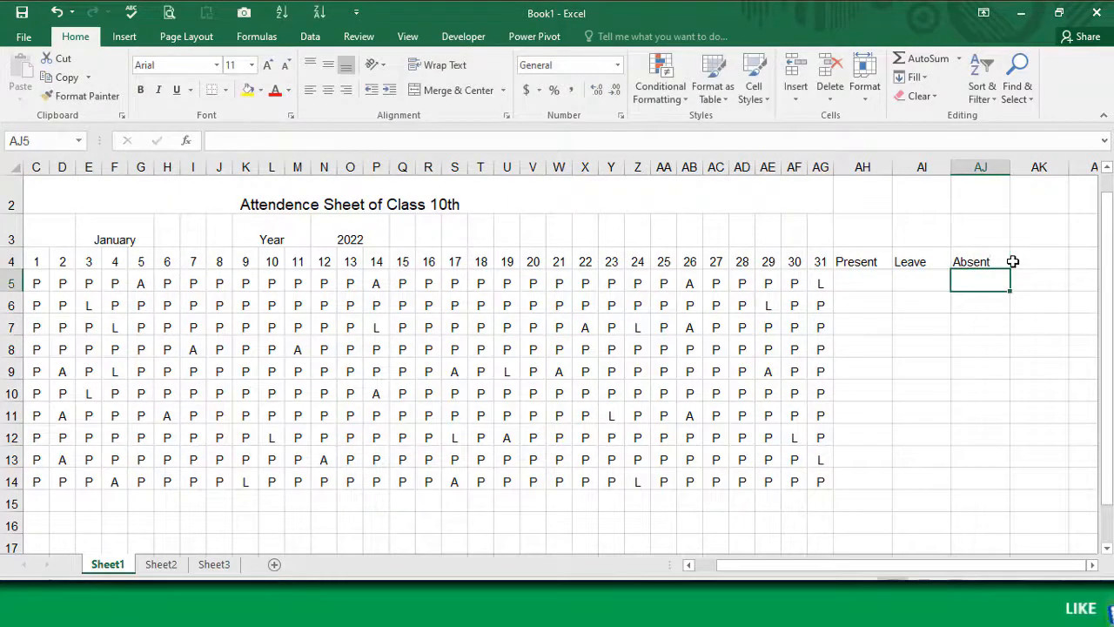
# Step: Count the first student's present days in cell AH5 with the formula =COUNTIF(C5:AG5,"P")
pyautogui.click(871, 290)
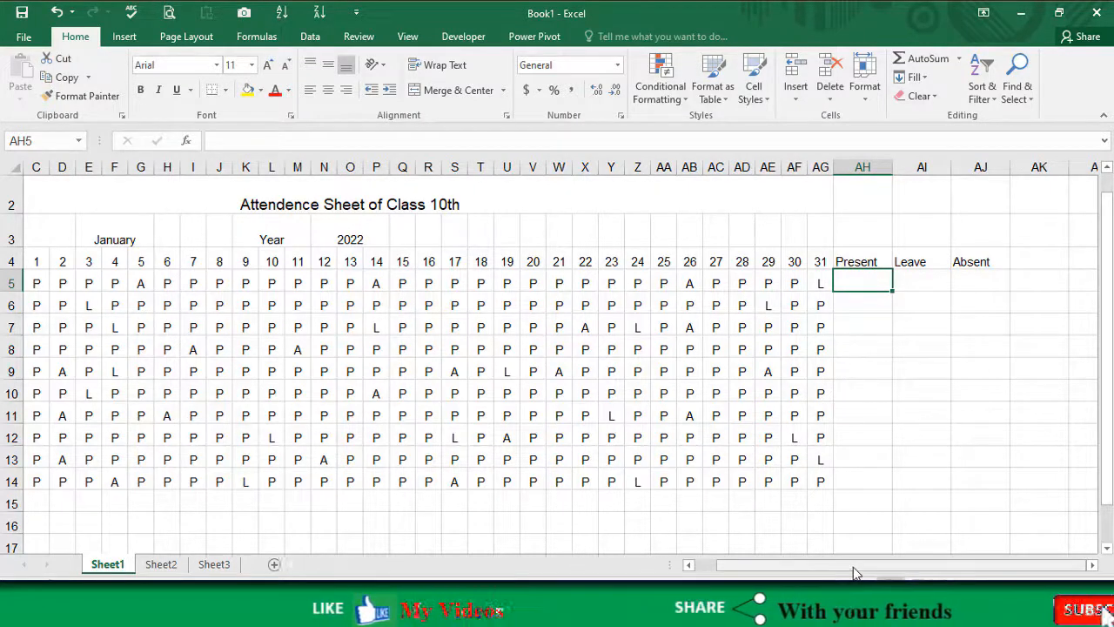
pyautogui.hscroll(-2, 853, 572)
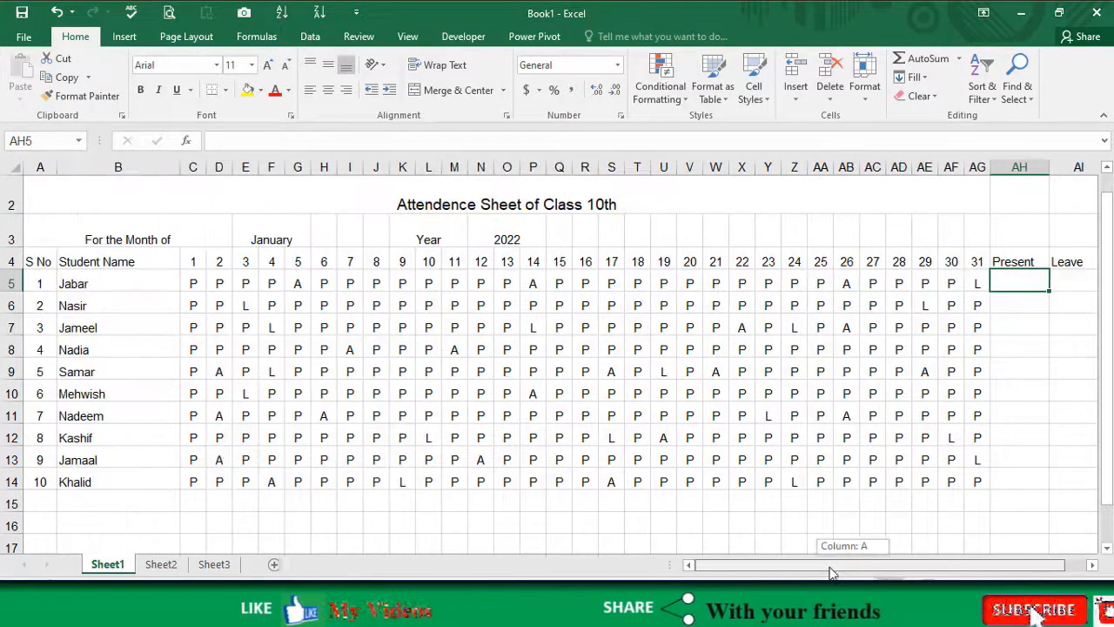
pyautogui.click(193, 285)
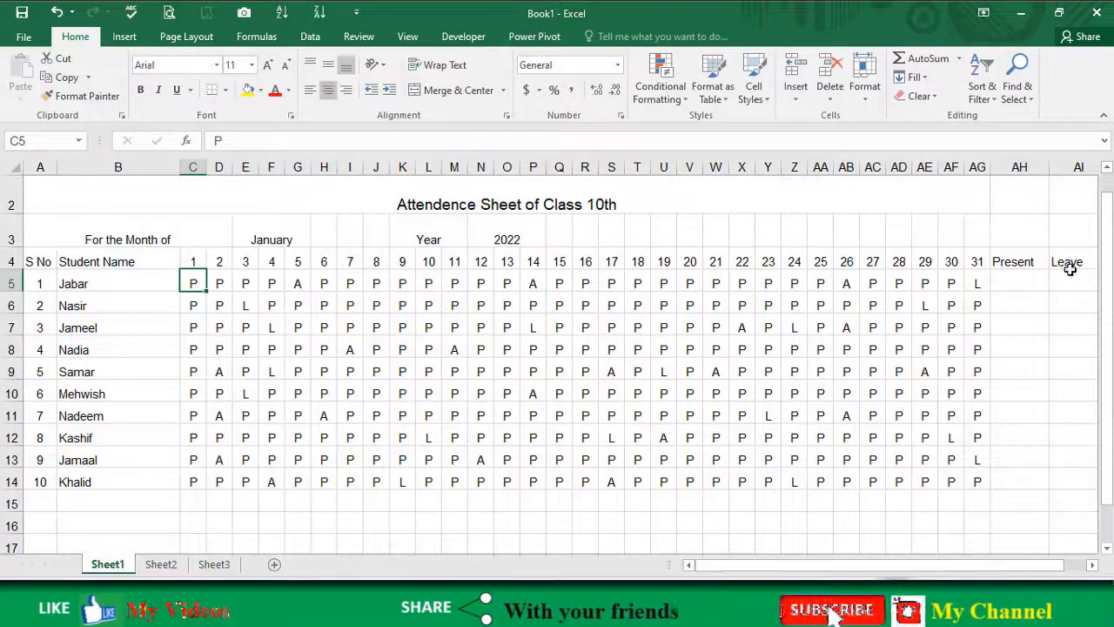
pyautogui.click(1019, 283)
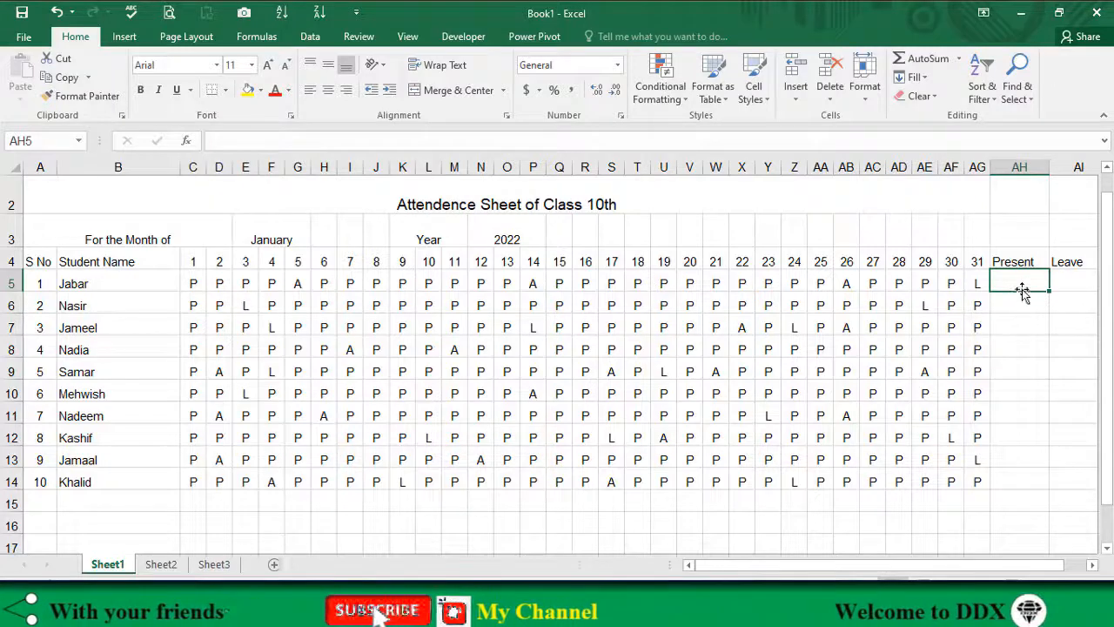
pyautogui.write('=')
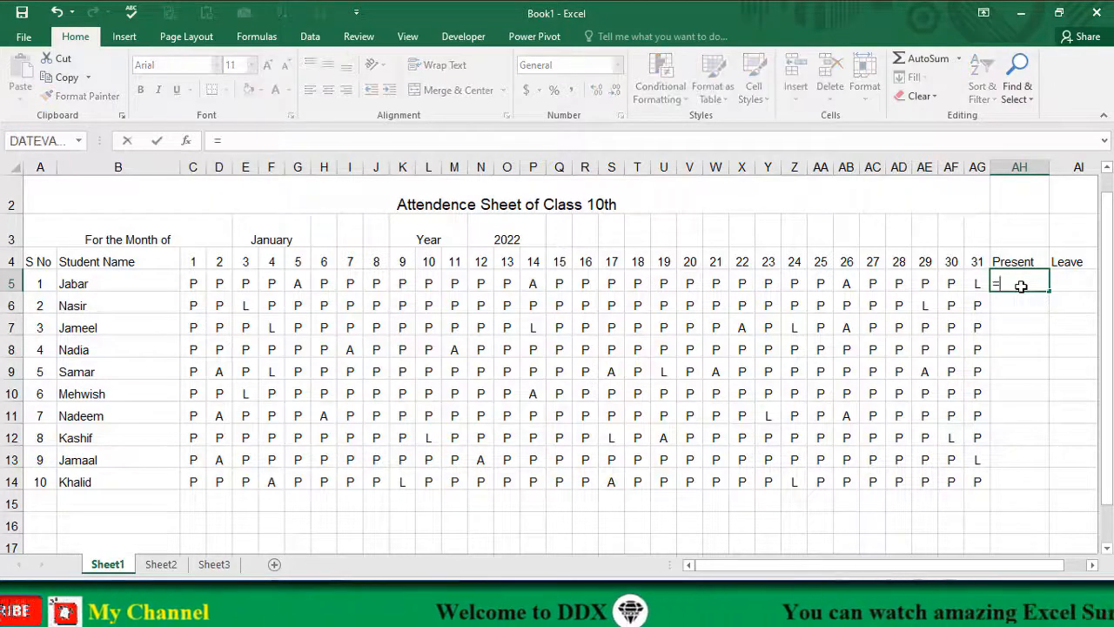
pyautogui.write('count')
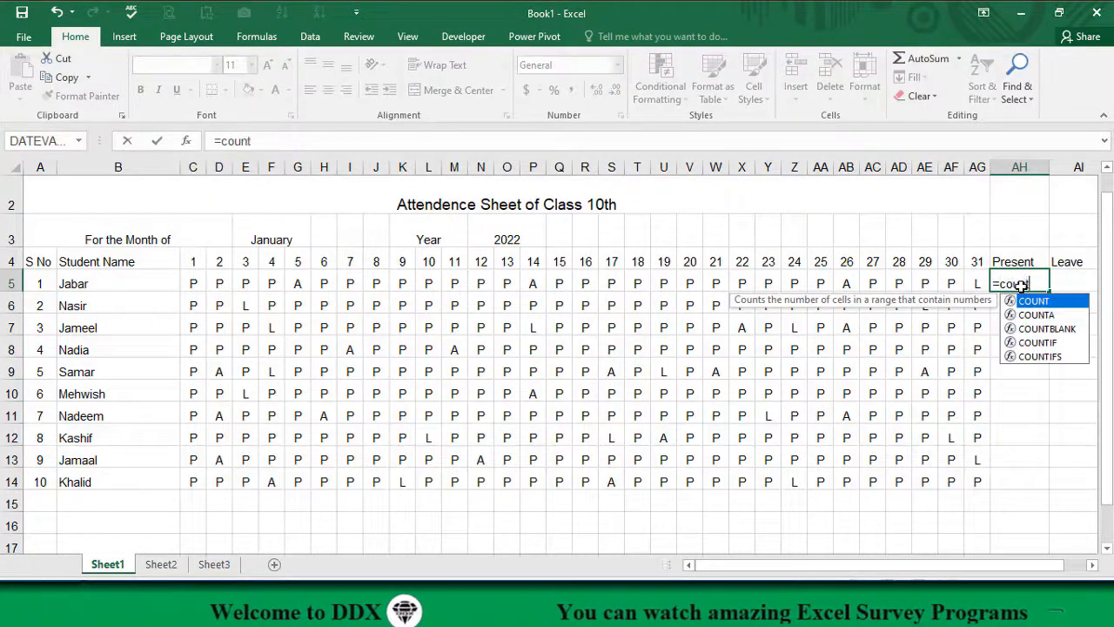
pyautogui.write('if')
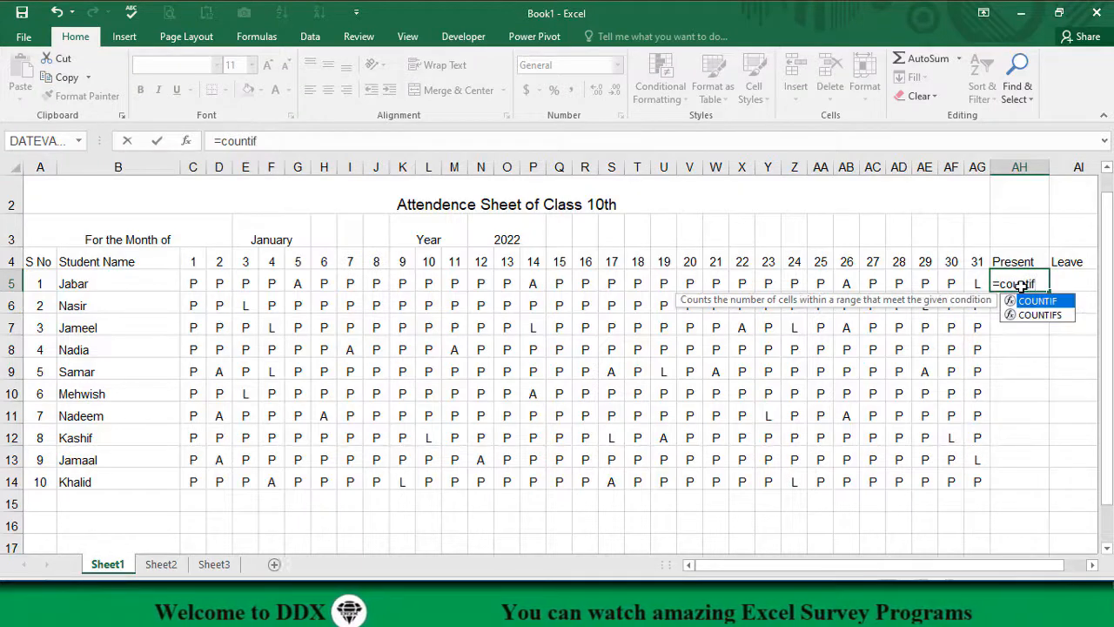
pyautogui.write('(')
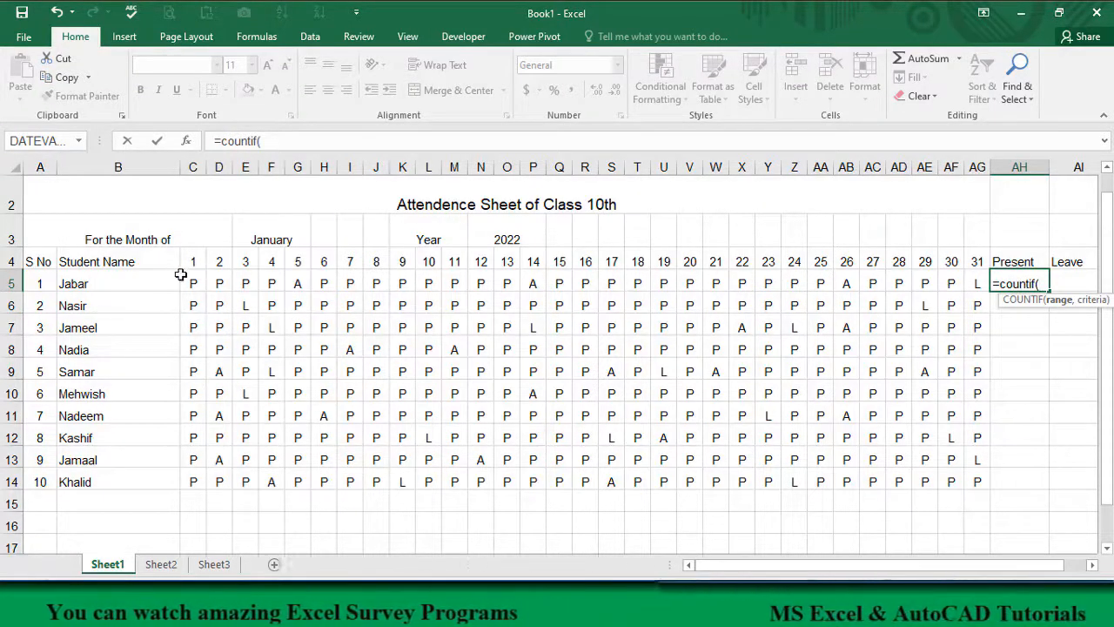
pyautogui.moveTo(189, 281); pyautogui.dragTo(975, 286)
pyautogui.write(',')
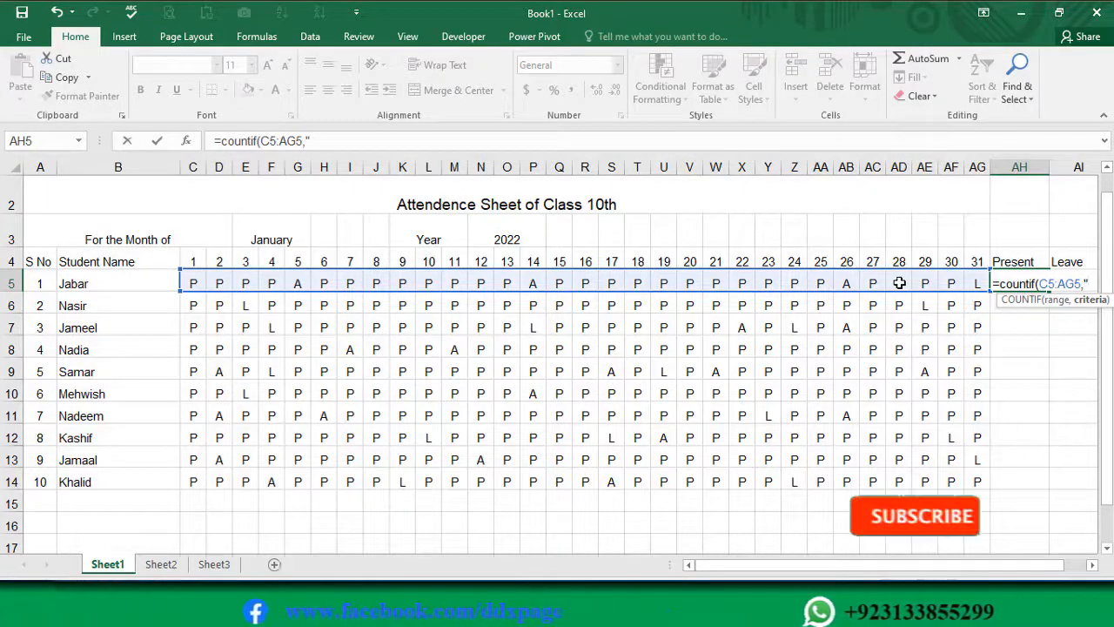
pyautogui.write('P')
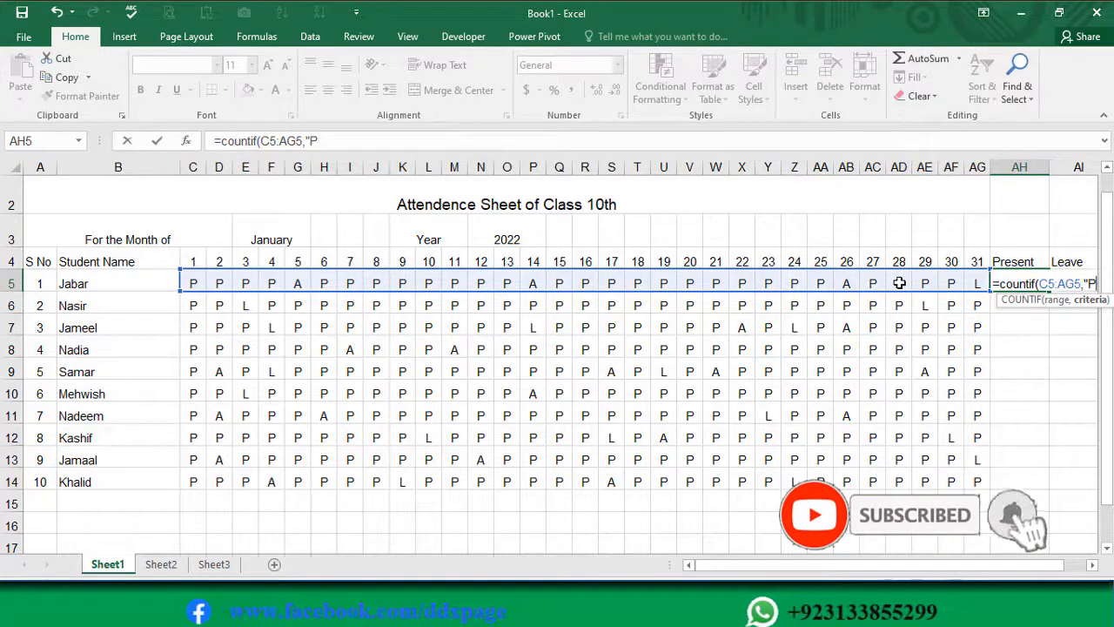
pyautogui.write('"')
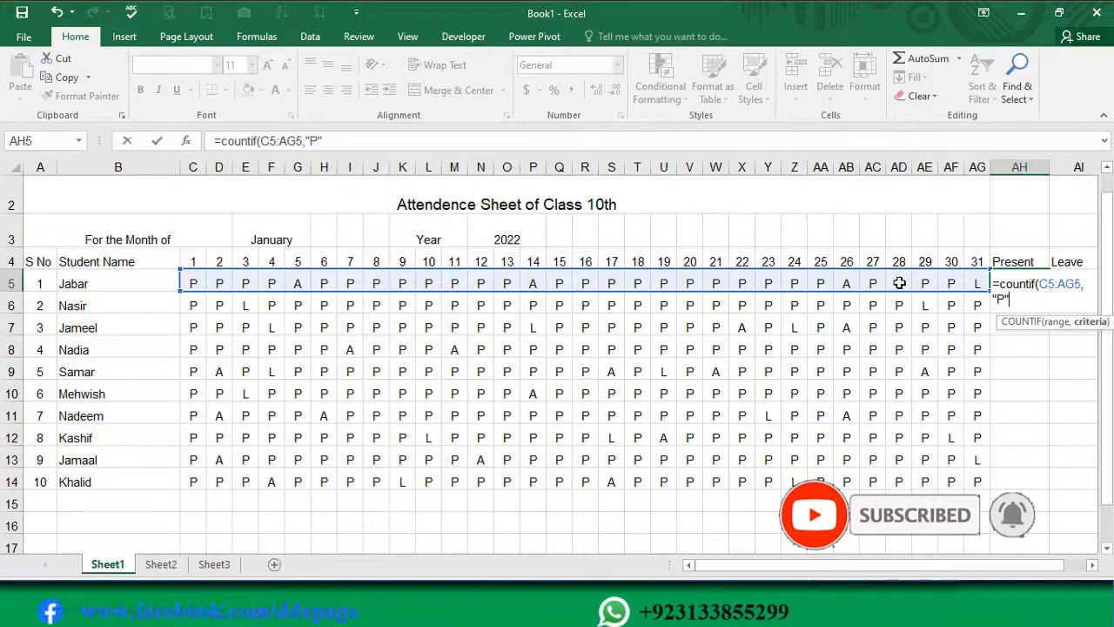
pyautogui.write(')')
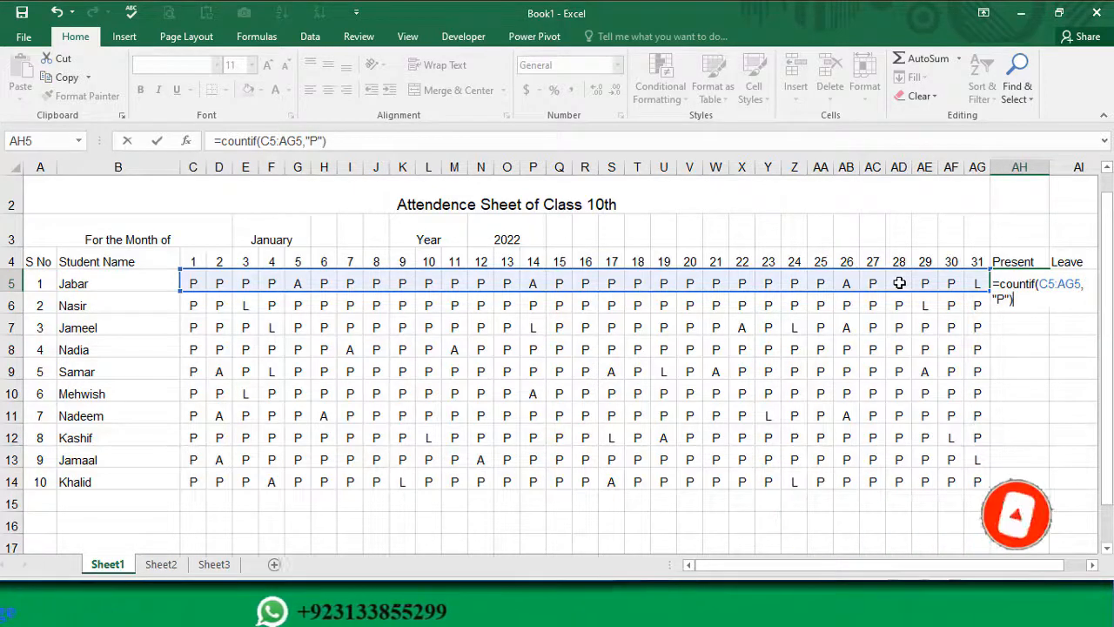
pyautogui.press('Return')
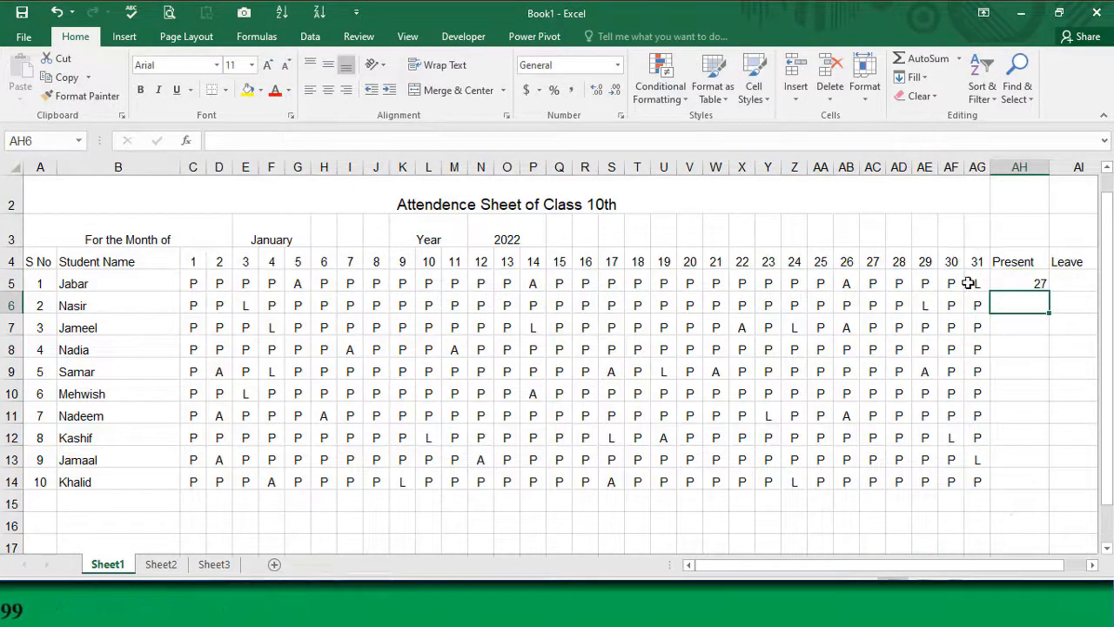
# Step: Make the range in the AH5 formula absolute so it reads =COUNTIF($C$5:$AG$5,"P")
pyautogui.click(1024, 280)
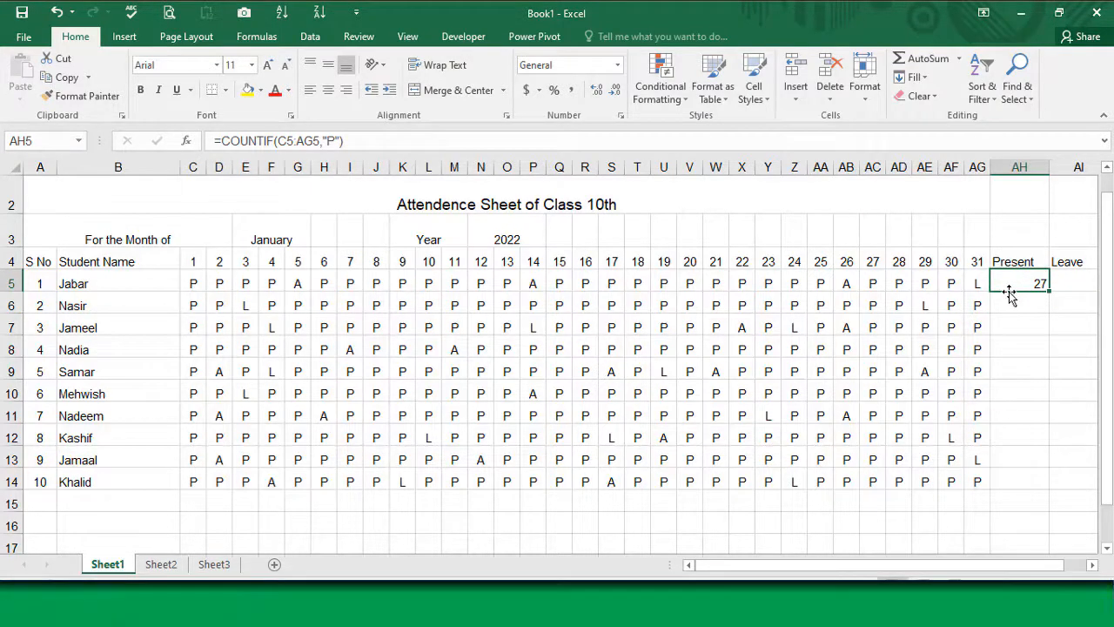
pyautogui.click(1079, 284)
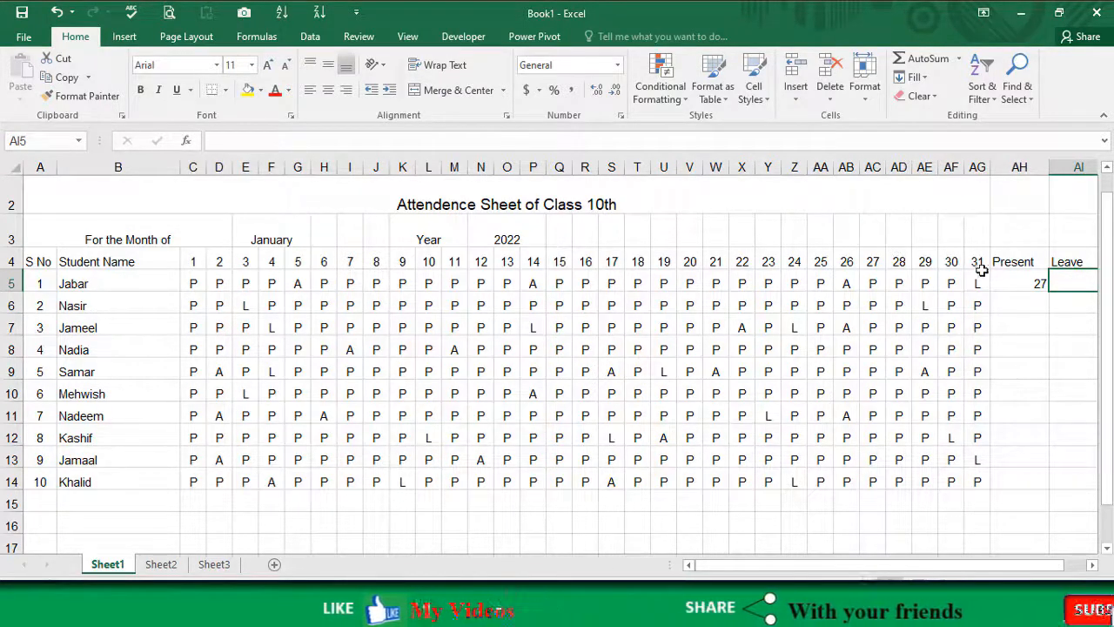
pyautogui.click(1020, 286)
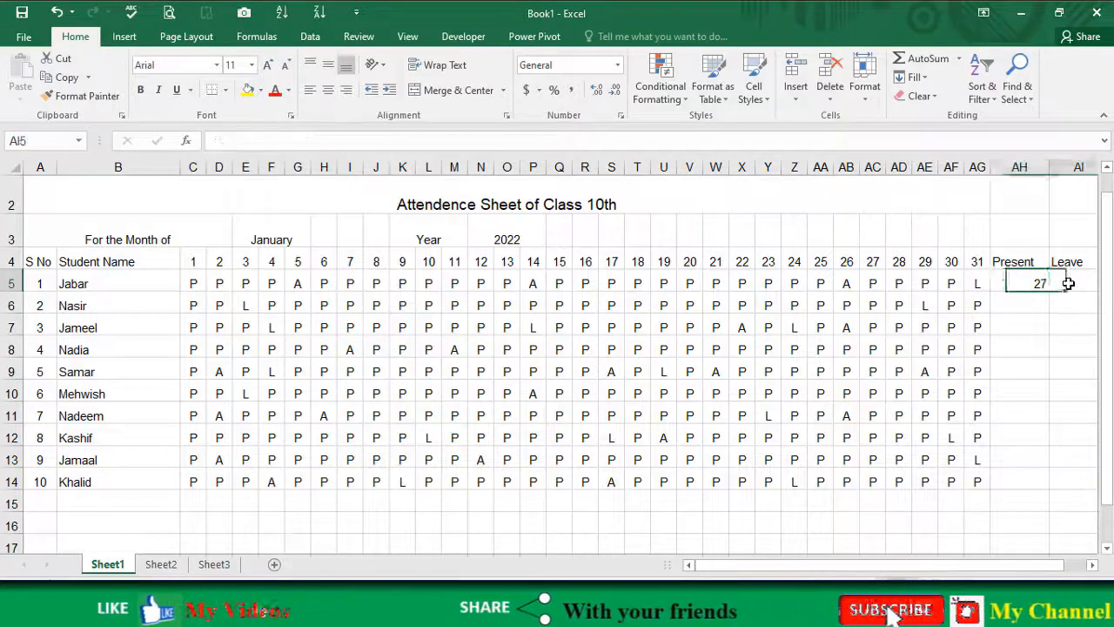
pyautogui.click(1022, 282)
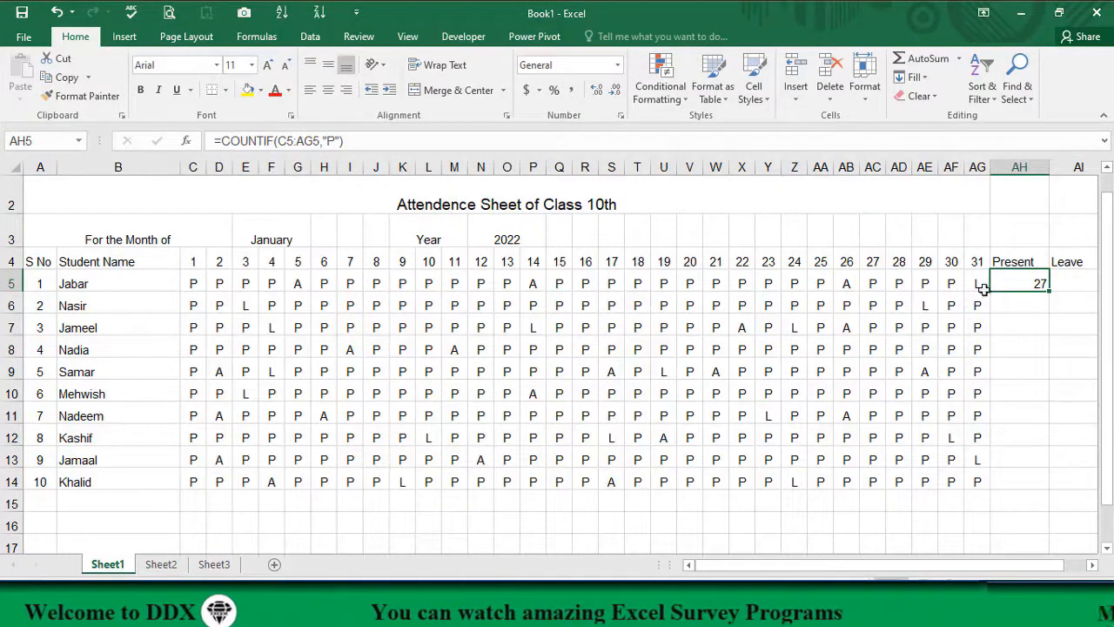
pyautogui.doubleClick(1009, 279)
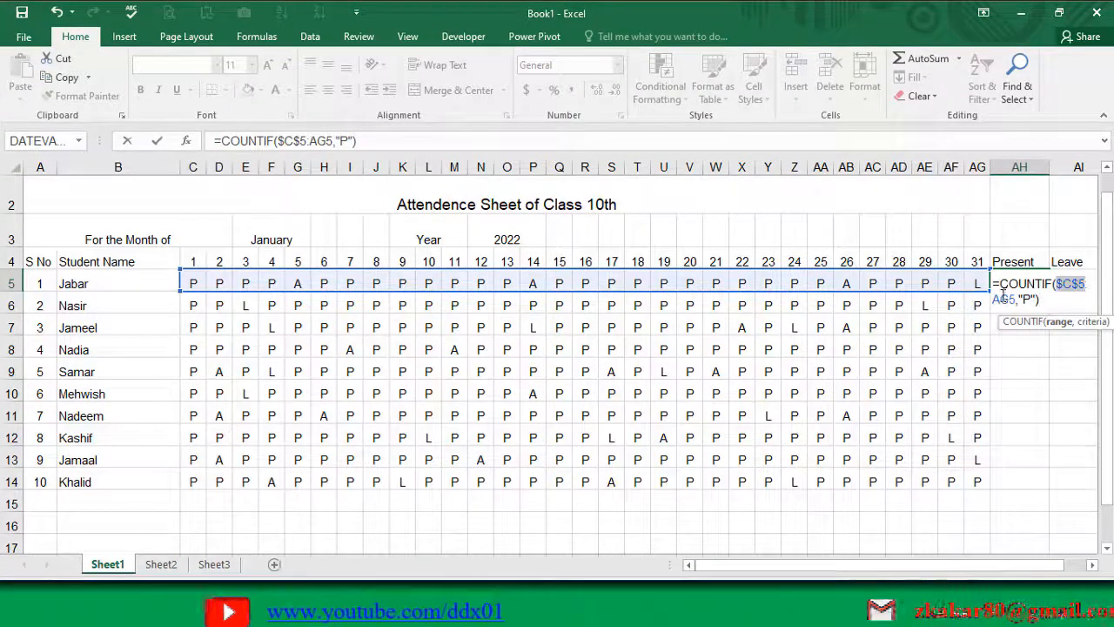
pyautogui.press('F4')
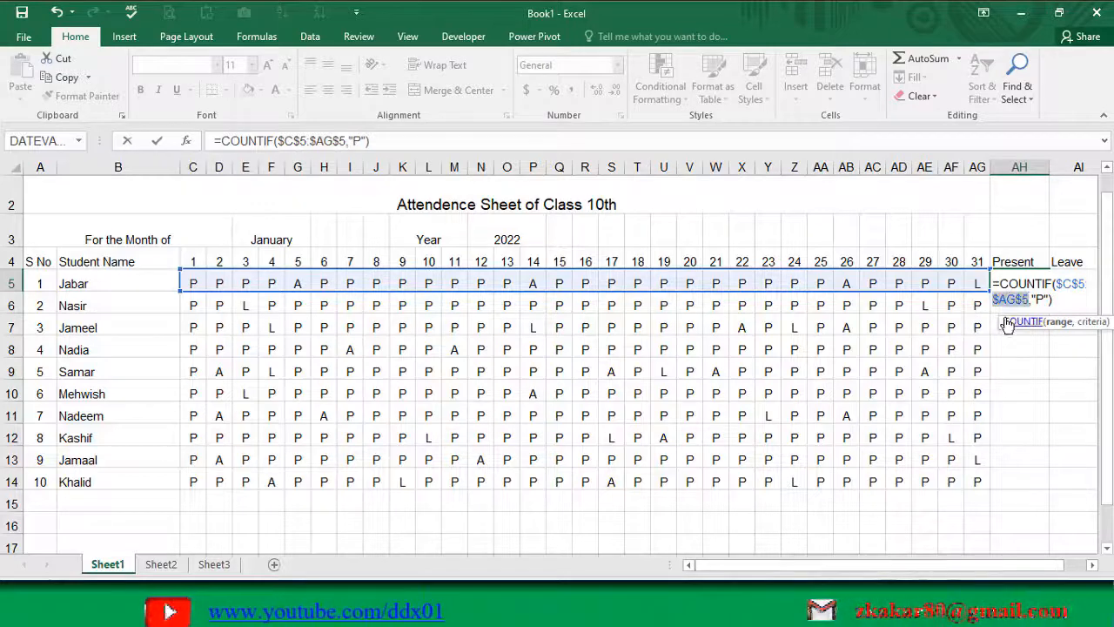
pyautogui.press('Return')
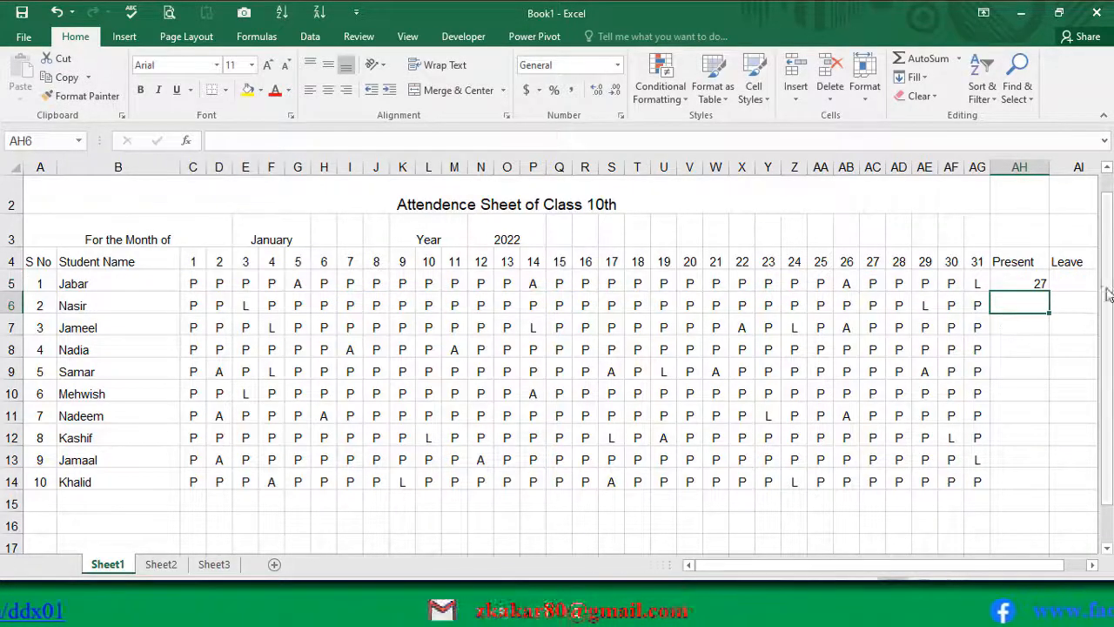
pyautogui.click(1027, 284)
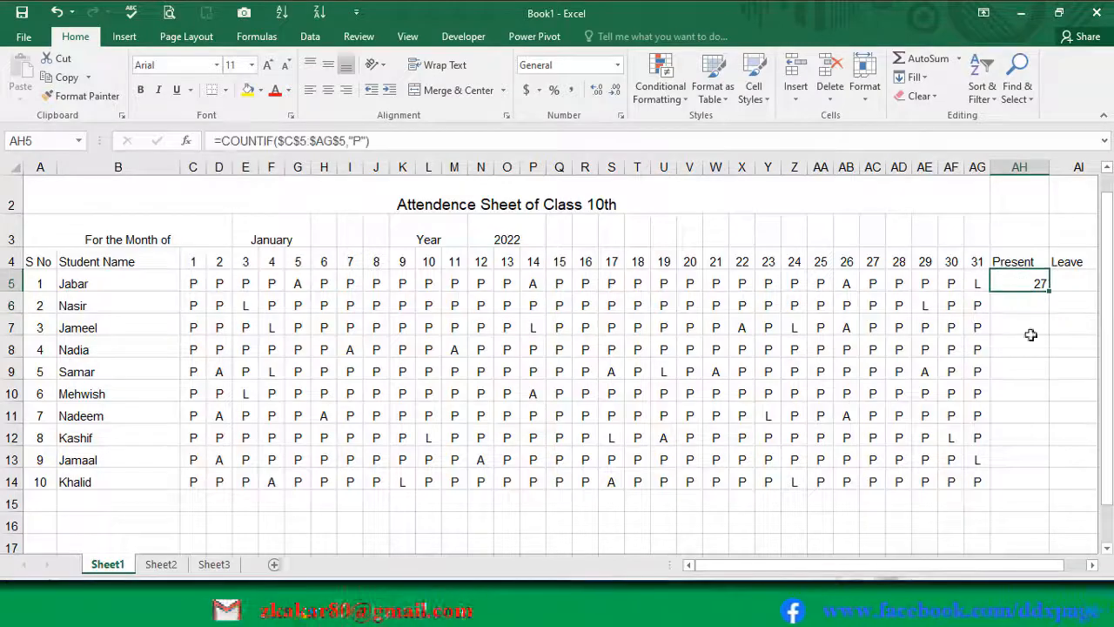
# Step: Fill the COUNTIF formula from AH5 across the Leave and Absent cells AI5 and AJ5
pyautogui.click(1091, 565)
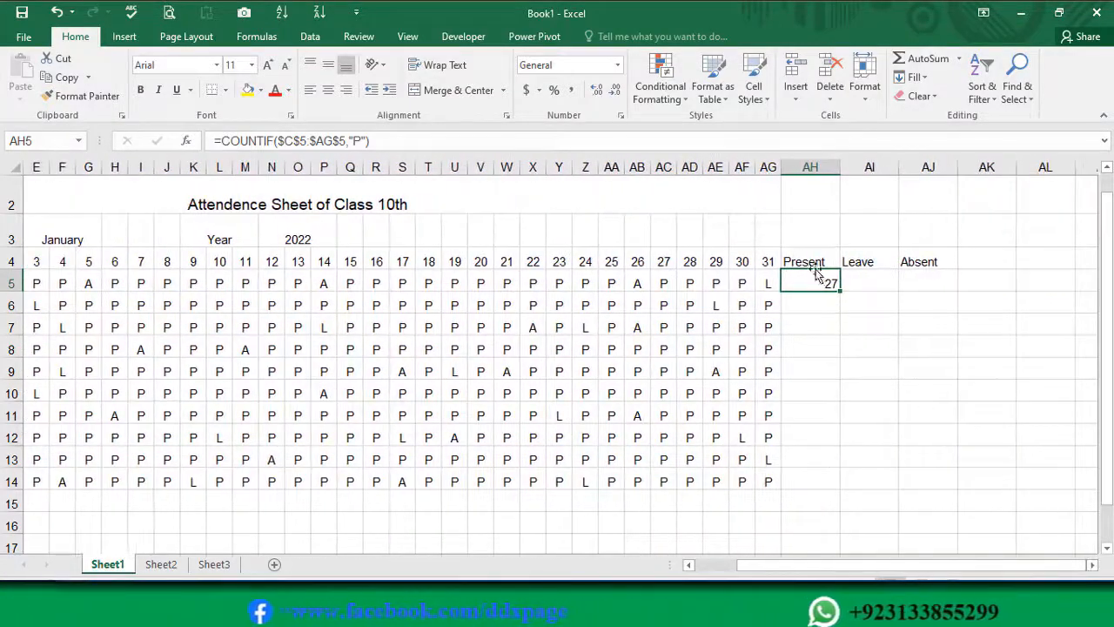
pyautogui.click(865, 283)
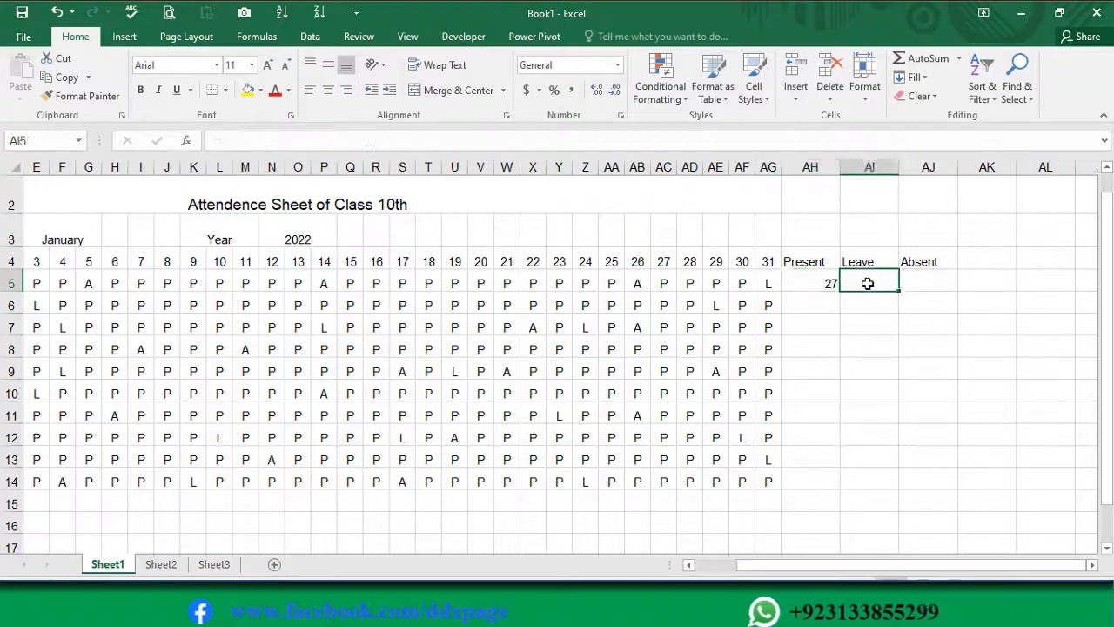
pyautogui.click(920, 285)
pyautogui.click(818, 283)
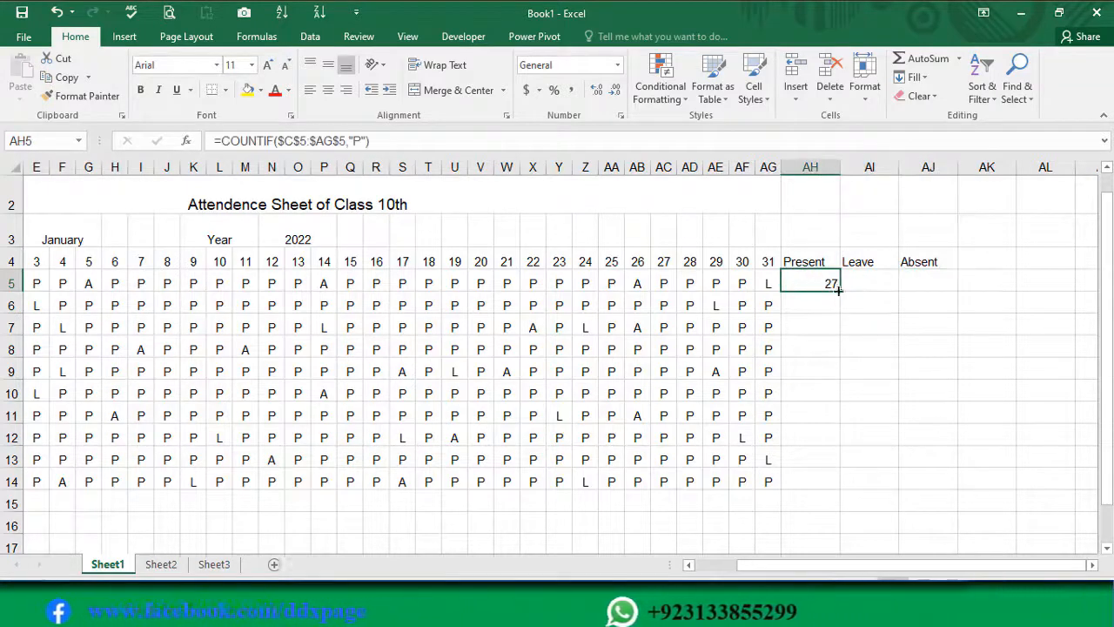
pyautogui.moveTo(844, 293); pyautogui.dragTo(947, 290)
pyautogui.click(863, 283)
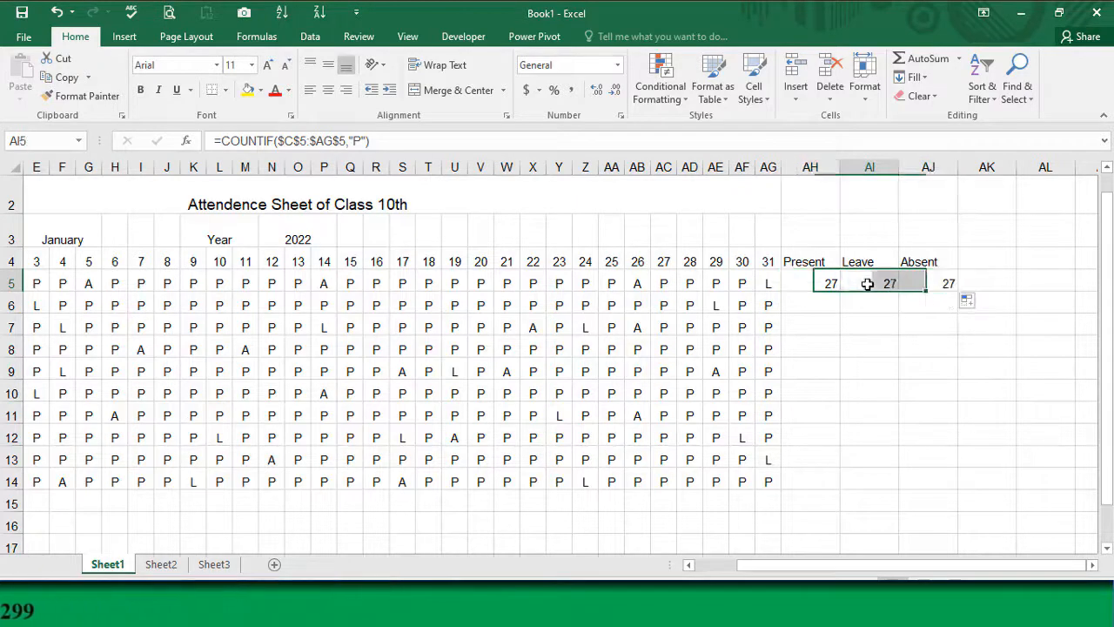
# Step: Change the COUNTIF criterion in the Leave cell AI5 to "L" and check it against the first student's marks
pyautogui.click(824, 282)
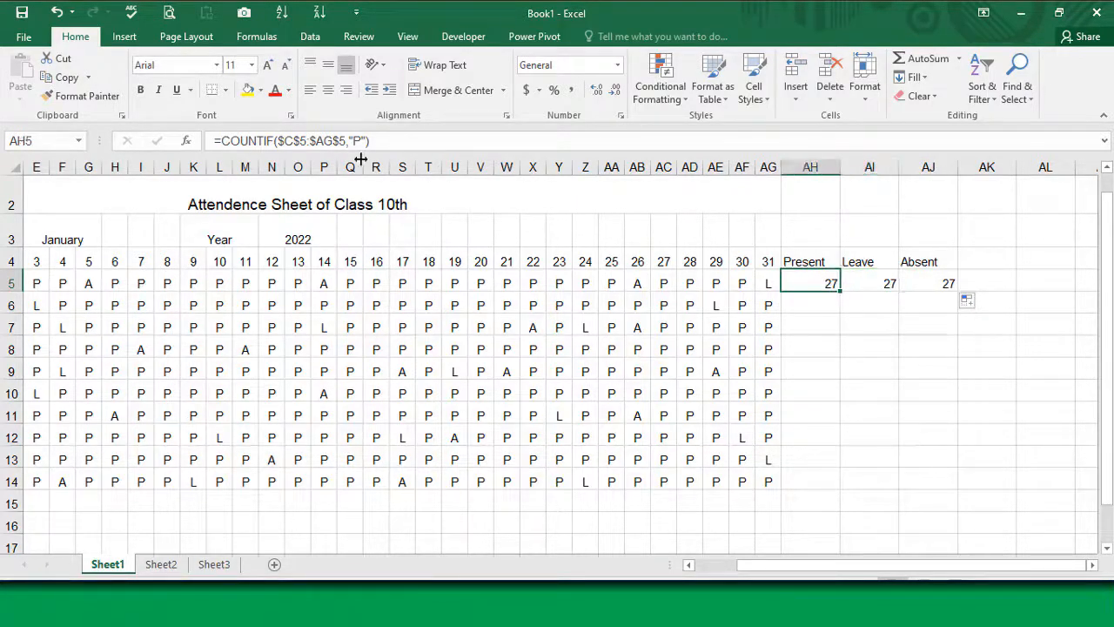
pyautogui.click(881, 280)
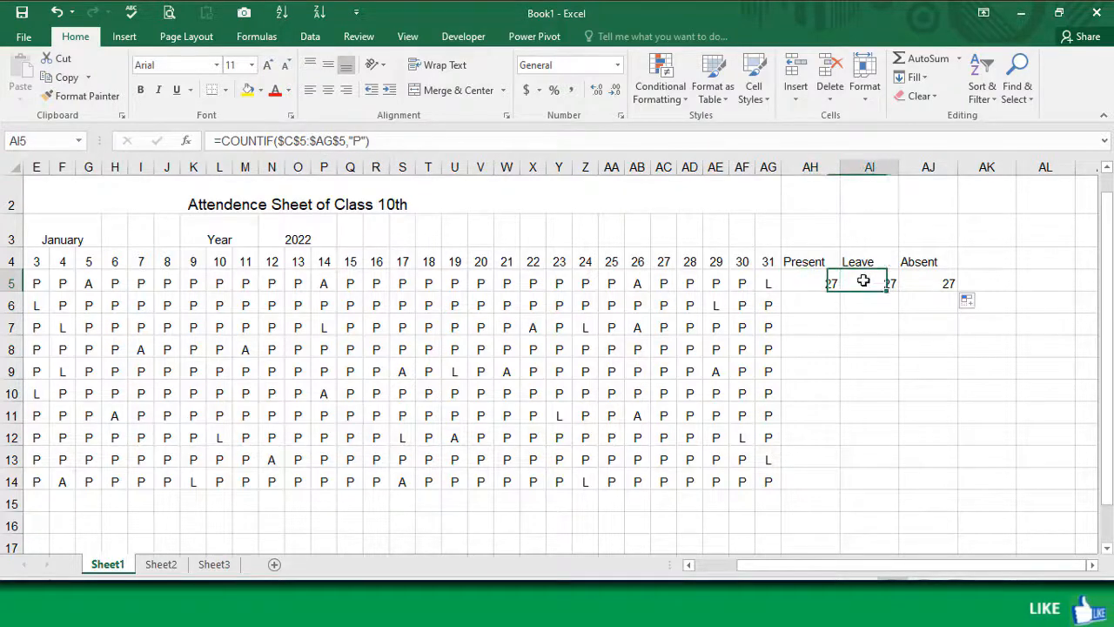
pyautogui.click(914, 288)
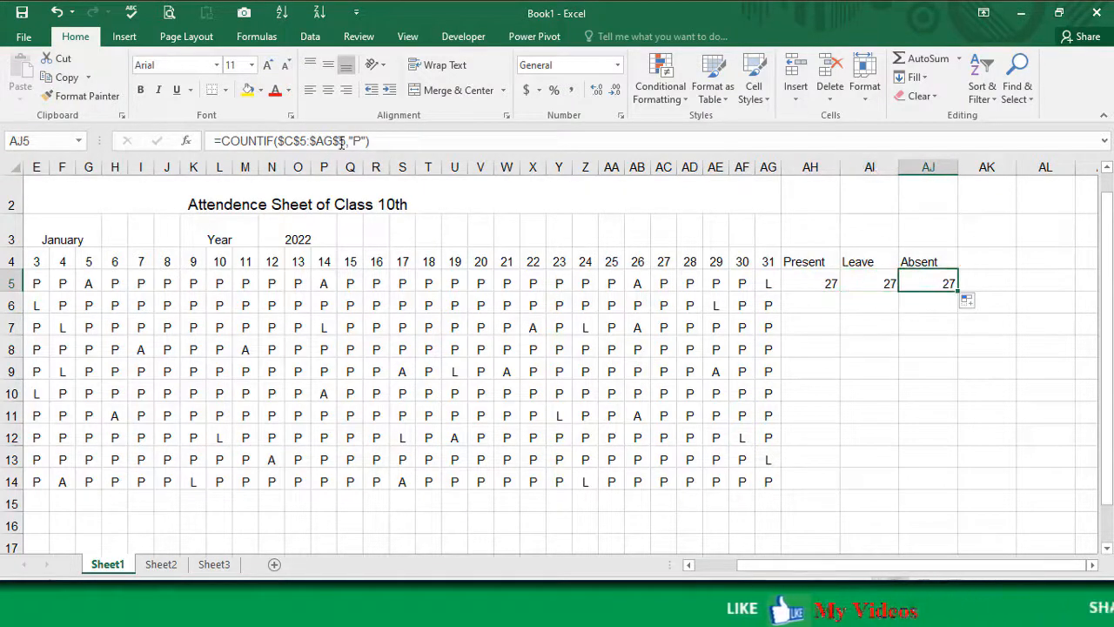
pyautogui.click(855, 283)
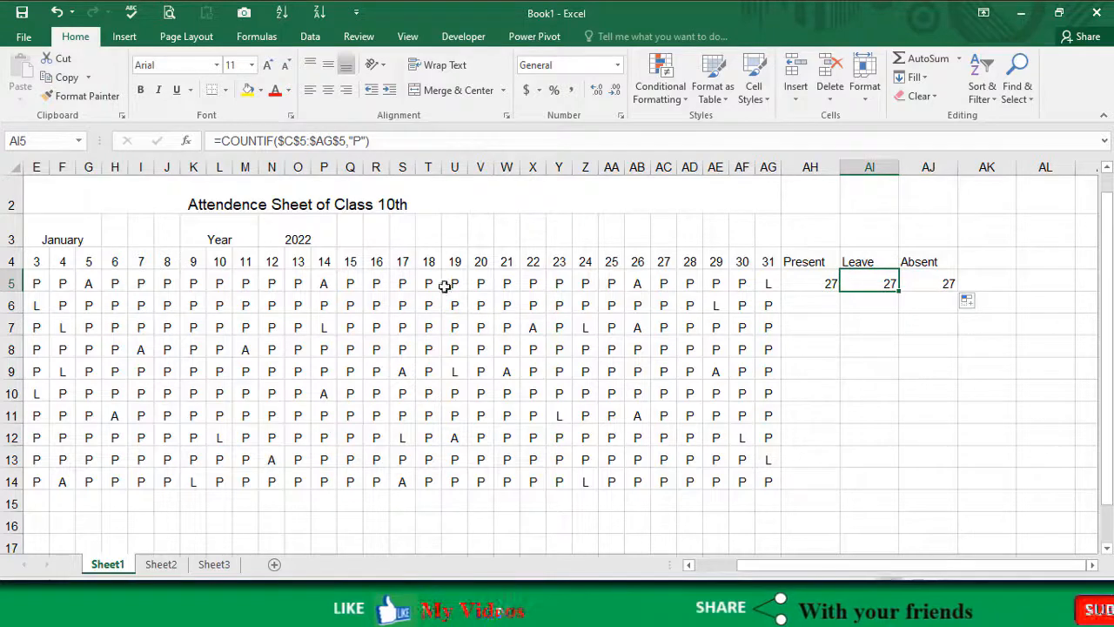
pyautogui.doubleClick(359, 141)
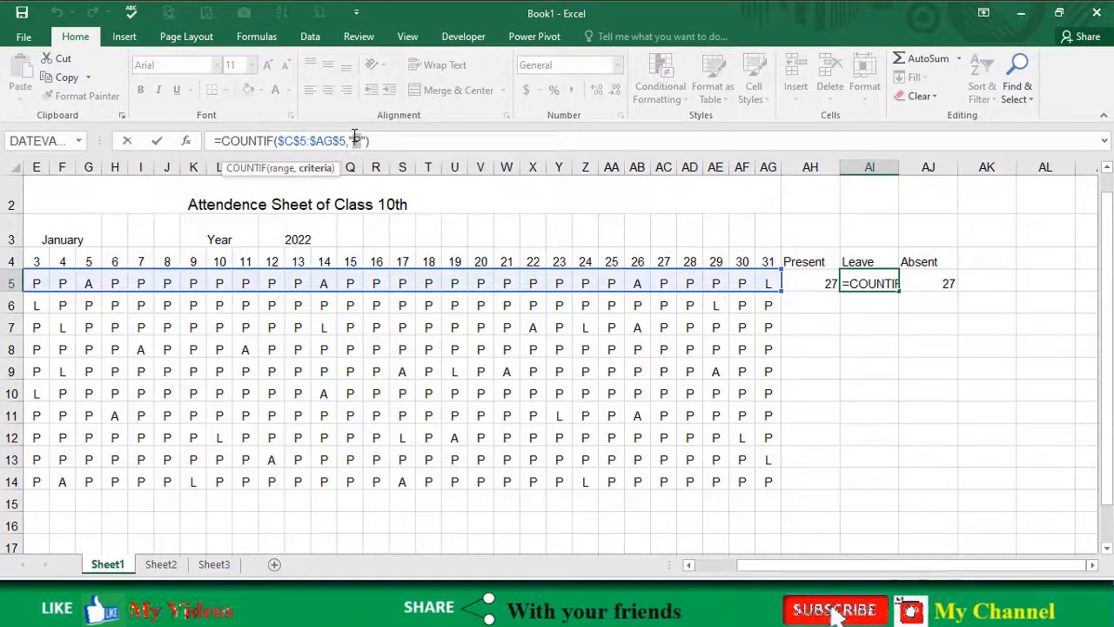
pyautogui.write('L')
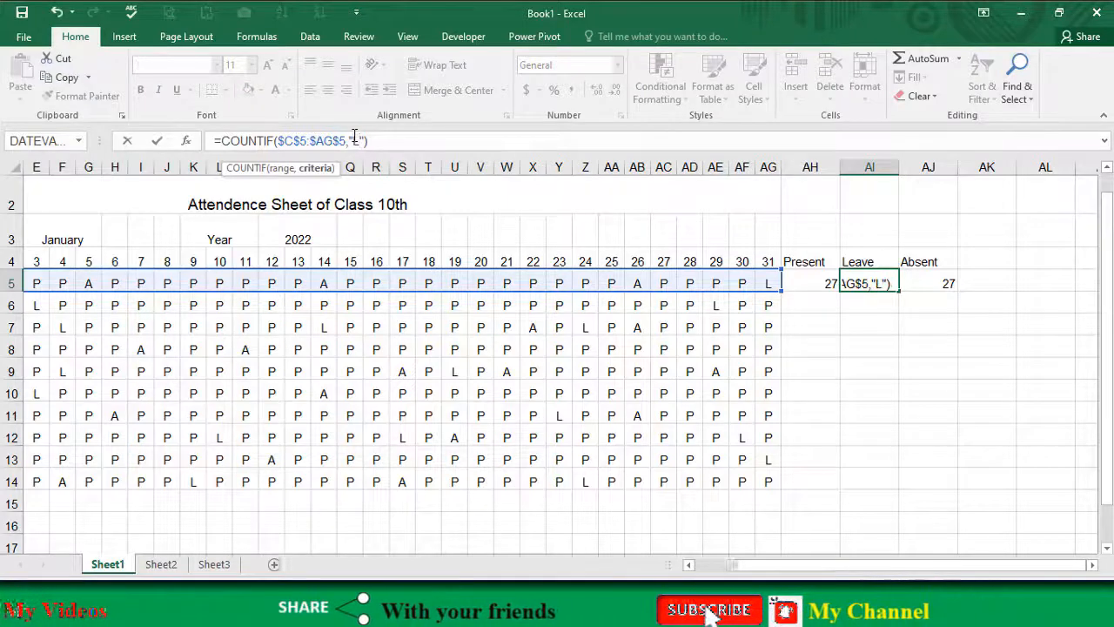
pyautogui.press('Return')
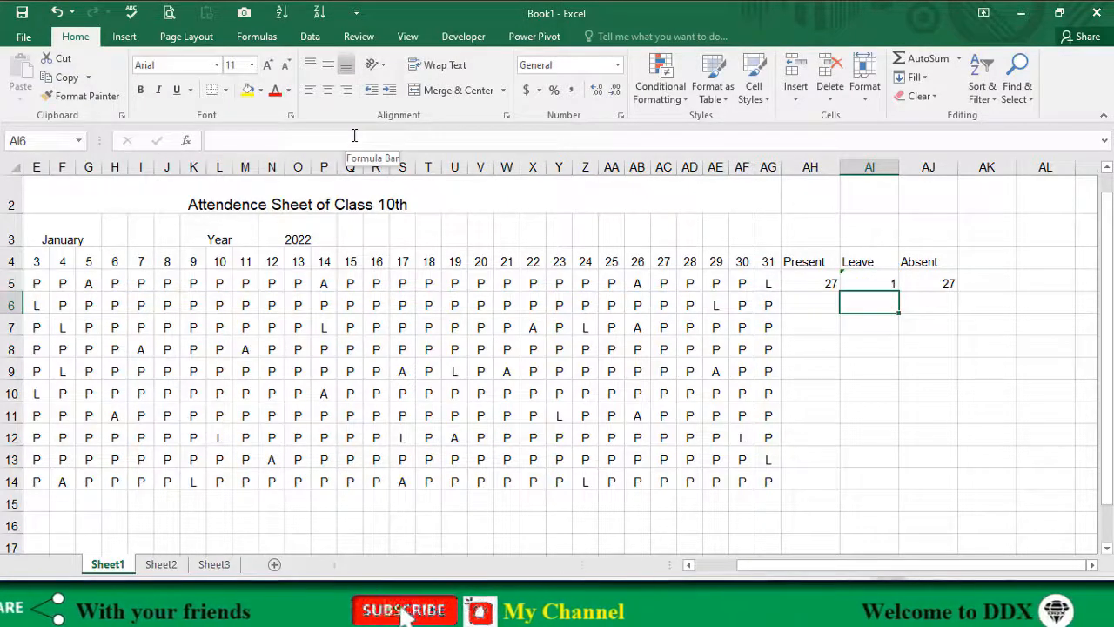
pyautogui.moveTo(759, 285); pyautogui.dragTo(116, 285)
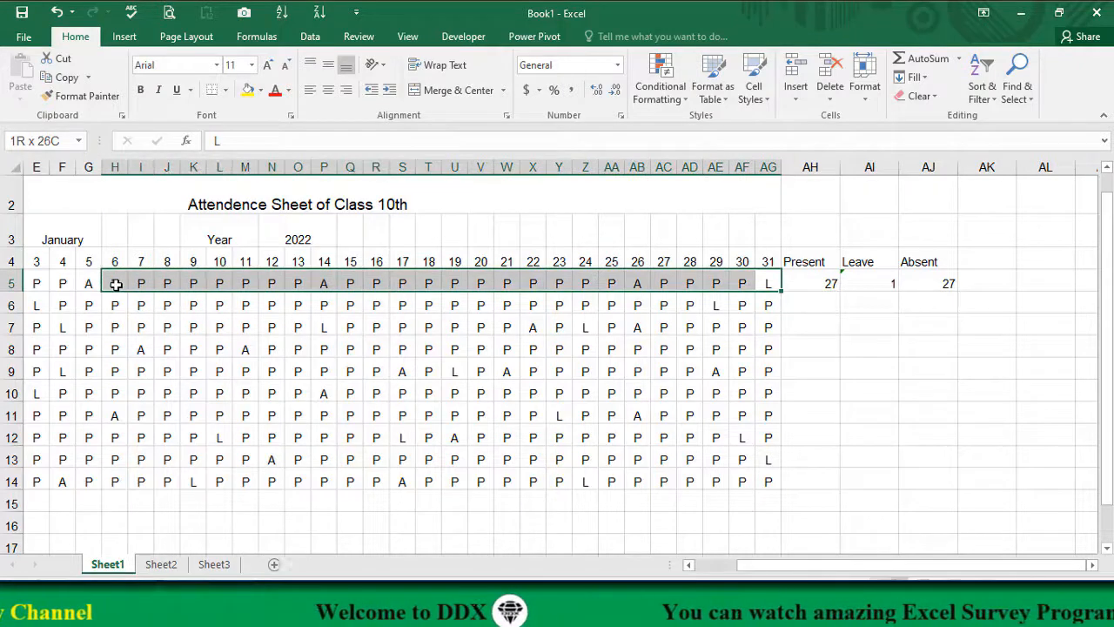
# Step: Change the COUNTIF criterion in the Absent cell AJ5 to "A"
pyautogui.click(929, 282)
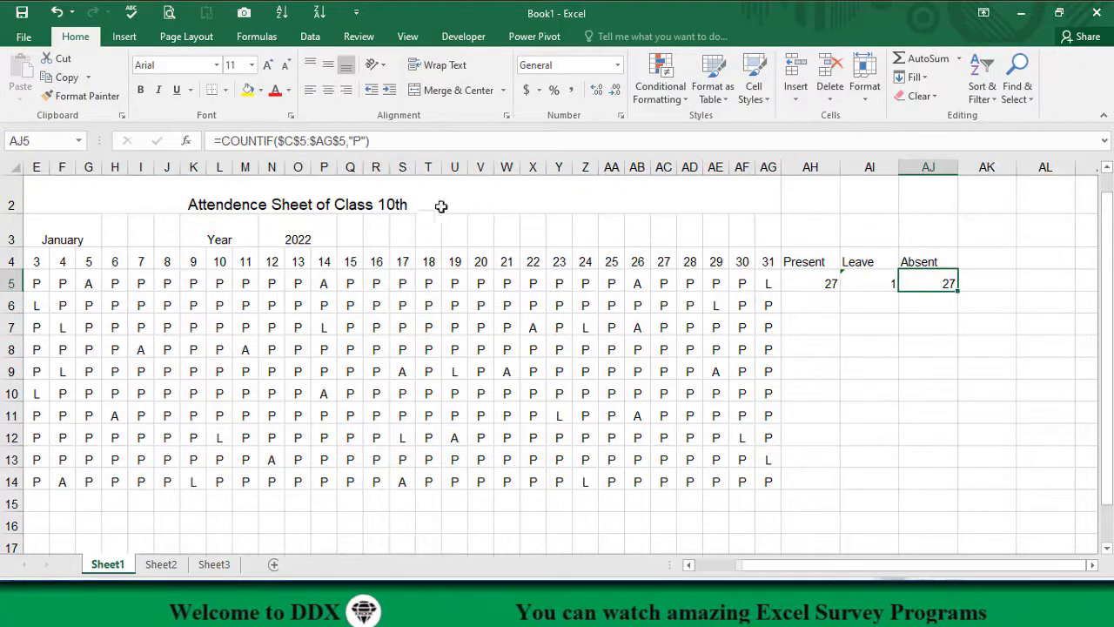
pyautogui.click(361, 140)
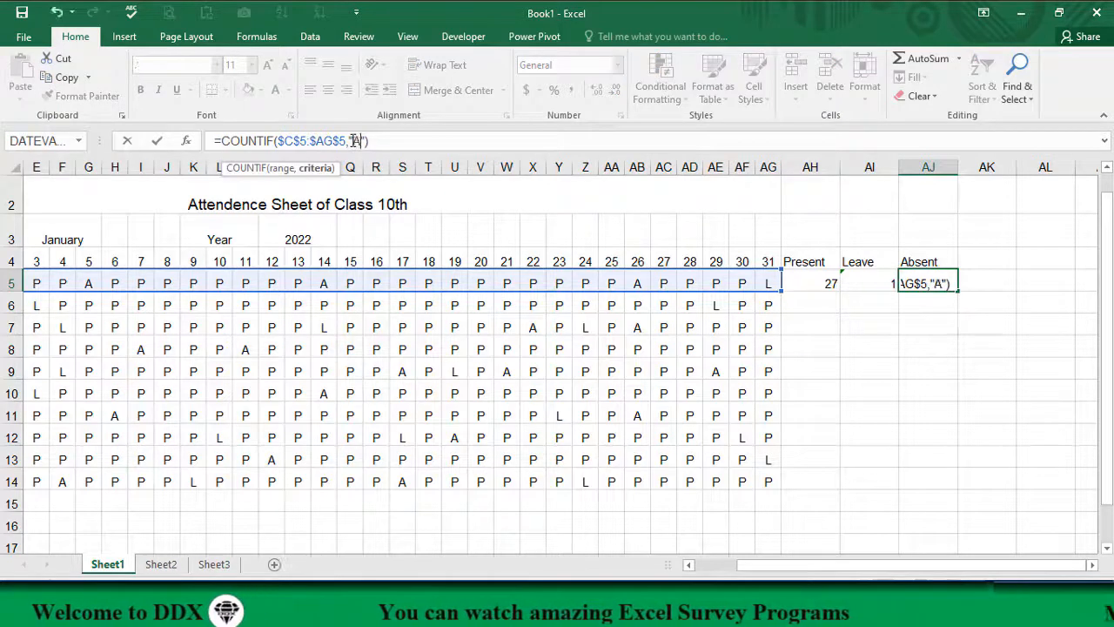
pyautogui.write('A')
pyautogui.press('Return')
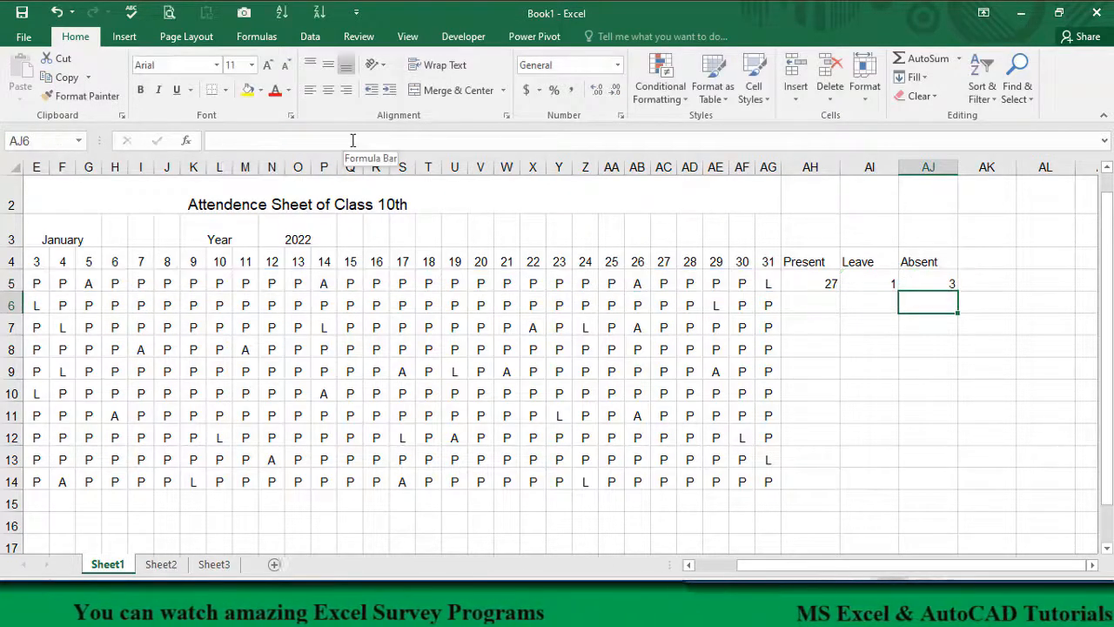
# Step: Check the first student's Present, Leave and Absent totals against the daily marks in row 5
pyautogui.click(930, 282)
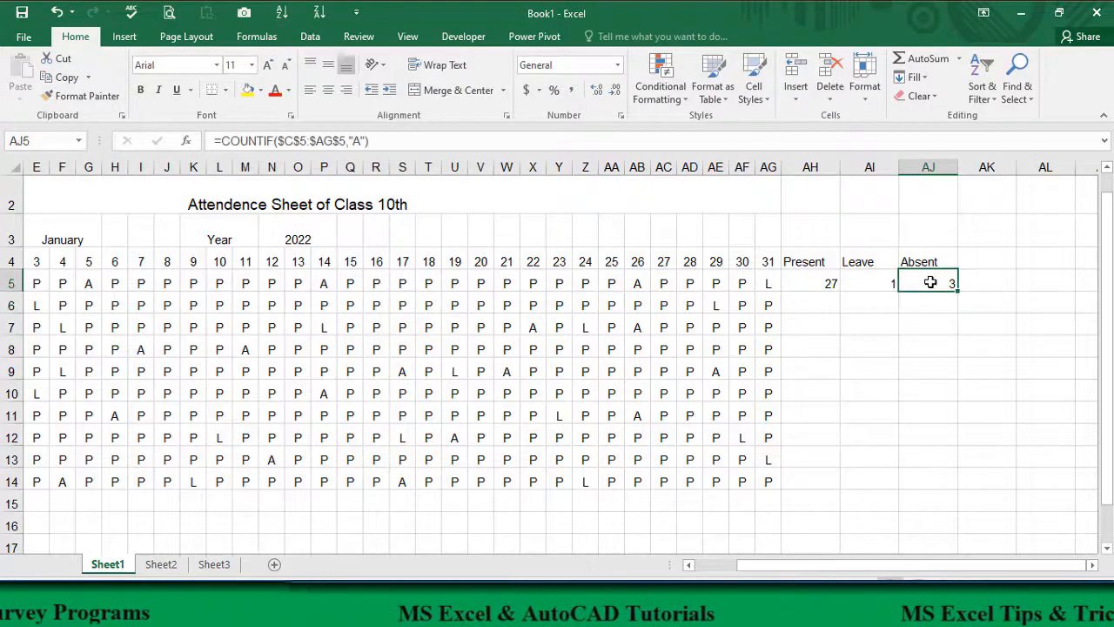
pyautogui.click(770, 281)
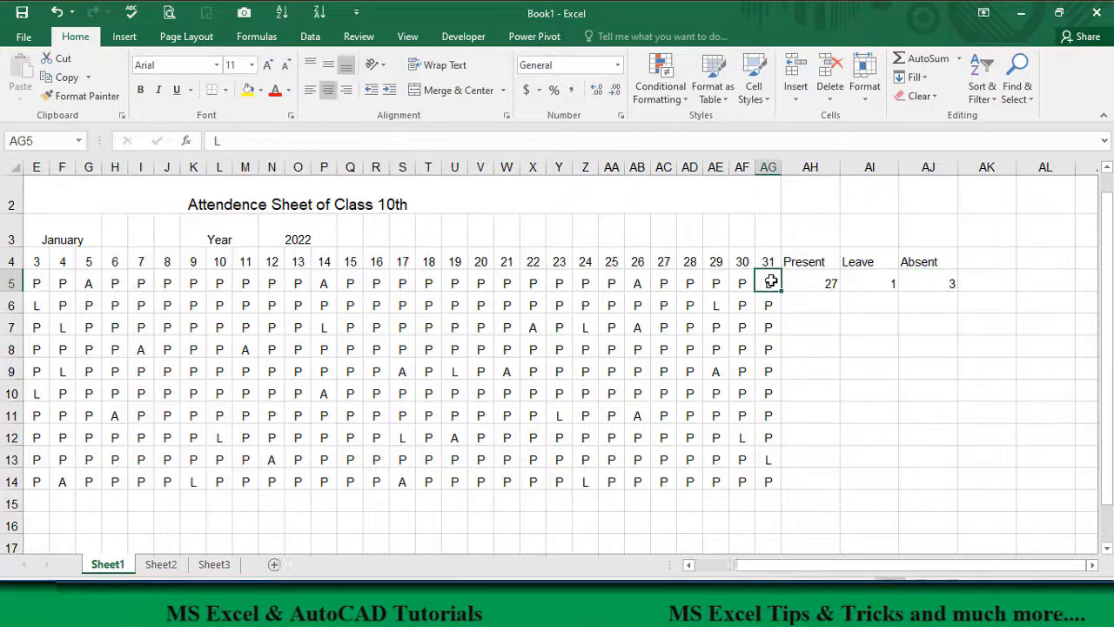
pyautogui.moveTo(741, 284); pyautogui.dragTo(177, 290)
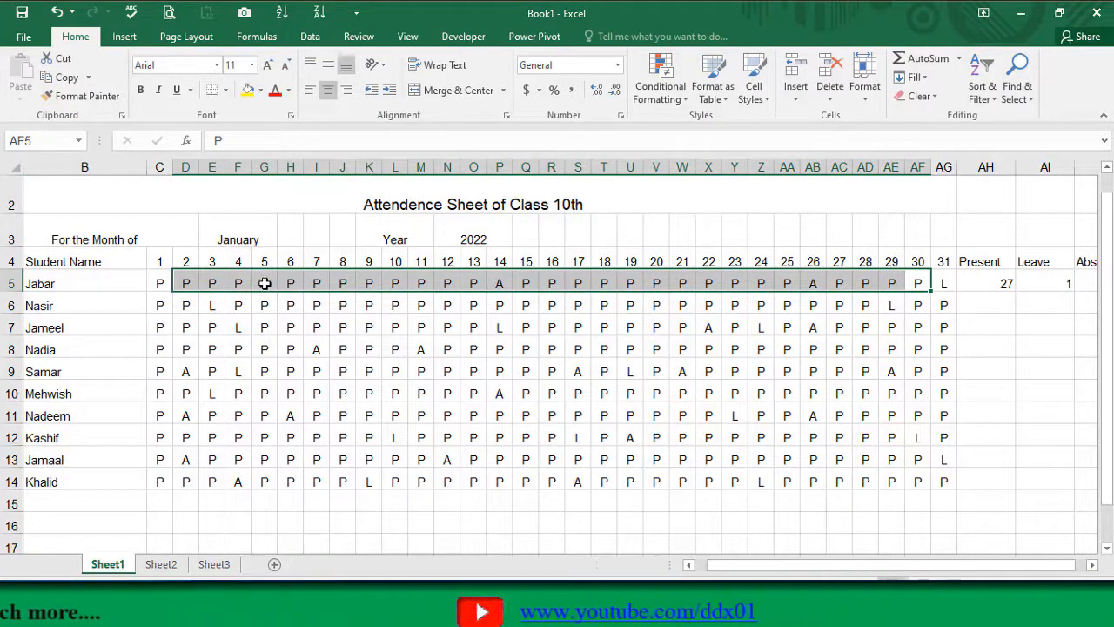
pyautogui.click(265, 283)
pyautogui.click(498, 284)
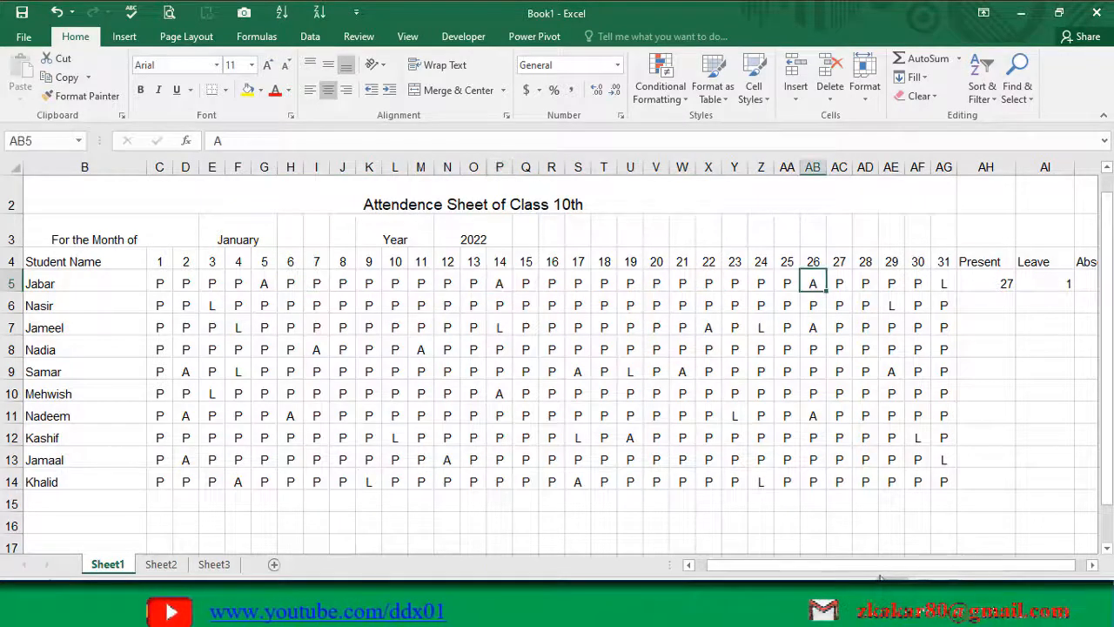
pyautogui.moveTo(888, 567); pyautogui.dragTo(934, 568)
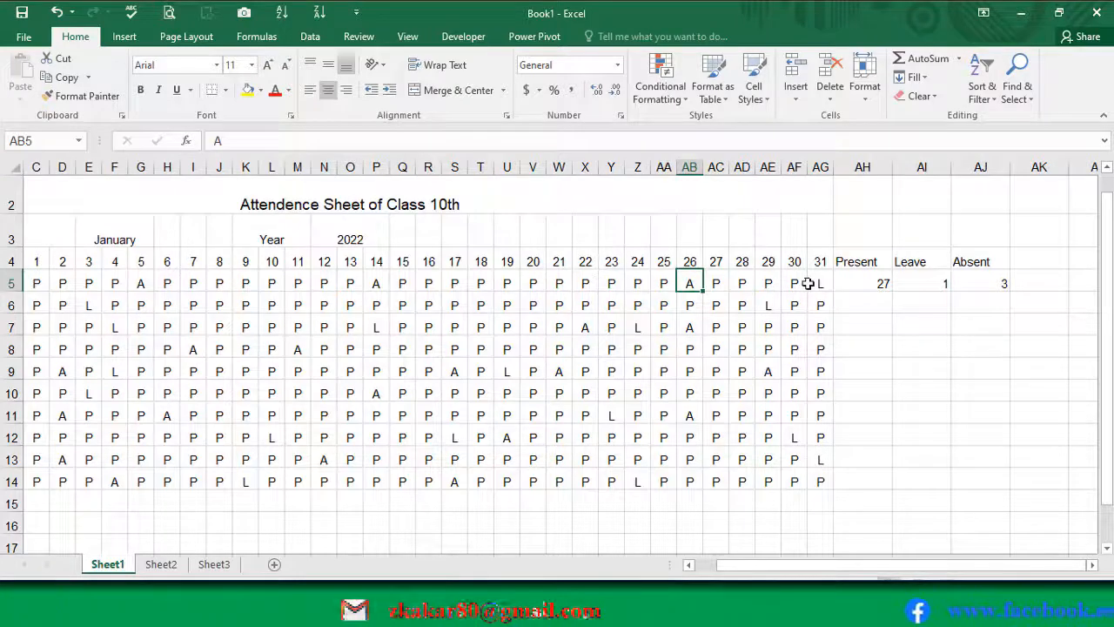
pyautogui.click(873, 284)
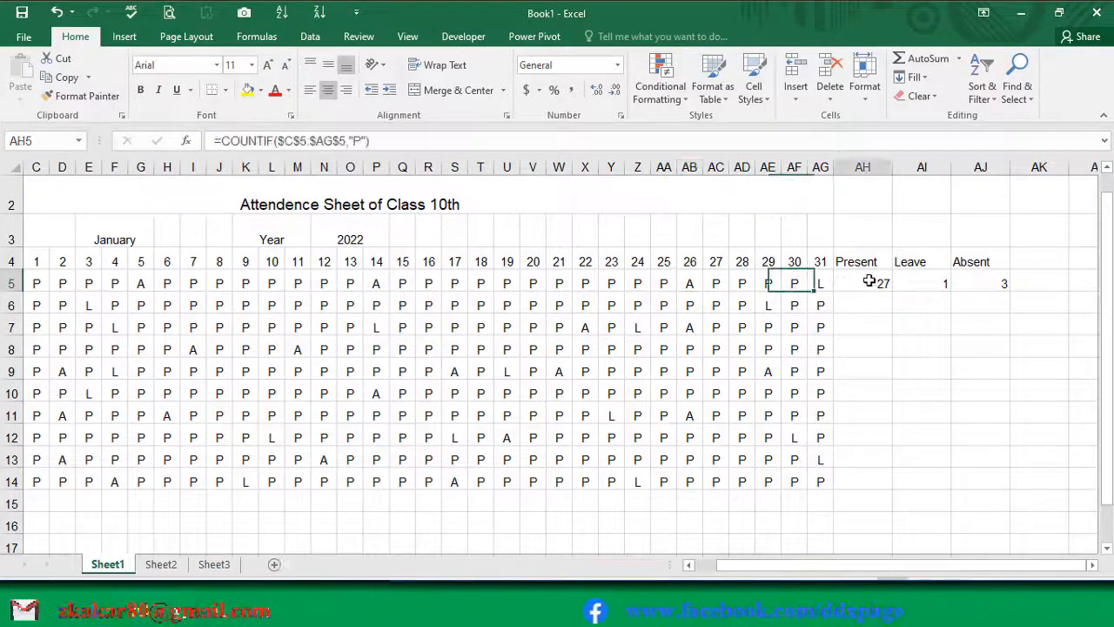
pyautogui.click(925, 283)
pyautogui.click(995, 280)
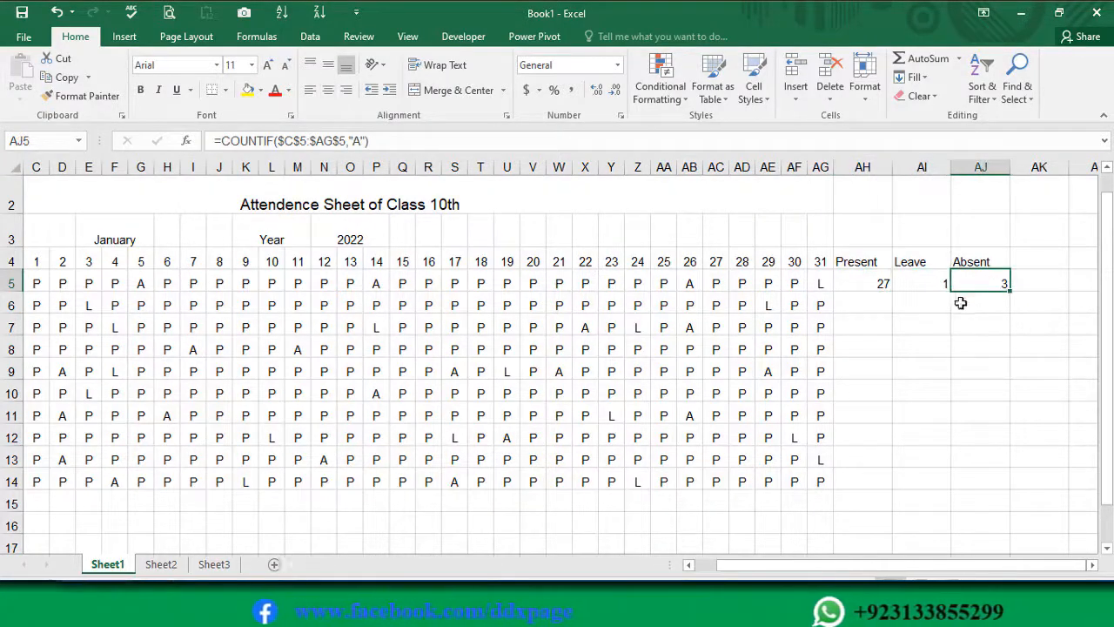
# Step: Try filling the AH5 formula down to AH6, inspect the range it counts, and clear AH6
pyautogui.click(867, 282)
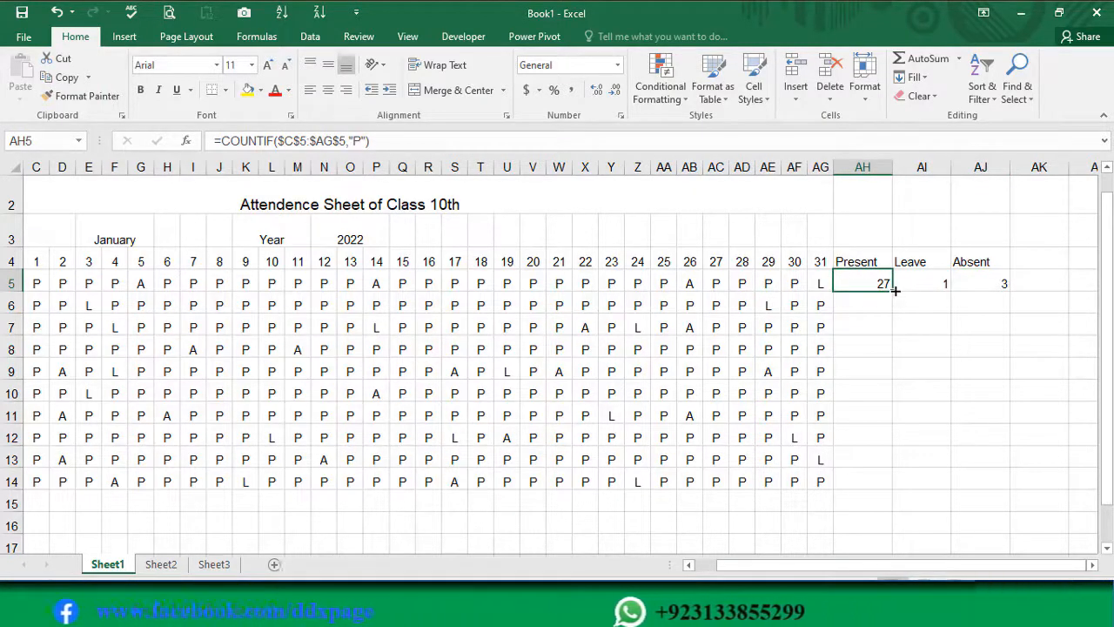
pyautogui.moveTo(895, 291); pyautogui.dragTo(889, 304)
pyautogui.click(879, 303)
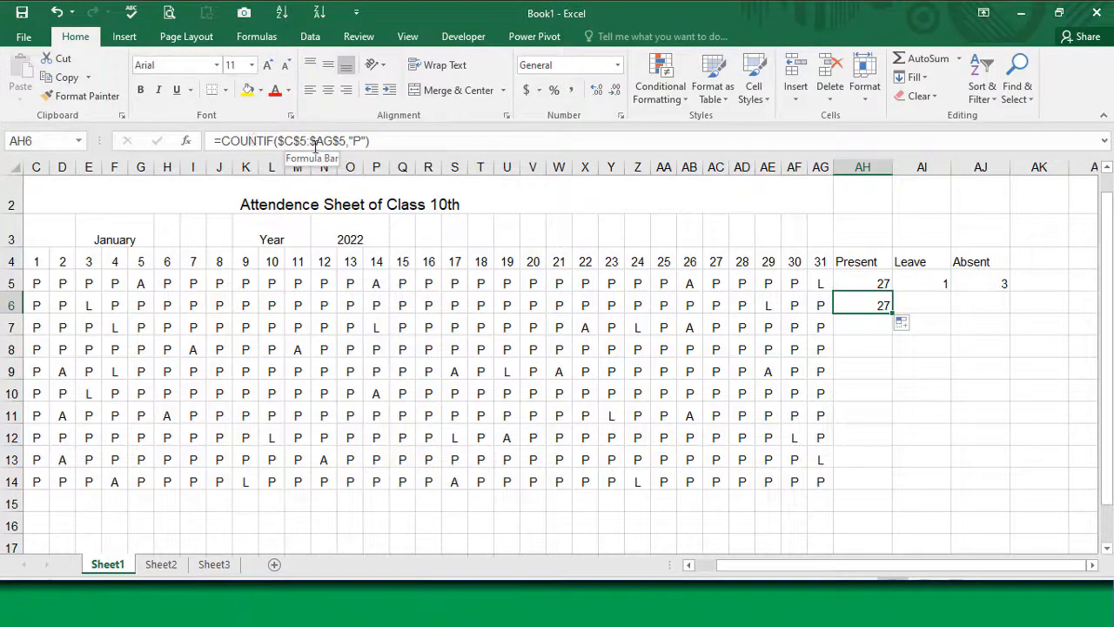
pyautogui.doubleClick(855, 301)
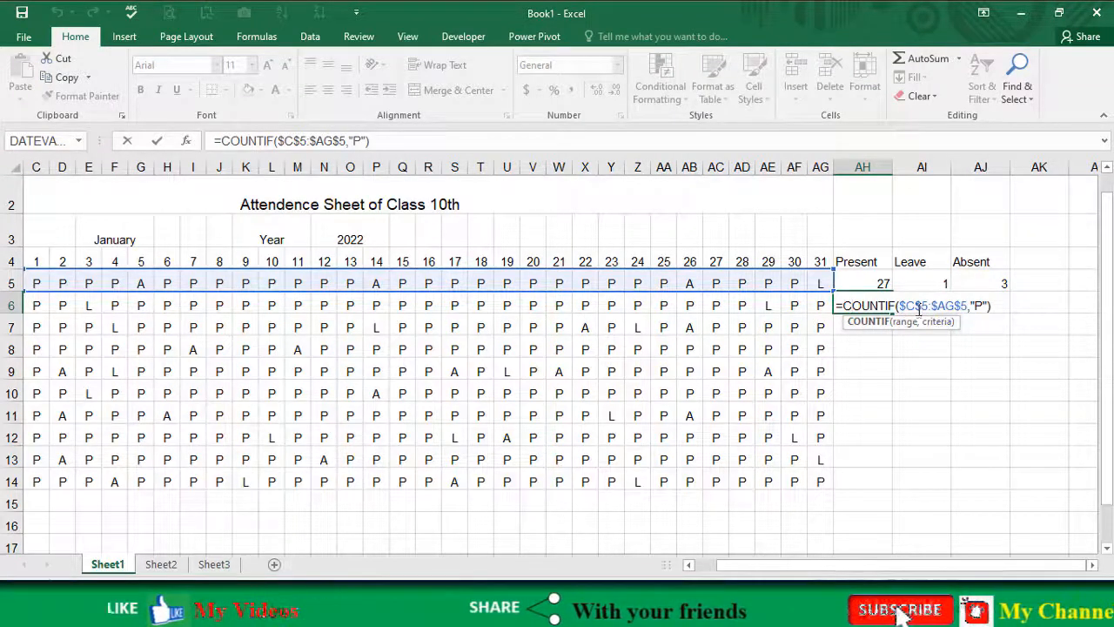
pyautogui.click(873, 281)
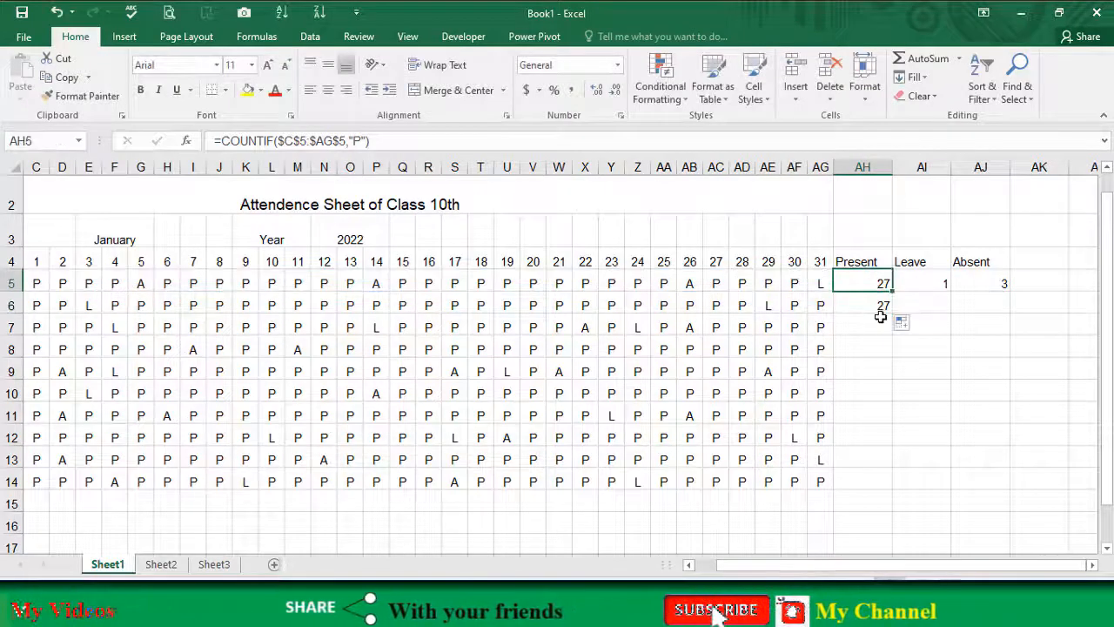
pyautogui.click(881, 304)
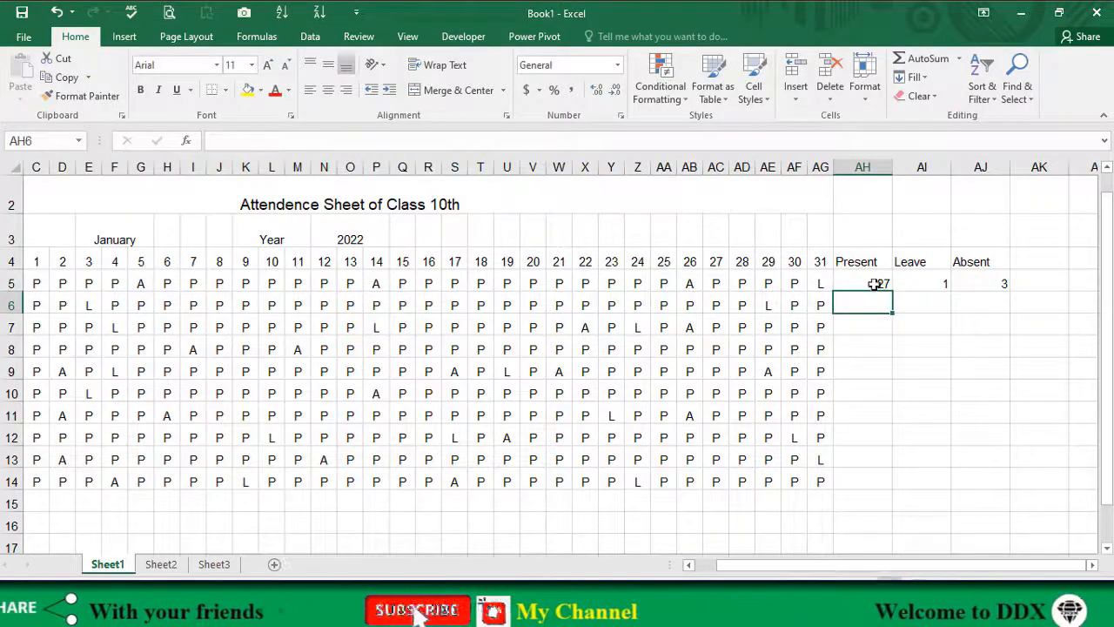
# Step: Change the AH5 formula to =COUNTIF($C5:$AG5,"P") with relative row references and fill it across AI5 and AJ5
pyautogui.click(869, 281)
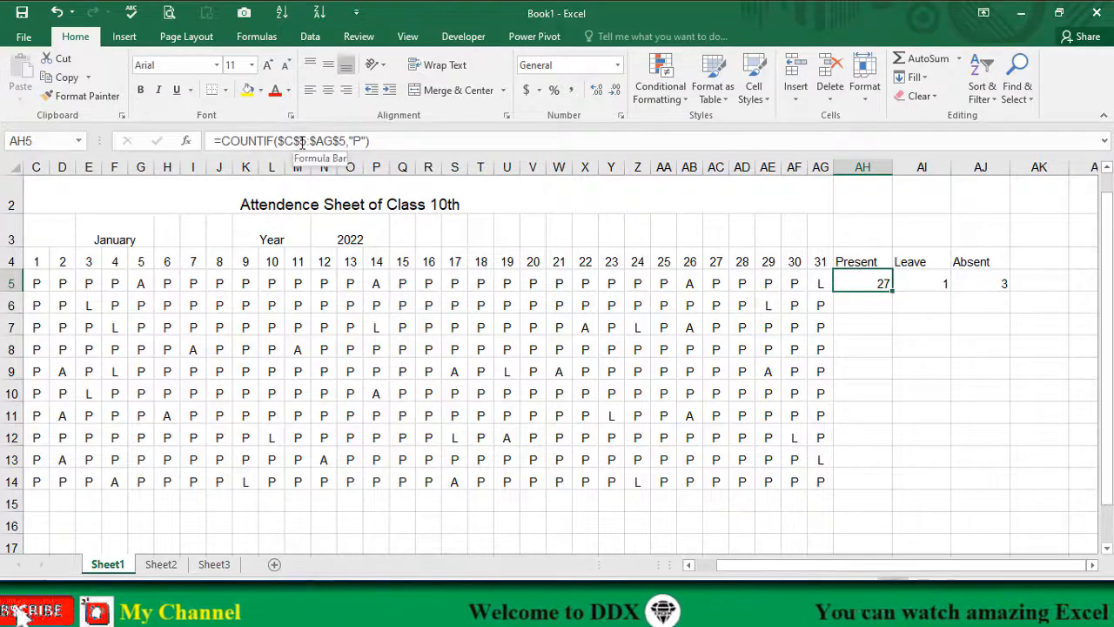
pyautogui.click(302, 141)
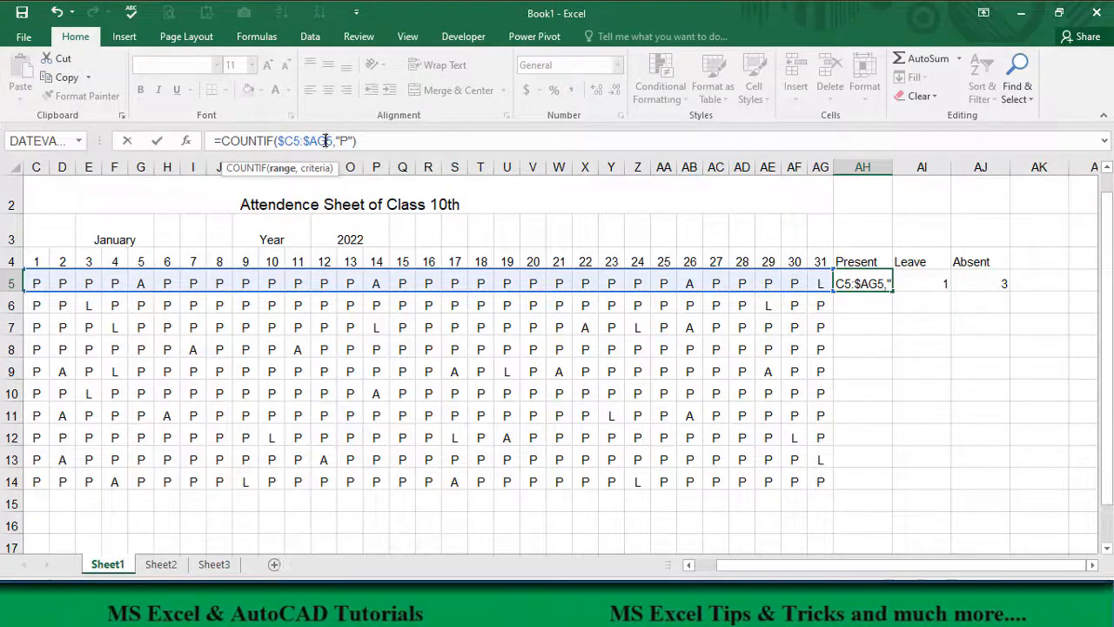
pyautogui.press('Return')
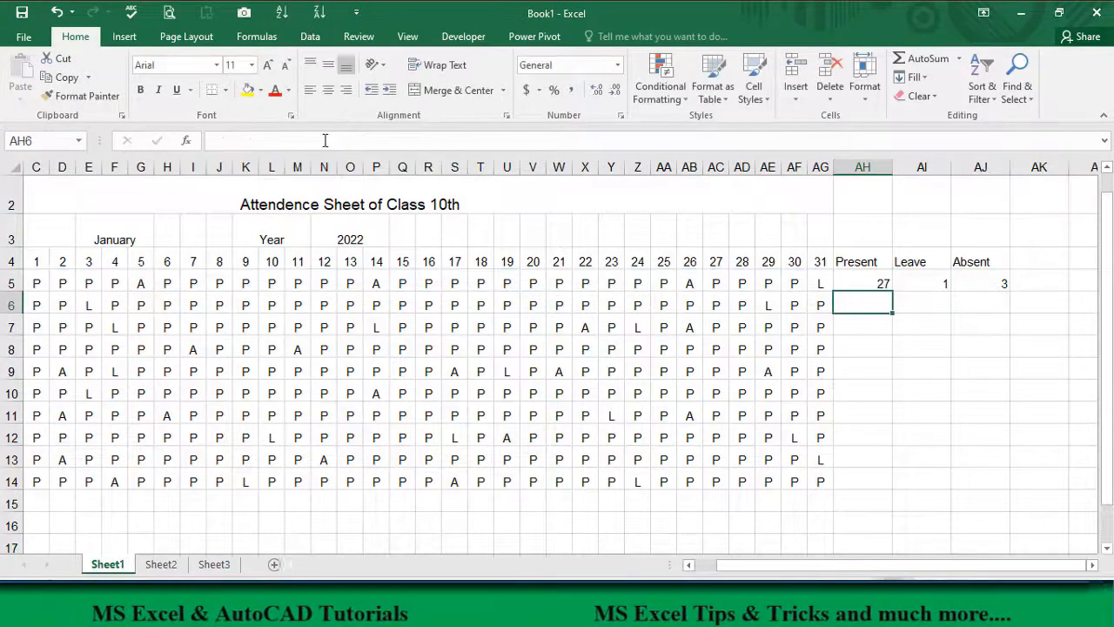
pyautogui.click(863, 281)
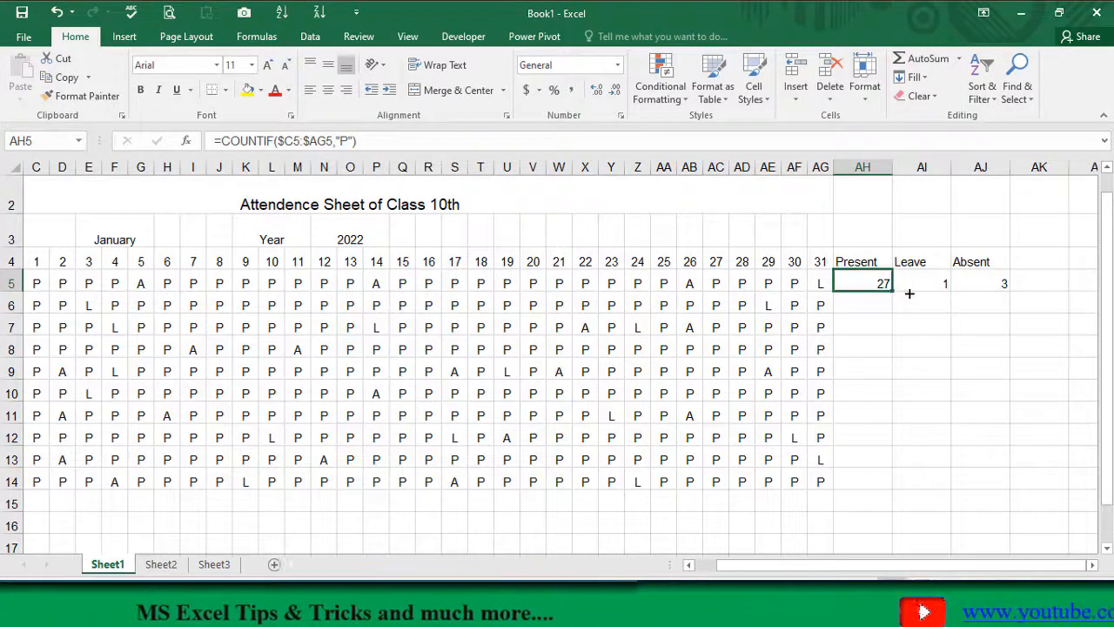
pyautogui.moveTo(1000, 290); pyautogui.dragTo(998, 294)
# Step: Set the COUNTIF criterion to "L" in the Leave cell AI5 and "A" in the Absent cell AJ5
pyautogui.click(941, 279)
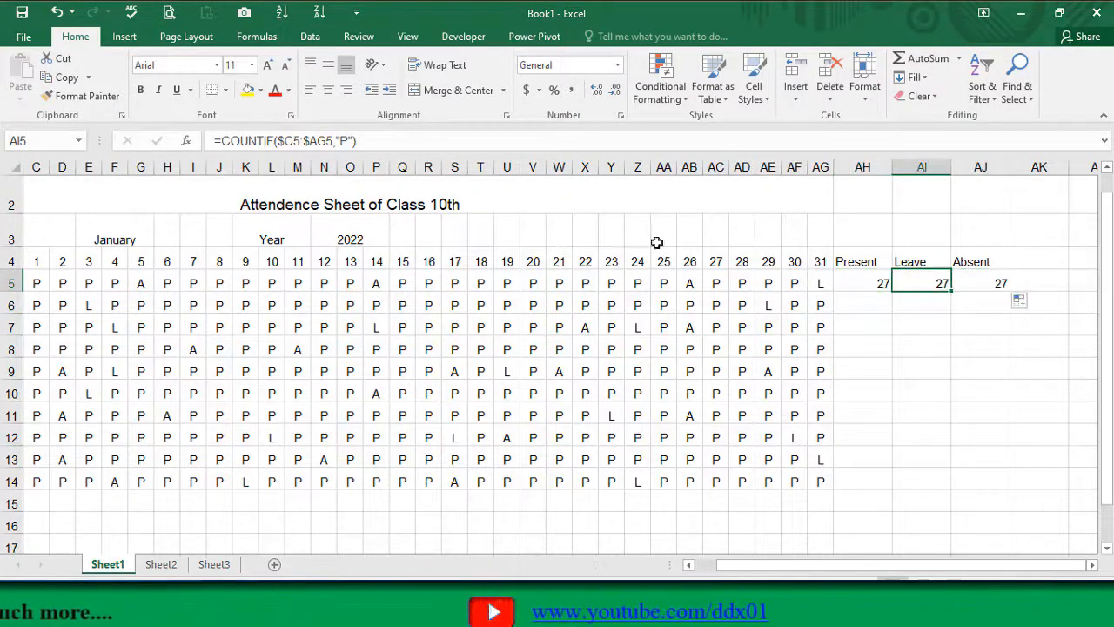
pyautogui.click(347, 141)
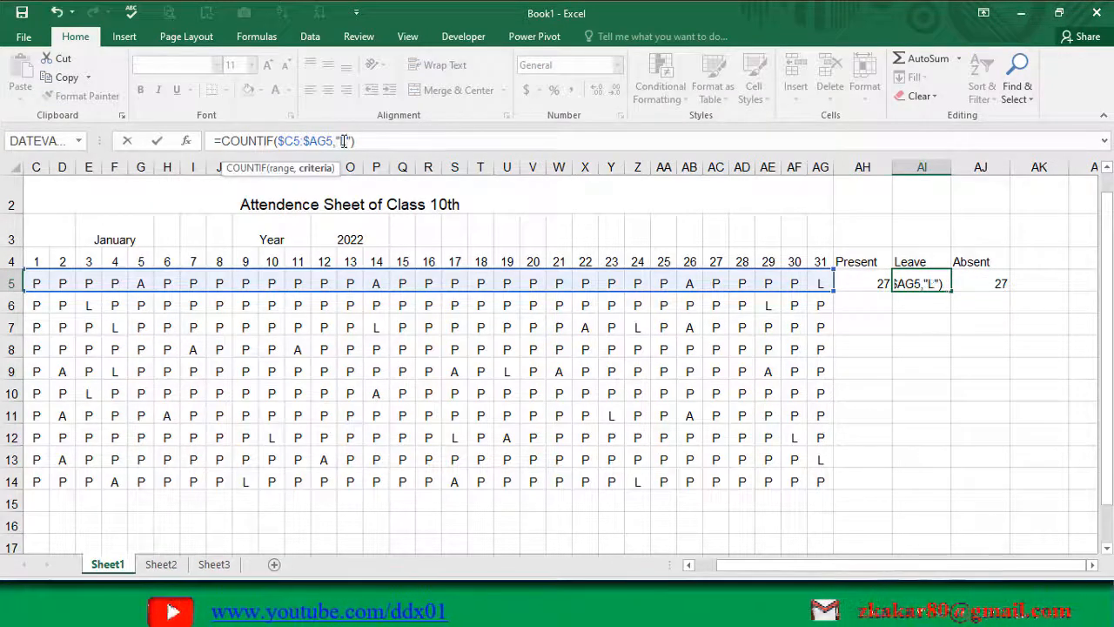
pyautogui.press('Return')
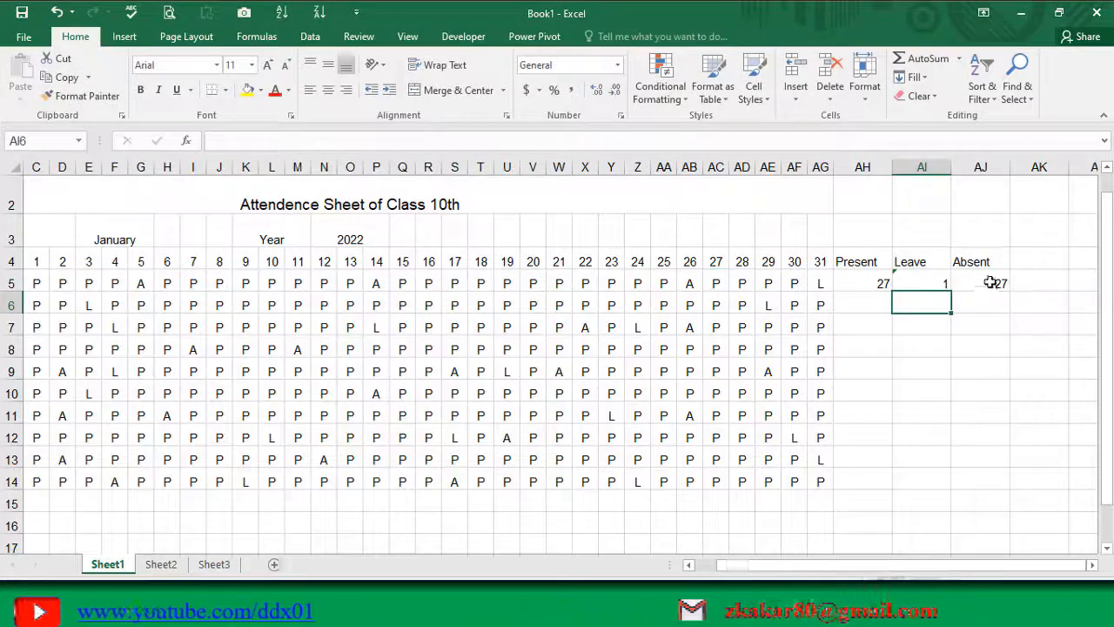
pyautogui.click(983, 285)
pyautogui.click(346, 141)
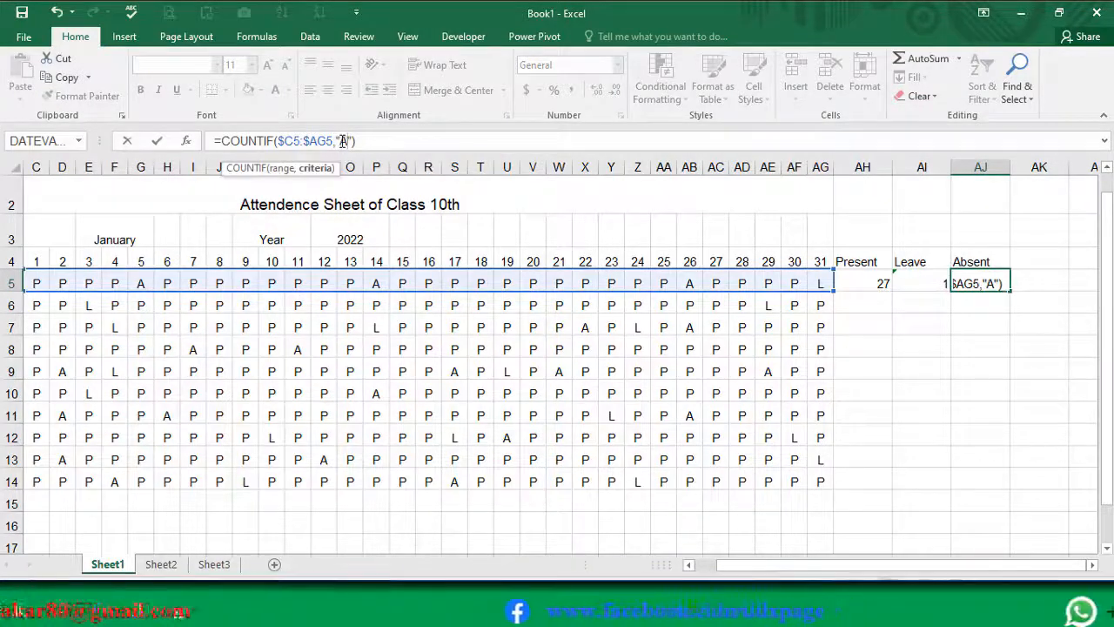
pyautogui.press('Return')
# Step: Fill the Present formula from AH5 down to AH6 and check which row the copied formula counts
pyautogui.click(869, 284)
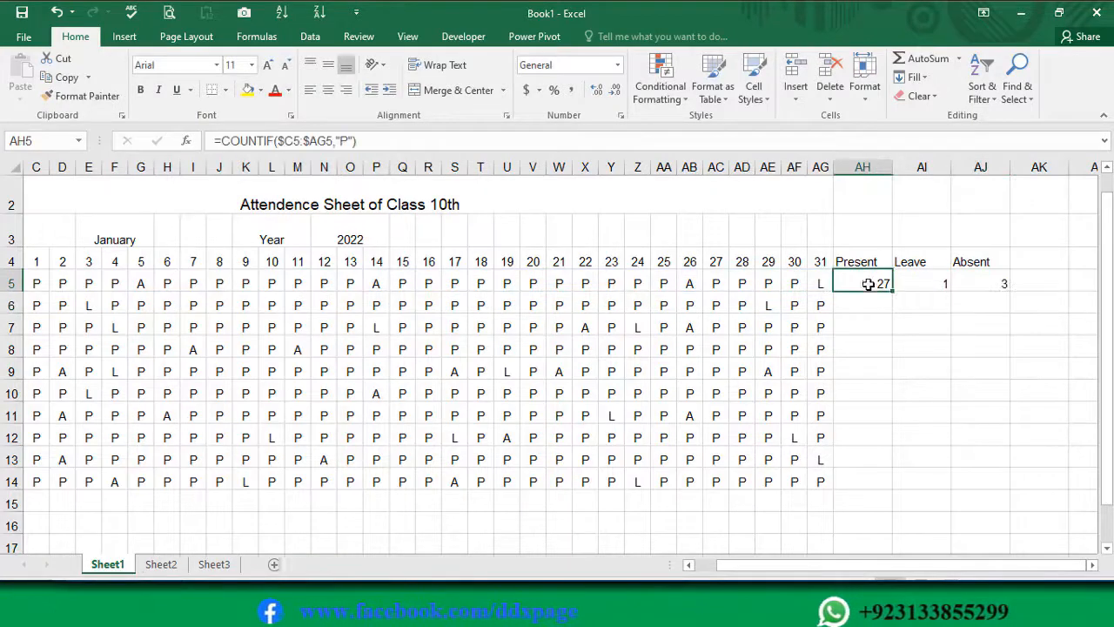
pyautogui.moveTo(891, 294); pyautogui.dragTo(888, 315)
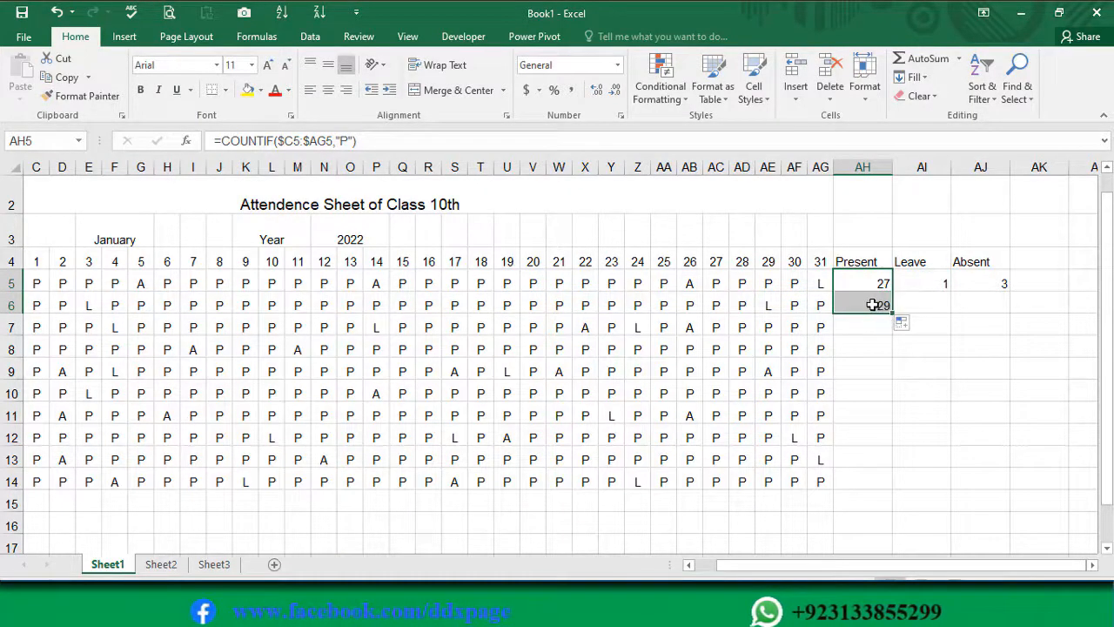
pyautogui.doubleClick(870, 307)
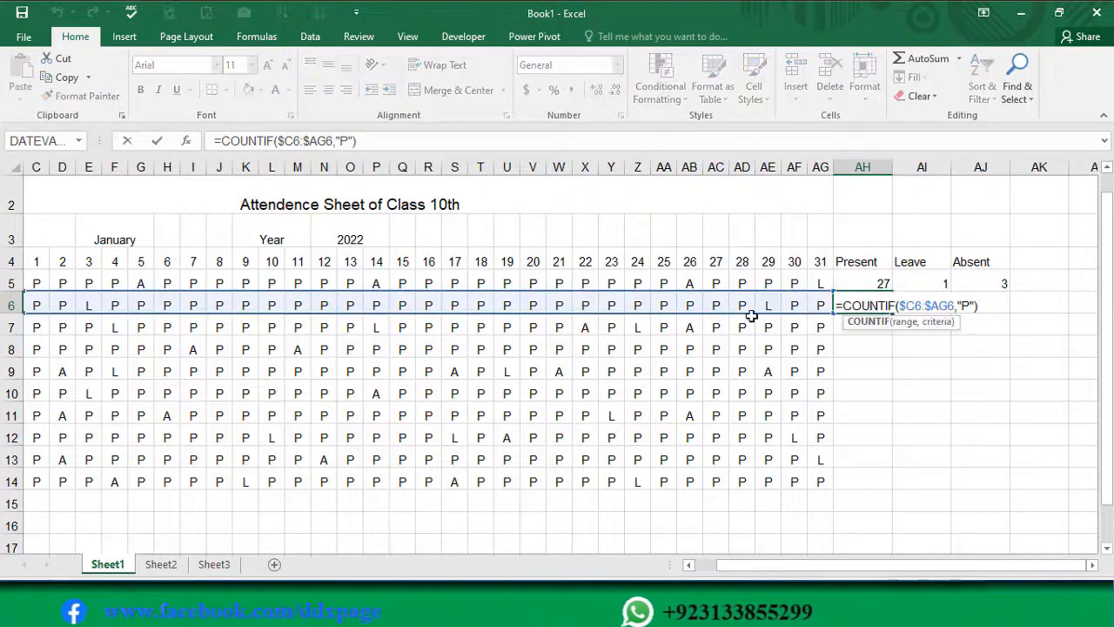
pyautogui.press('Escape')
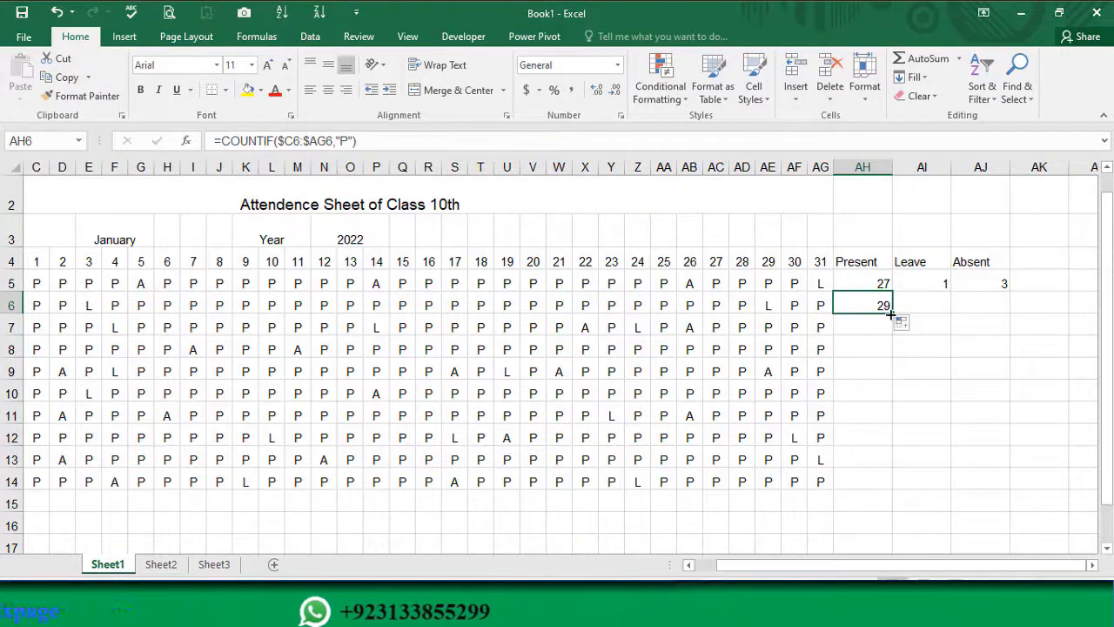
# Step: Fill the Present COUNTIF formula down through AH14, checking the range it counts in AH7
pyautogui.moveTo(892, 314); pyautogui.dragTo(892, 336)
pyautogui.click(870, 324)
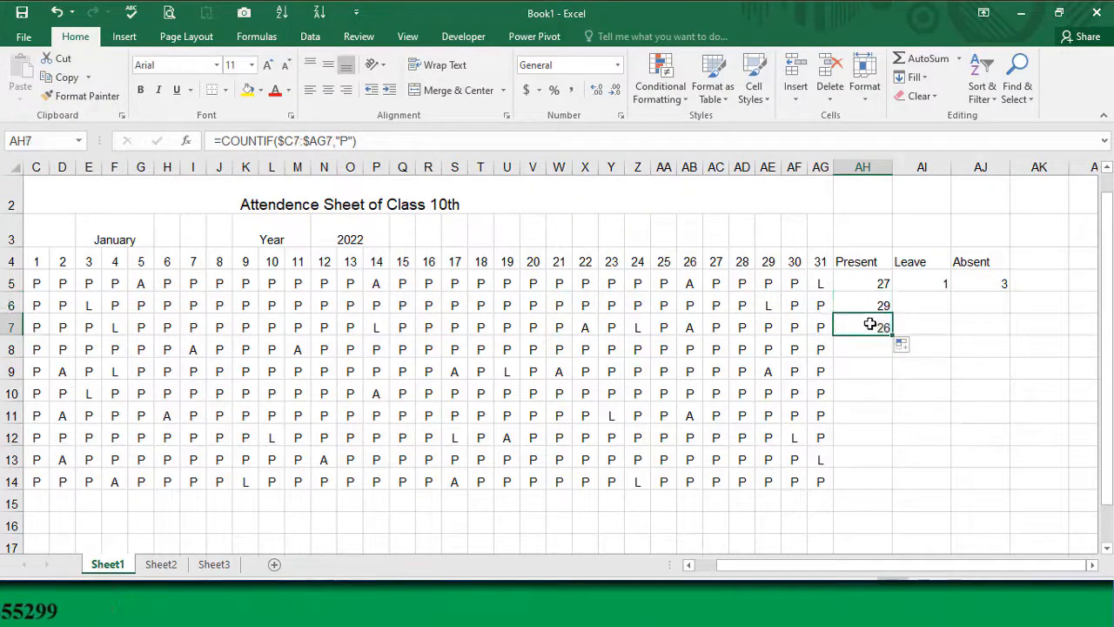
pyautogui.doubleClick(870, 324)
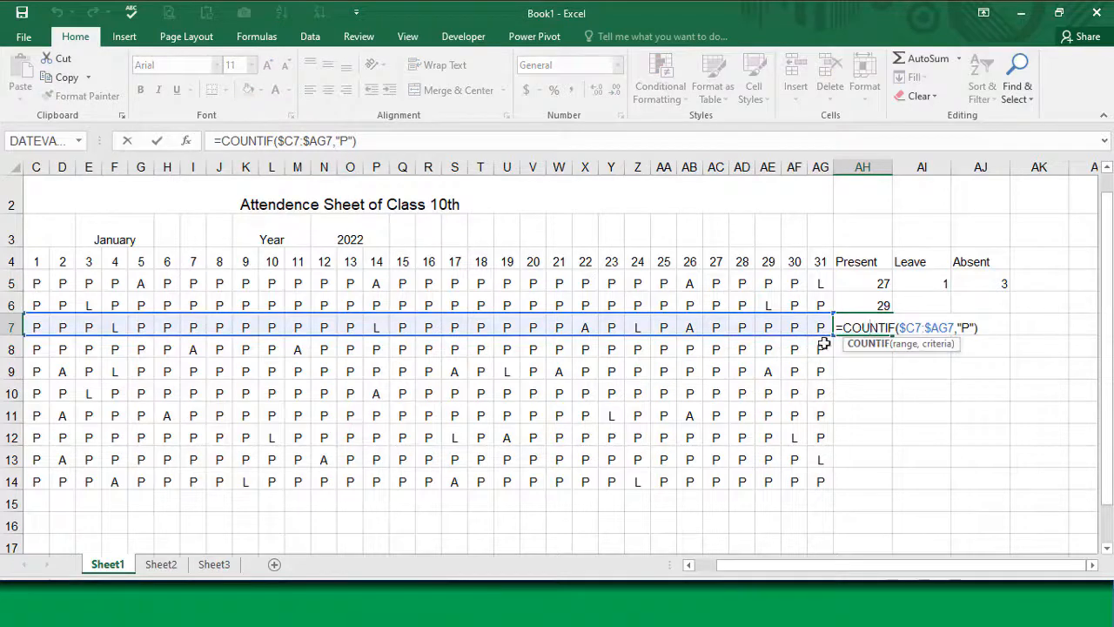
pyautogui.press('Escape')
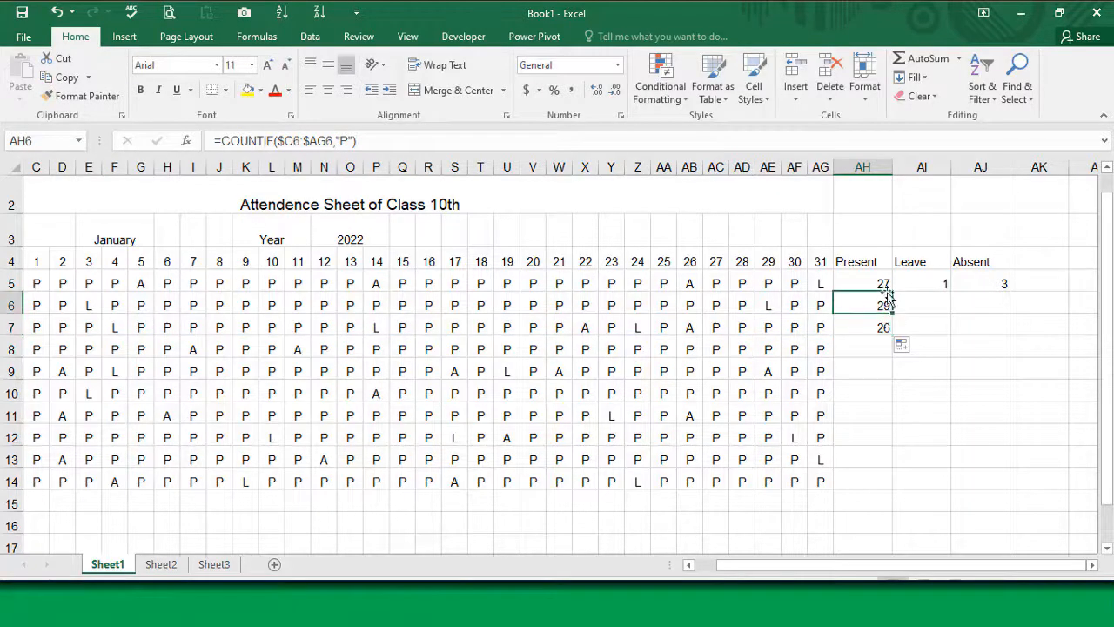
pyautogui.moveTo(891, 352); pyautogui.dragTo(891, 495)
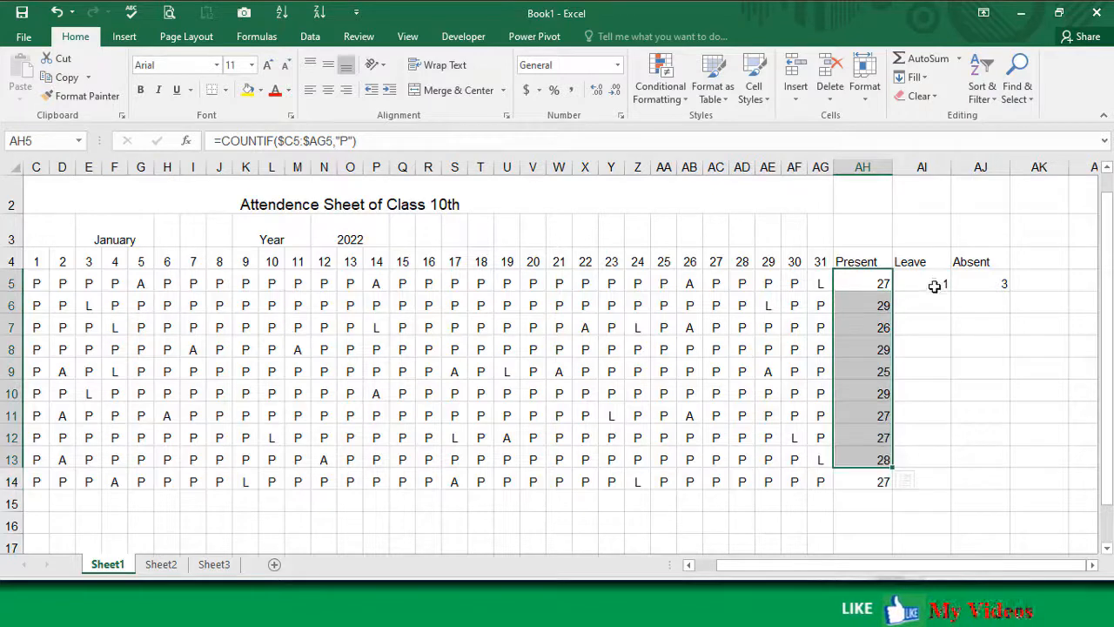
# Step: Fill the Leave formula from AI5 and the Absent formula from AJ5 down to row 14
pyautogui.click(934, 286)
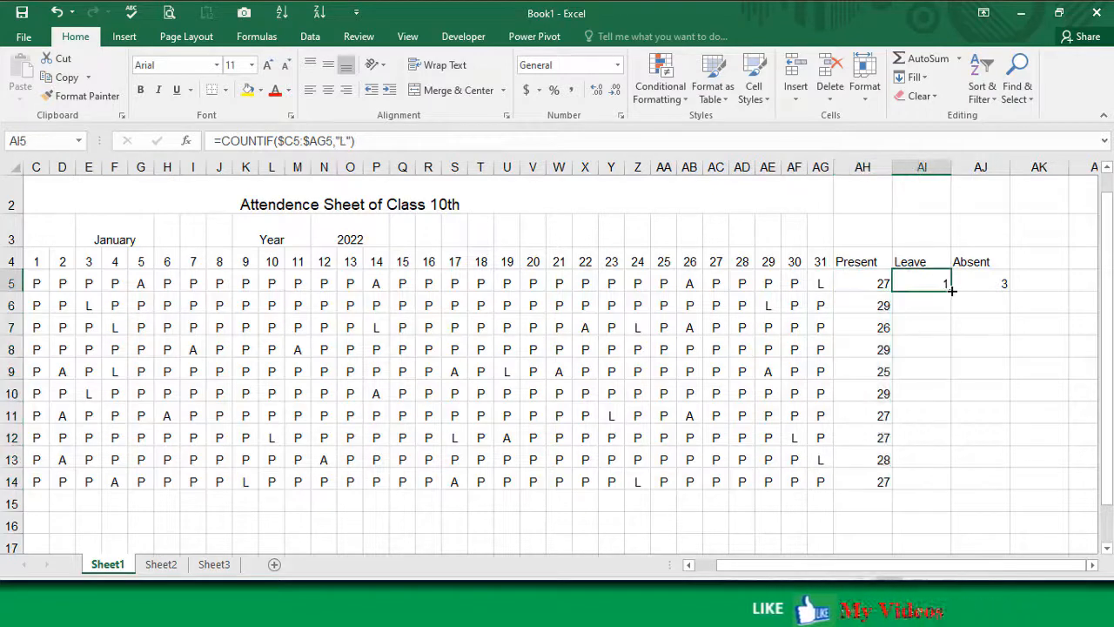
pyautogui.moveTo(951, 293); pyautogui.dragTo(952, 490)
pyautogui.click(1001, 285)
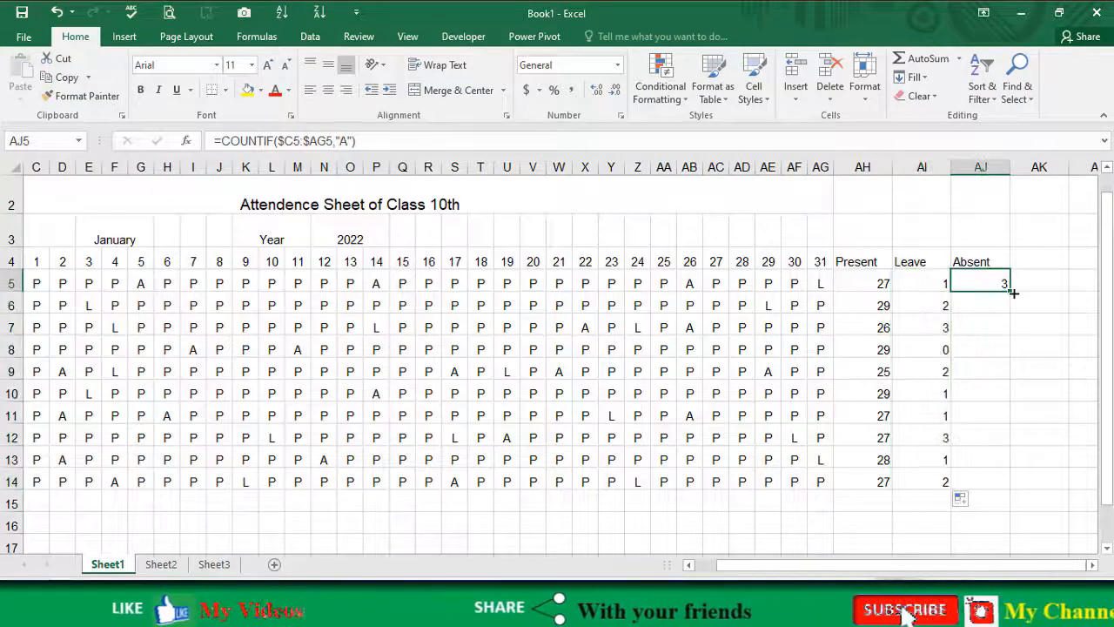
pyautogui.moveTo(1010, 291); pyautogui.dragTo(1003, 494)
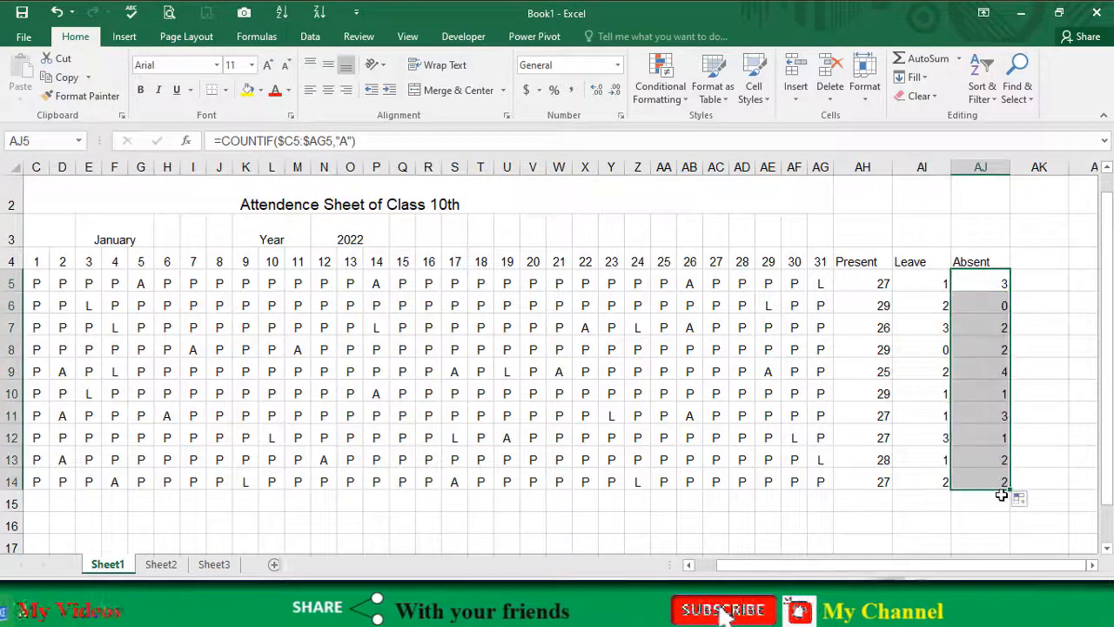
# Step: Compare the row 8 Leave and Absent totals with the marks in C8:AG8, and review the Present column and the row 5 formulas
pyautogui.click(937, 351)
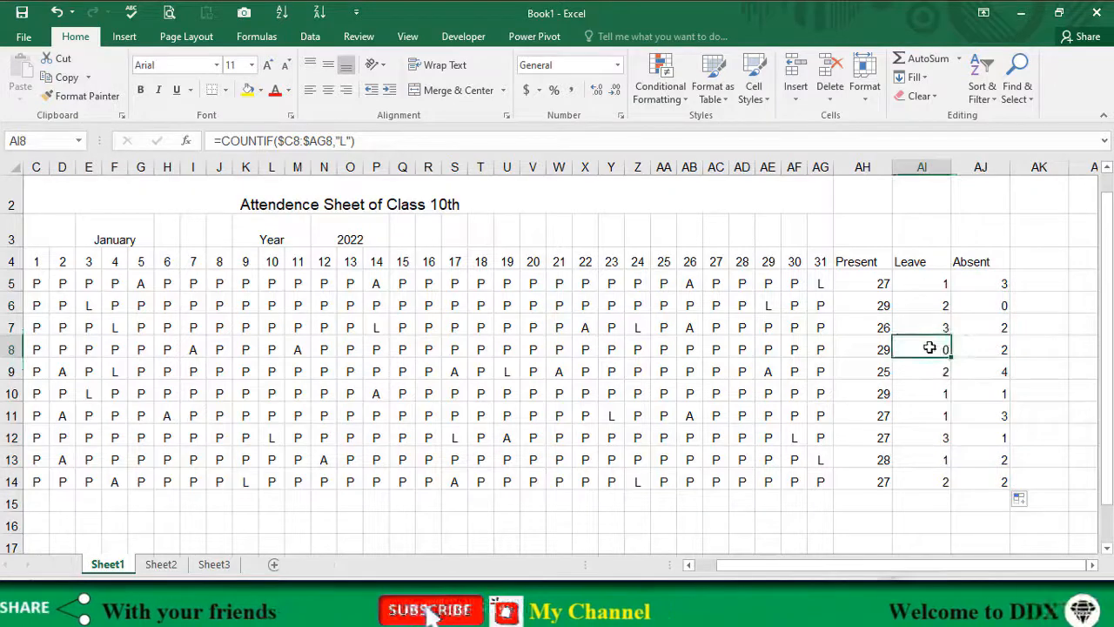
pyautogui.click(984, 348)
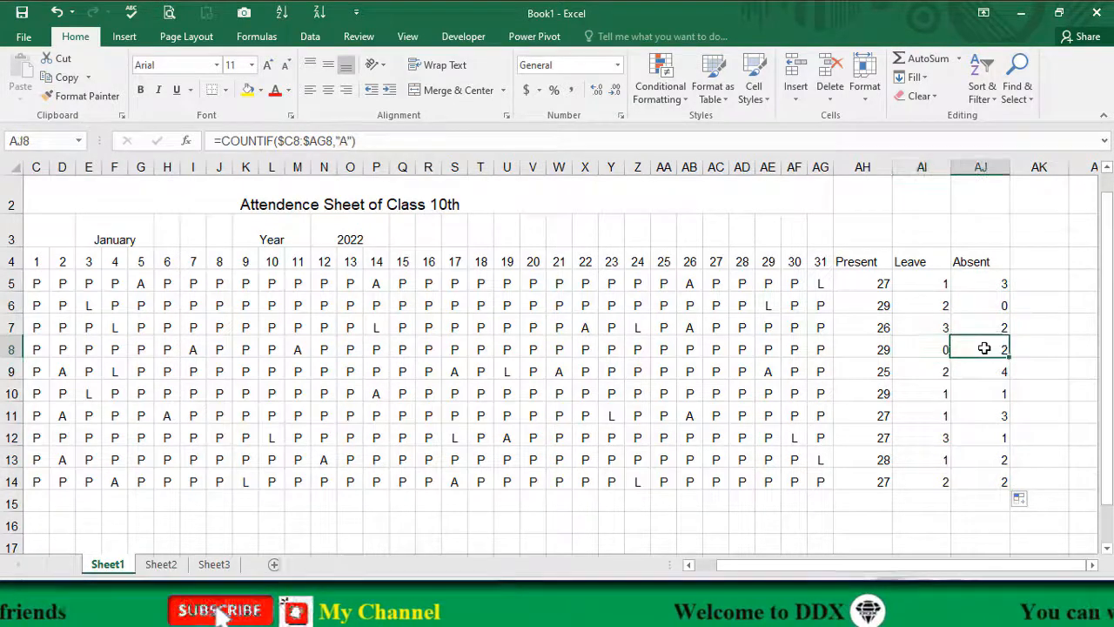
pyautogui.click(933, 349)
pyautogui.moveTo(807, 350); pyautogui.dragTo(205, 347)
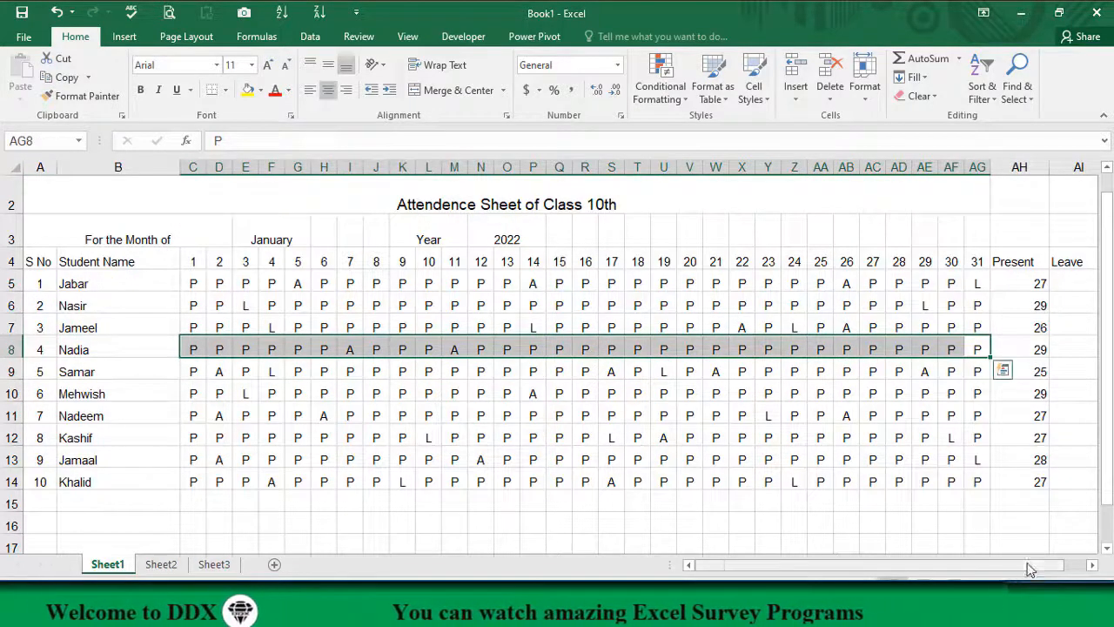
pyautogui.hscroll(3, 940, 570)
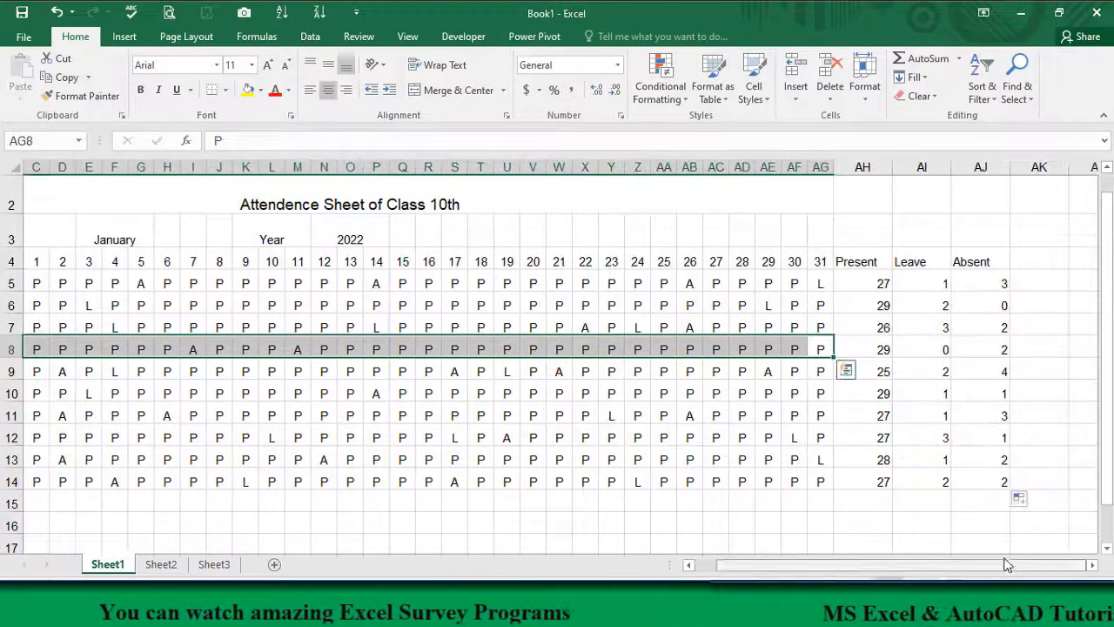
pyautogui.moveTo(881, 281); pyautogui.dragTo(885, 485)
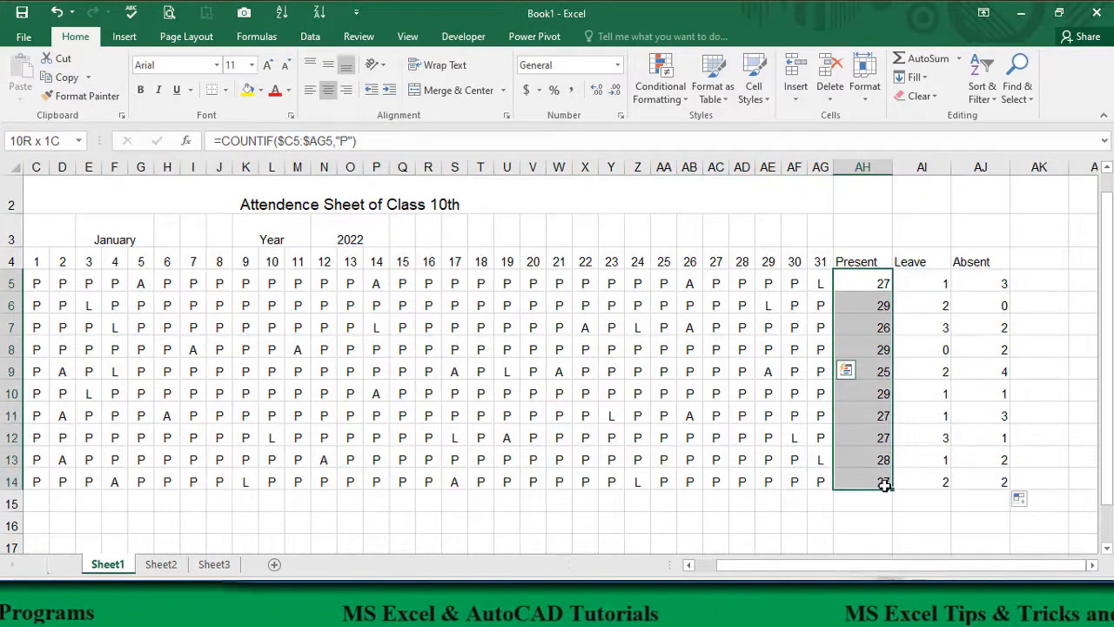
pyautogui.click(872, 285)
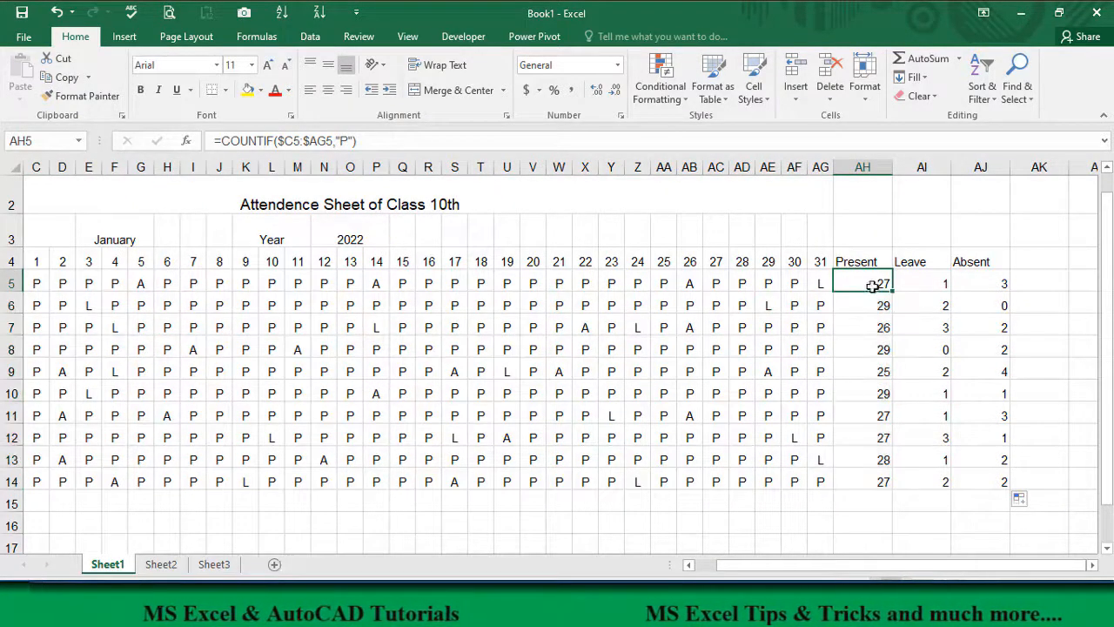
pyautogui.click(938, 282)
pyautogui.click(988, 281)
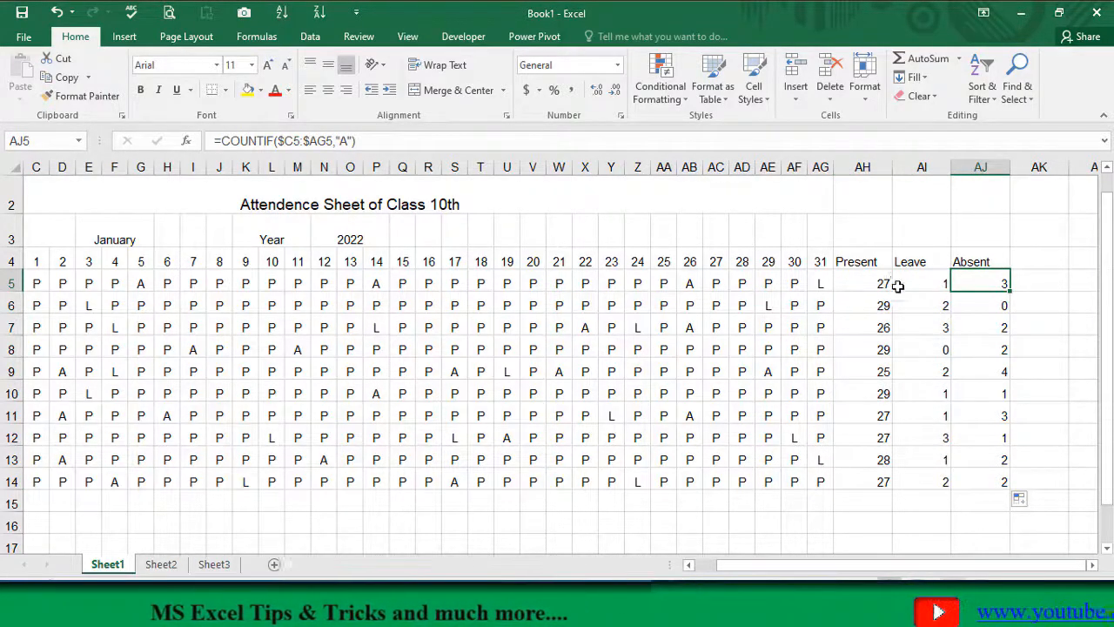
# Step: Center the Present, Leave and Absent headings and totals in AH4:AJ14 and narrow columns AH to AJ
pyautogui.moveTo(864, 266); pyautogui.dragTo(1001, 477)
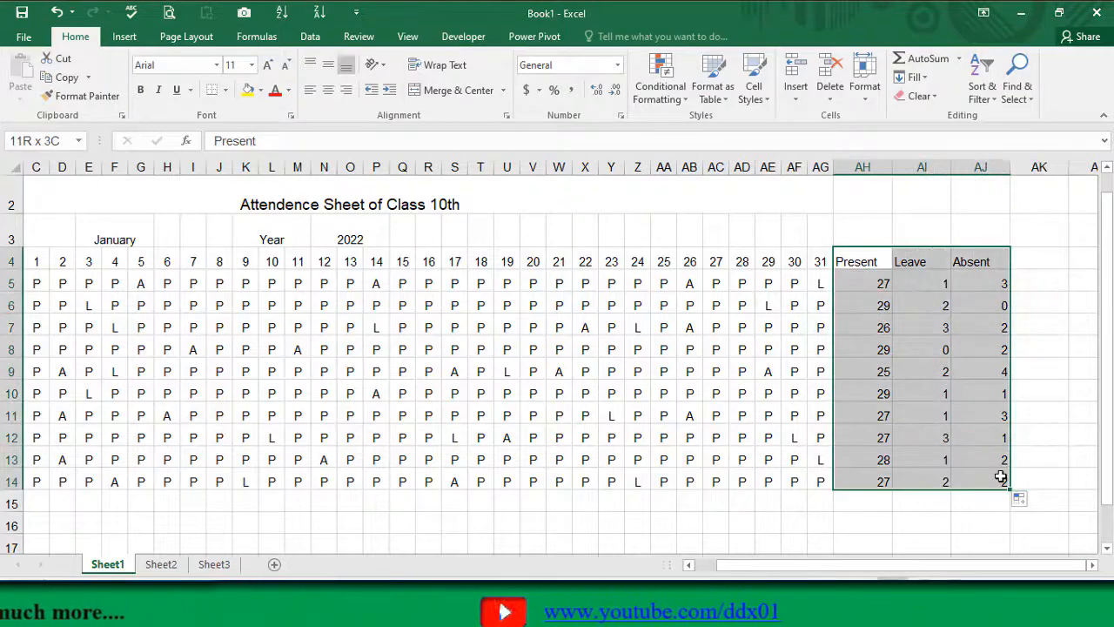
pyautogui.click(330, 91)
pyautogui.click(864, 372)
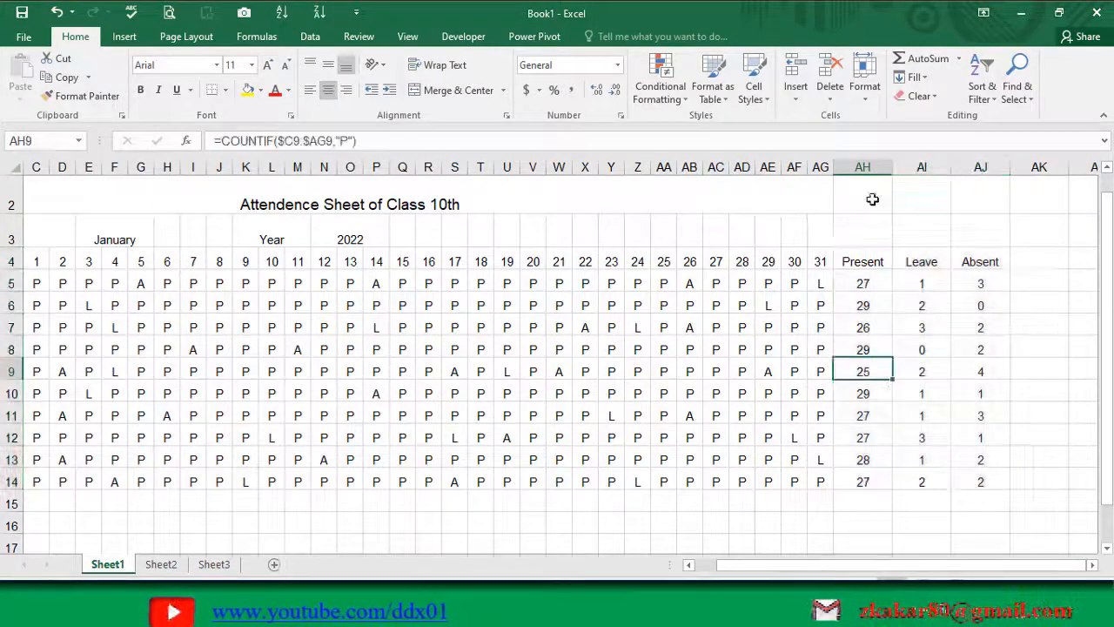
pyautogui.moveTo(877, 166)
pyautogui.mouseDown()
pyautogui.moveTo(981, 166)
pyautogui.moveTo(940, 166)
pyautogui.mouseUp()
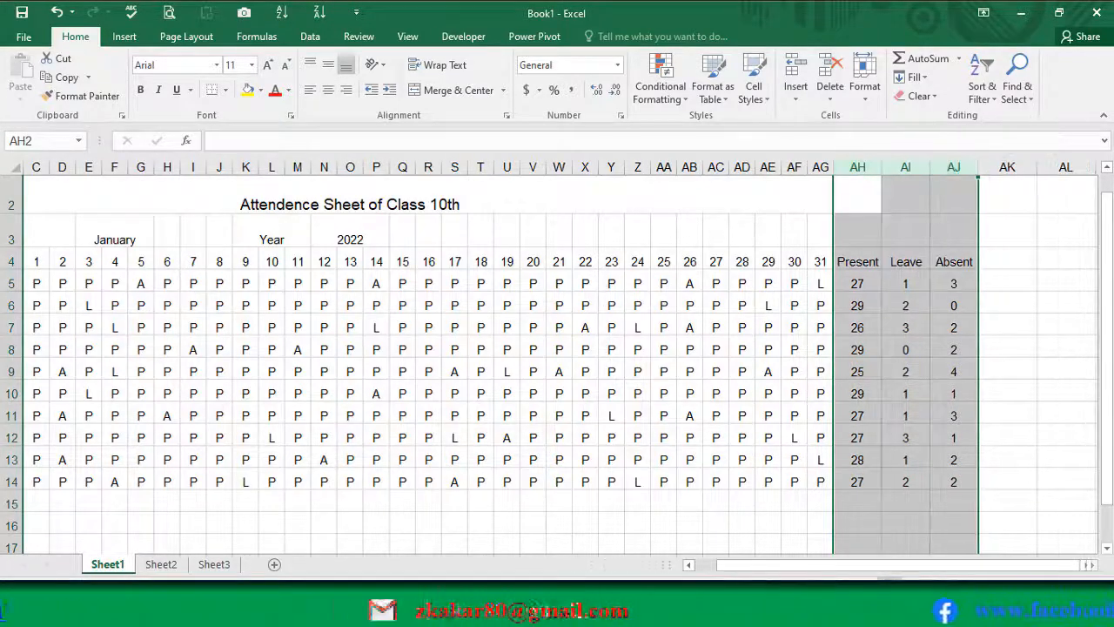
# Step: Apply All Borders and Thick Outside Borders to the attendance table A4:AJ14
pyautogui.moveTo(879, 564); pyautogui.dragTo(866, 564)
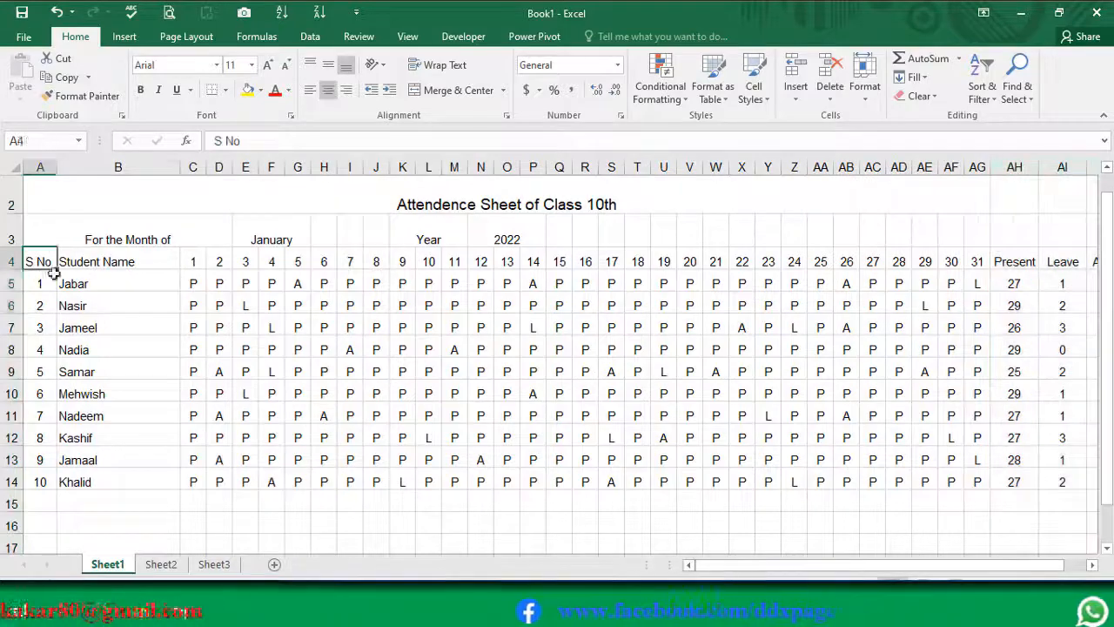
pyautogui.moveTo(34, 261); pyautogui.dragTo(948, 480)
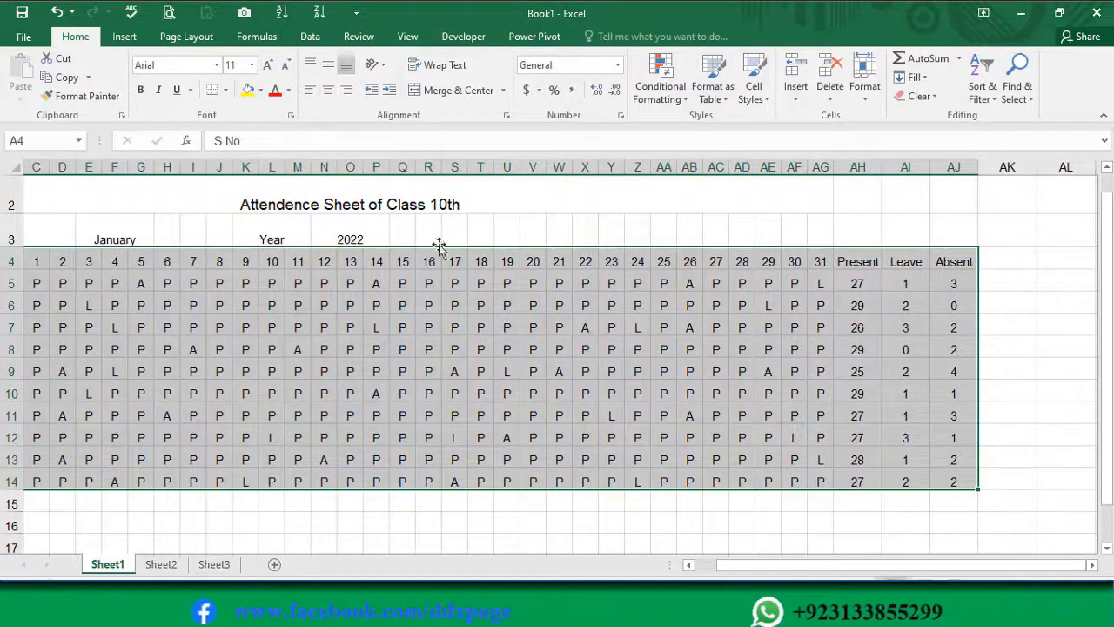
pyautogui.click(225, 90)
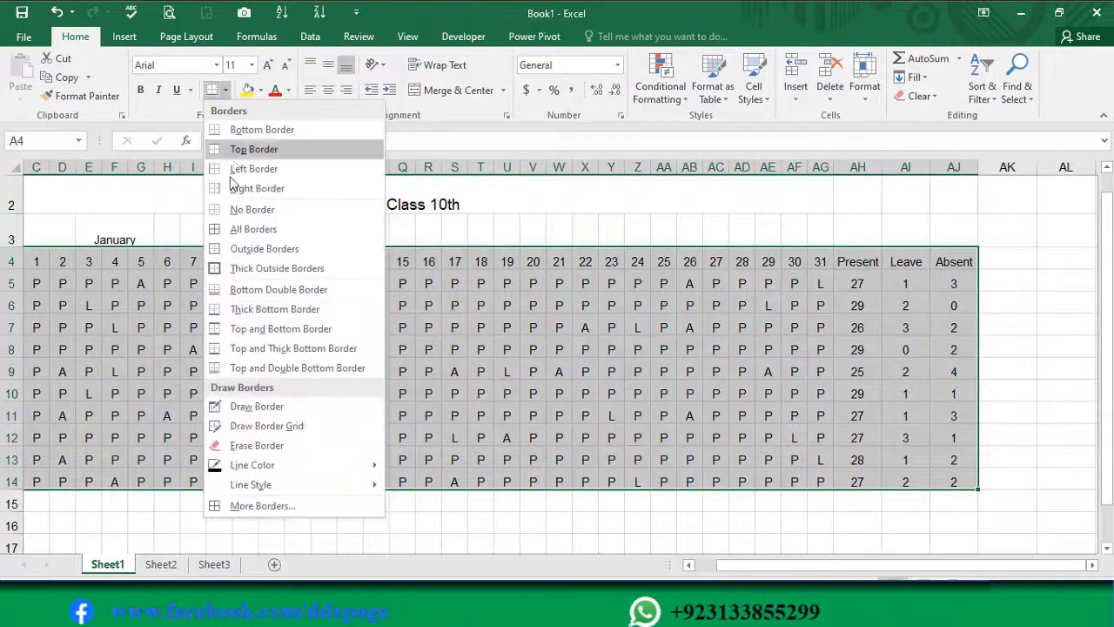
pyautogui.click(219, 232)
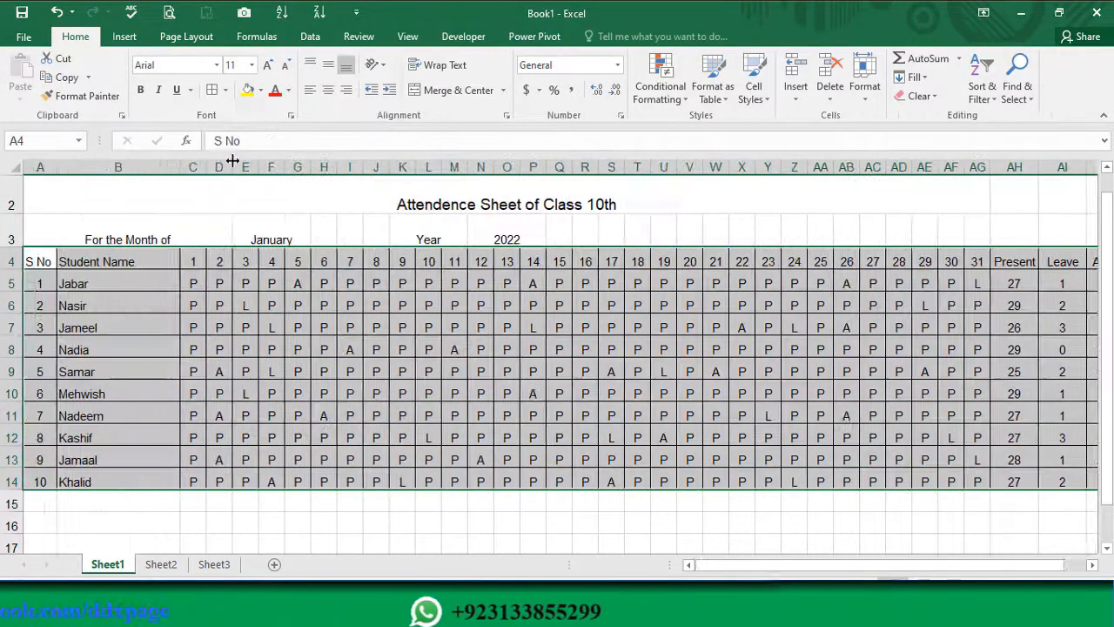
pyautogui.click(226, 91)
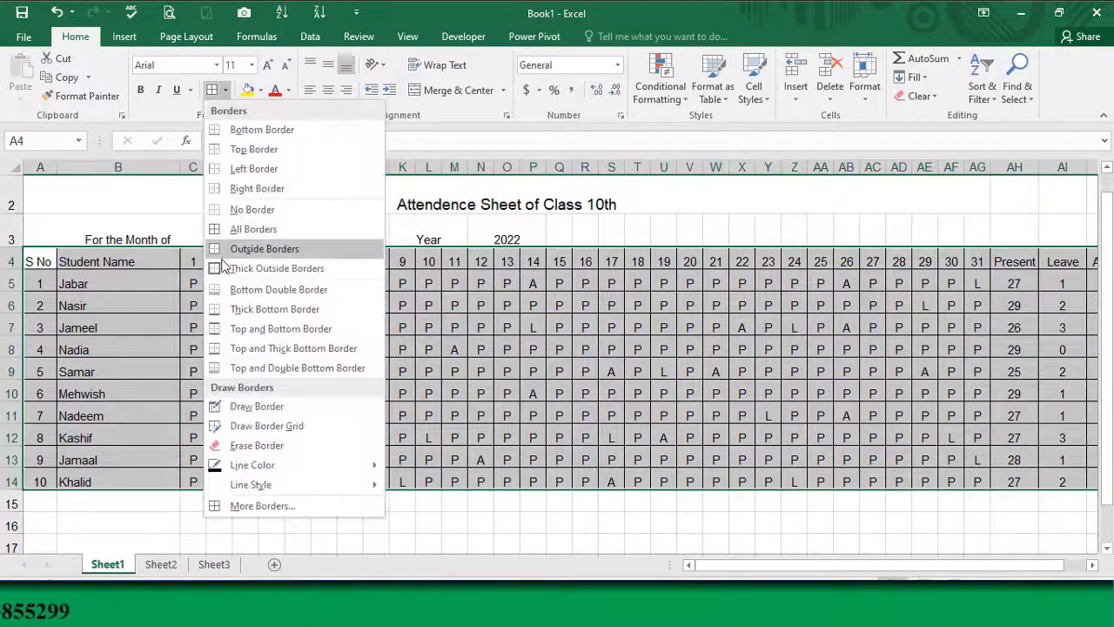
pyautogui.click(223, 270)
pyautogui.click(211, 311)
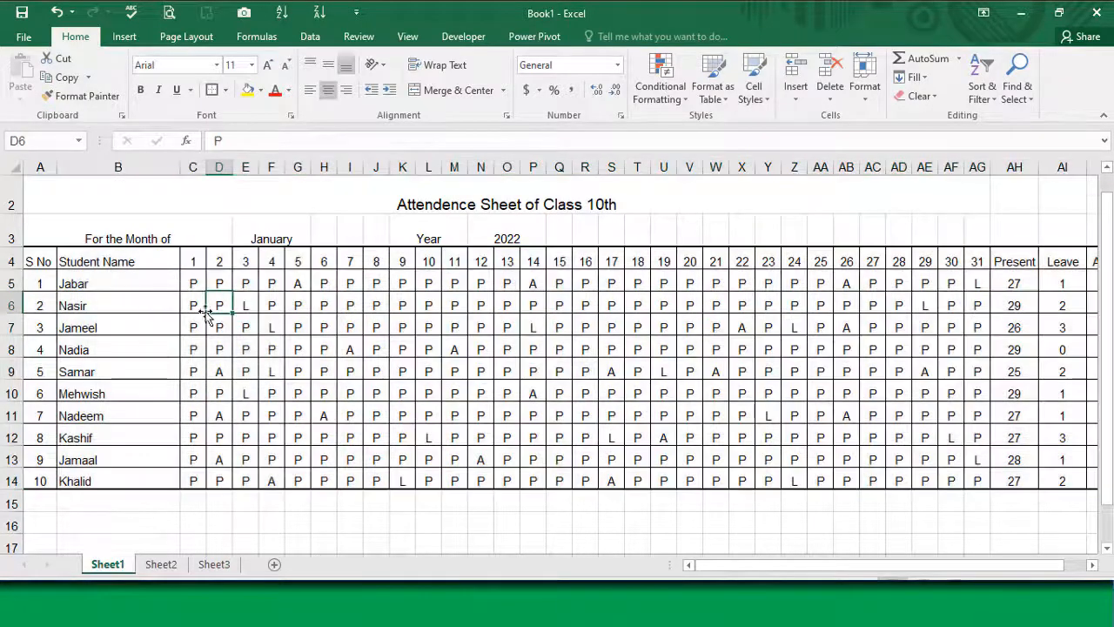
# Step: Apply Thick Outside Borders to the header row A4:AJ4
pyautogui.moveTo(41, 261); pyautogui.dragTo(1108, 264)
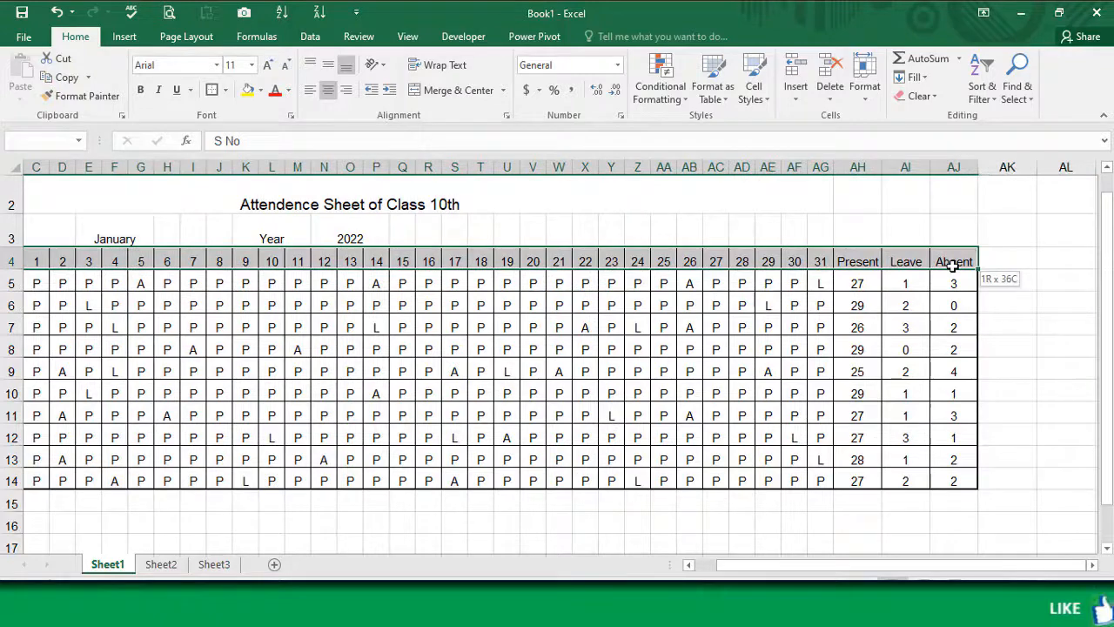
pyautogui.moveTo(953, 265); pyautogui.dragTo(954, 265)
pyautogui.click(215, 91)
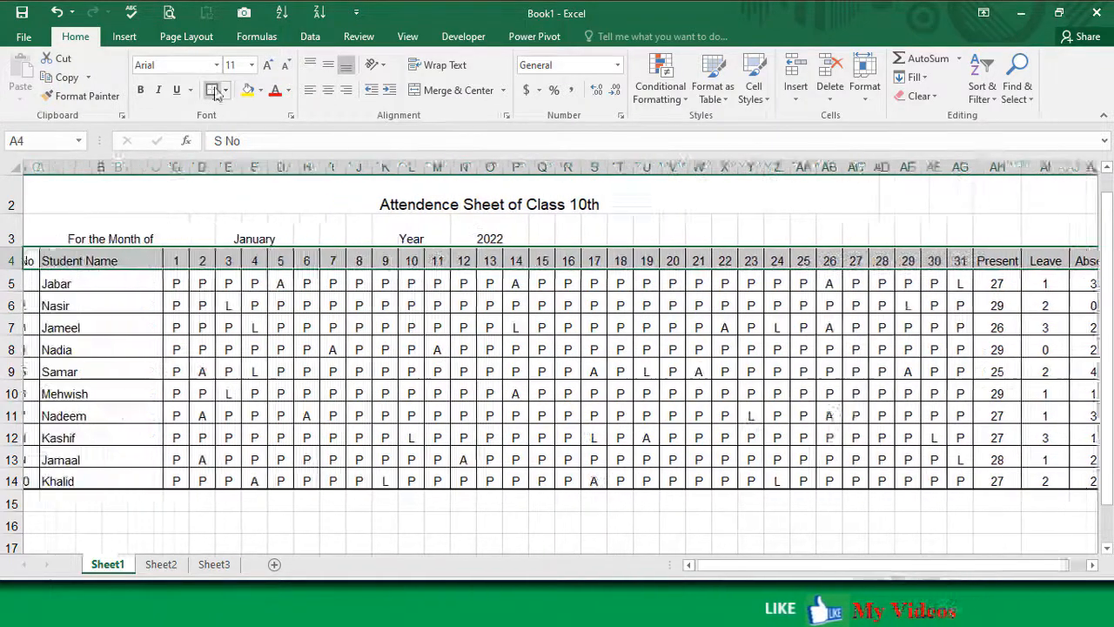
pyautogui.click(611, 349)
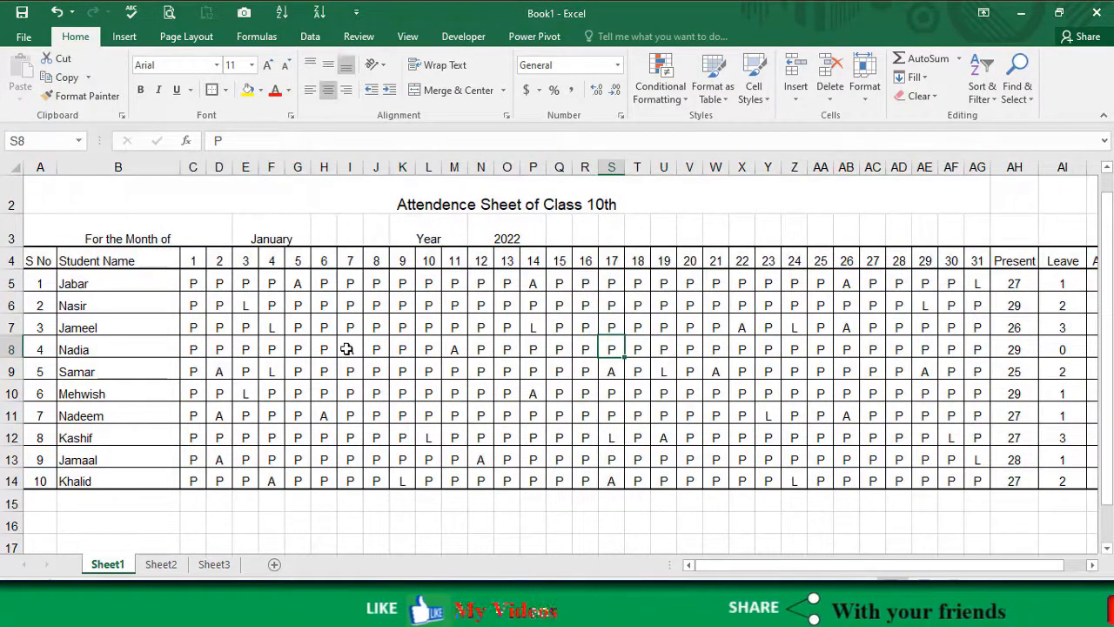
pyautogui.scroll(-1, 347, 349)
pyautogui.scroll(2, 355, 333)
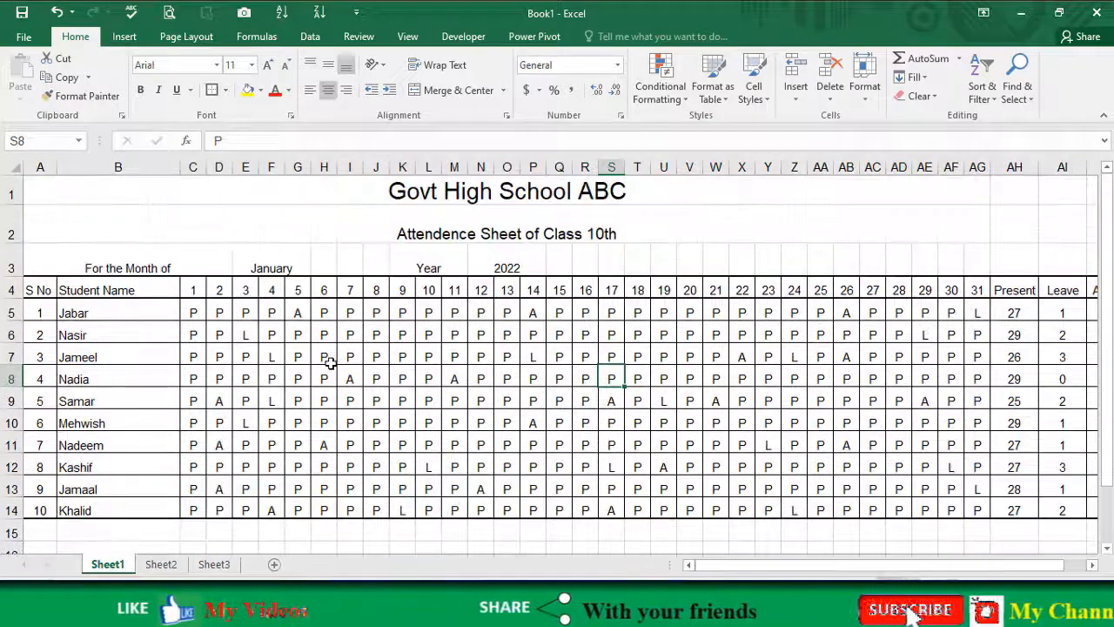
pyautogui.click(322, 349)
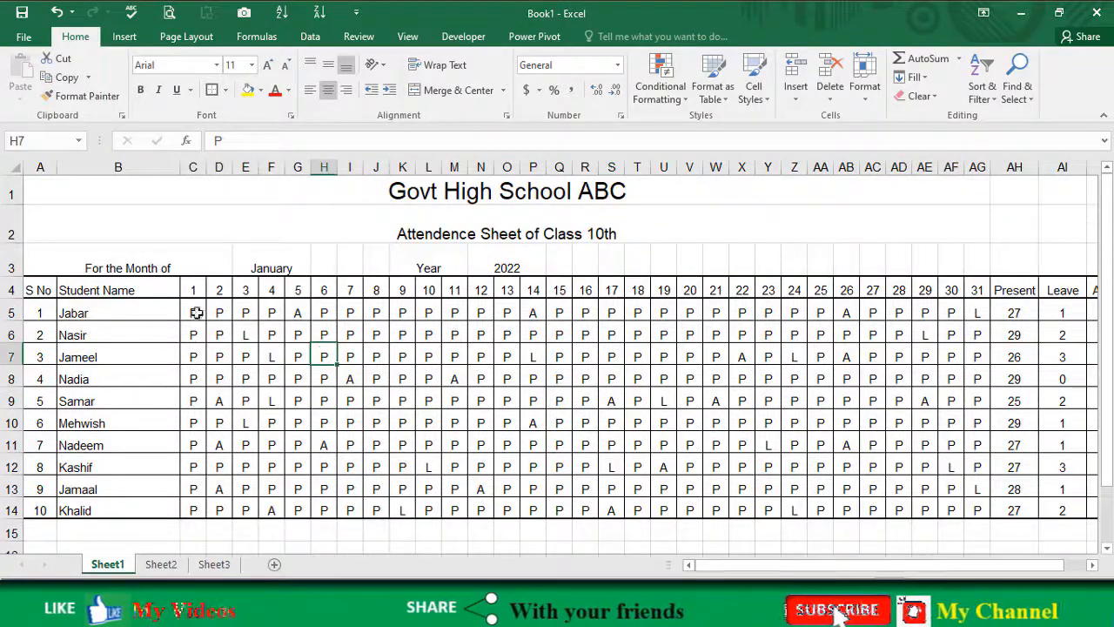
pyautogui.press('Right')
pyautogui.press('Down')
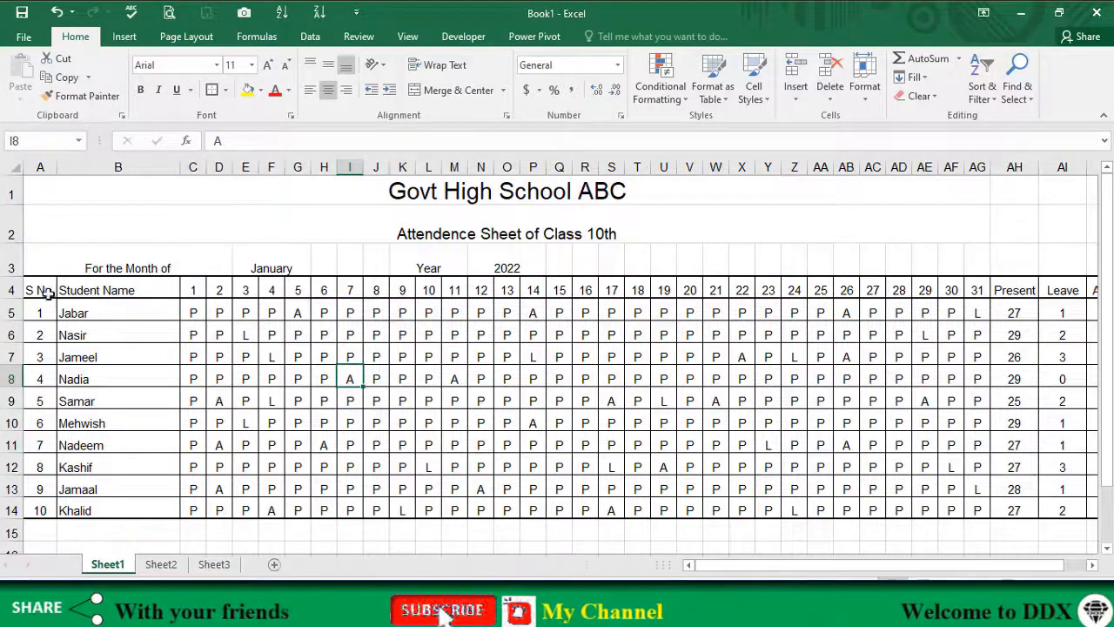
# Step: Fill the header row A4:AJ4 with a light orange theme colour
pyautogui.moveTo(48, 294); pyautogui.dragTo(952, 287)
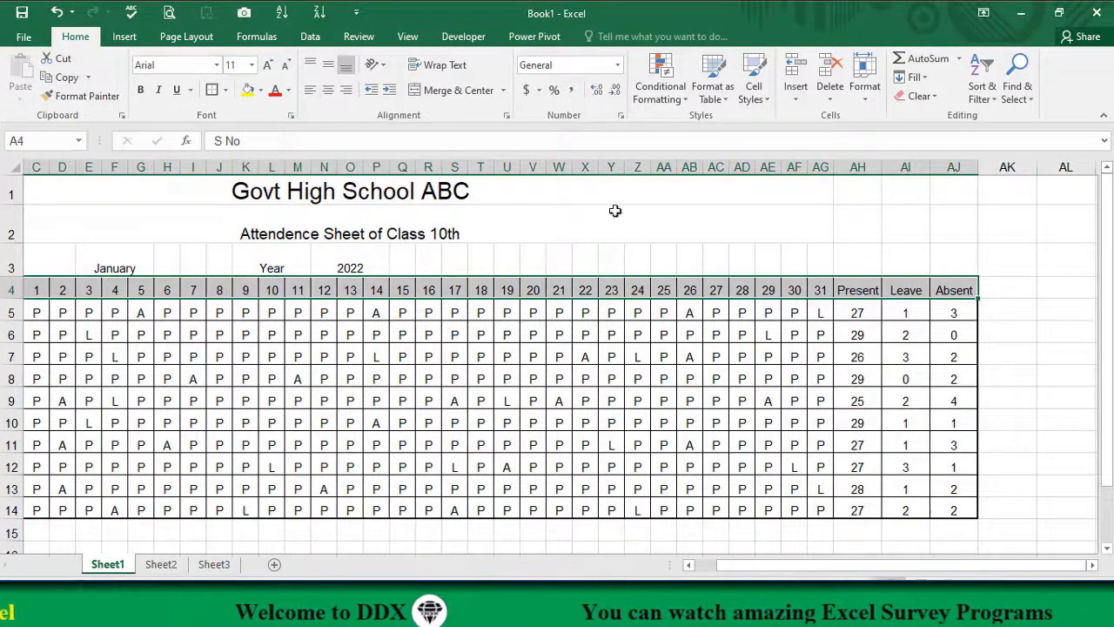
pyautogui.click(260, 91)
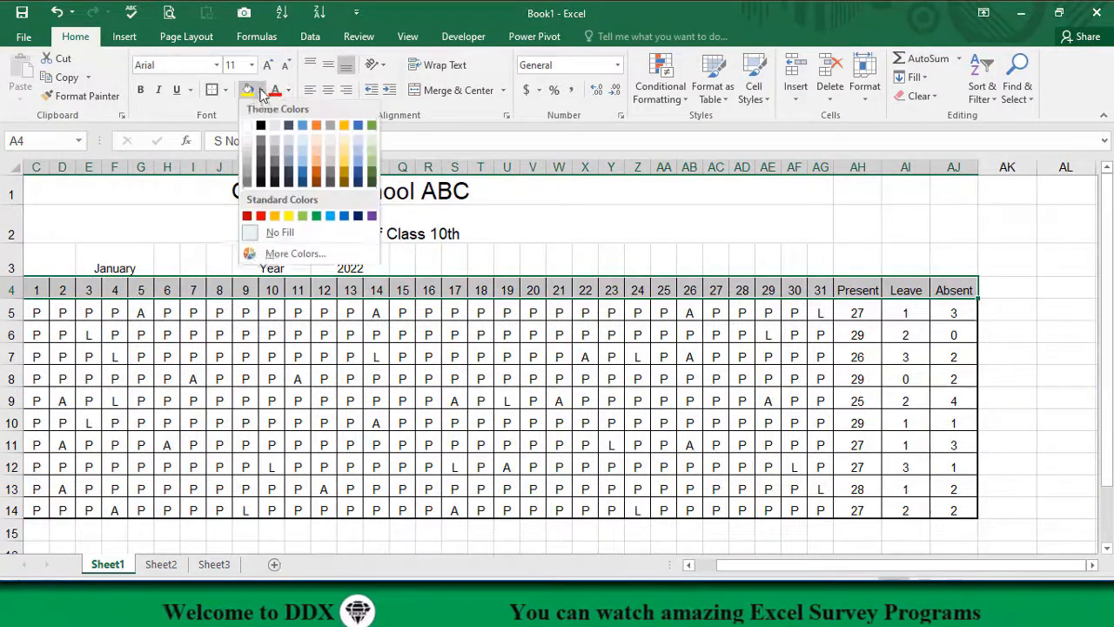
pyautogui.click(317, 171)
# Step: Fill the daily attendance marks in C5:AG14 with a light green theme colour
pyautogui.hscroll(-3, 277, 287)
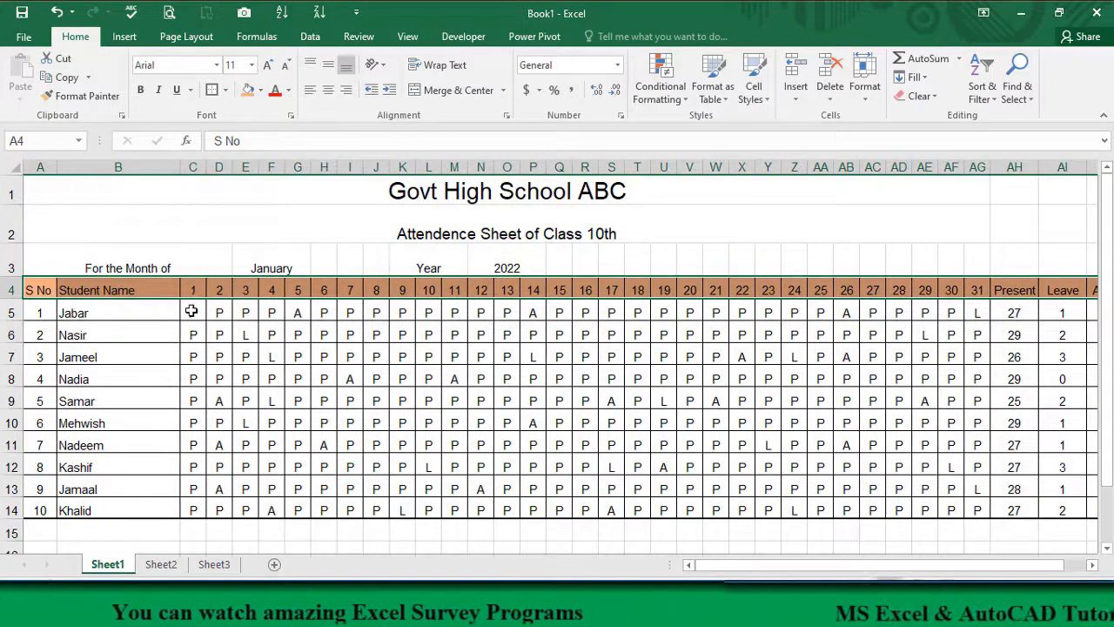
pyautogui.moveTo(191, 311); pyautogui.dragTo(955, 510)
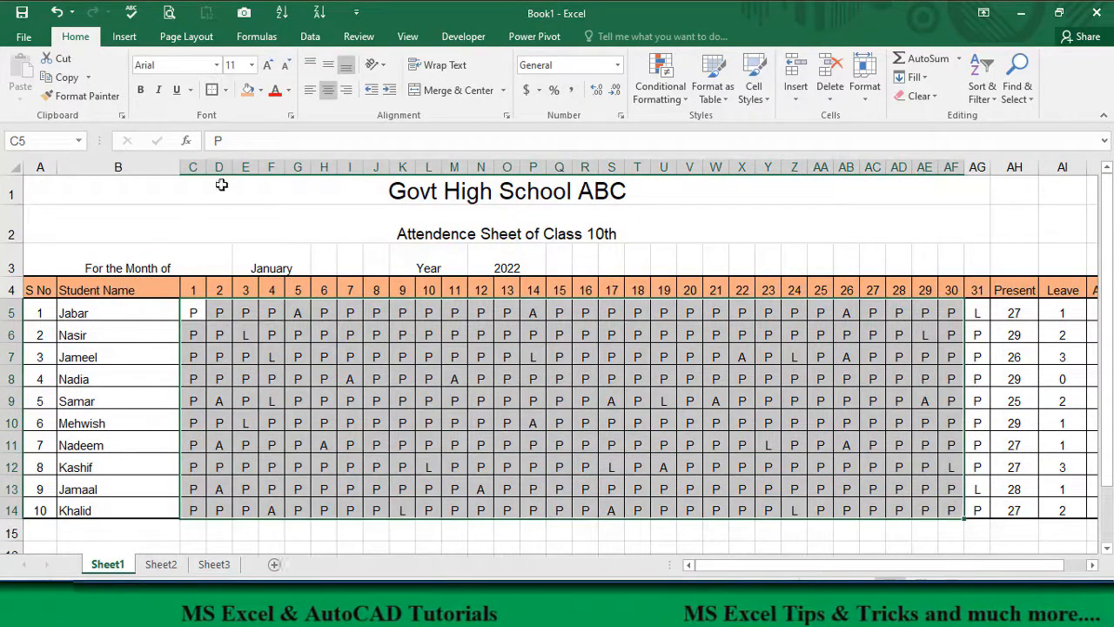
pyautogui.click(261, 91)
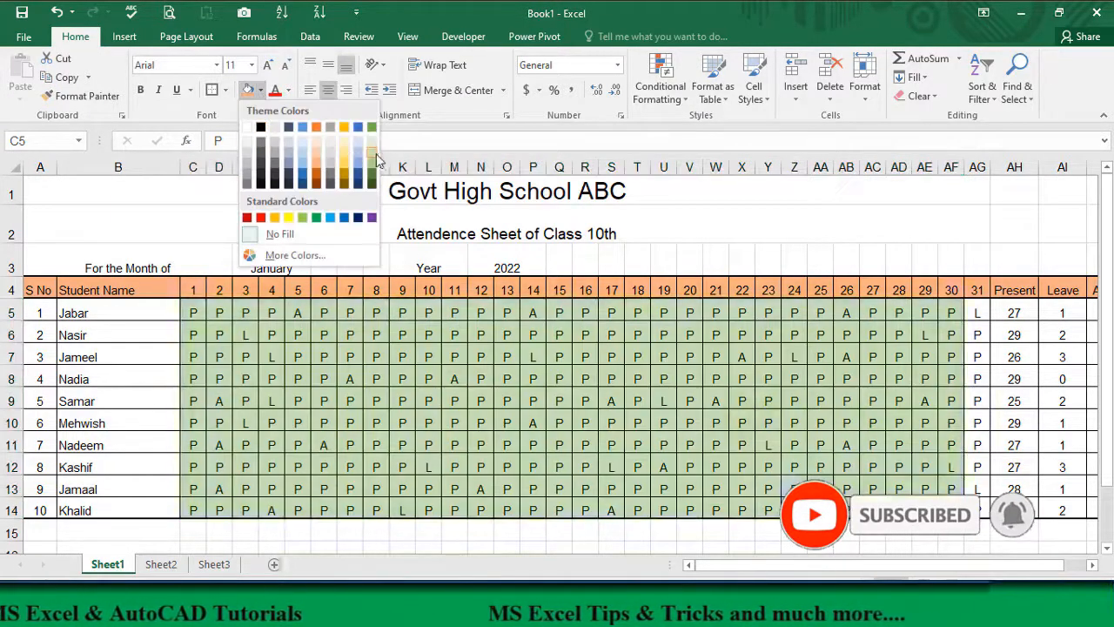
pyautogui.click(374, 157)
# Step: Fill the student names B5:B14 with standard orange and the serial numbers A5:A14 with a grey theme colour
pyautogui.moveTo(79, 312); pyautogui.dragTo(100, 509)
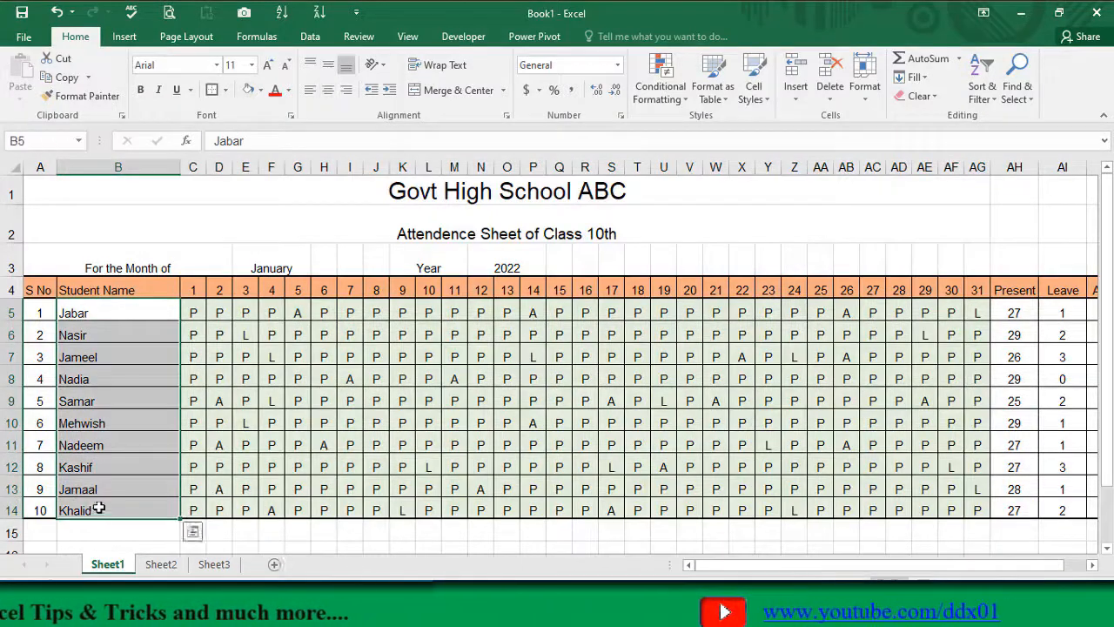
pyautogui.click(261, 90)
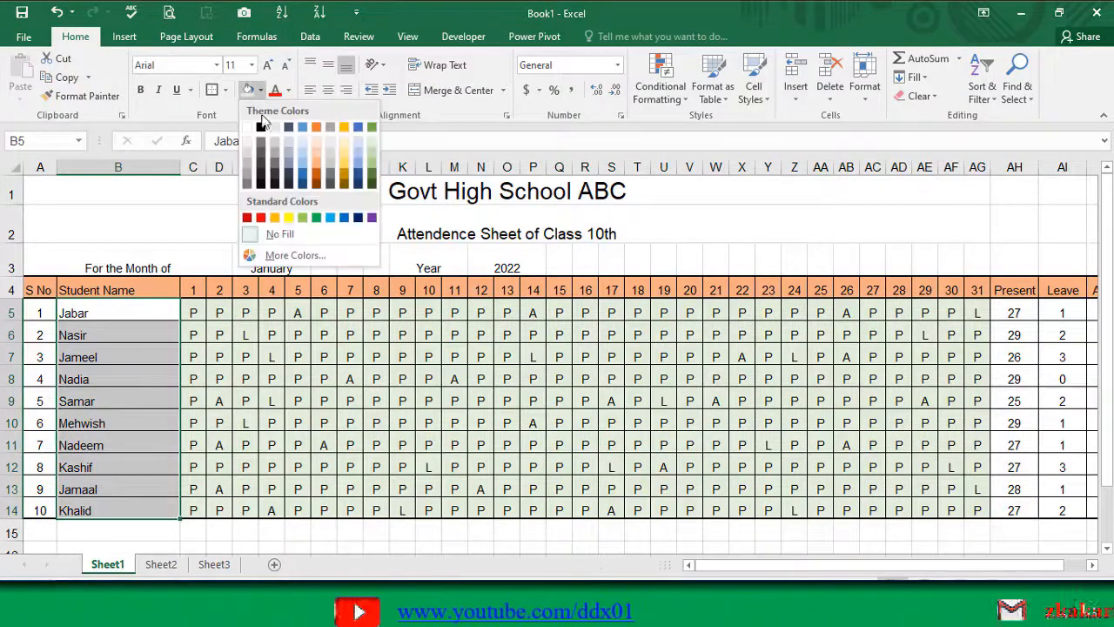
pyautogui.click(277, 225)
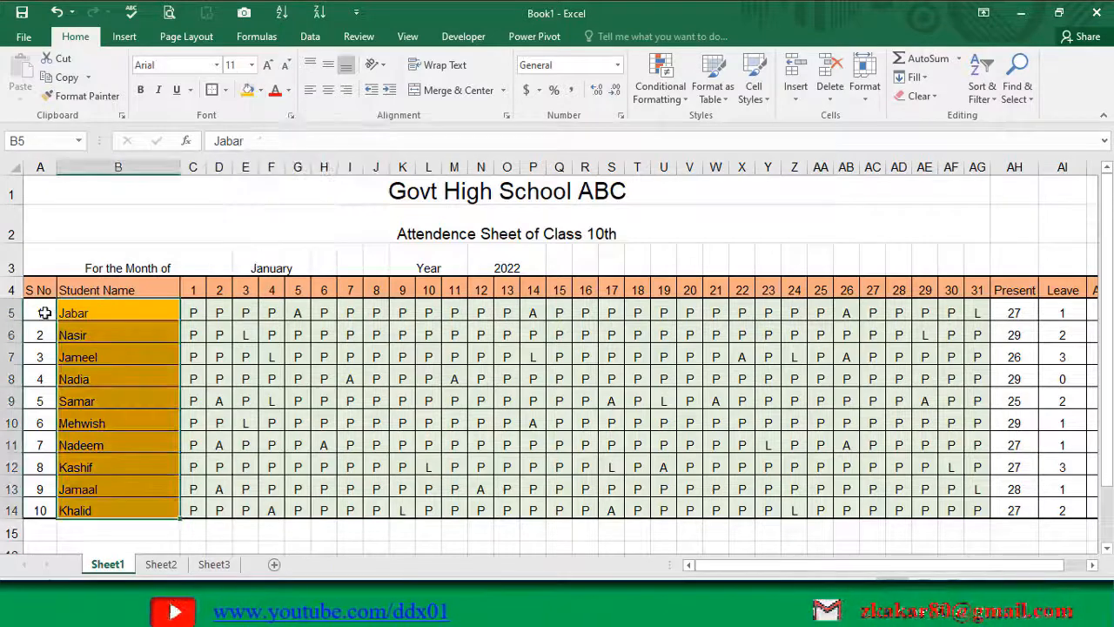
pyautogui.moveTo(44, 313); pyautogui.dragTo(35, 510)
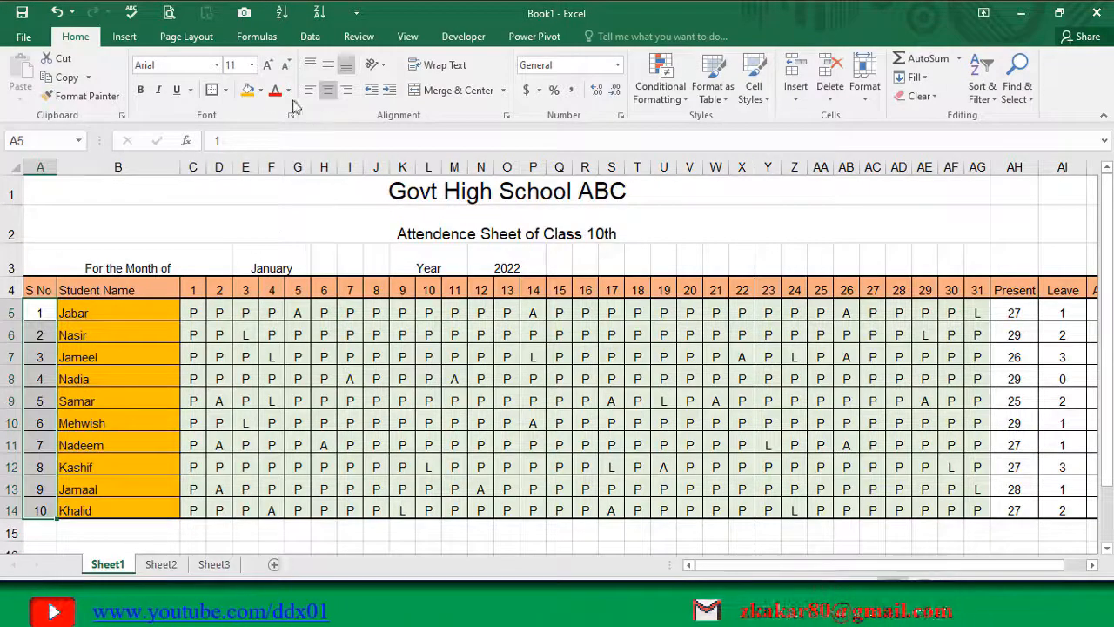
pyautogui.click(261, 90)
pyautogui.click(331, 165)
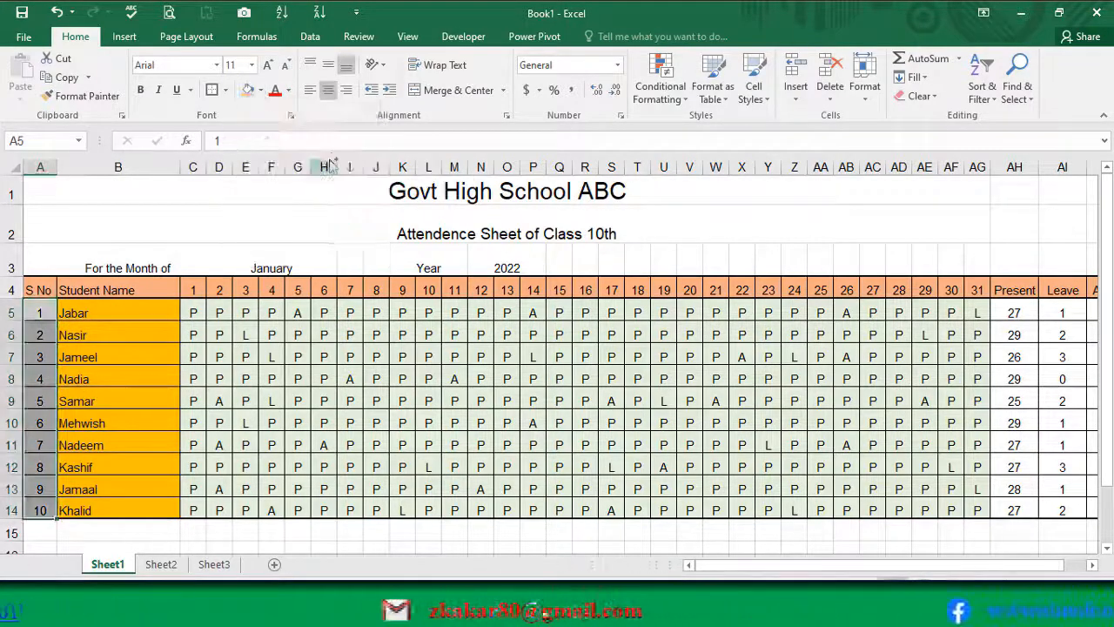
# Step: Fill the Present totals AH5:AH14 with standard green and the Leave totals AI5:AI14 with standard yellow
pyautogui.moveTo(1009, 315); pyautogui.dragTo(1015, 505)
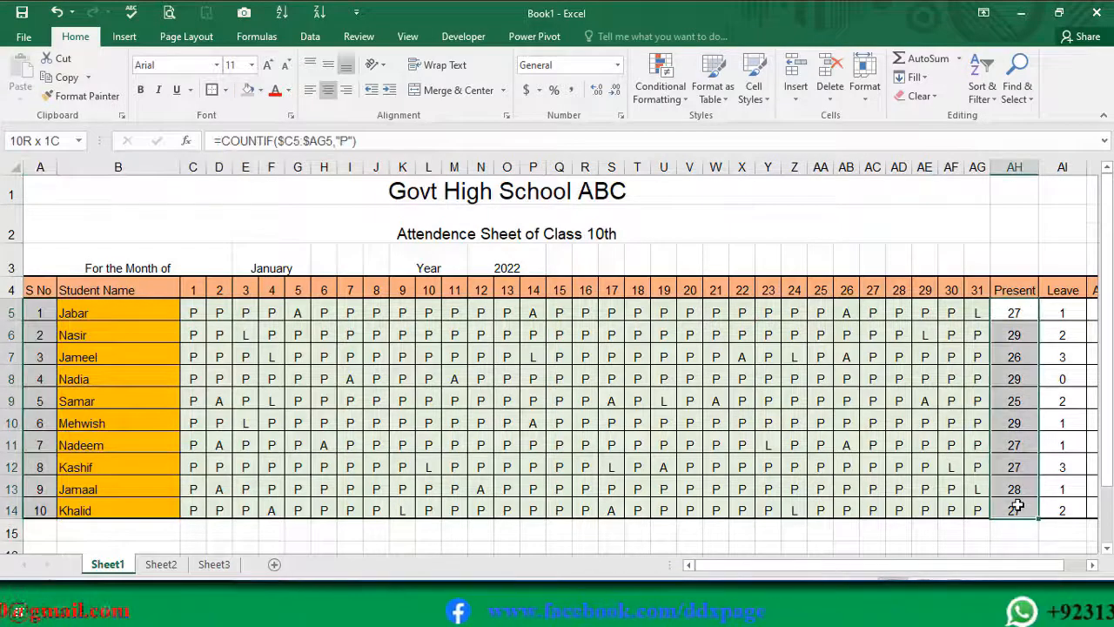
pyautogui.click(261, 91)
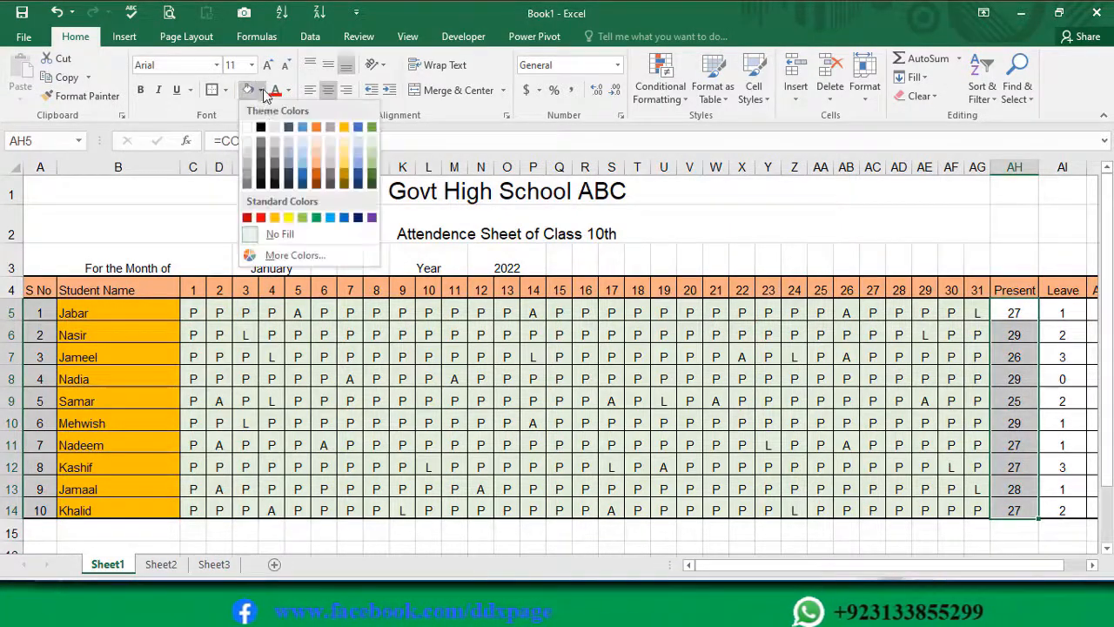
pyautogui.click(316, 218)
pyautogui.moveTo(1062, 312); pyautogui.dragTo(1057, 510)
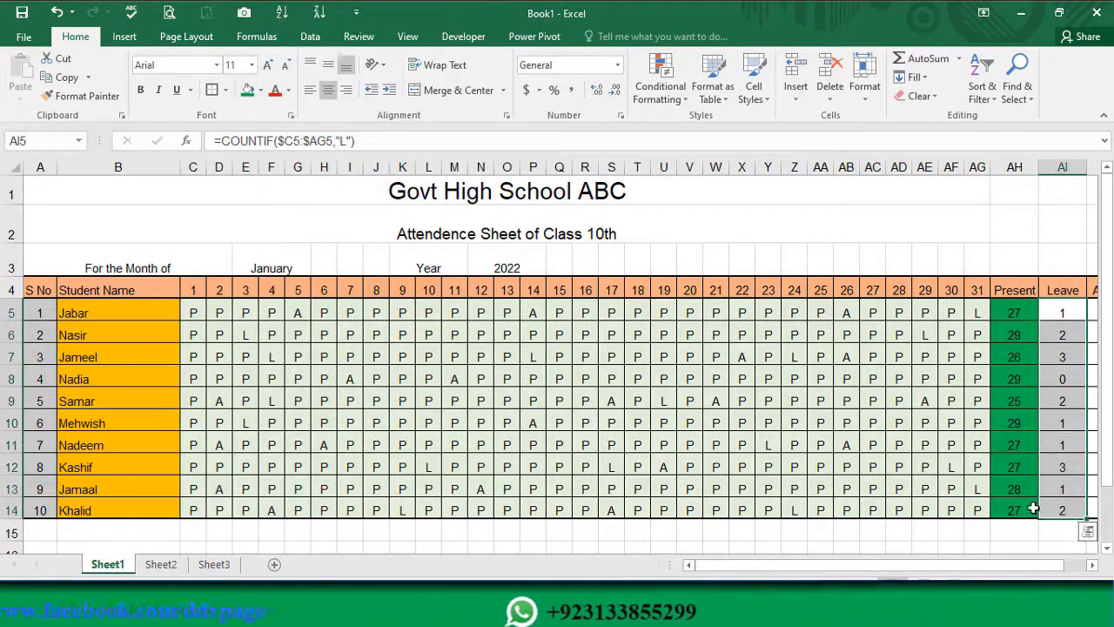
pyautogui.click(260, 91)
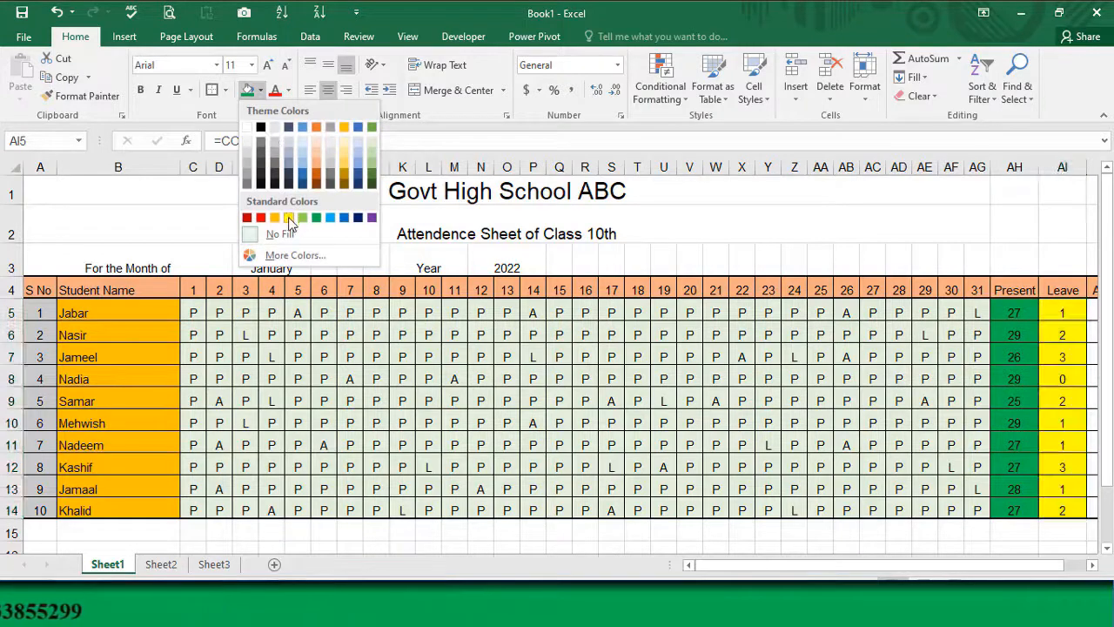
pyautogui.click(288, 217)
# Step: Fill the Absent totals AJ5:AJ14 with standard red
pyautogui.click(1093, 315)
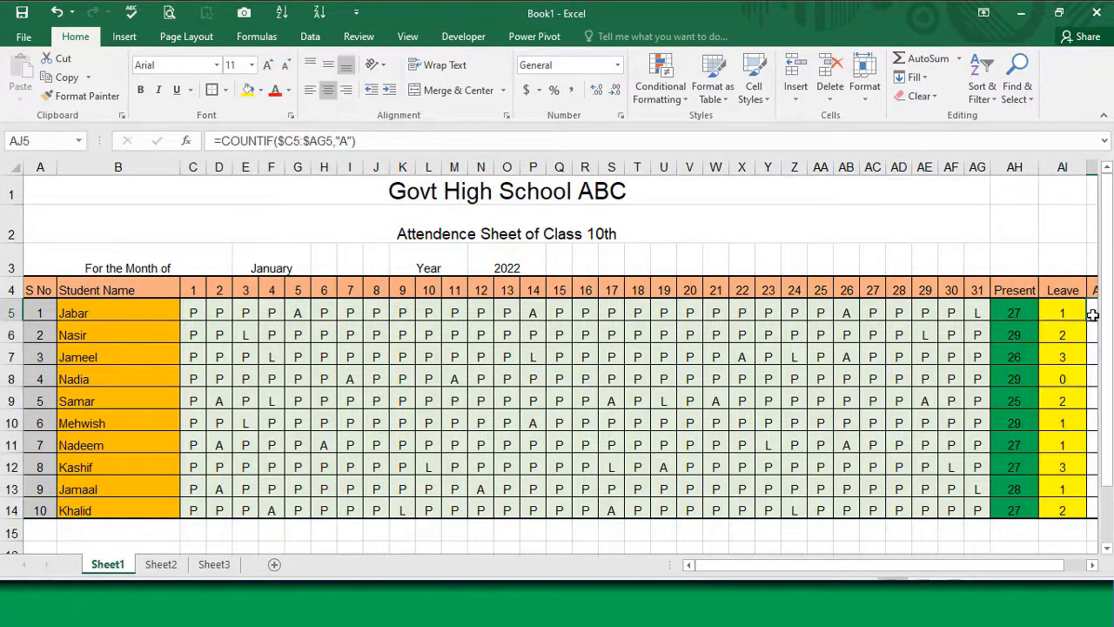
pyautogui.press('Right')
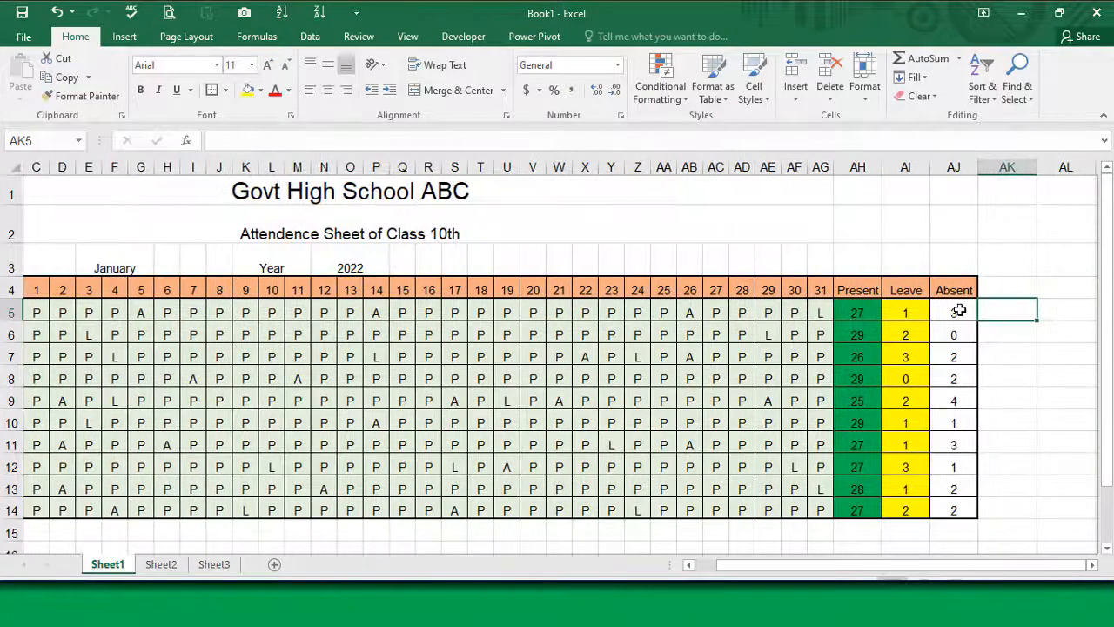
pyautogui.moveTo(958, 310); pyautogui.dragTo(962, 514)
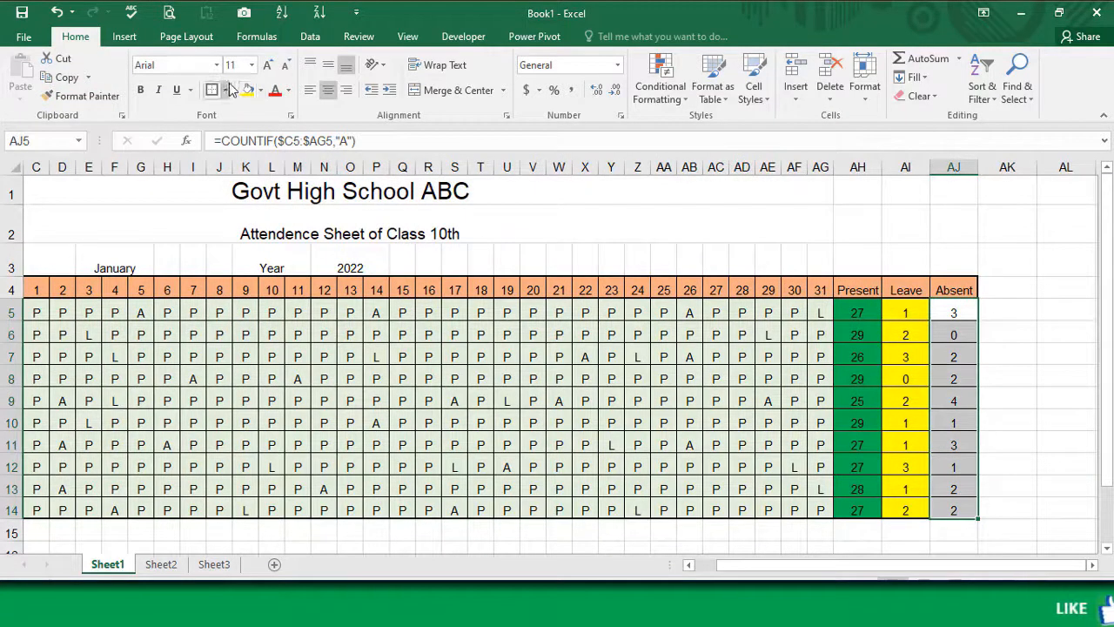
pyautogui.click(260, 89)
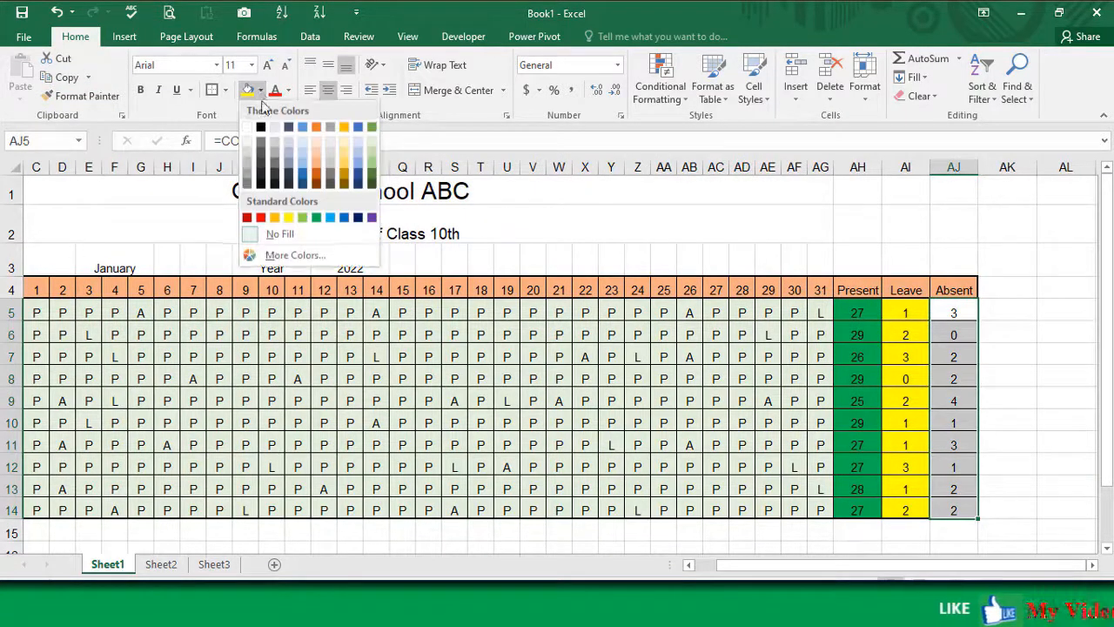
pyautogui.click(261, 216)
# Step: Narrow the Student Name column B so that all columns through Absent fit in view
pyautogui.hscroll(-2, 237, 370)
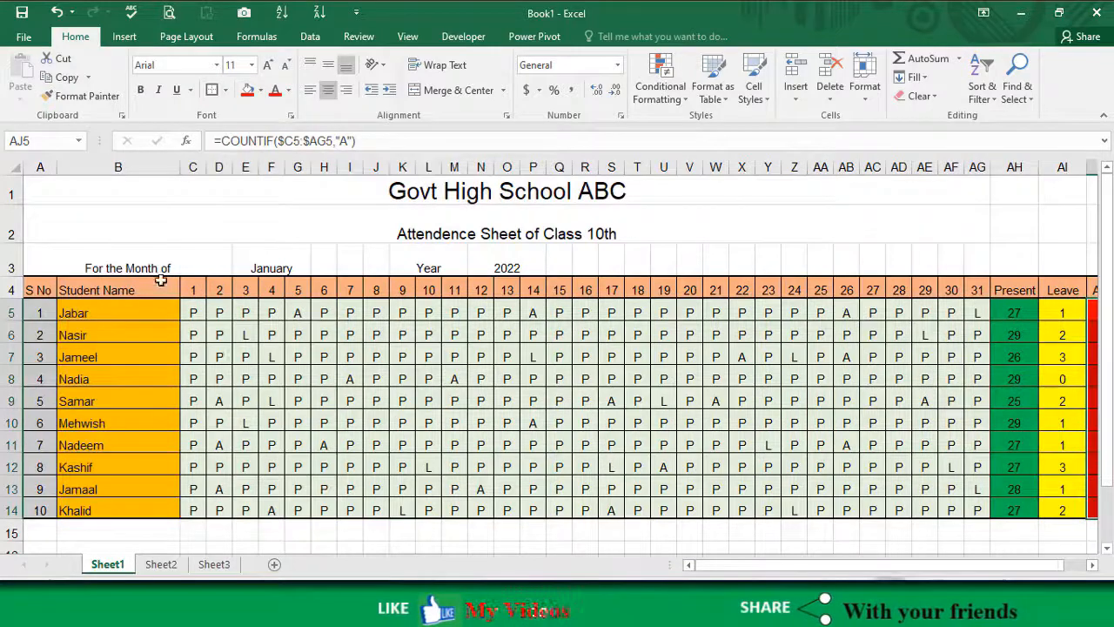
pyautogui.moveTo(179, 166); pyautogui.dragTo(143, 166)
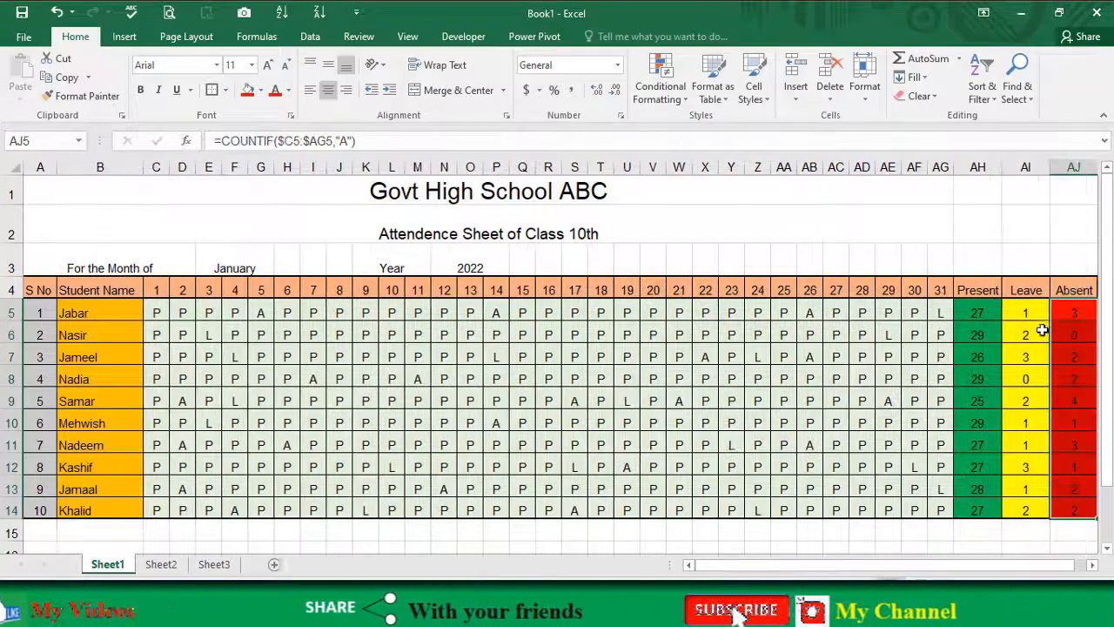
pyautogui.click(959, 399)
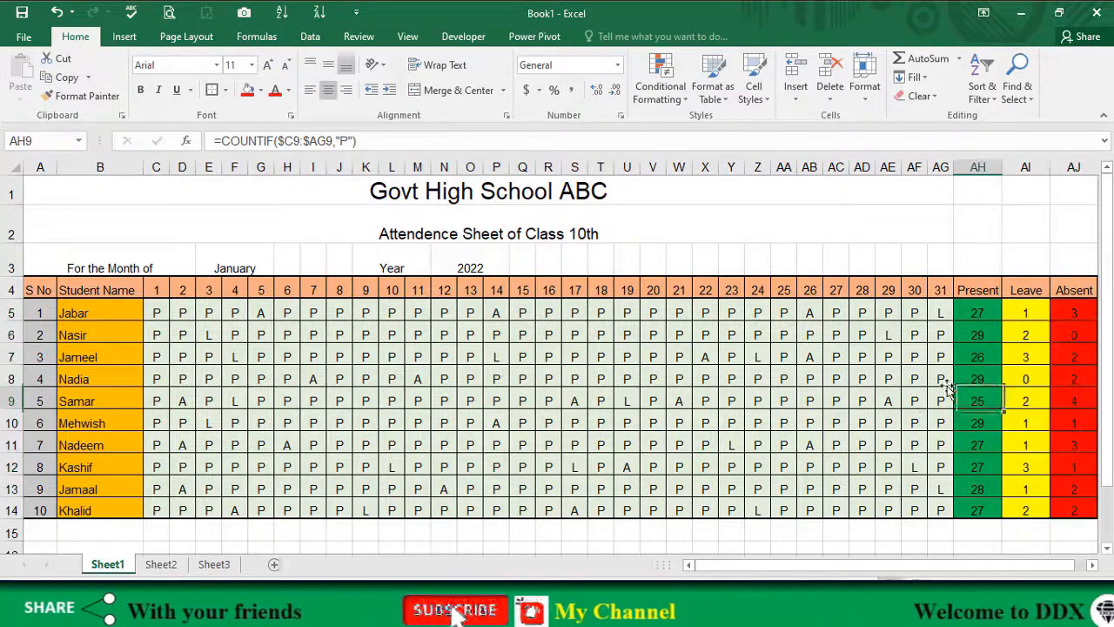
pyautogui.click(555, 378)
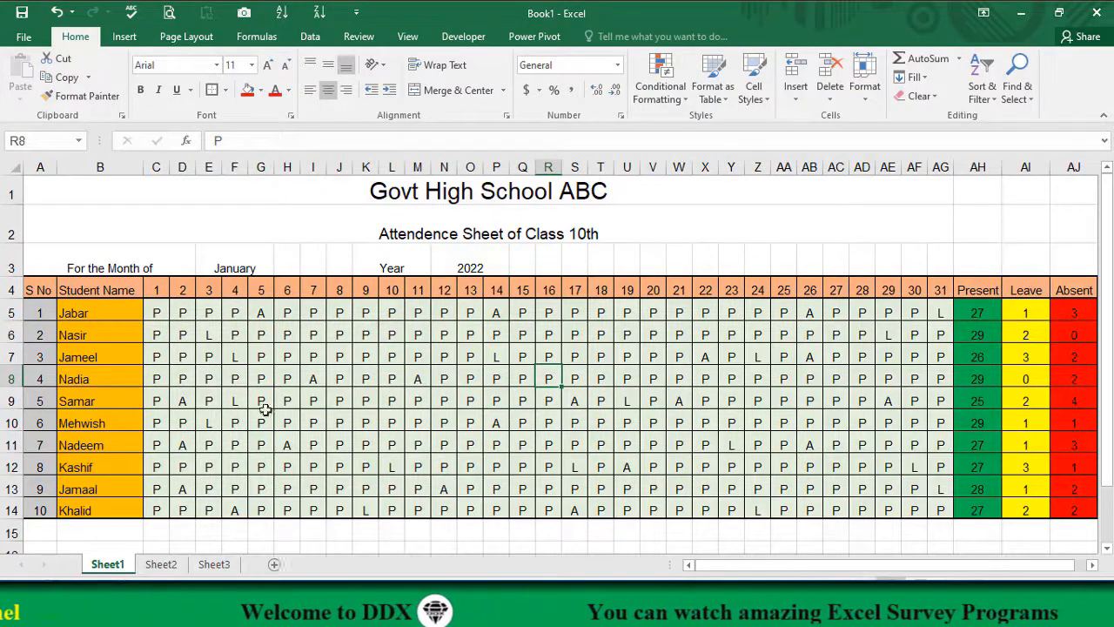
# Step: Change the first student's attendance mark for day 2 in D5 to A
pyautogui.click(182, 314)
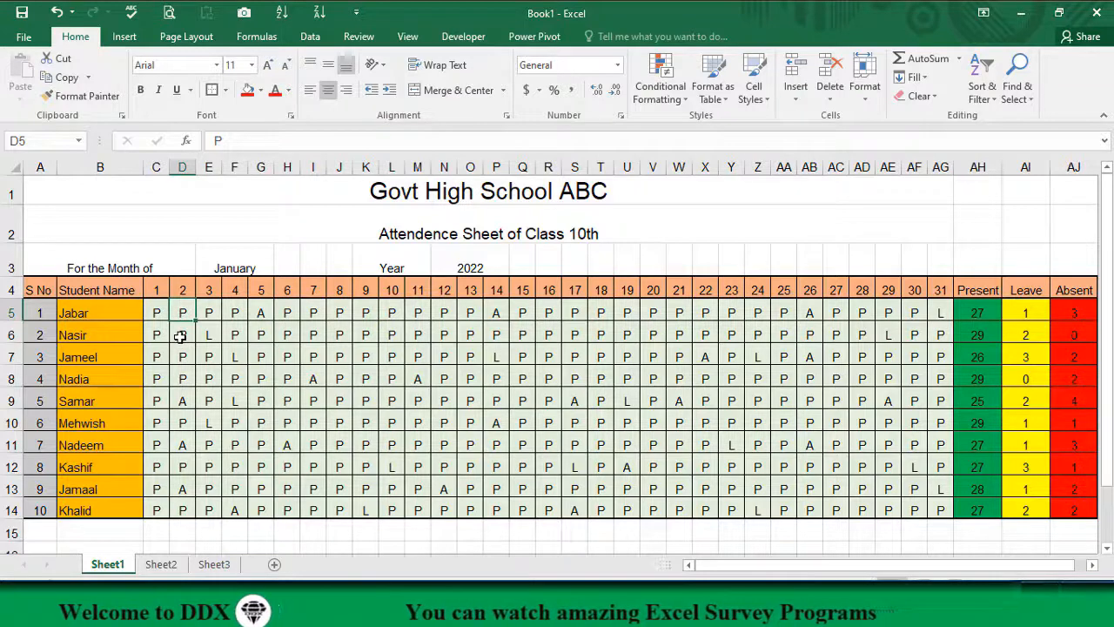
pyautogui.write('A')
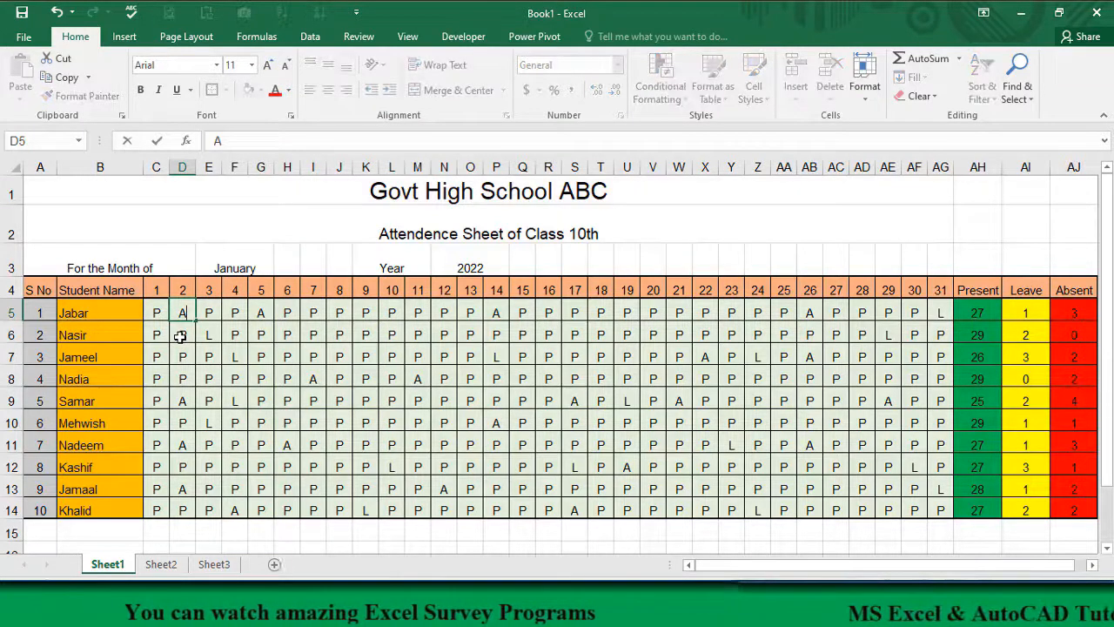
pyautogui.click(180, 336)
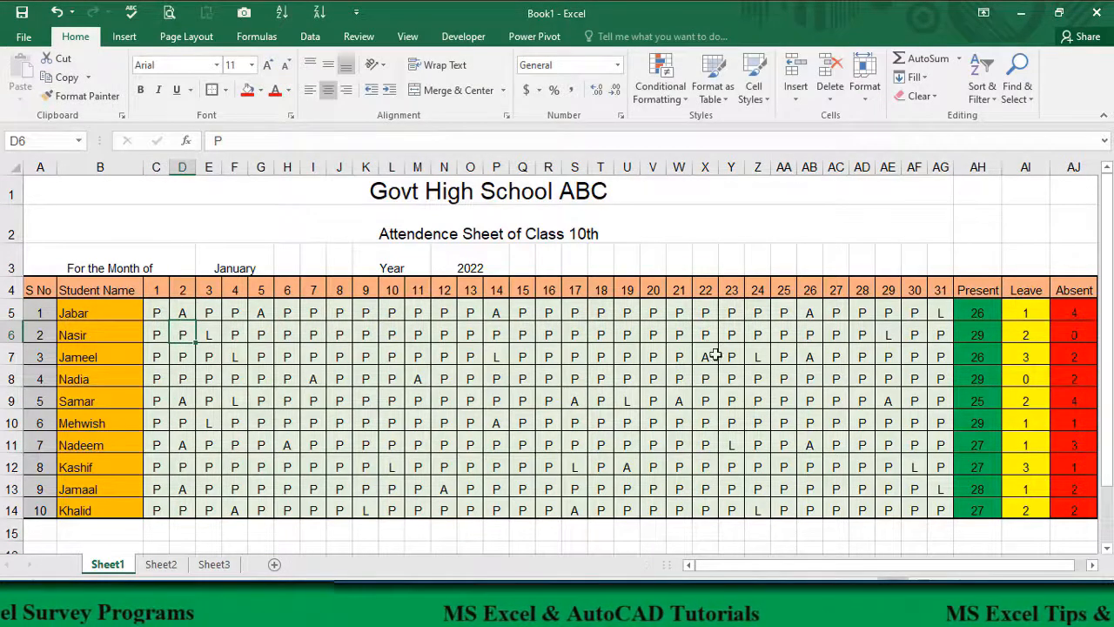
# Step: Change the second student's marks for days 6 and 7 in H6:I6 to A and check that row's totals
pyautogui.click(978, 334)
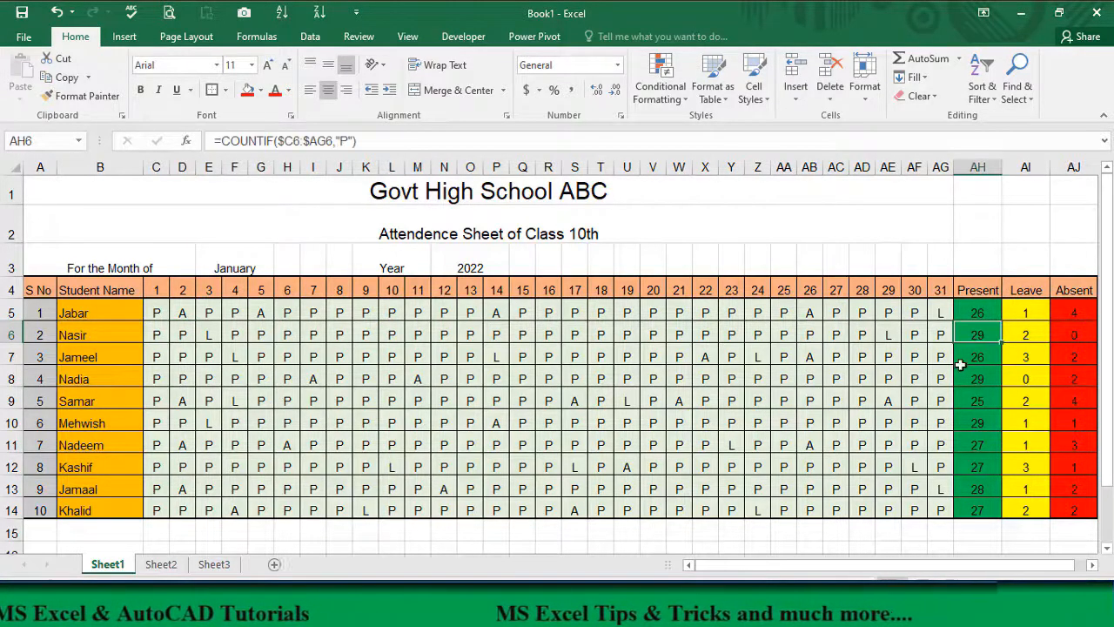
pyautogui.click(1033, 338)
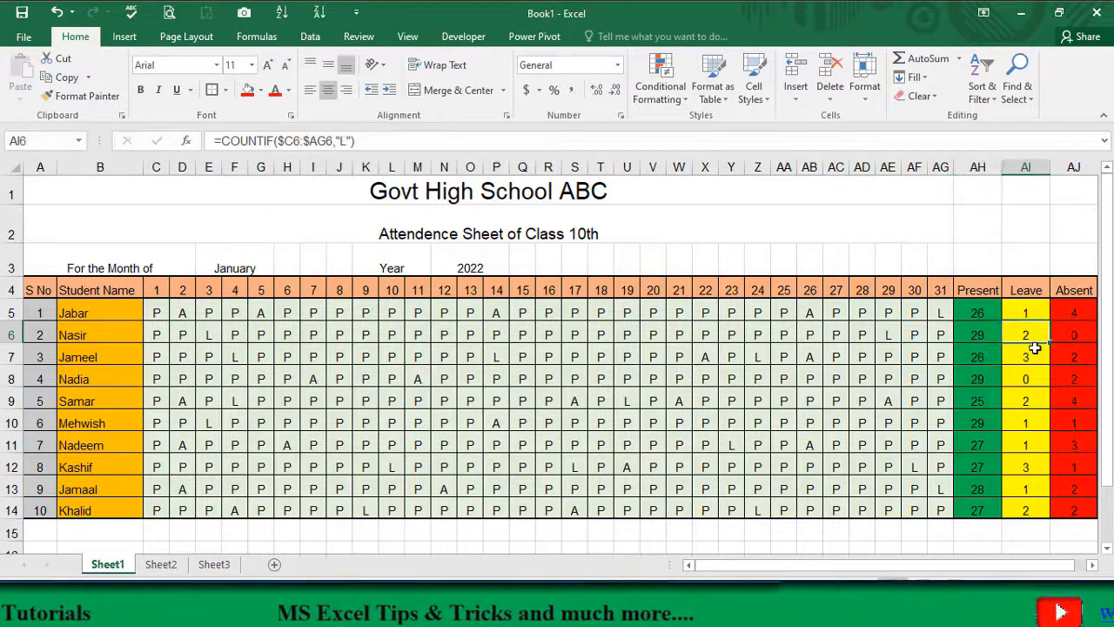
pyautogui.click(1077, 331)
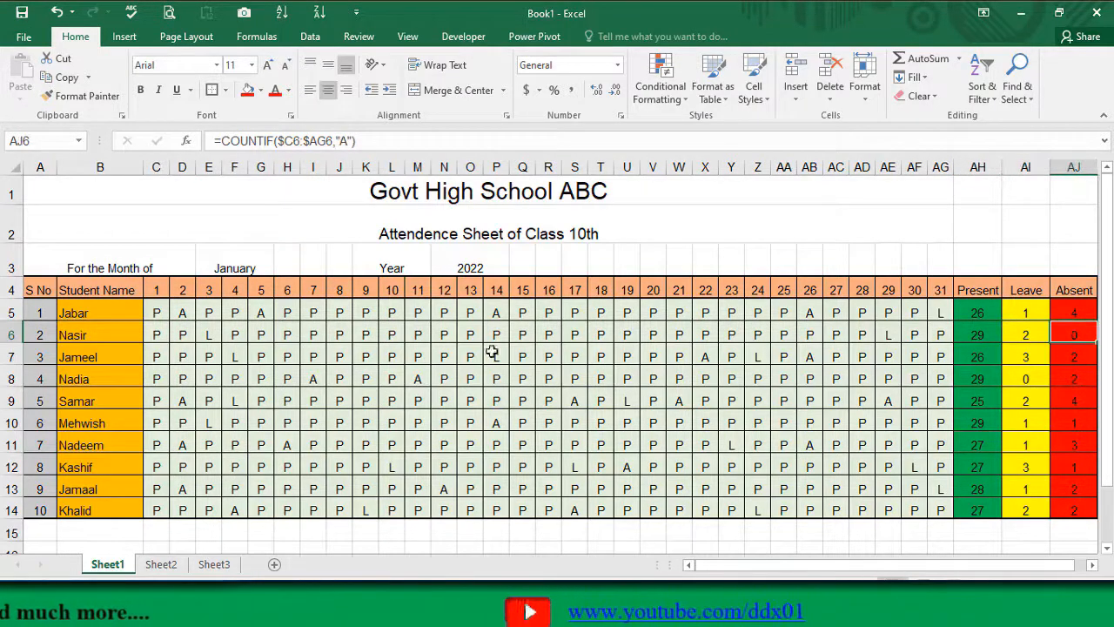
pyautogui.moveTo(292, 336); pyautogui.dragTo(314, 338)
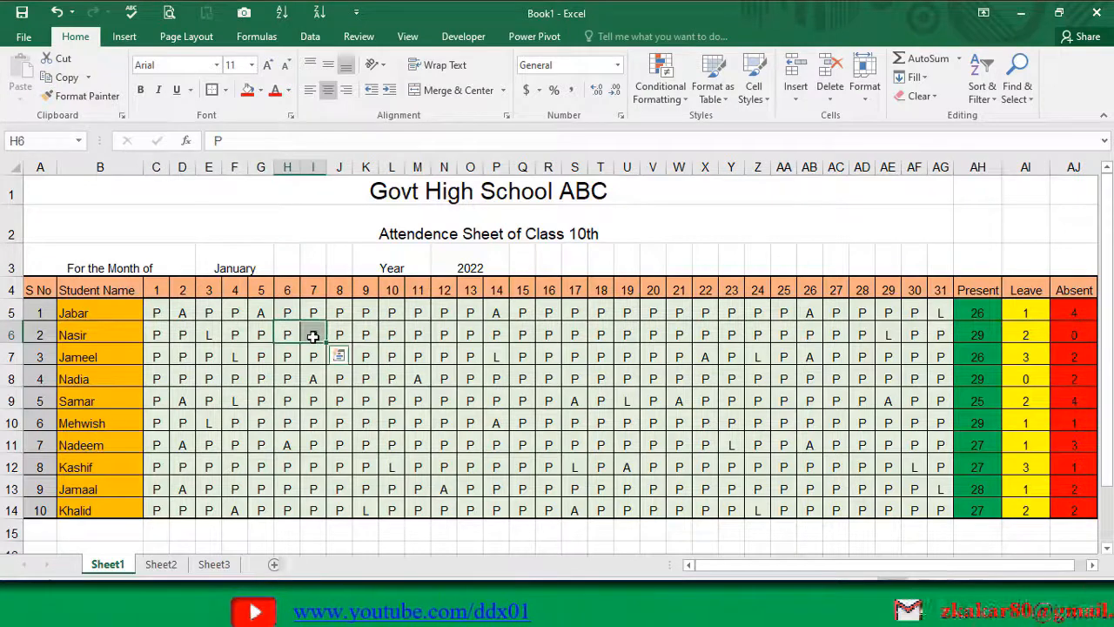
pyautogui.write('A')
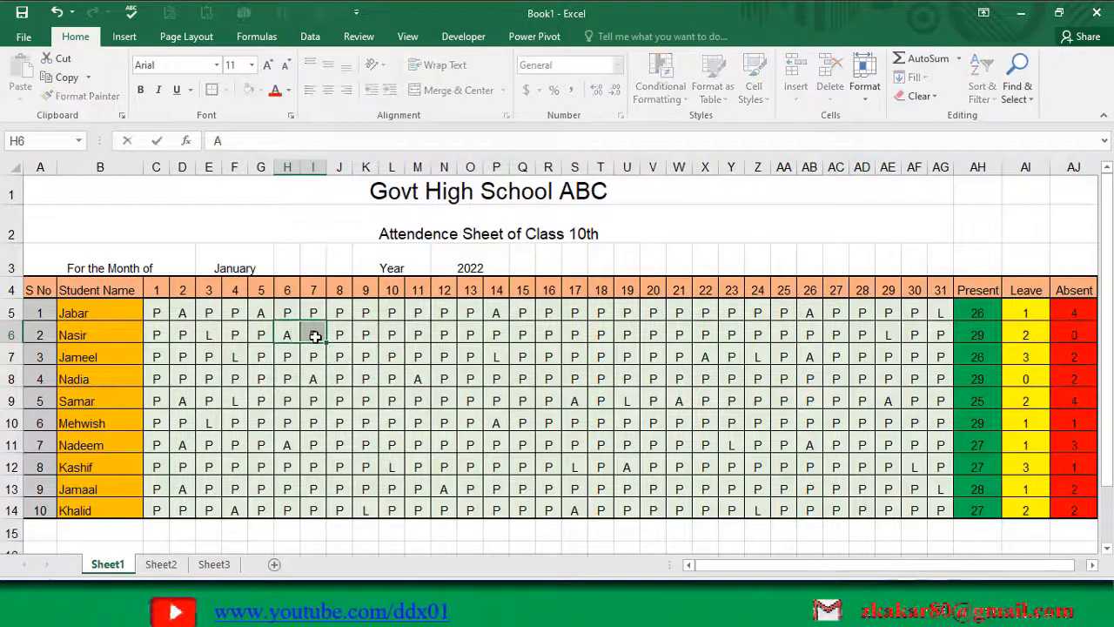
pyautogui.hotkey('ctrl', 'Return')
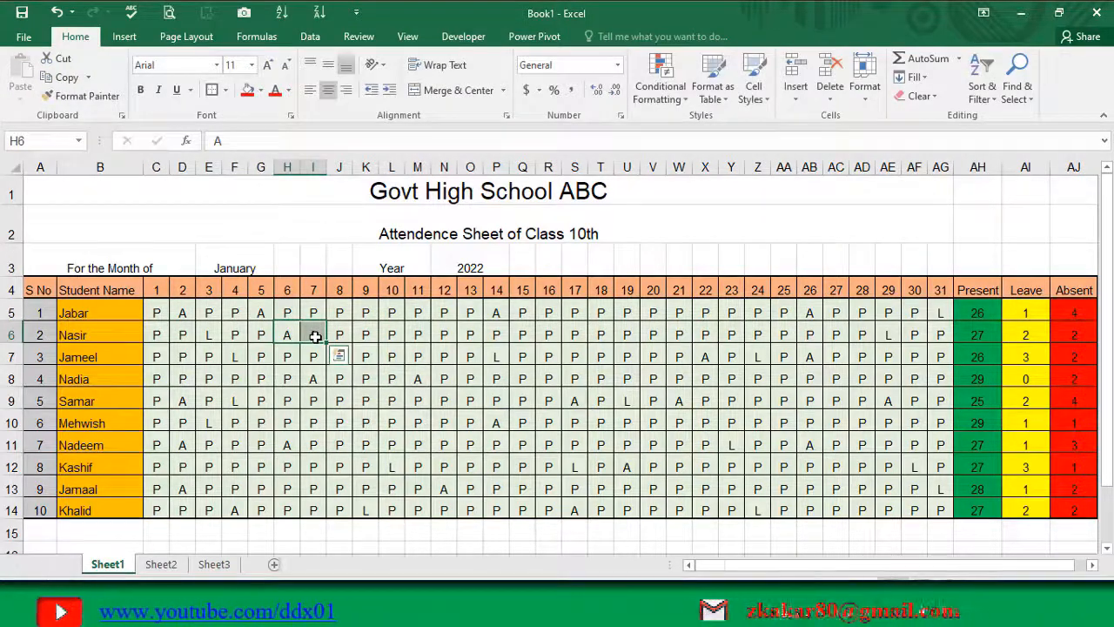
pyautogui.click(1079, 338)
pyautogui.click(981, 337)
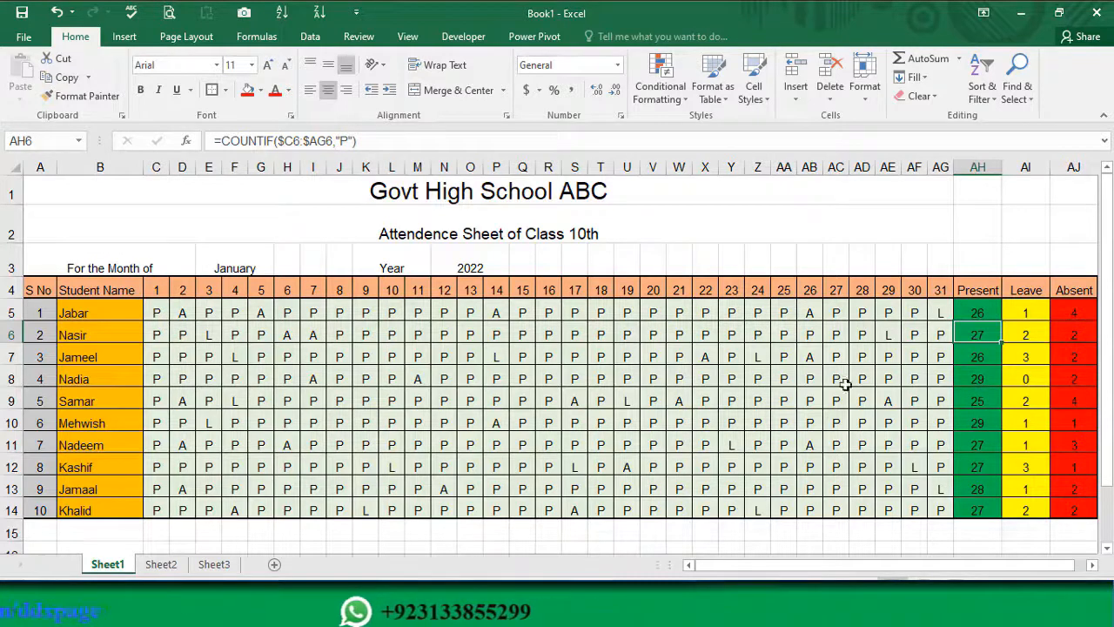
# Step: Start a new formula-based conditional formatting rule for the attendance marks in C5:AG14
pyautogui.moveTo(156, 313); pyautogui.dragTo(939, 514)
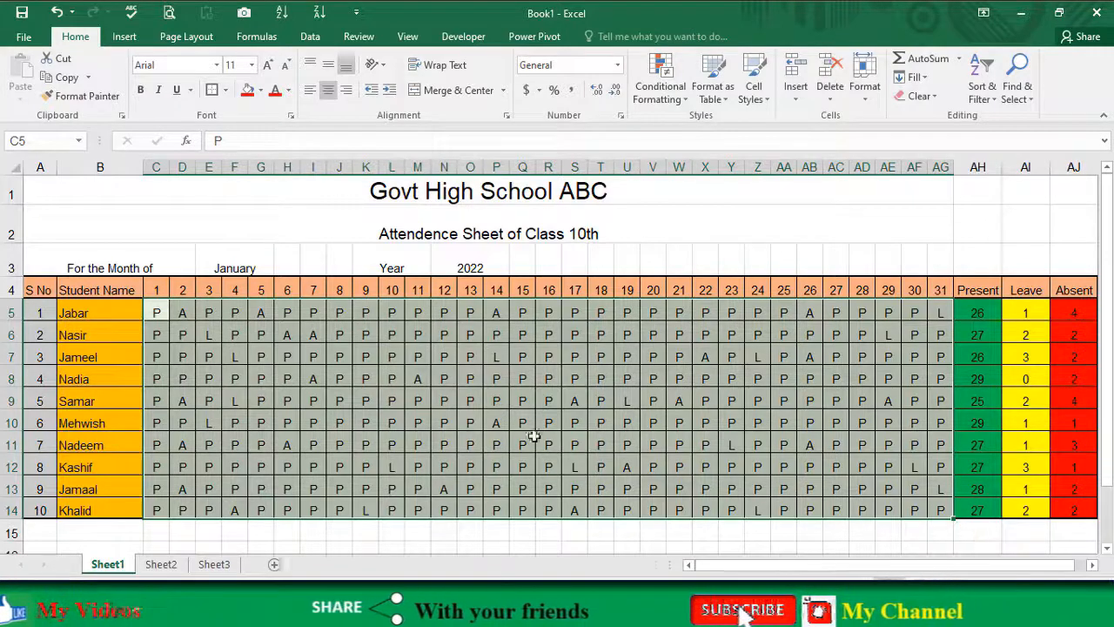
pyautogui.click(684, 99)
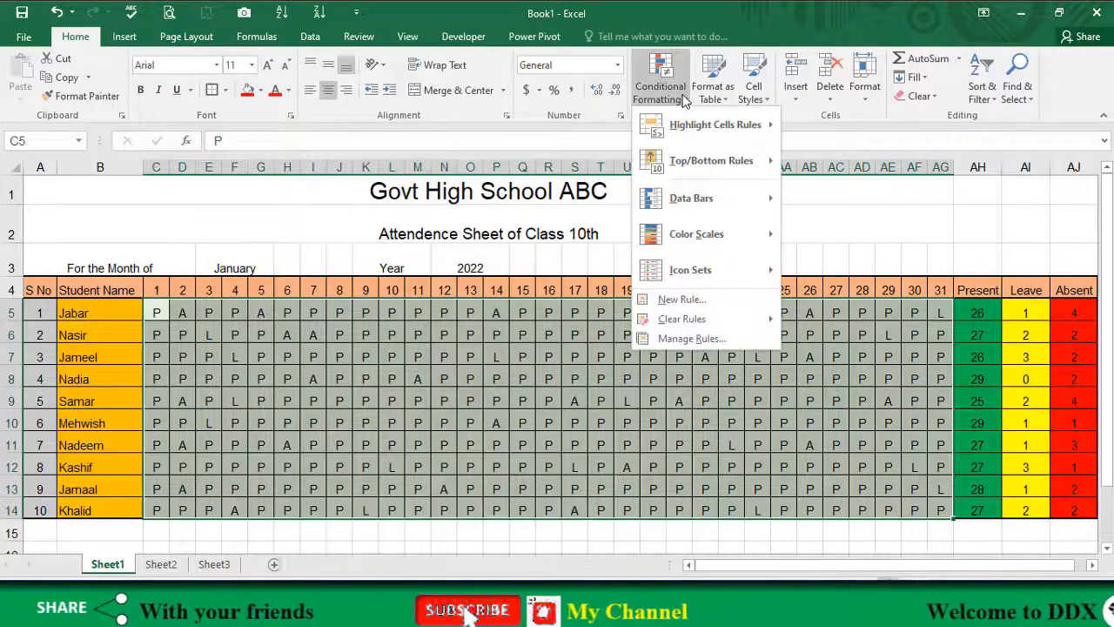
pyautogui.click(683, 300)
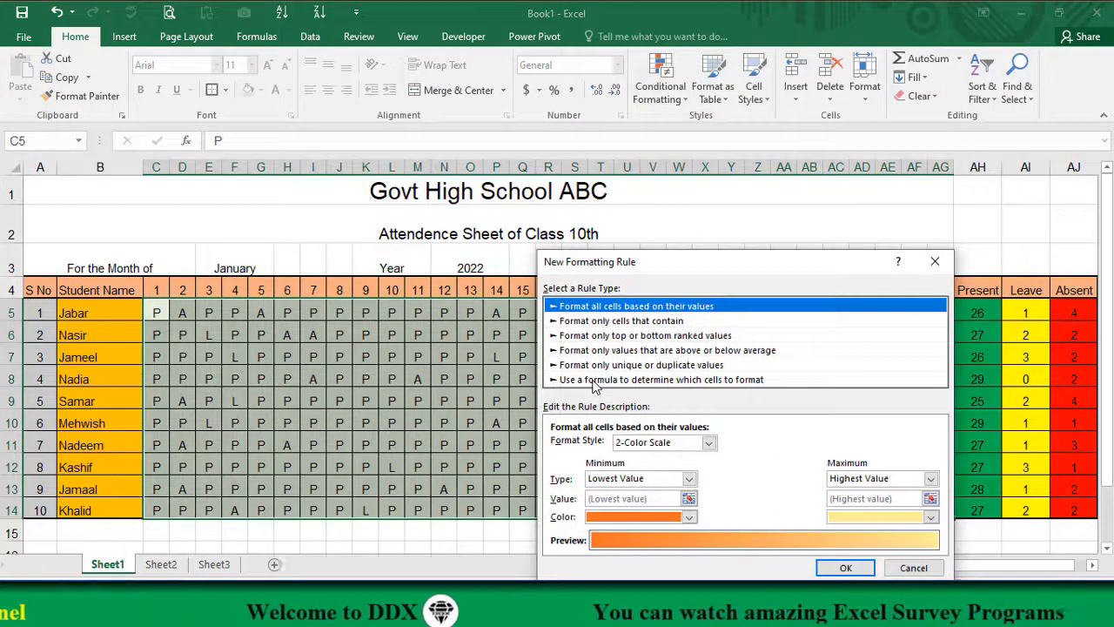
pyautogui.click(595, 380)
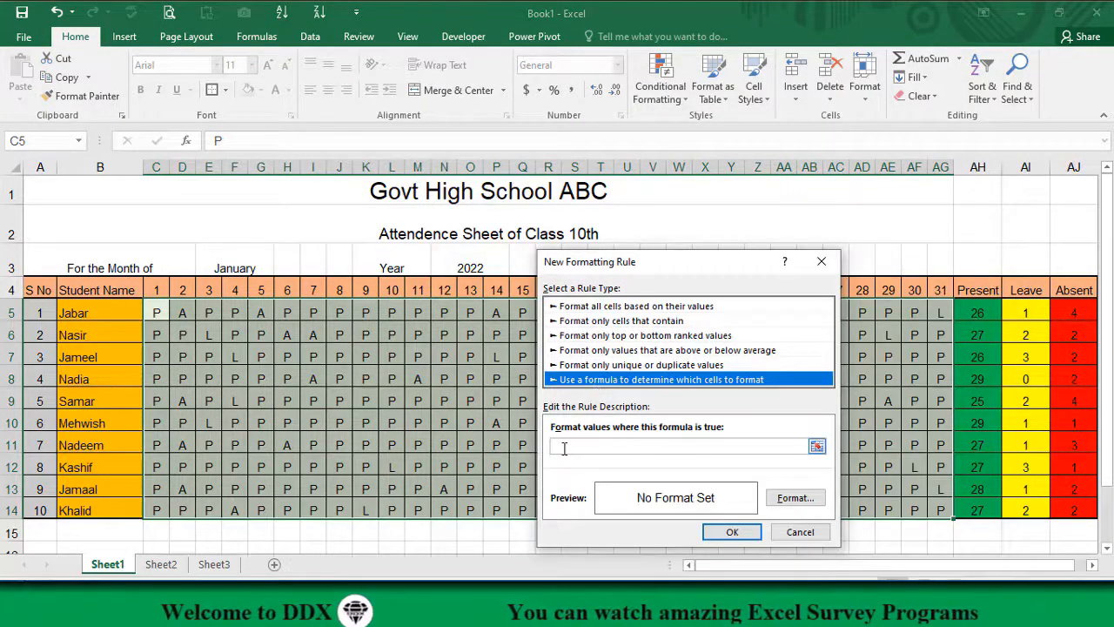
pyautogui.click(564, 448)
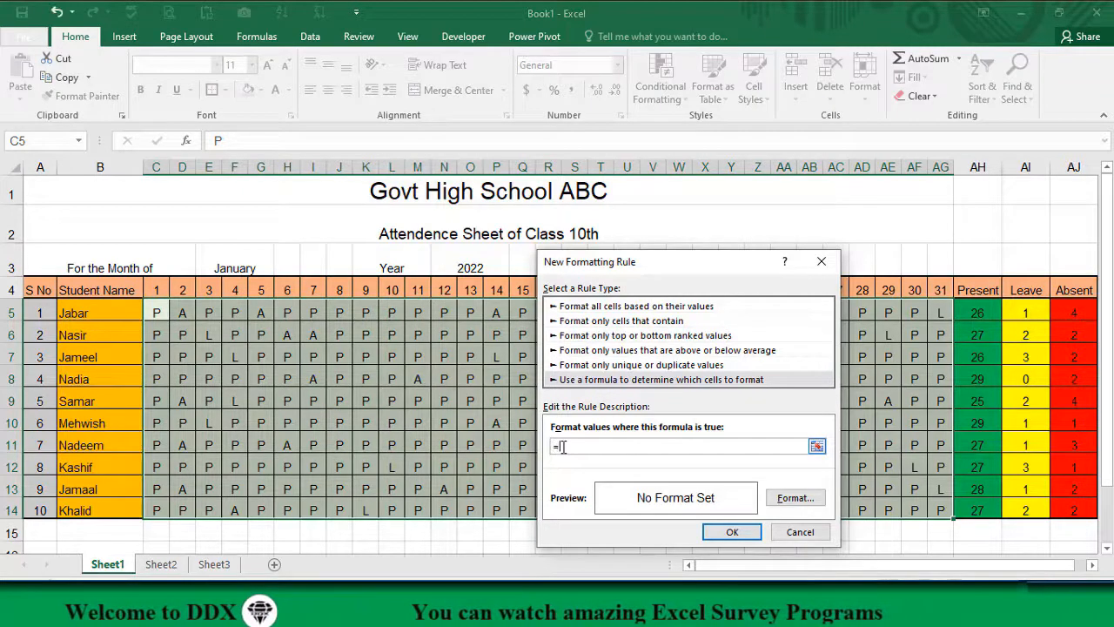
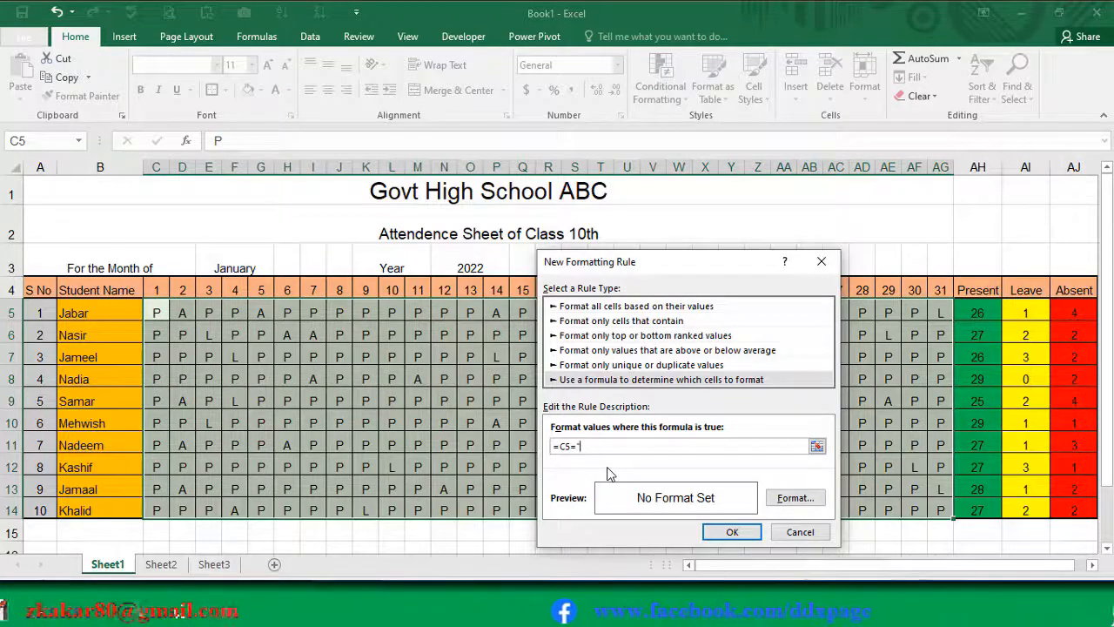
# Step: Complete the rule formula as =C5="L" and give the matching leave marks a yellow fill
pyautogui.write('L"')
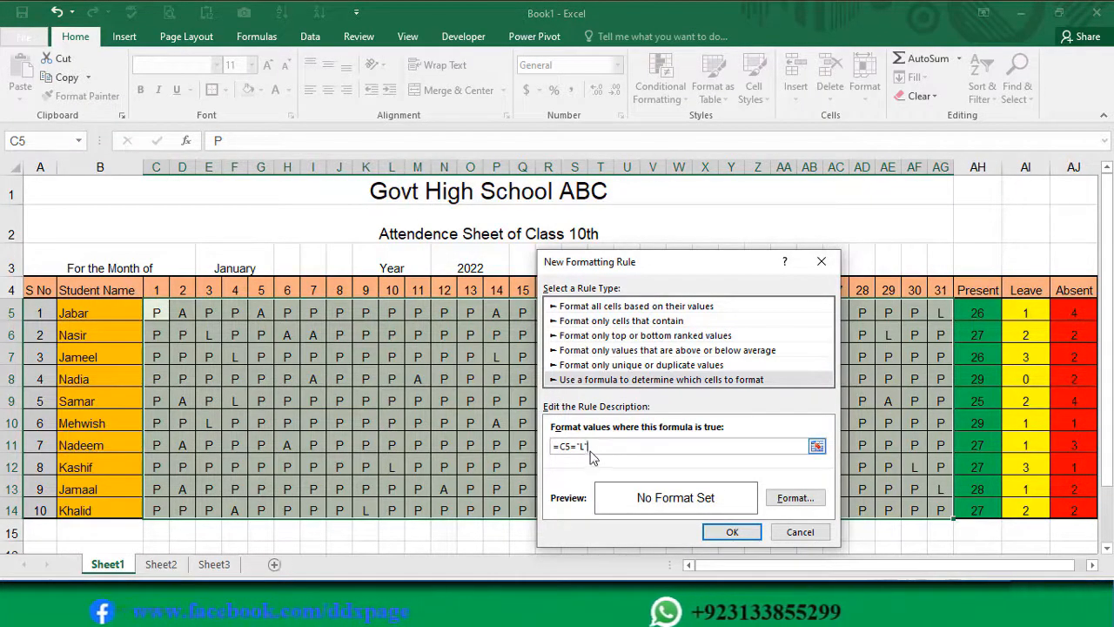
pyautogui.click(794, 498)
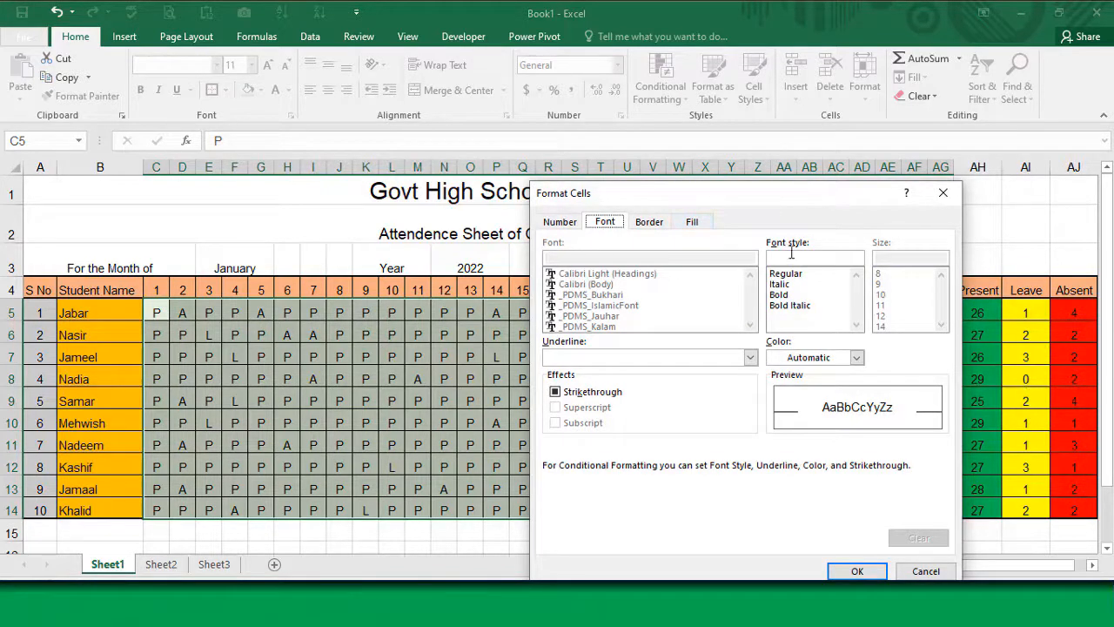
pyautogui.click(689, 223)
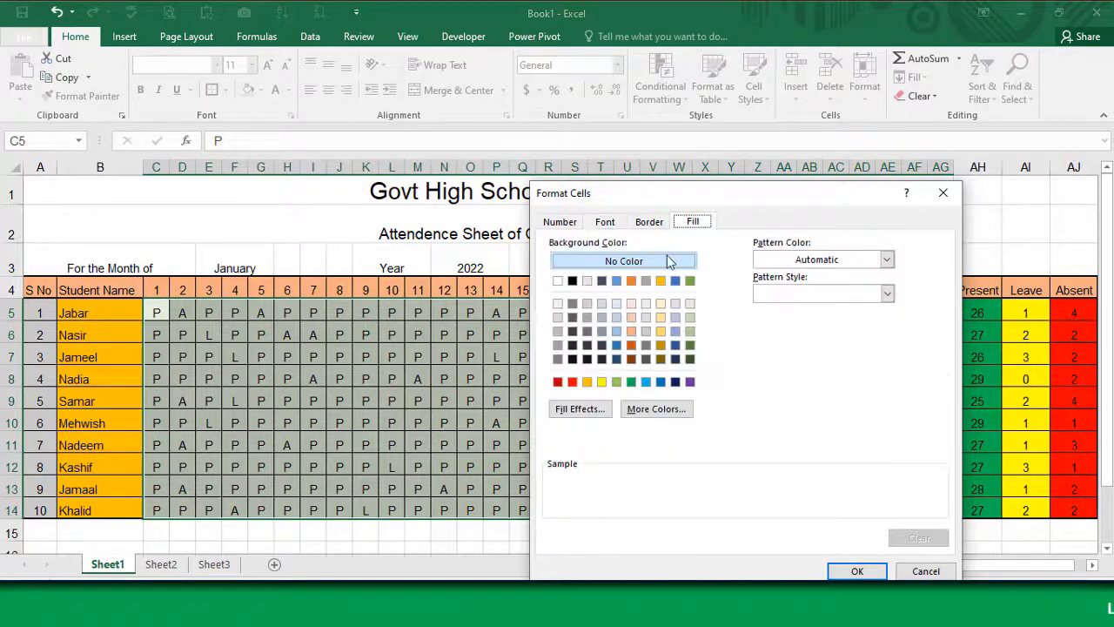
pyautogui.click(602, 381)
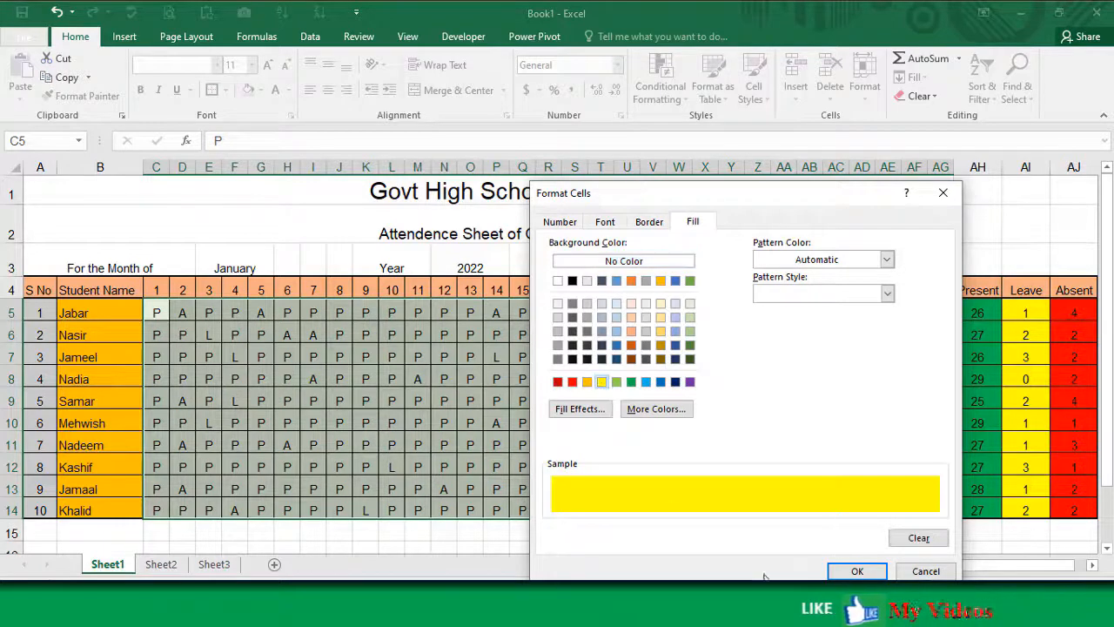
pyautogui.click(856, 572)
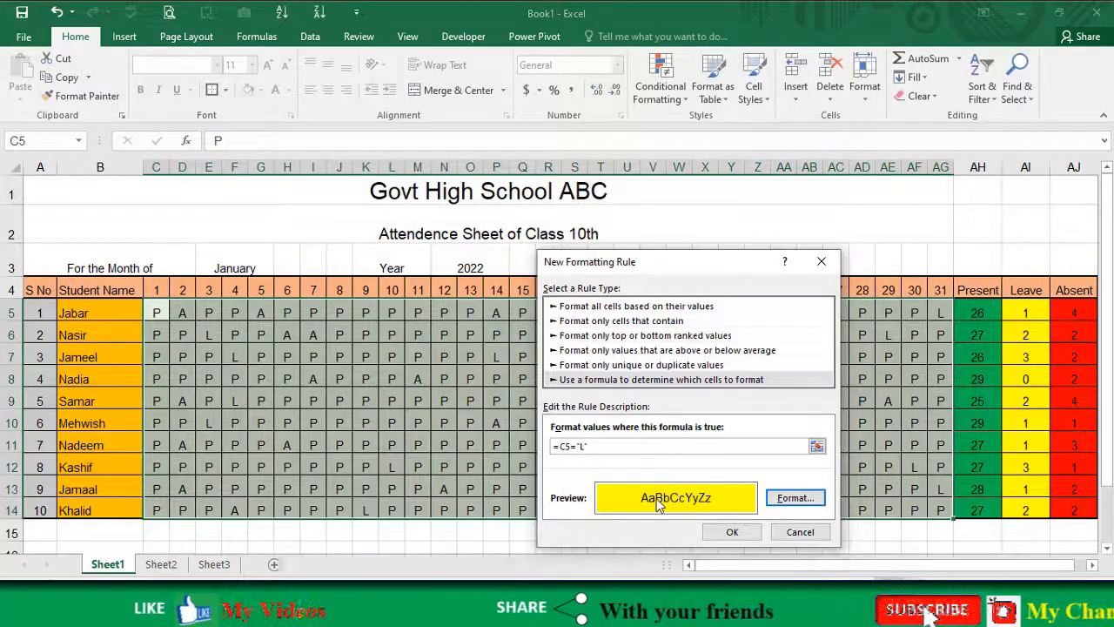
# Step: Add a bold font style to the leave rule's format and apply the rule to the attendance marks
pyautogui.click(795, 497)
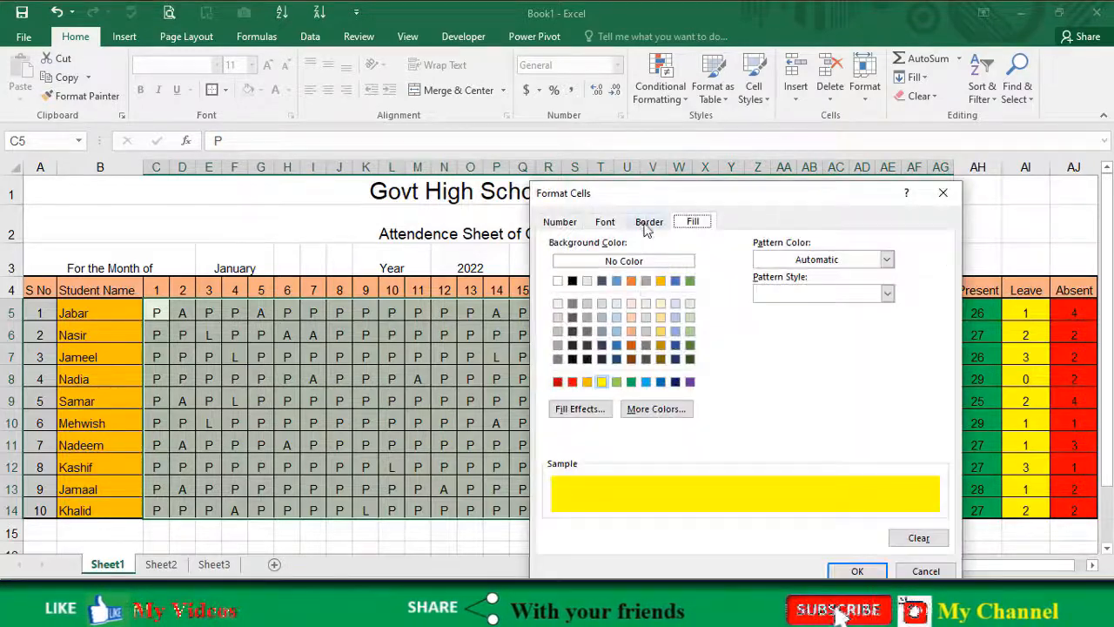
pyautogui.click(609, 222)
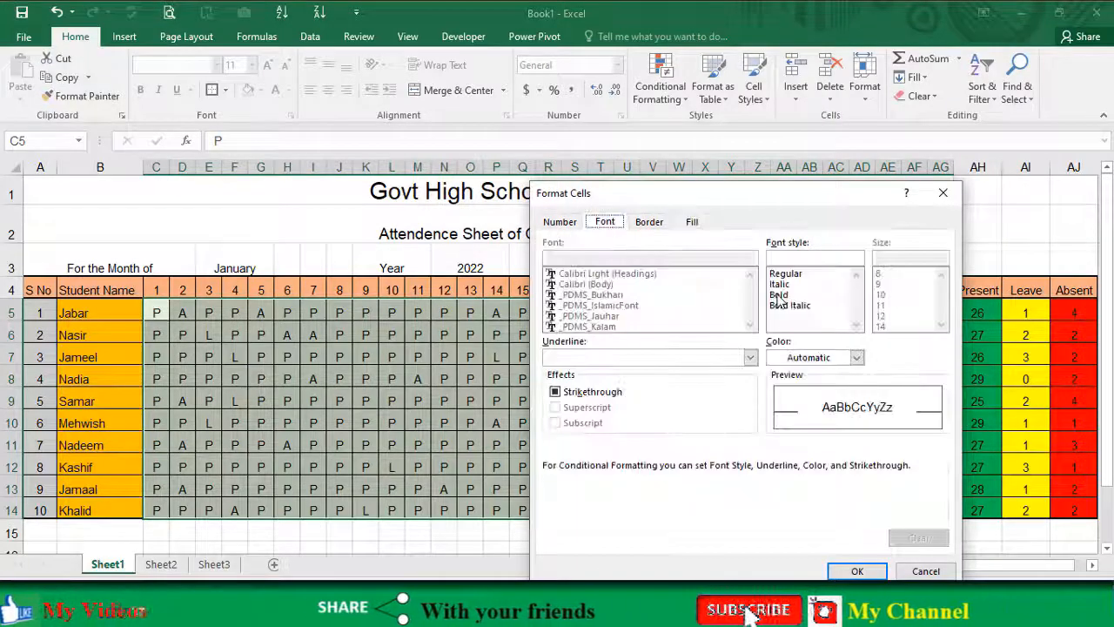
pyautogui.click(857, 571)
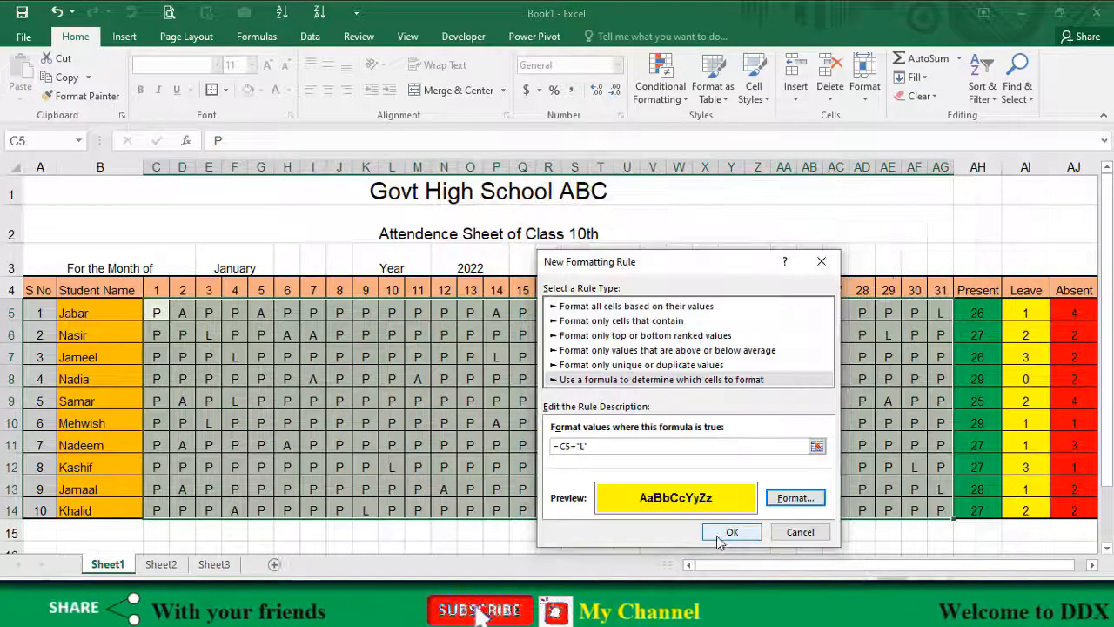
pyautogui.click(731, 533)
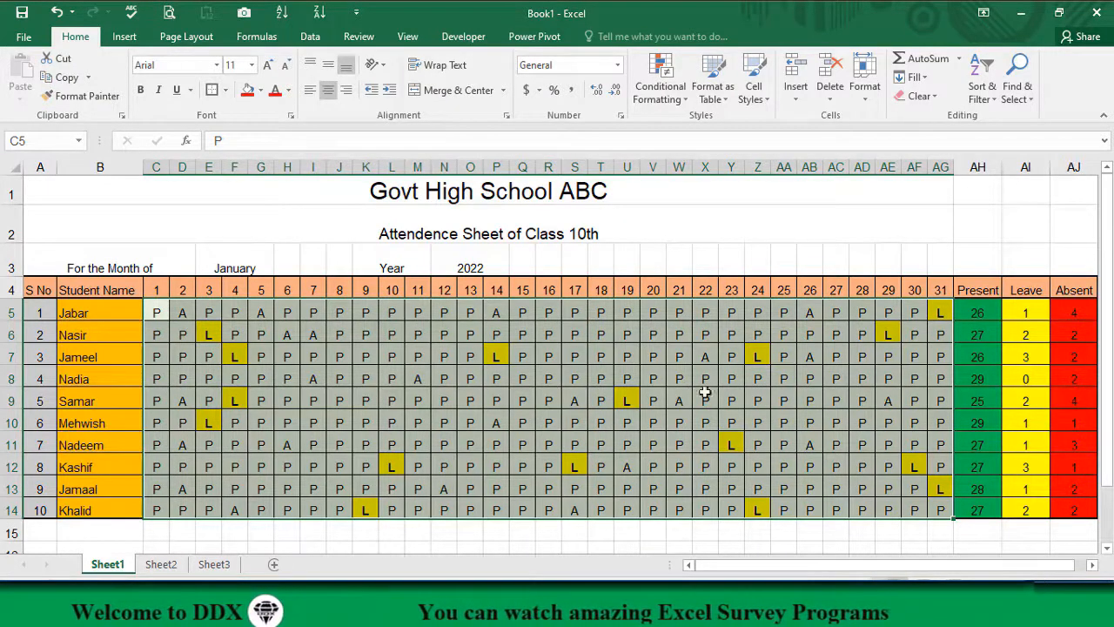
# Step: Create another formula-based conditional formatting rule for C5:AG14 with the formula =C5="A"
pyautogui.click(670, 94)
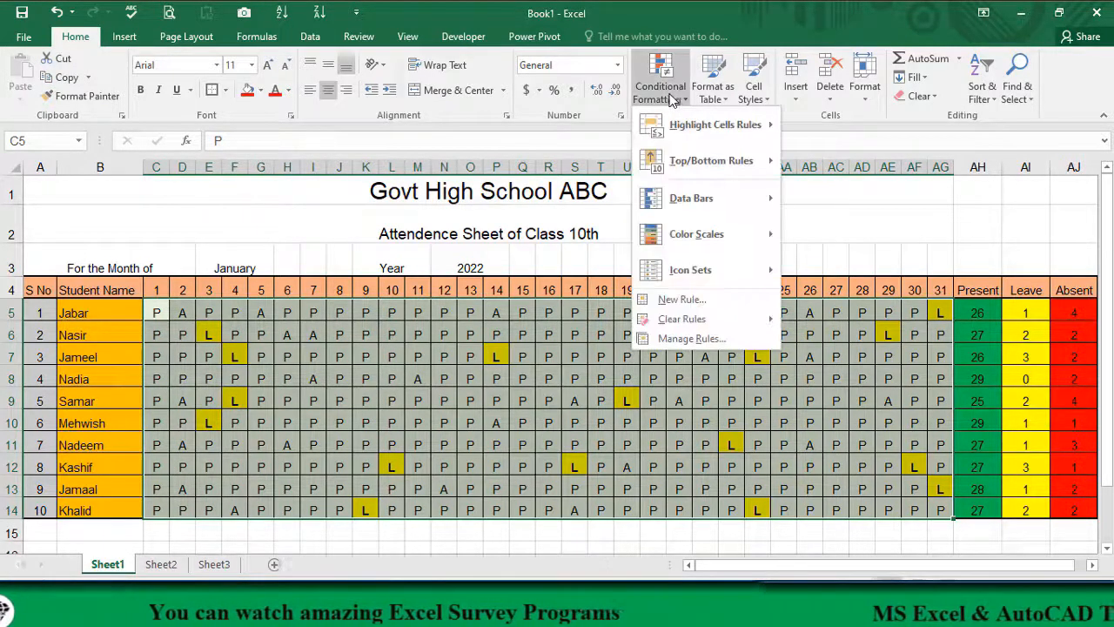
pyautogui.click(672, 300)
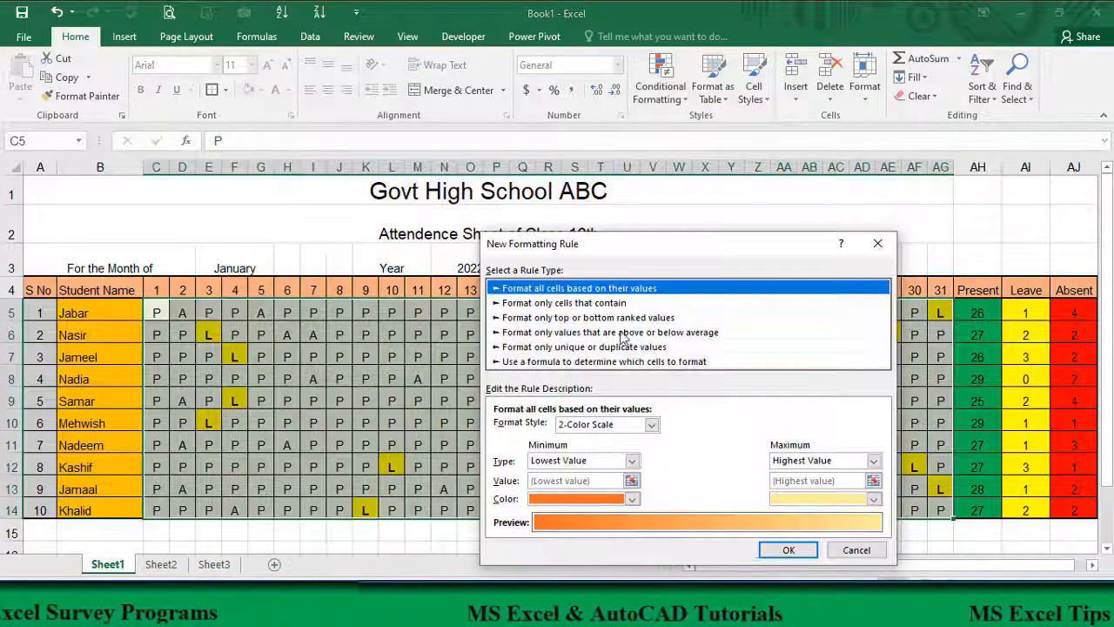
pyautogui.click(559, 362)
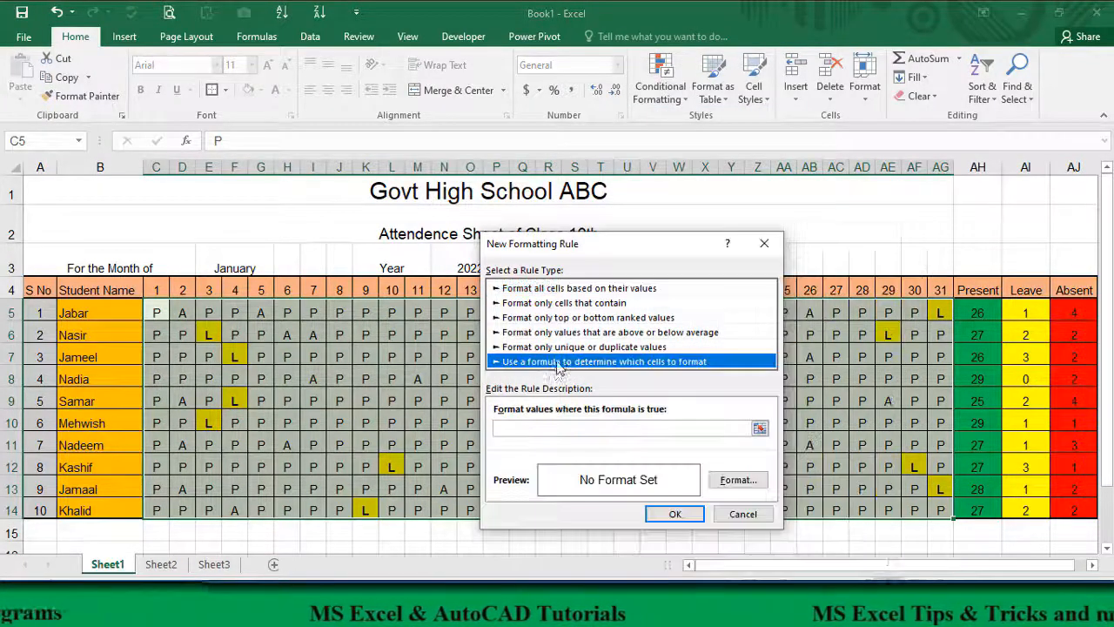
pyautogui.click(524, 428)
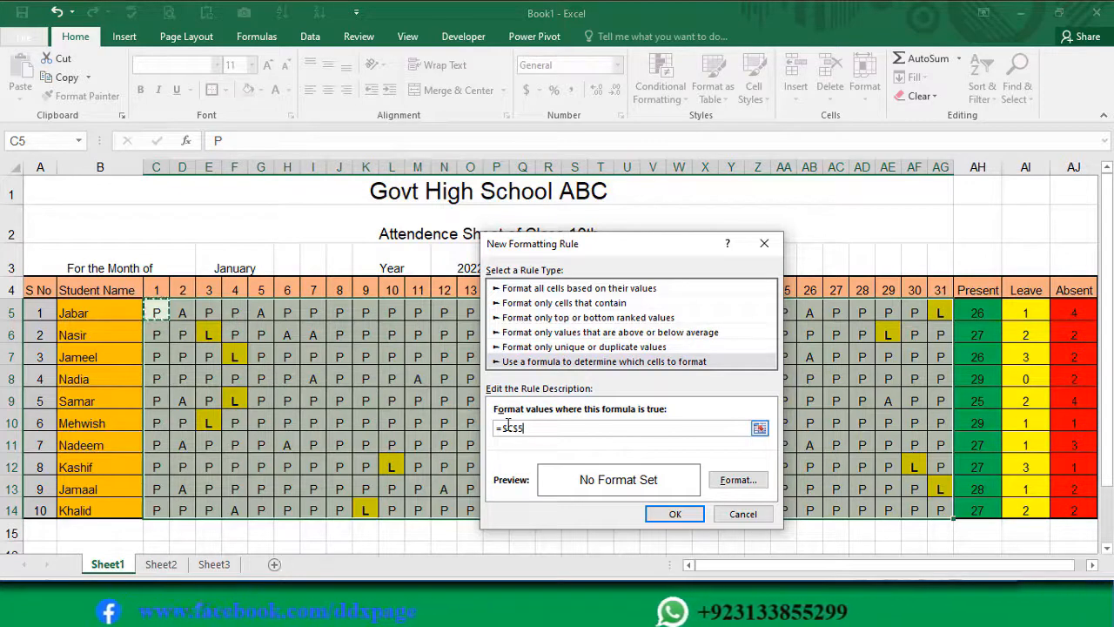
pyautogui.press('F4')
pyautogui.press('F4')
pyautogui.press('F4')
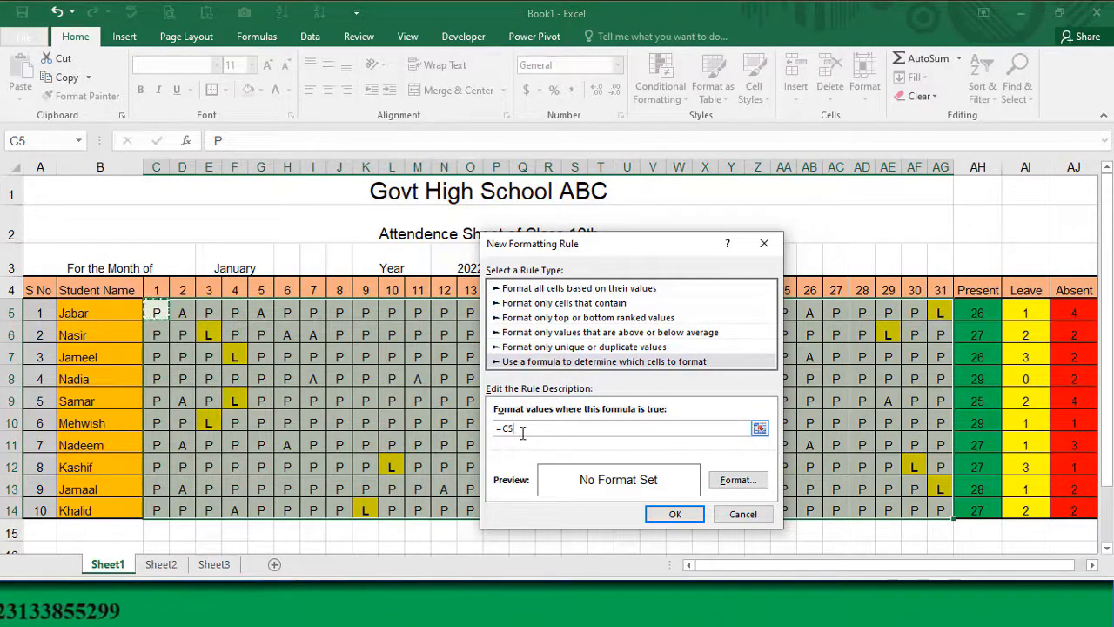
pyautogui.write('=')
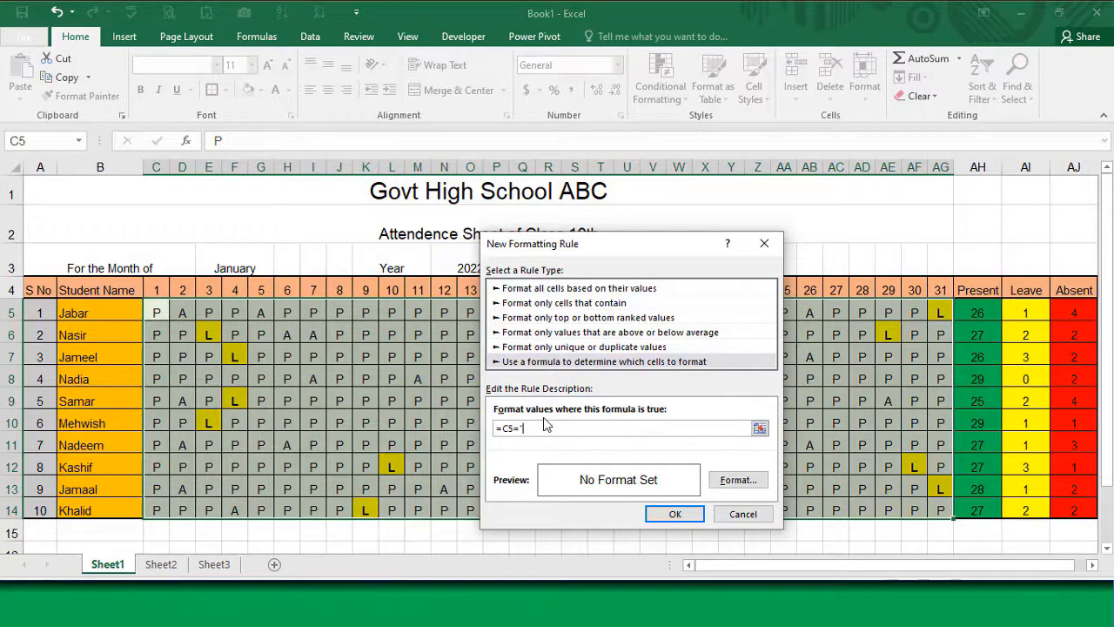
pyautogui.write('"A"')
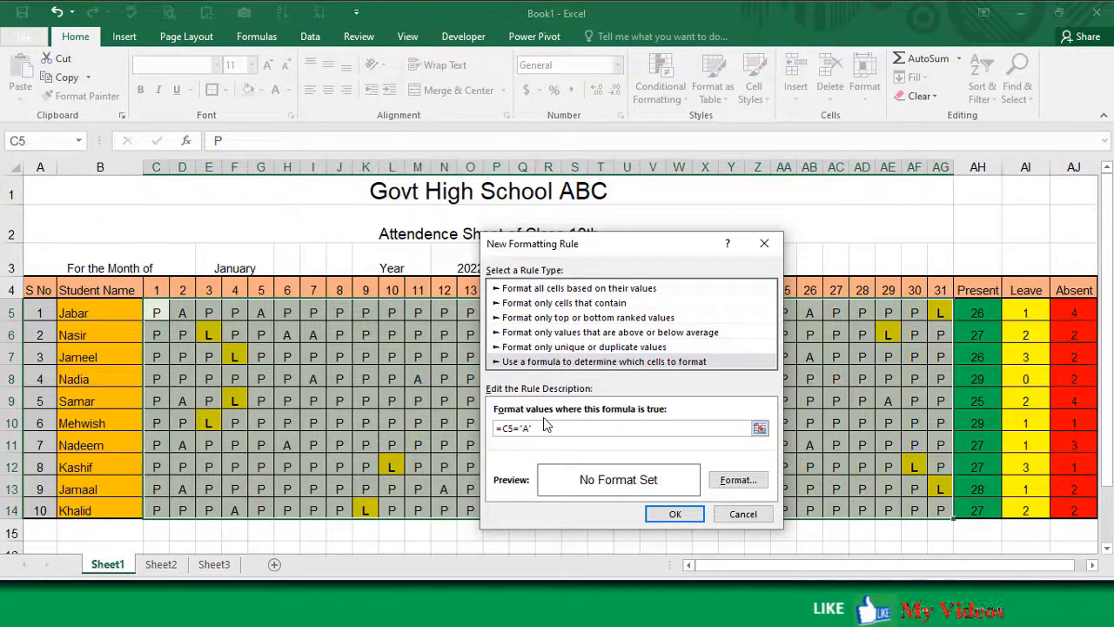
# Step: Format the absent rule with bold text and a red fill, and apply it to the attendance marks
pyautogui.click(733, 486)
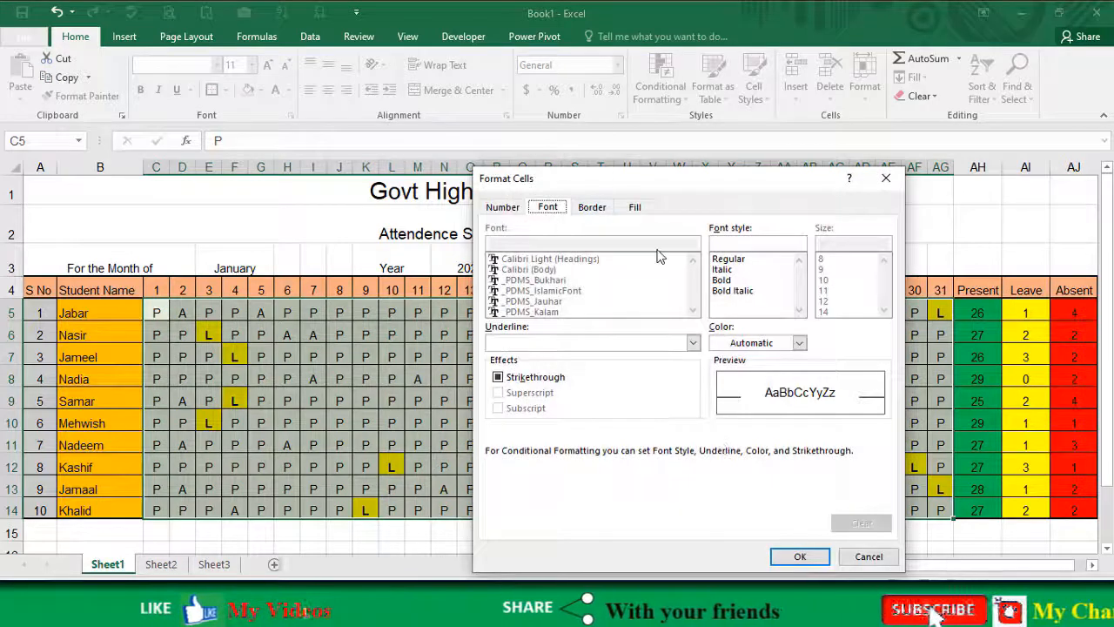
pyautogui.click(719, 280)
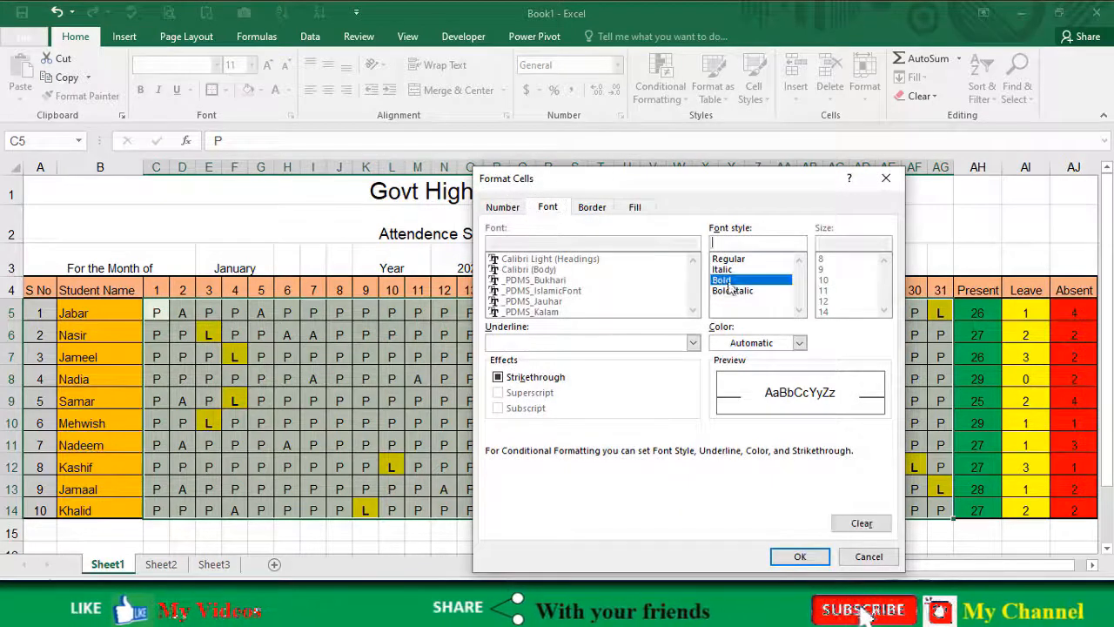
pyautogui.click(626, 209)
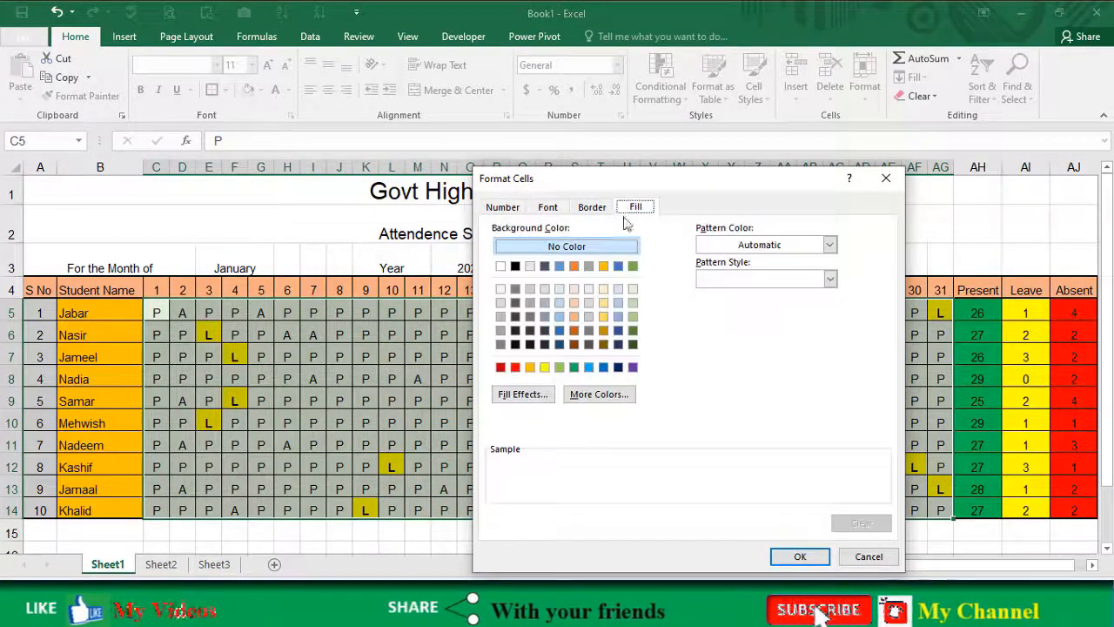
pyautogui.click(517, 366)
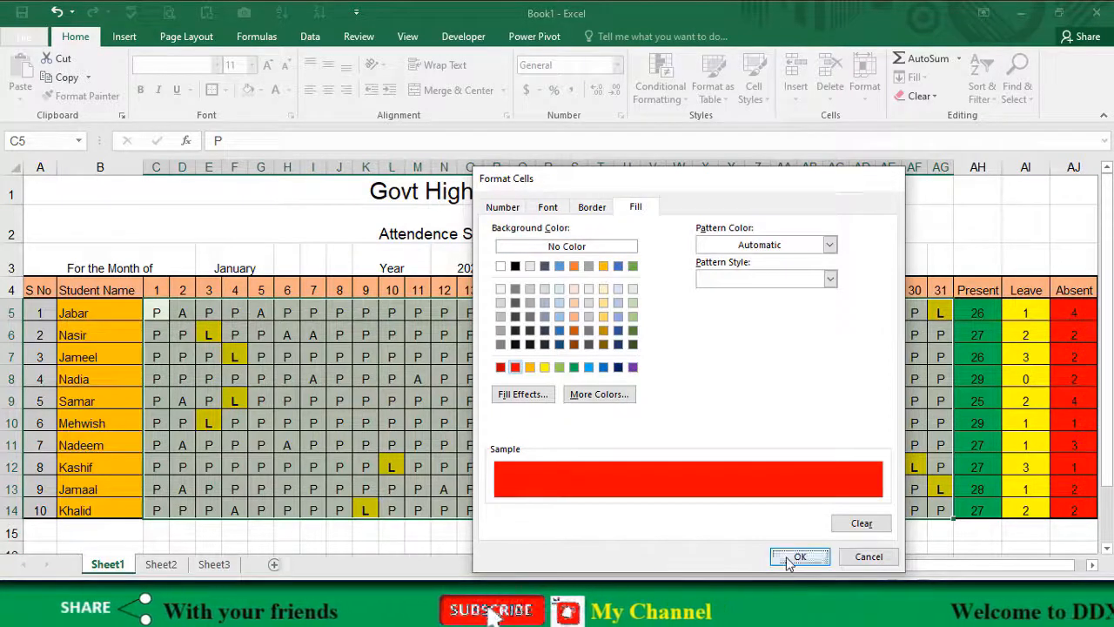
pyautogui.click(800, 556)
pyautogui.click(676, 513)
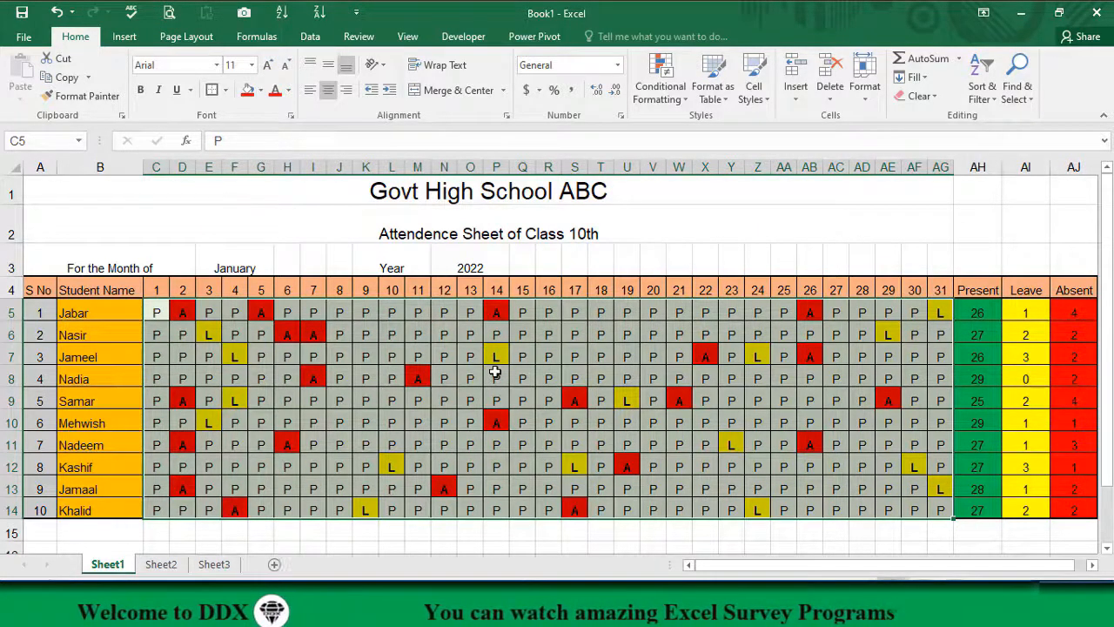
# Step: Change the fourth student's attendance mark for day 11 in M8 to P
pyautogui.click(445, 383)
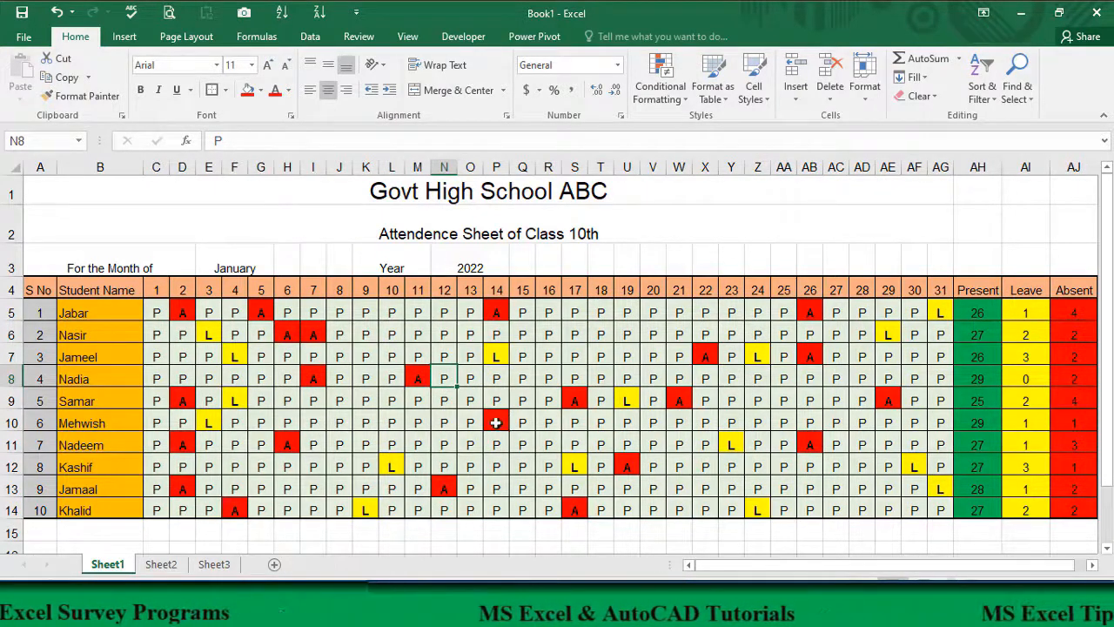
pyautogui.click(412, 377)
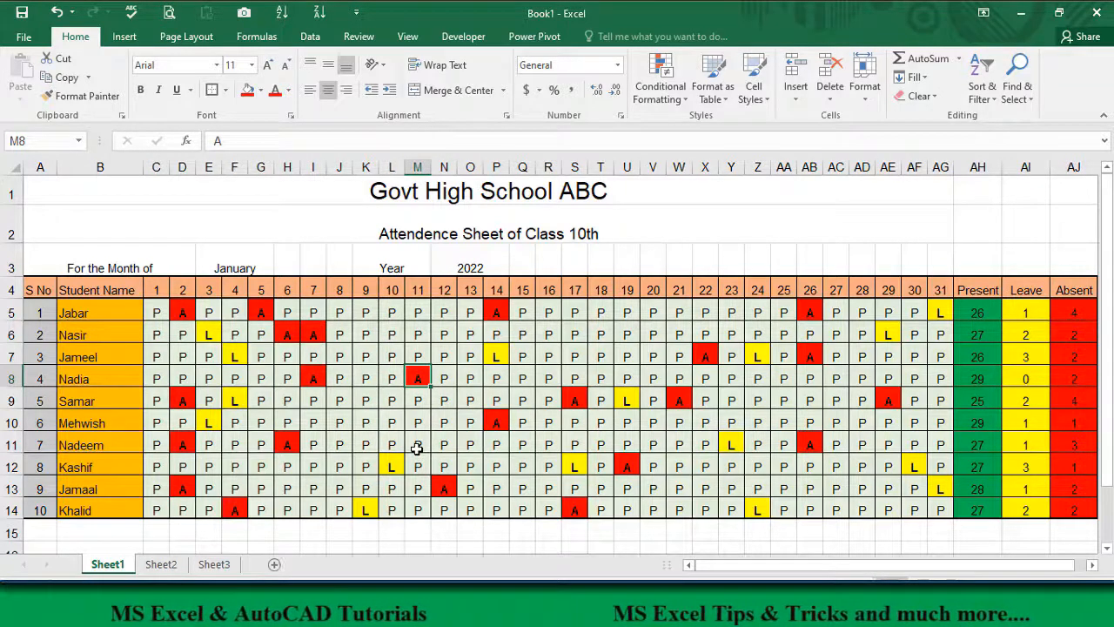
pyautogui.write('P')
pyautogui.press('Return')
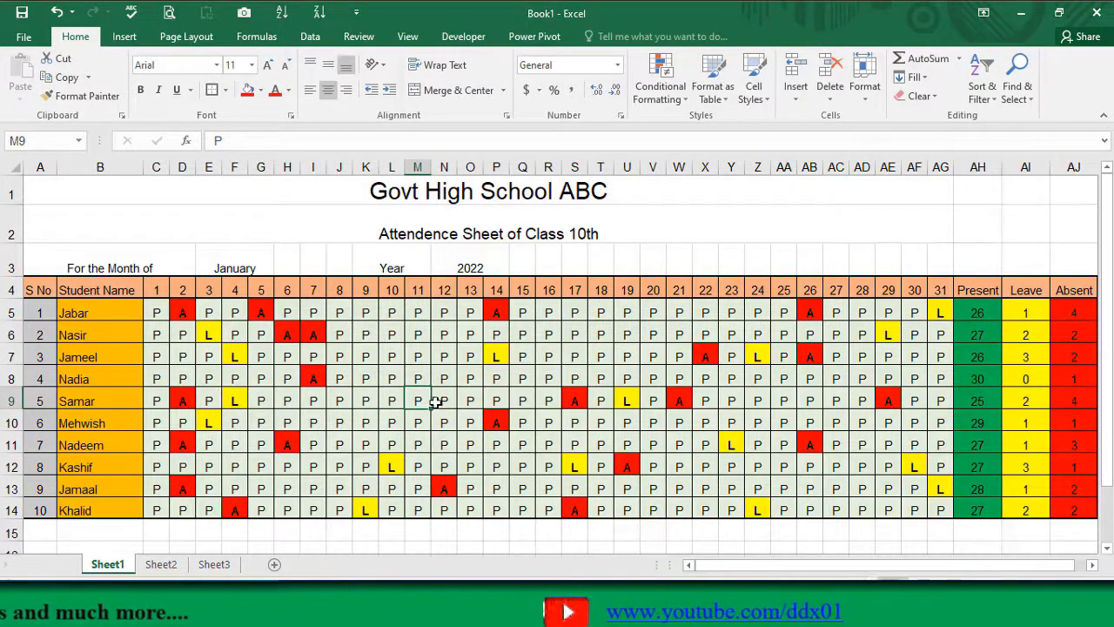
# Step: Change the third student's attendance mark for day 11 in M7 to L
pyautogui.click(421, 357)
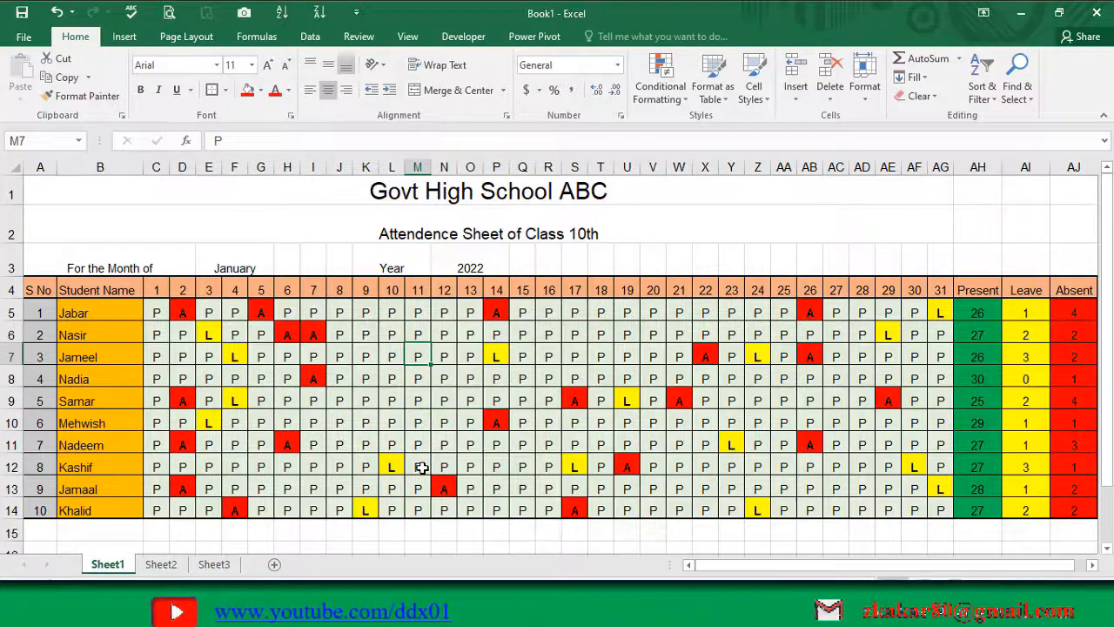
pyautogui.write('L')
pyautogui.press('Return')
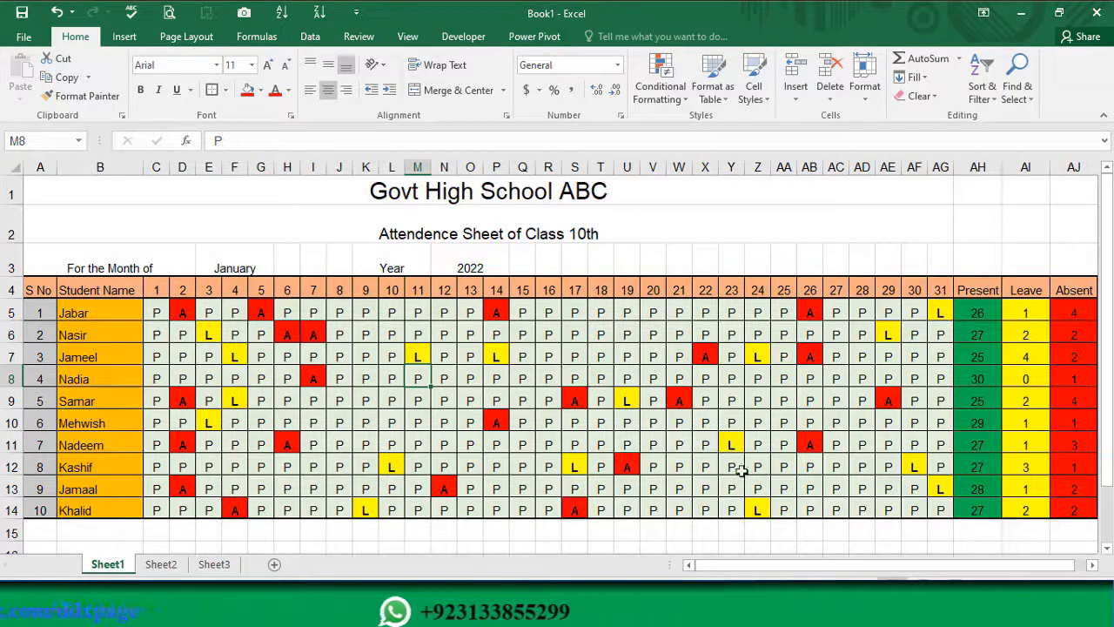
# Step: Start a data validation rule for the month cell E3 that allows a List
pyautogui.click(234, 270)
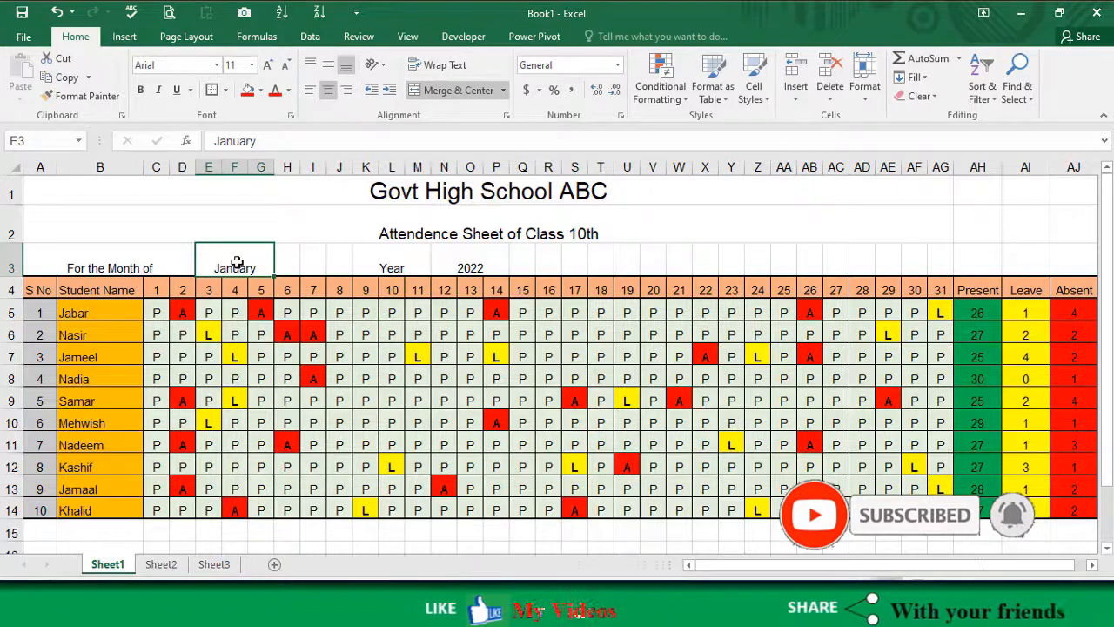
pyautogui.click(312, 37)
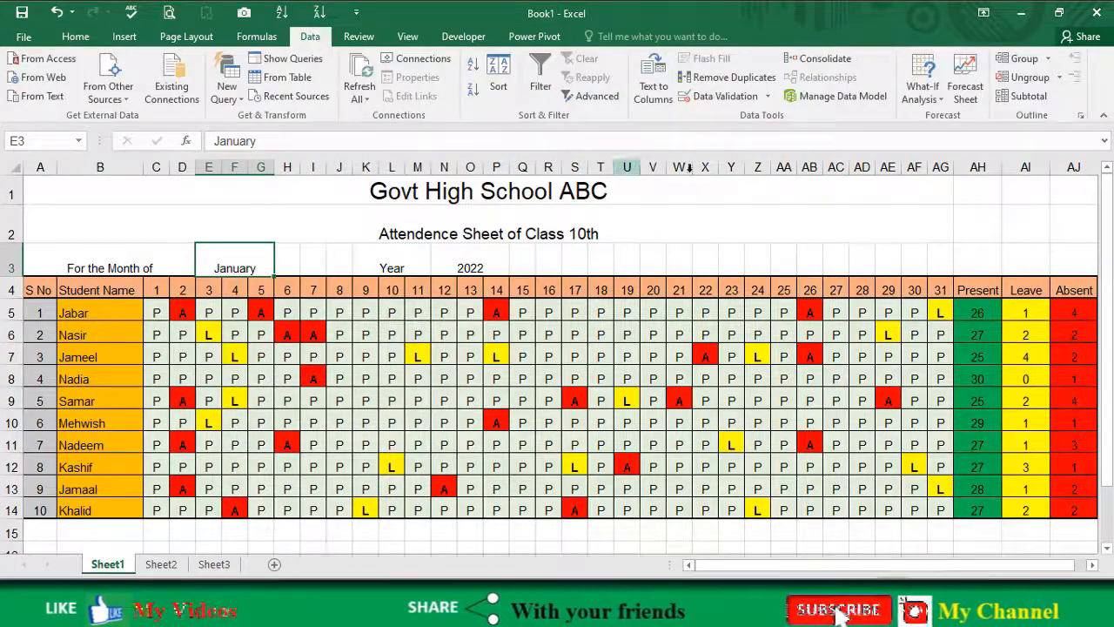
pyautogui.click(707, 97)
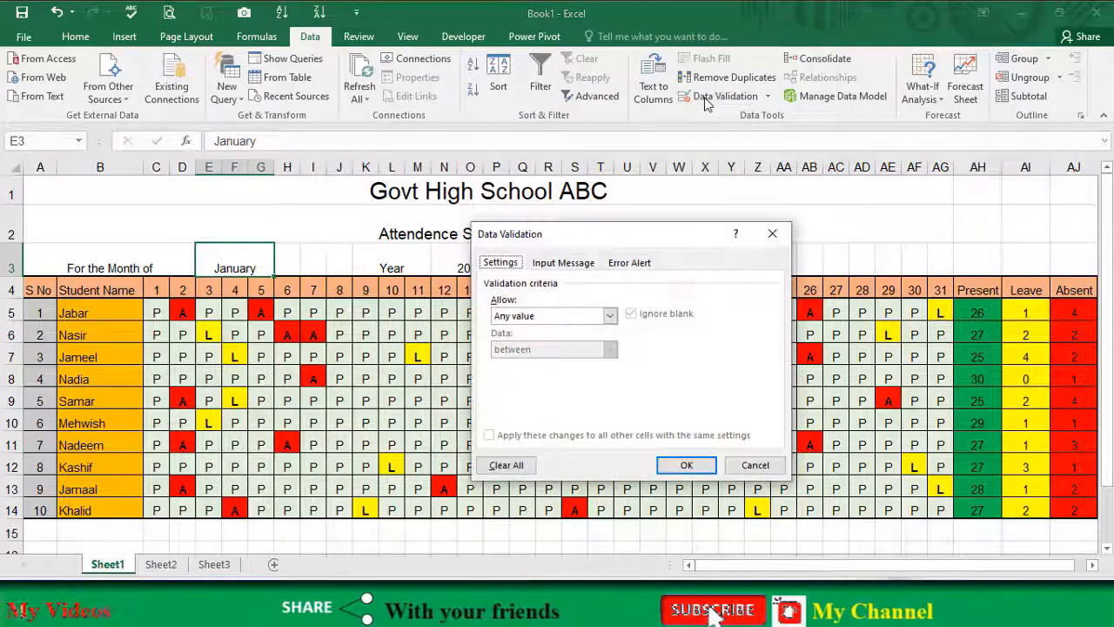
pyautogui.click(557, 316)
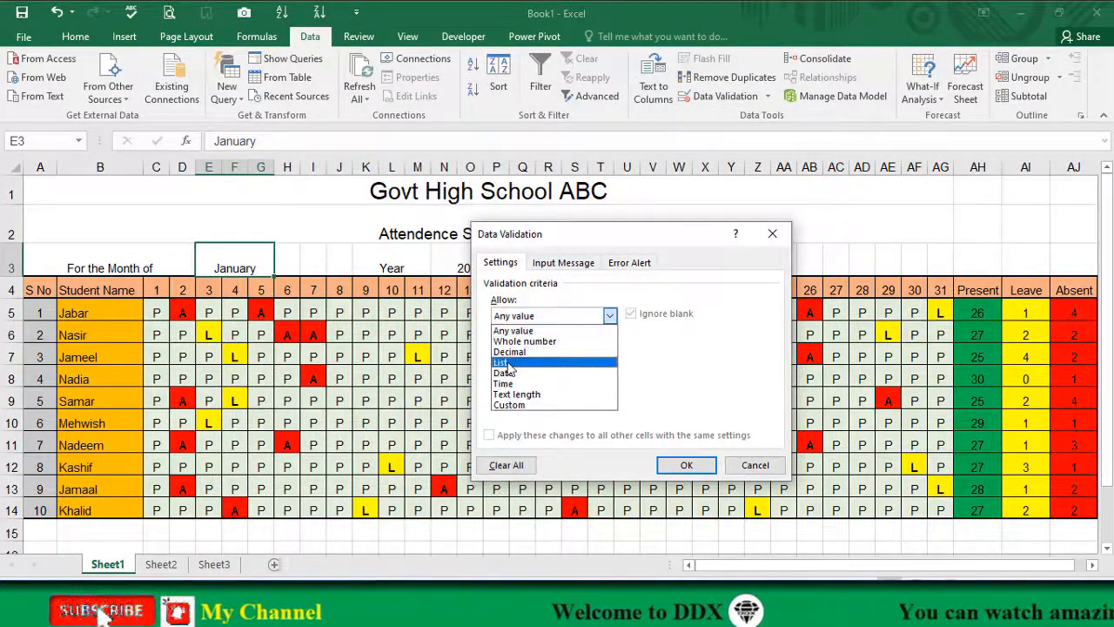
pyautogui.click(509, 362)
# Step: Set the month cell's validation list source to the twelve month names from January to December, separated by commas, and apply the rule
pyautogui.click(511, 381)
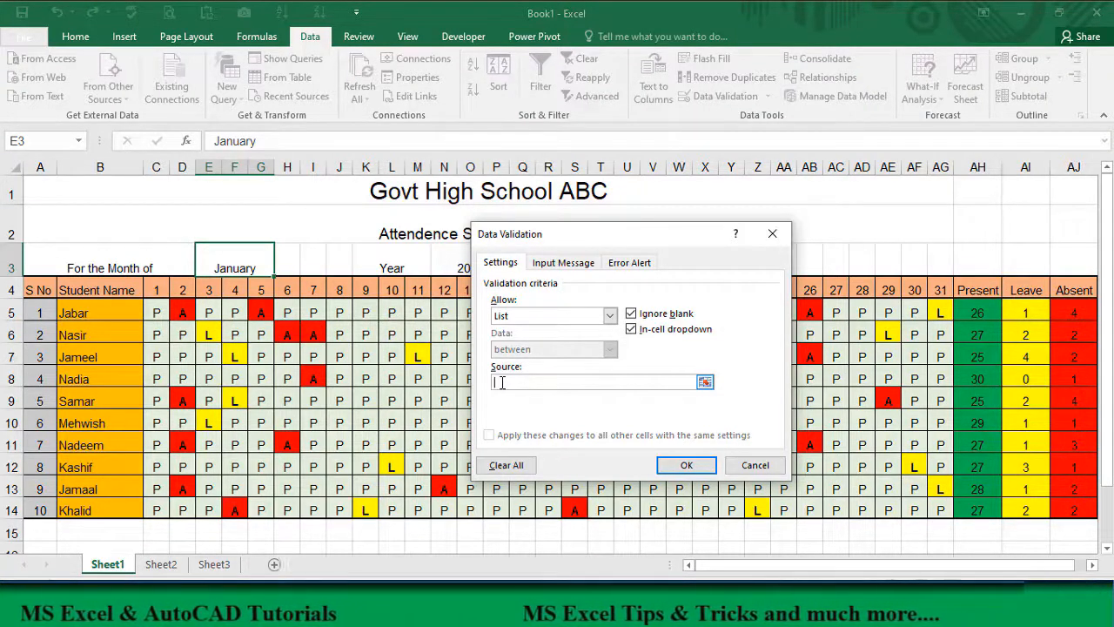
pyautogui.write('anuary,Feb')
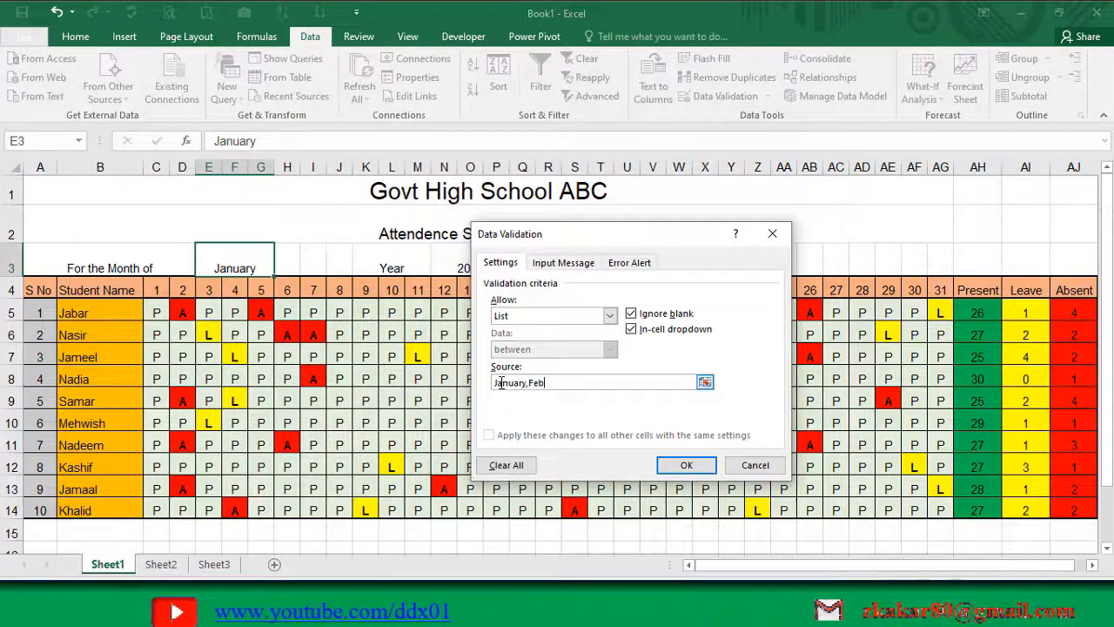
pyautogui.write('ruar')
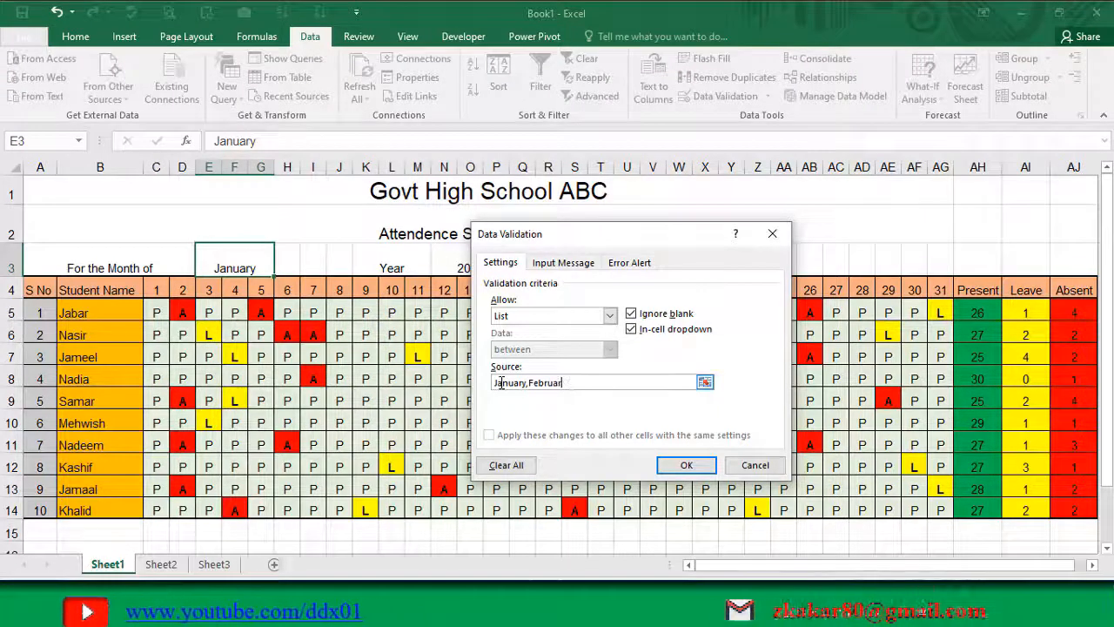
pyautogui.write('y')
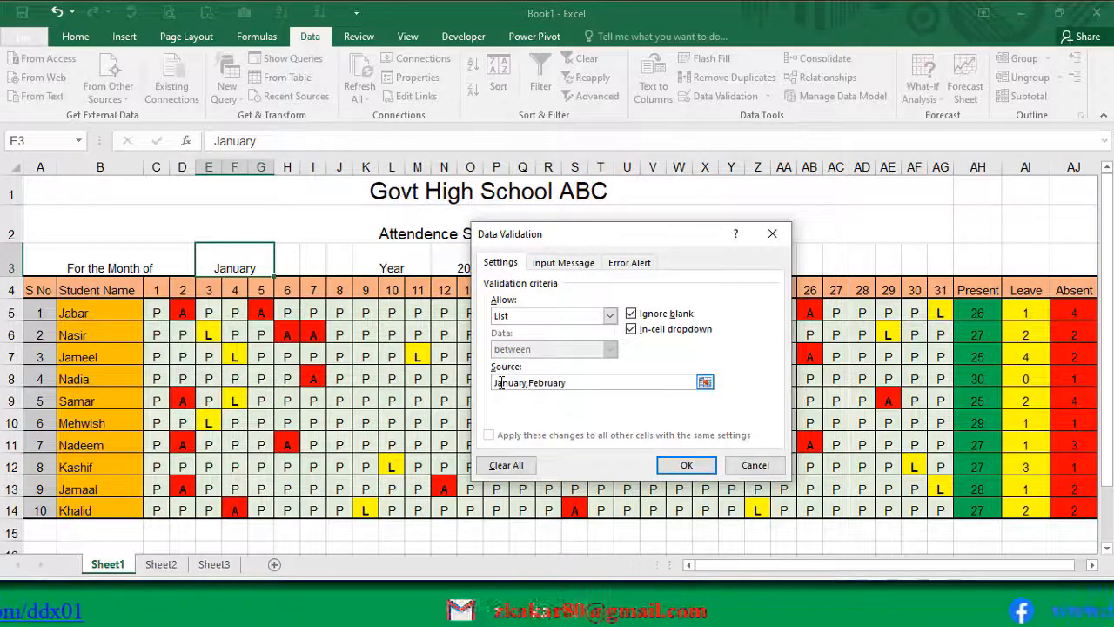
pyautogui.write(',Mar')
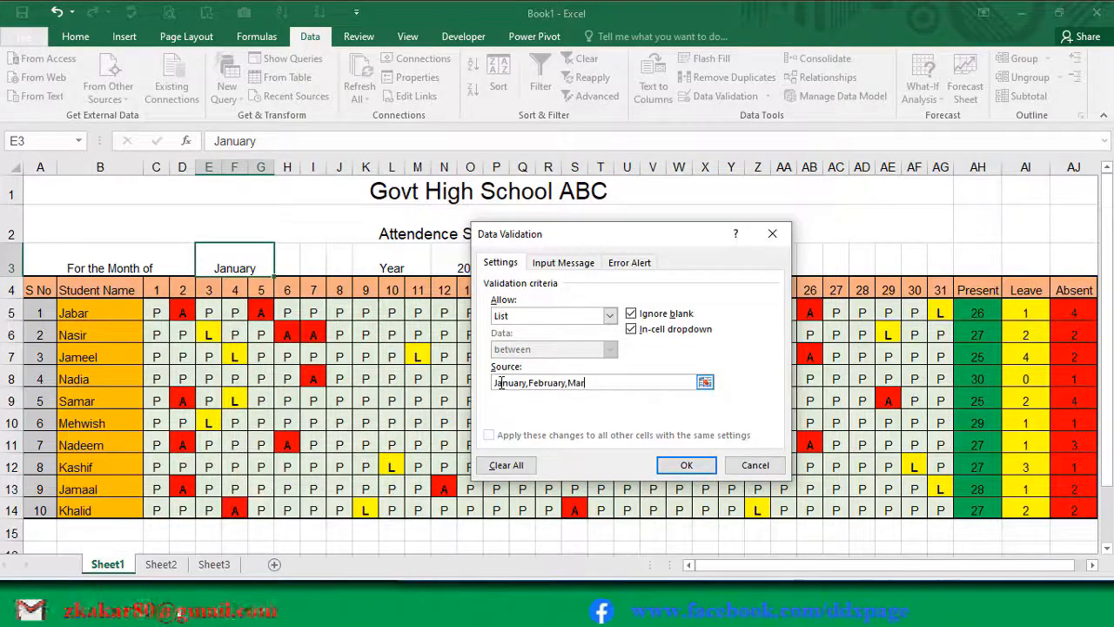
pyautogui.write('ch')
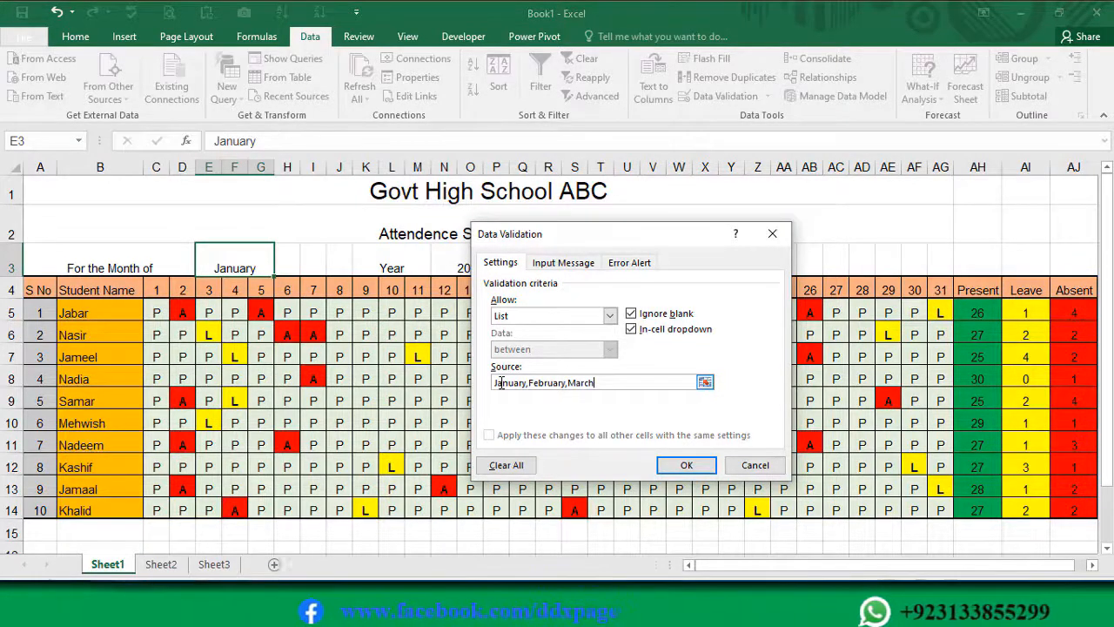
pyautogui.write(',Ap')
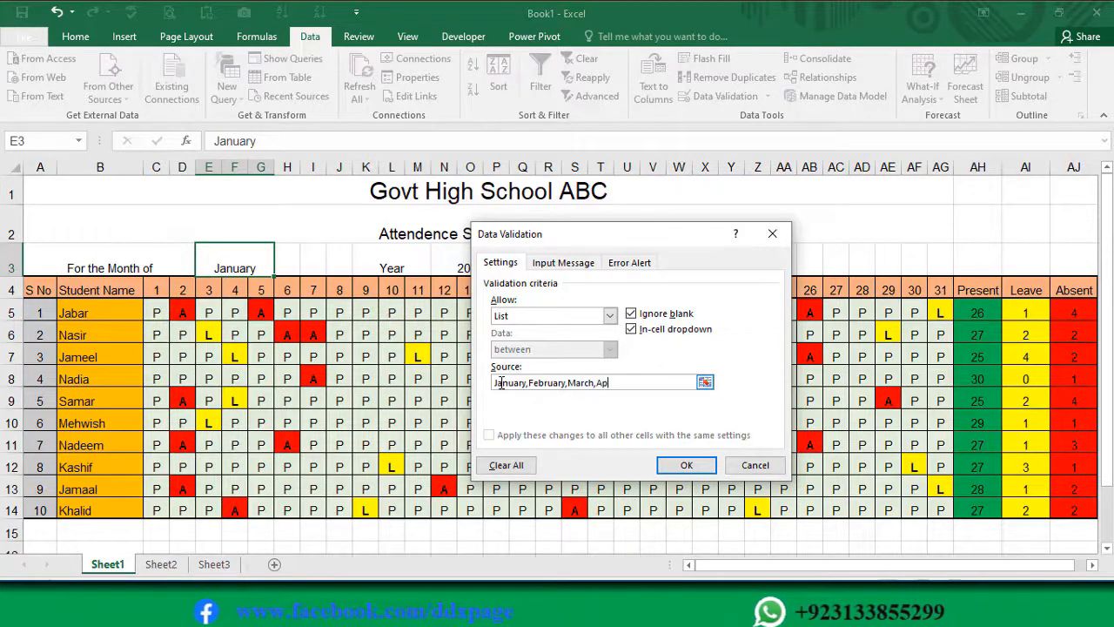
pyautogui.write('ril')
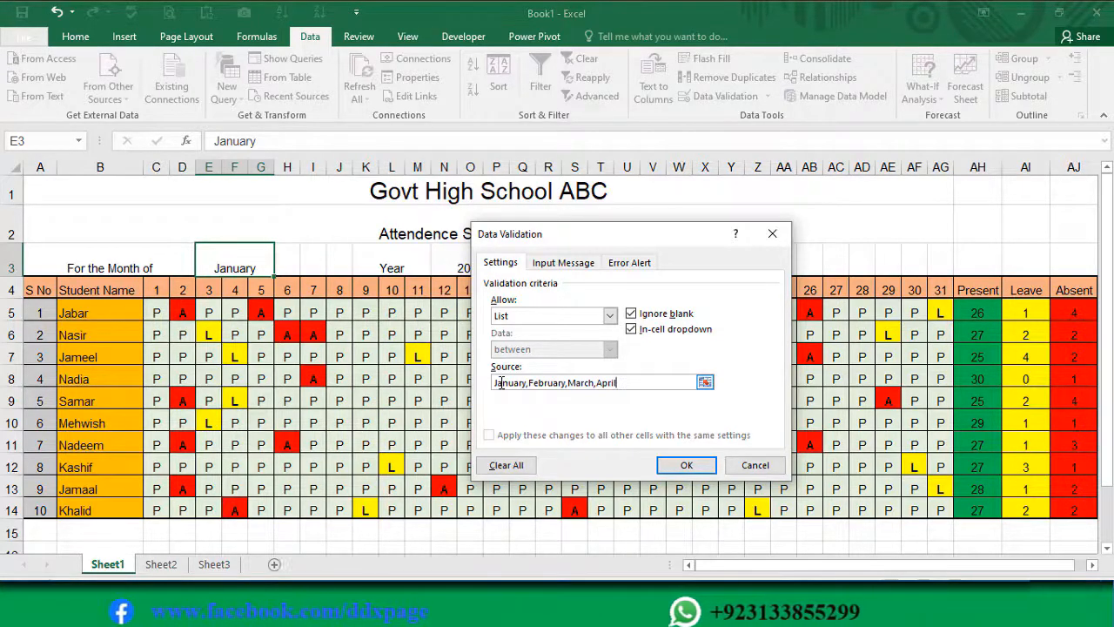
pyautogui.write(',Ma')
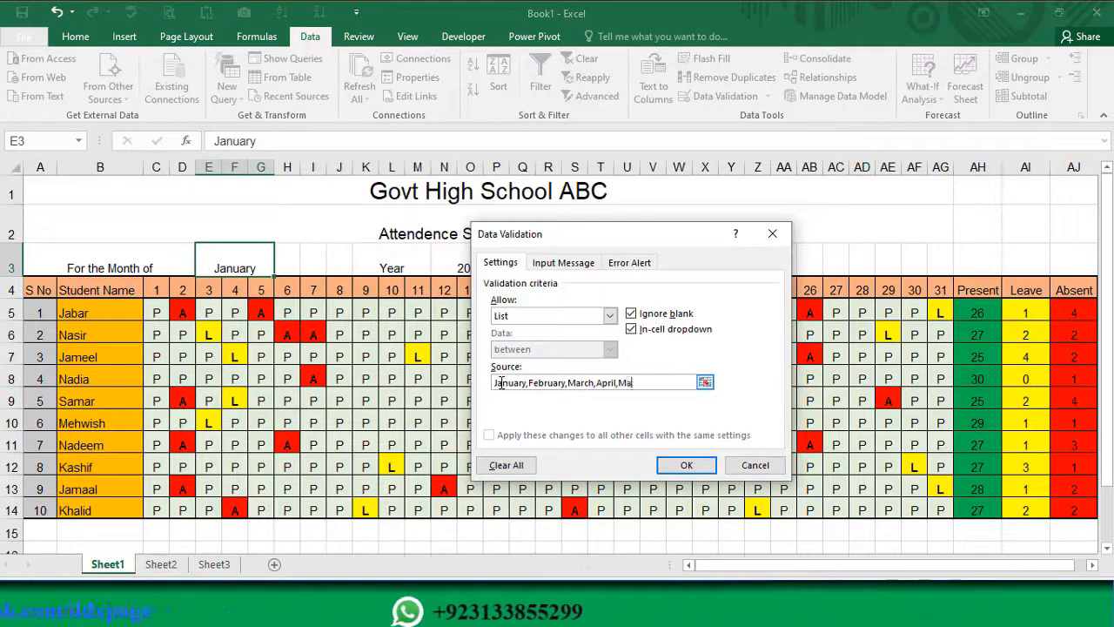
pyautogui.write('y,')
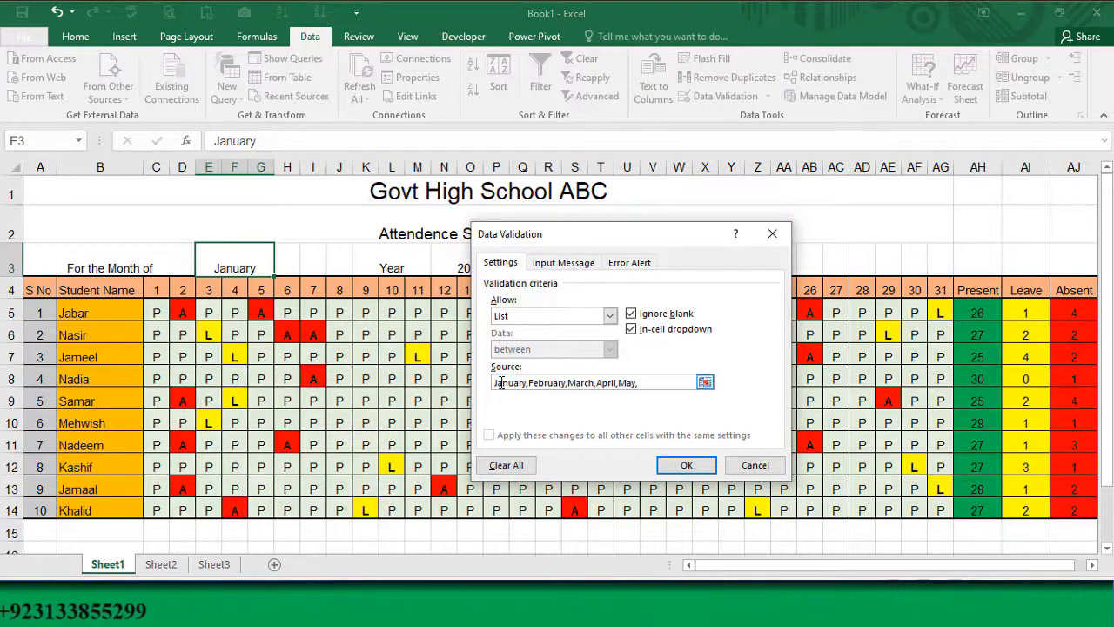
pyautogui.write('June,J')
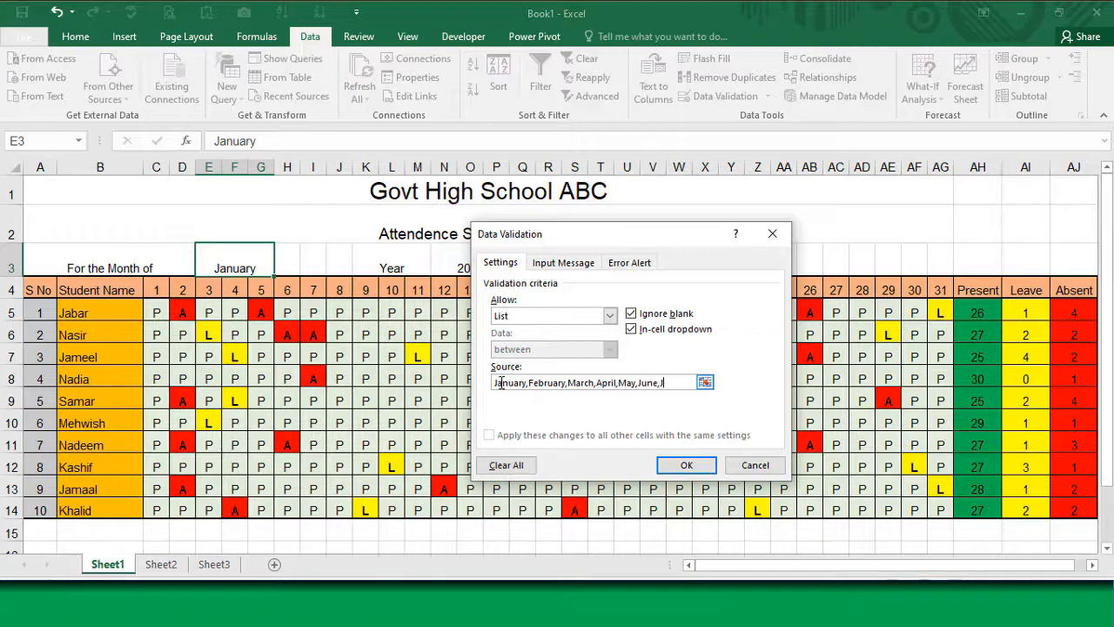
pyautogui.write('uly,Aug')
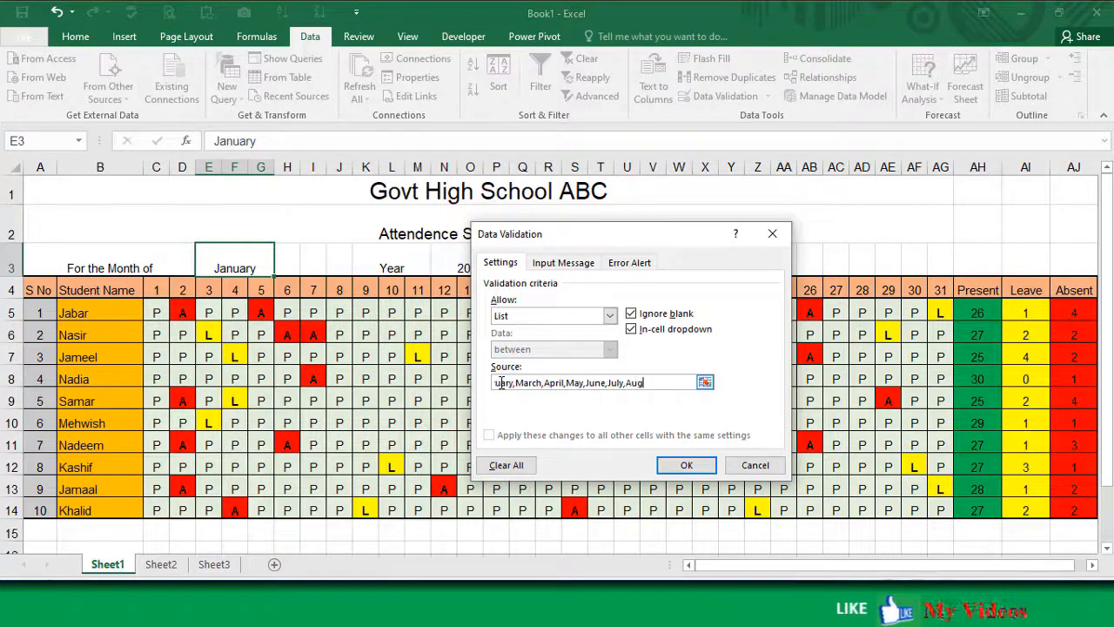
pyautogui.write('ust')
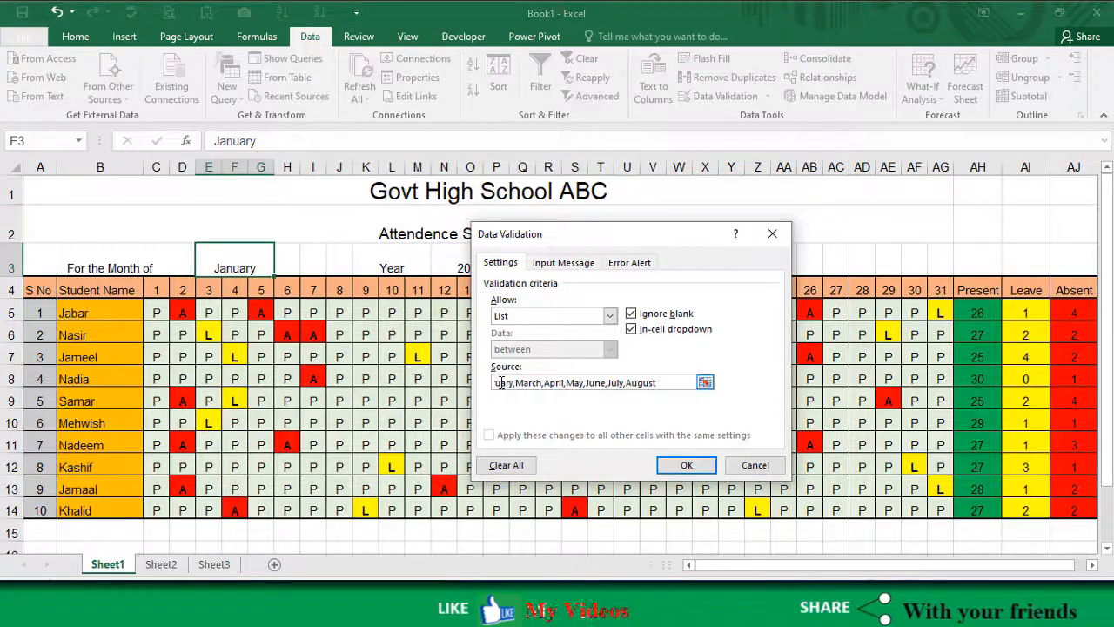
pyautogui.write(',Se')
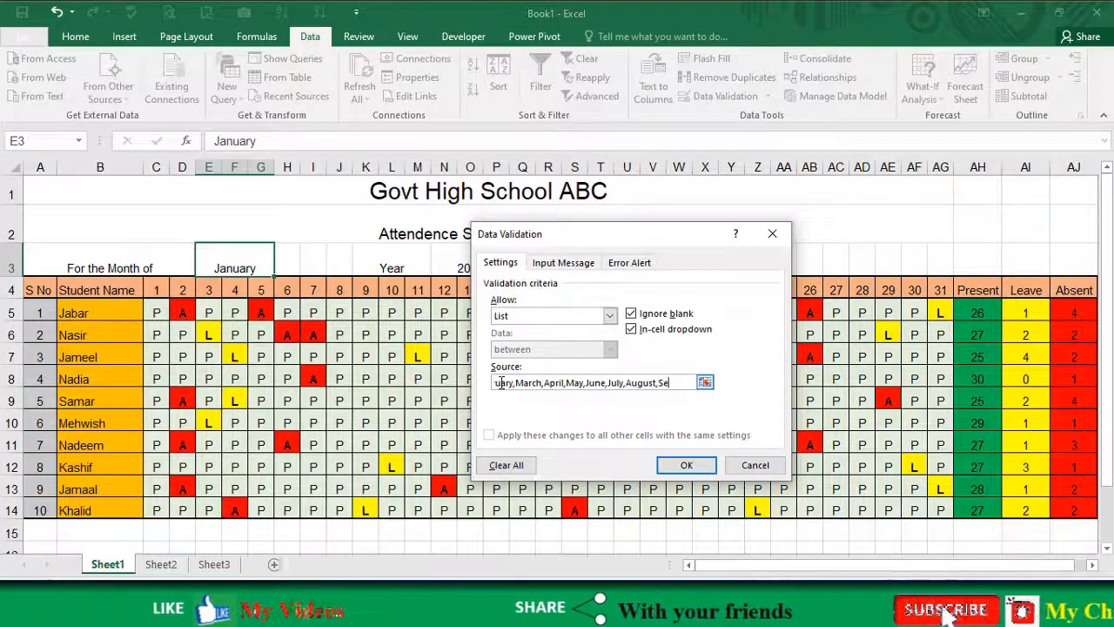
pyautogui.write('ptember')
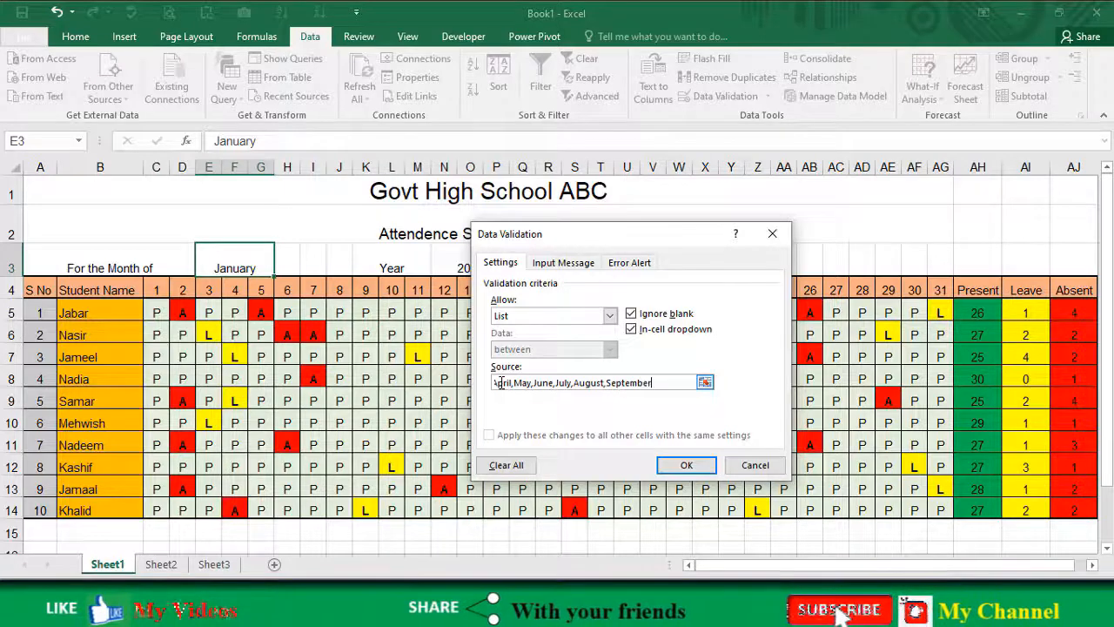
pyautogui.write(',')
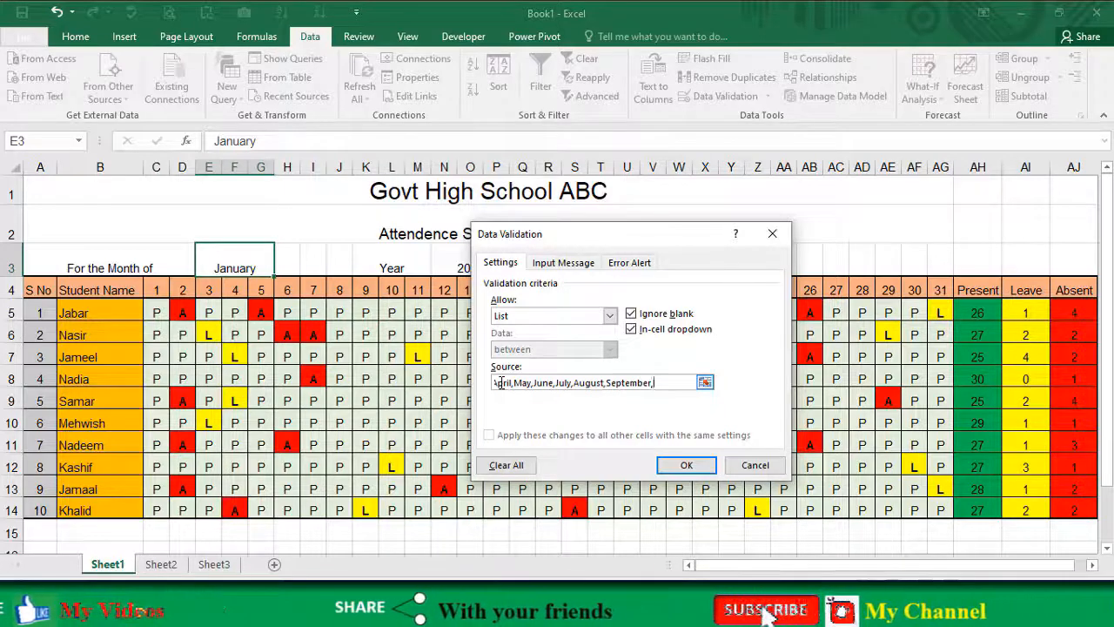
pyautogui.write('October')
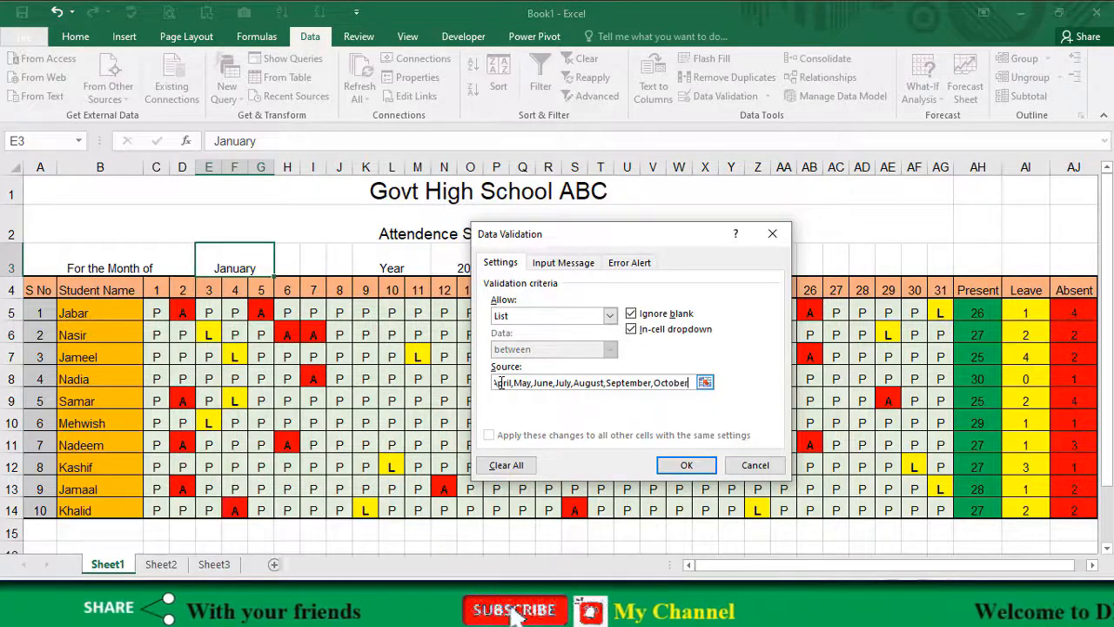
pyautogui.write(',')
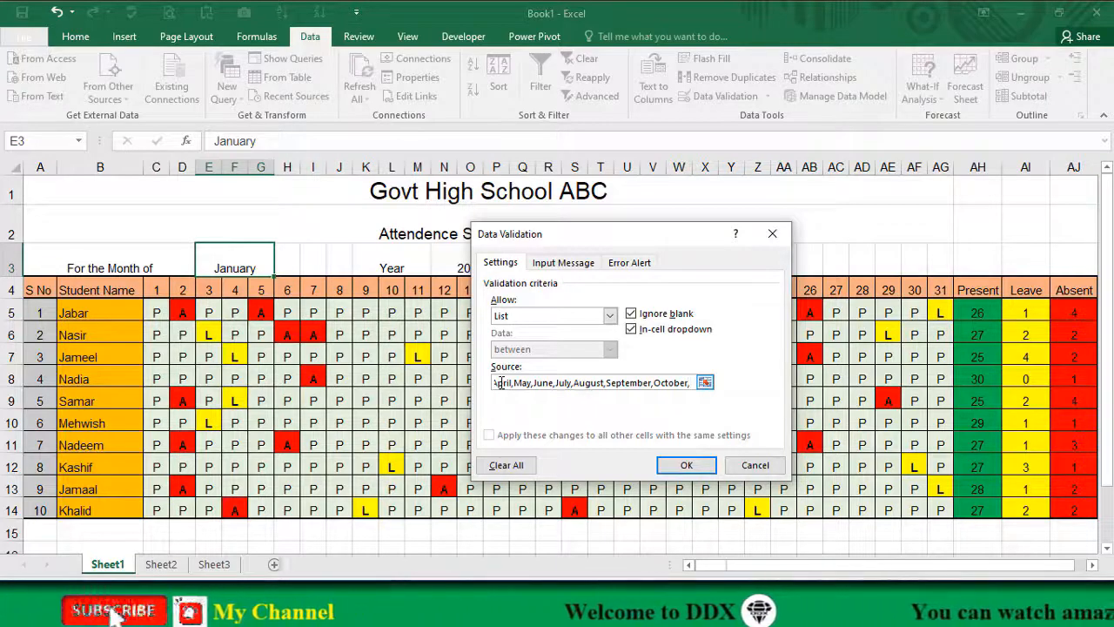
pyautogui.write('November,')
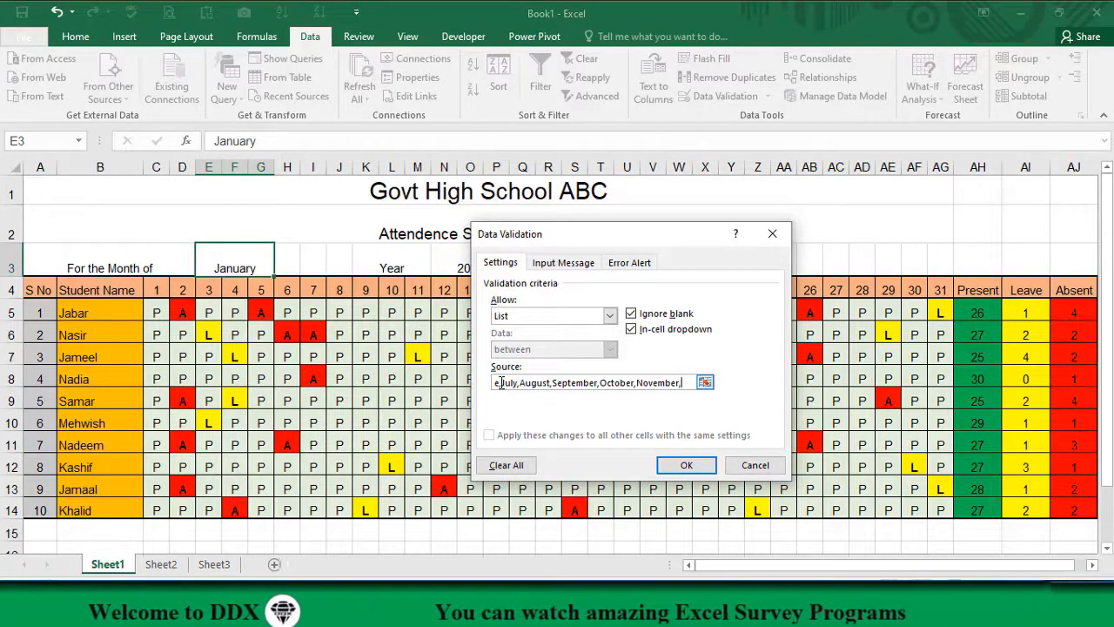
pyautogui.write('December')
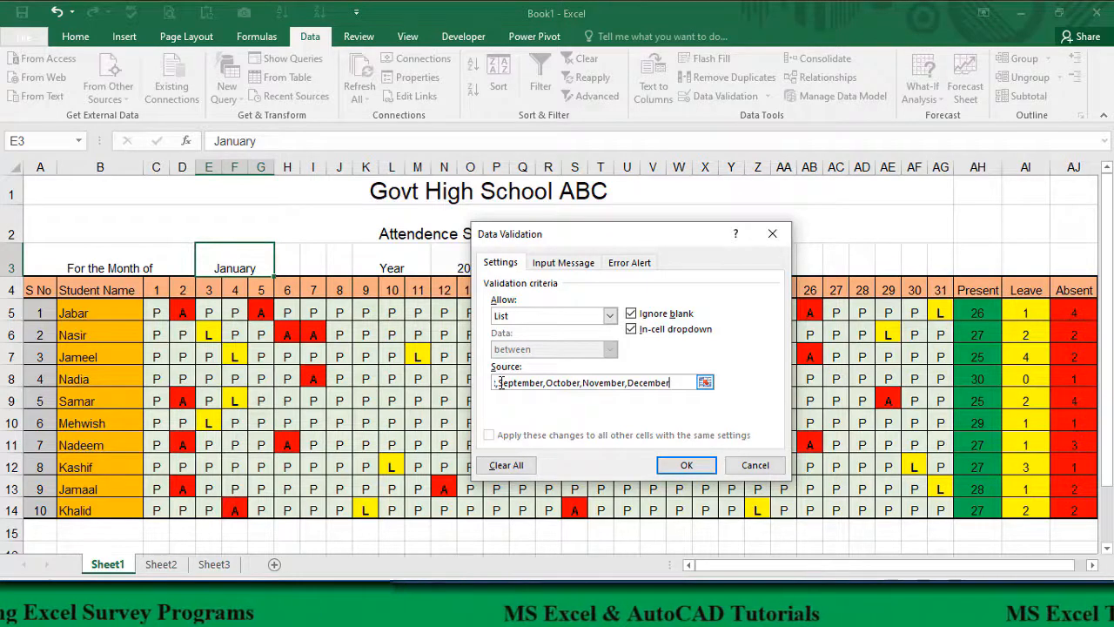
pyautogui.click(683, 467)
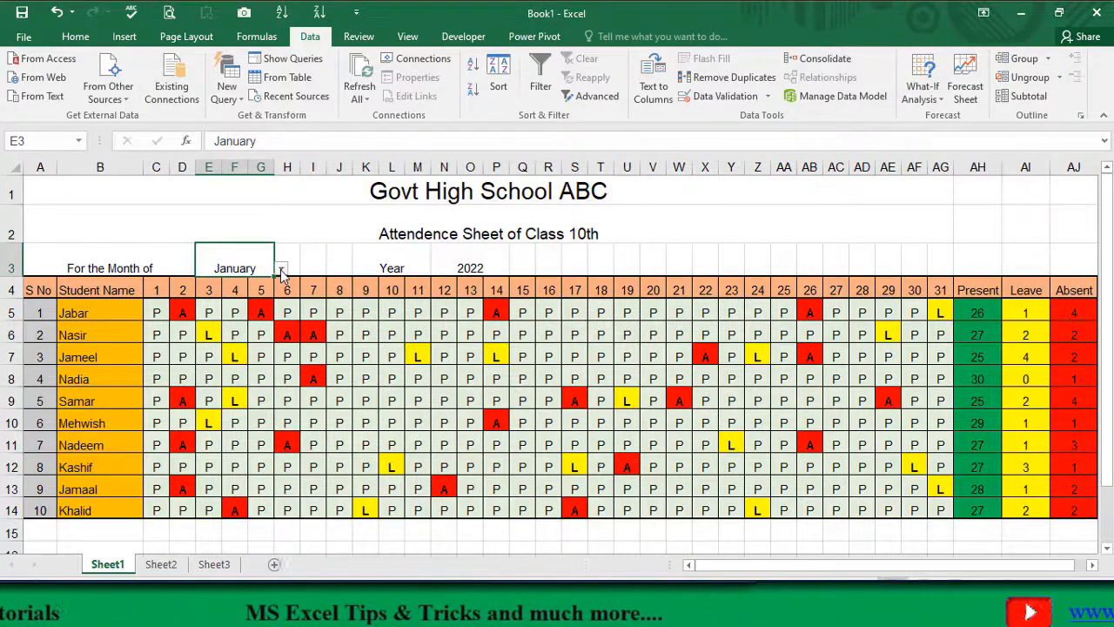
# Step: Test the month drop-down list in E3 by choosing August, February and finally January
pyautogui.click(282, 269)
pyautogui.moveTo(280, 307); pyautogui.dragTo(281, 346)
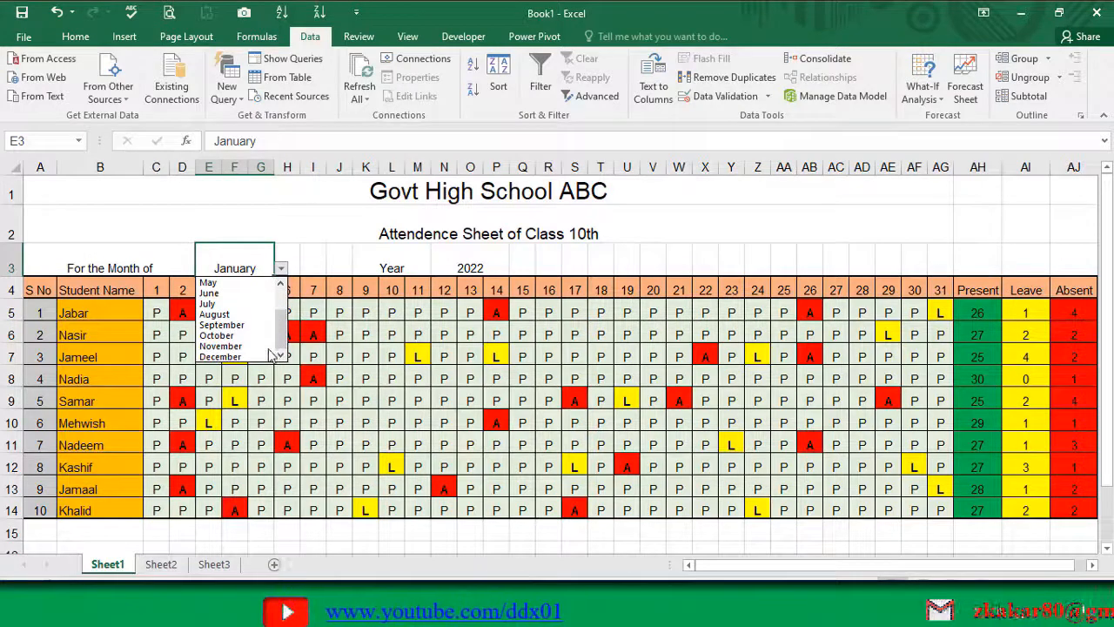
pyautogui.click(236, 314)
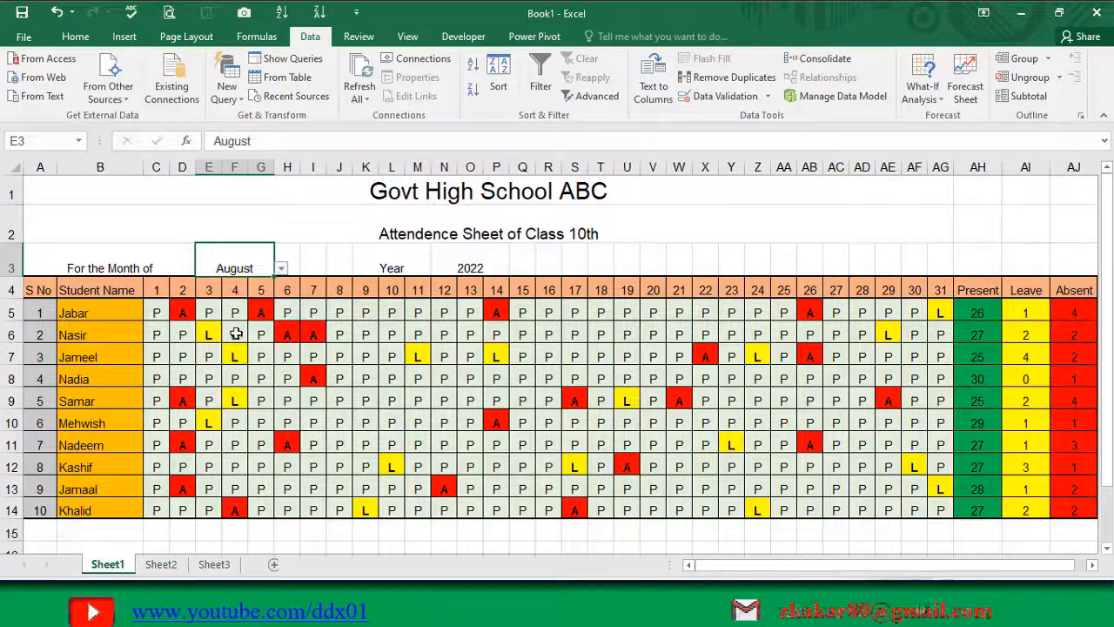
pyautogui.click(281, 268)
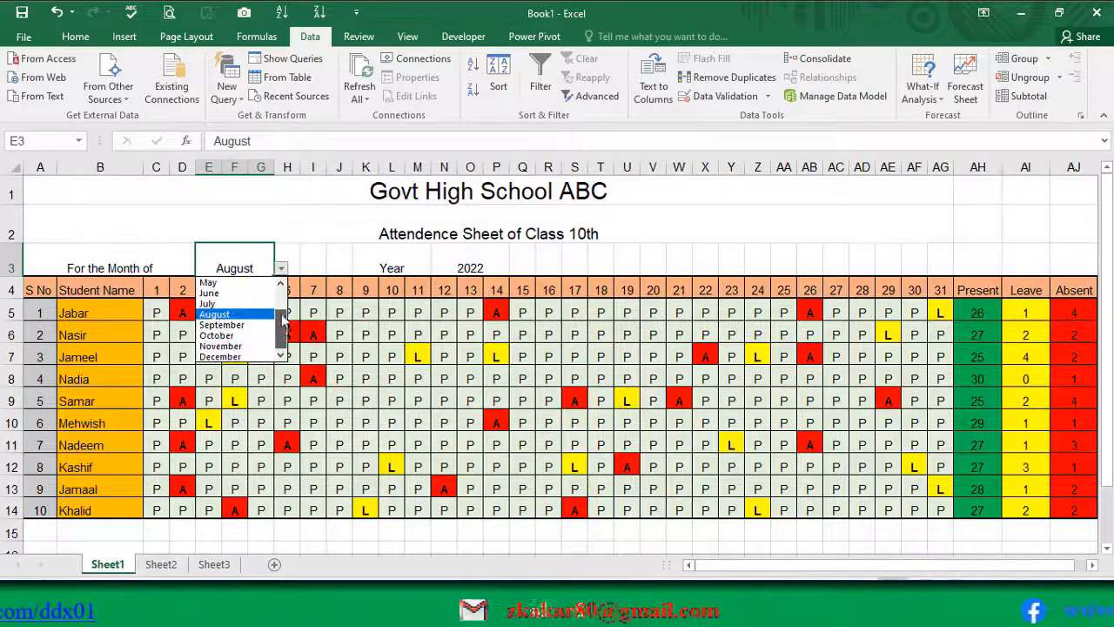
pyautogui.scroll(2, 261, 315)
pyautogui.click(233, 293)
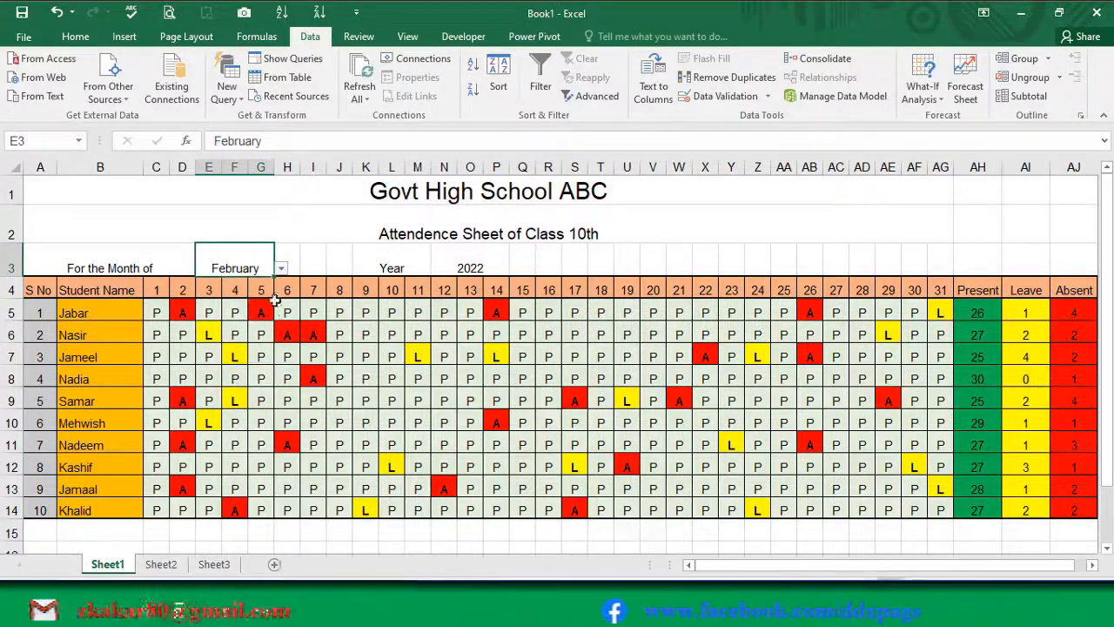
pyautogui.click(281, 268)
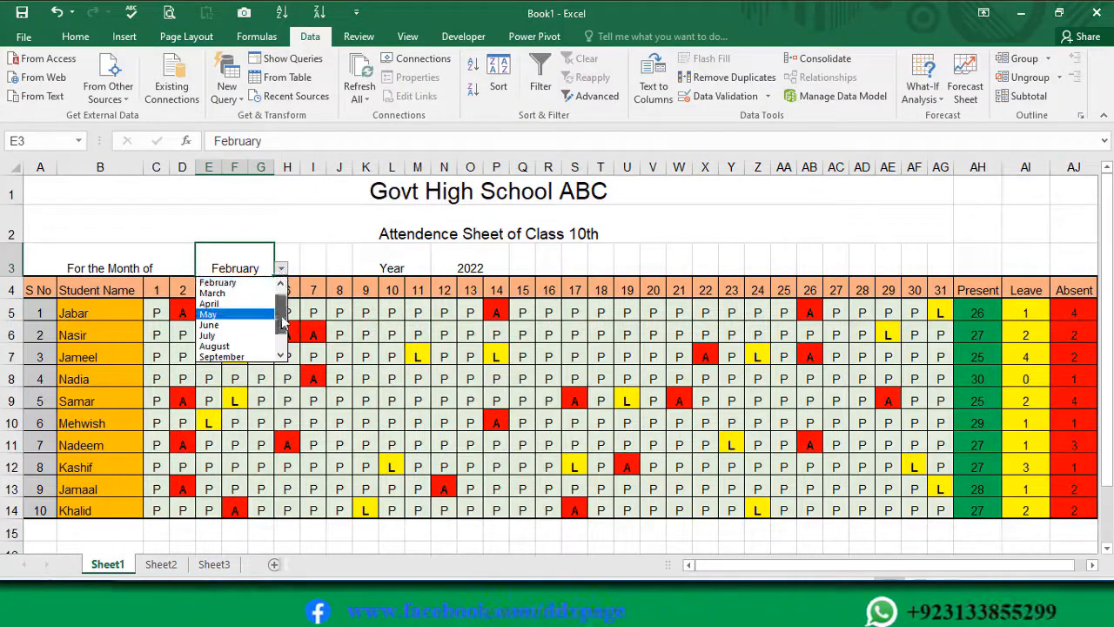
pyautogui.scroll(1, 275, 320)
pyautogui.click(235, 286)
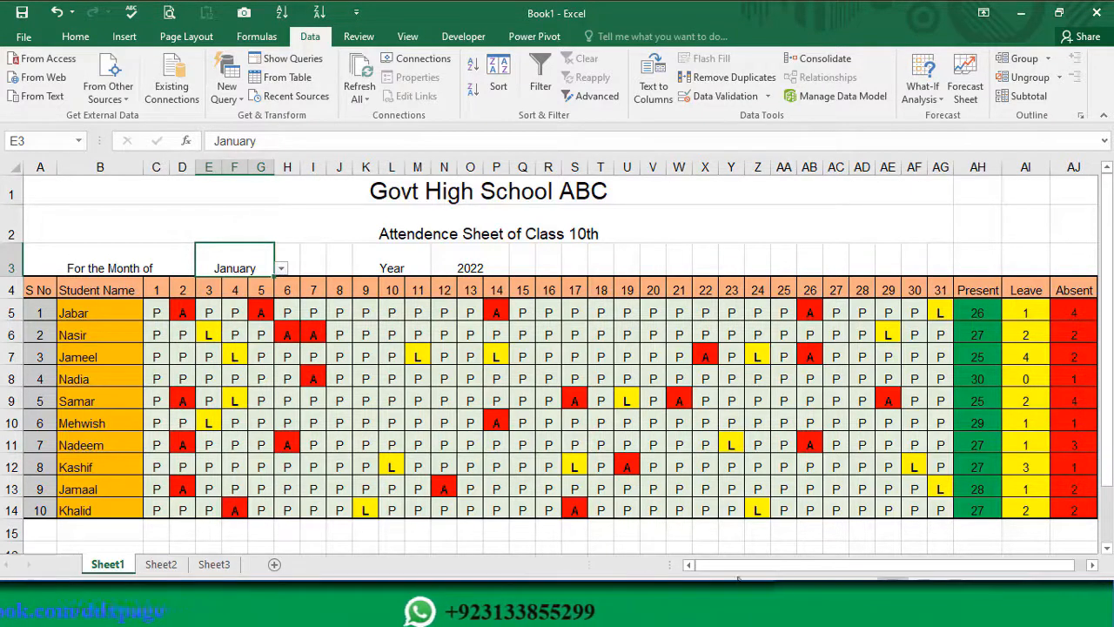
# Step: Enter January in AM4, outside the attendance table, and autofill the month names down to December in AM15
pyautogui.moveTo(726, 565); pyautogui.dragTo(894, 571)
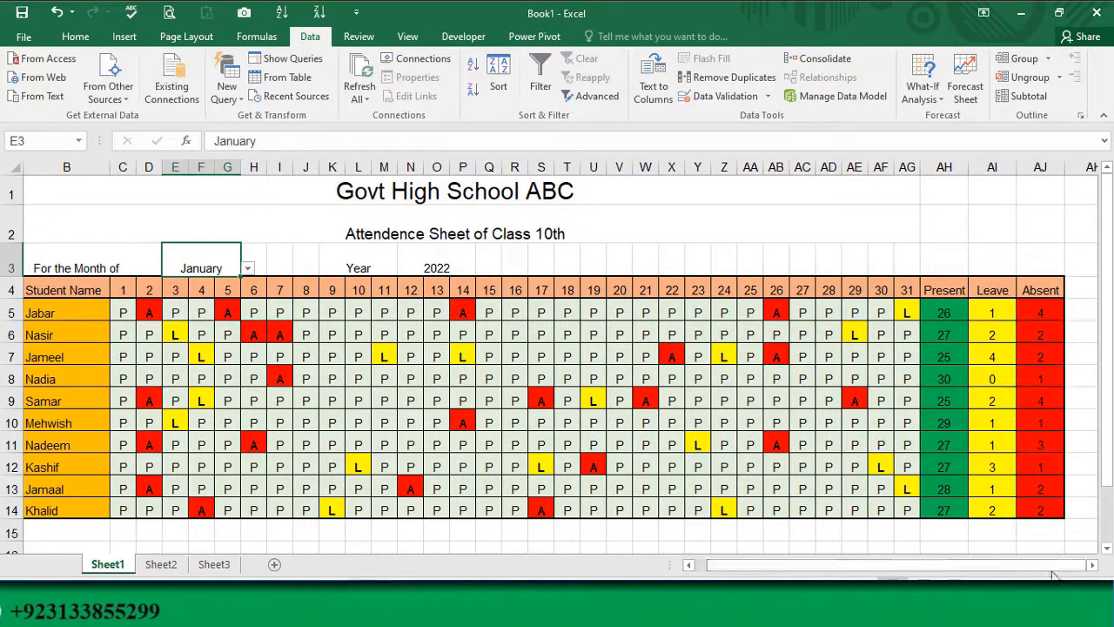
pyautogui.click(1092, 565)
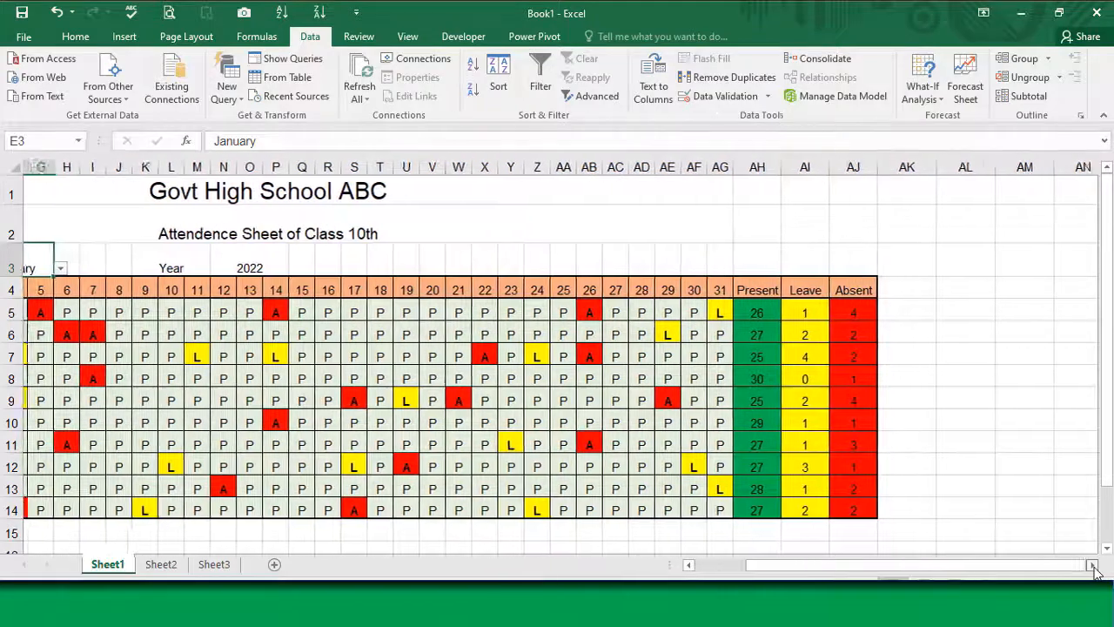
pyautogui.click(972, 289)
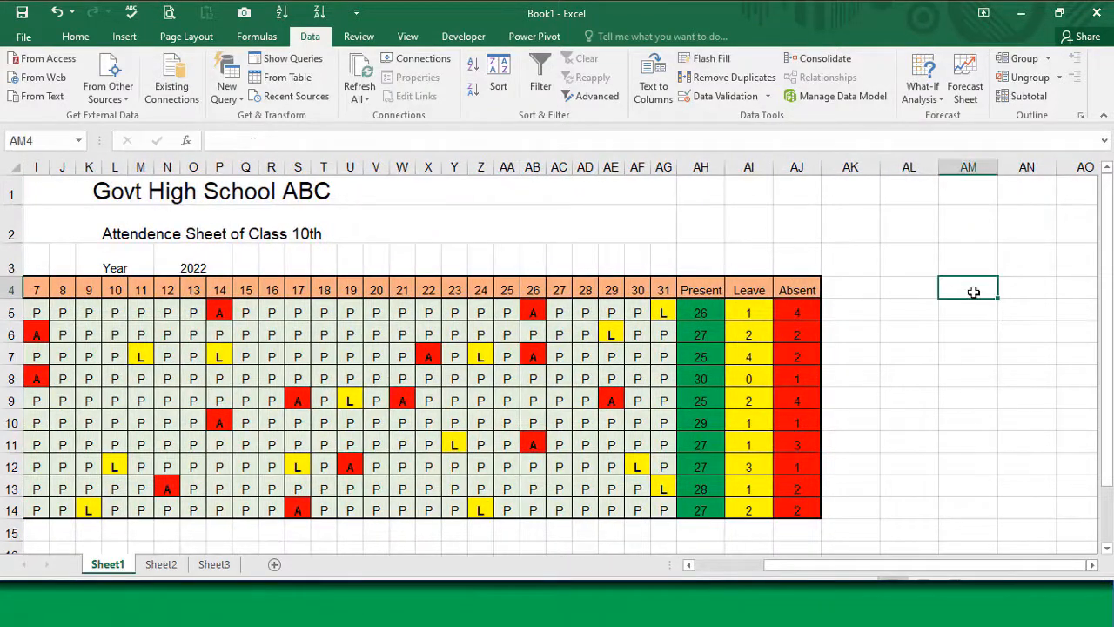
pyautogui.write('January')
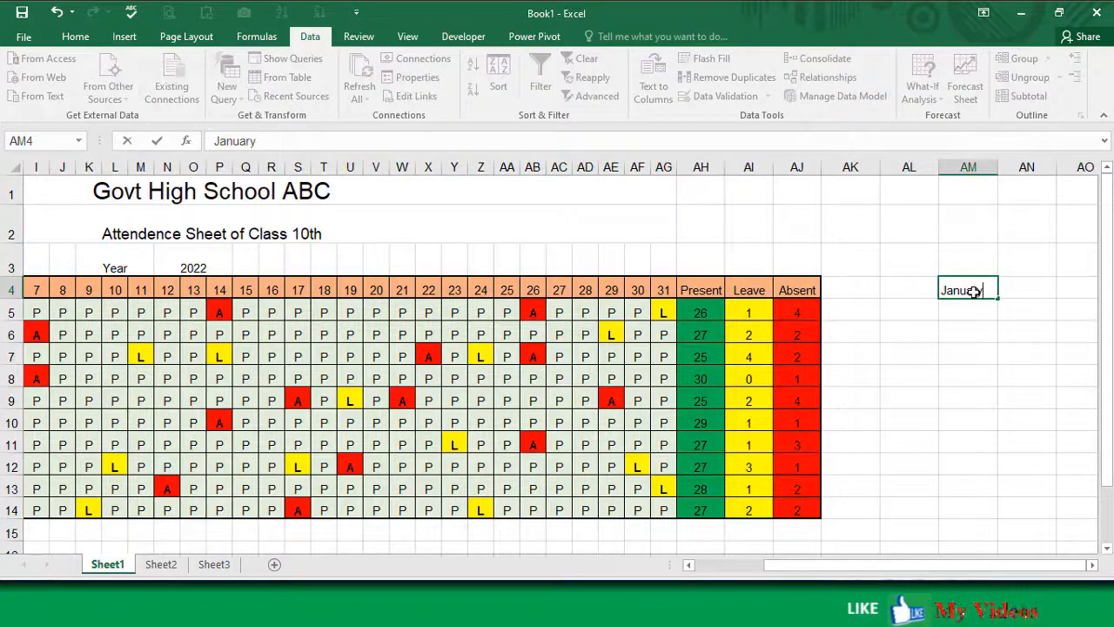
pyautogui.press('Return')
pyautogui.click(978, 293)
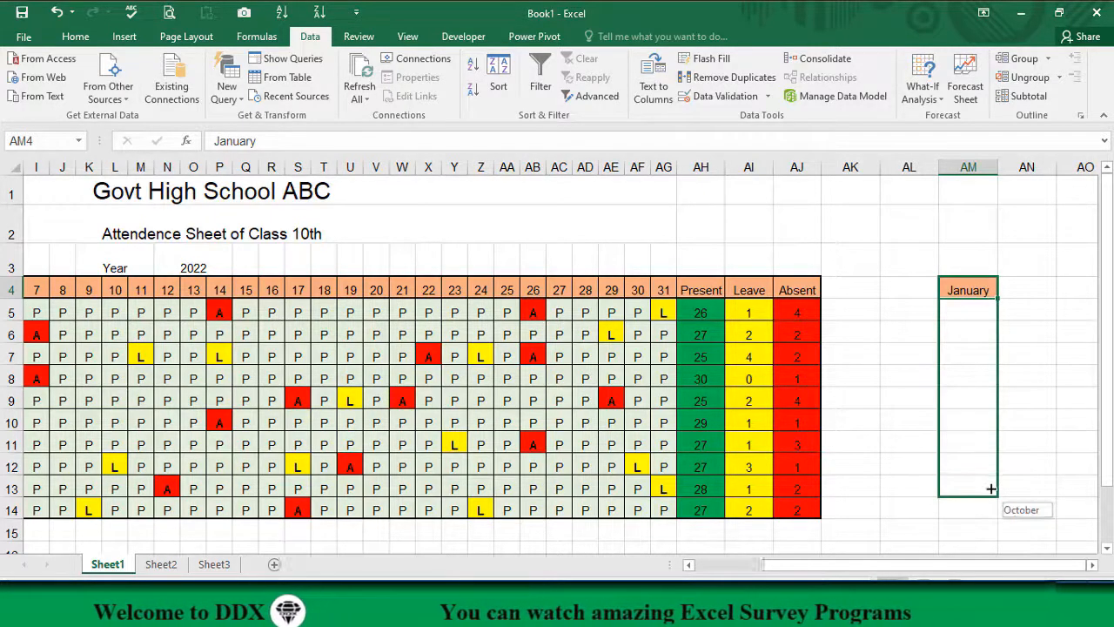
pyautogui.moveTo(989, 539); pyautogui.dragTo(988, 536)
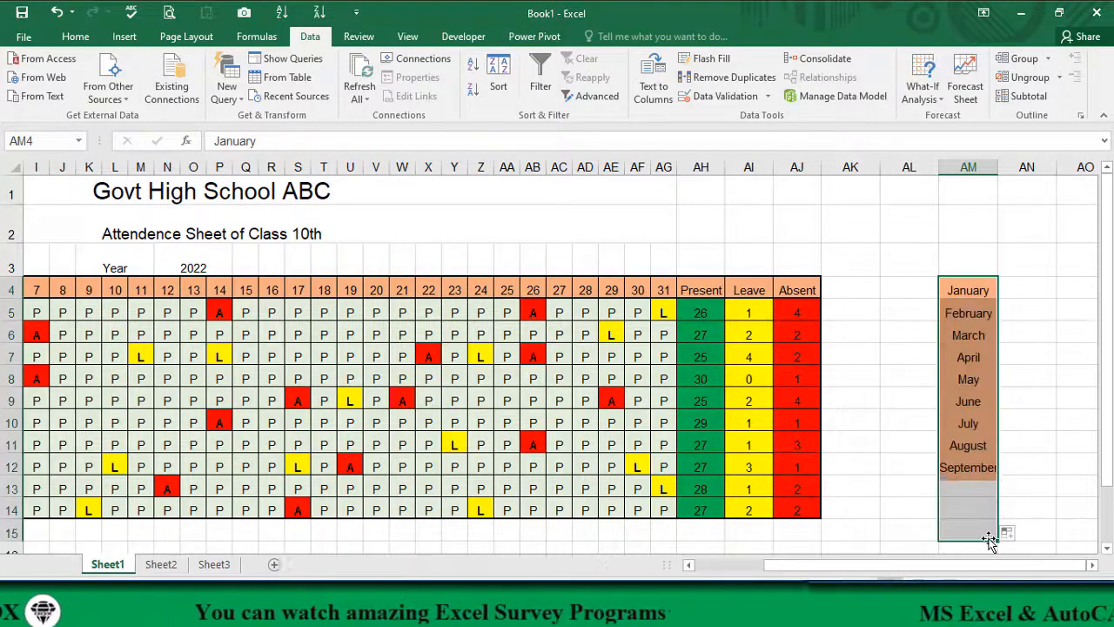
# Step: Enter Sunday in AN4 and autofill the weekday names down to Saturday in AN10
pyautogui.click(1041, 291)
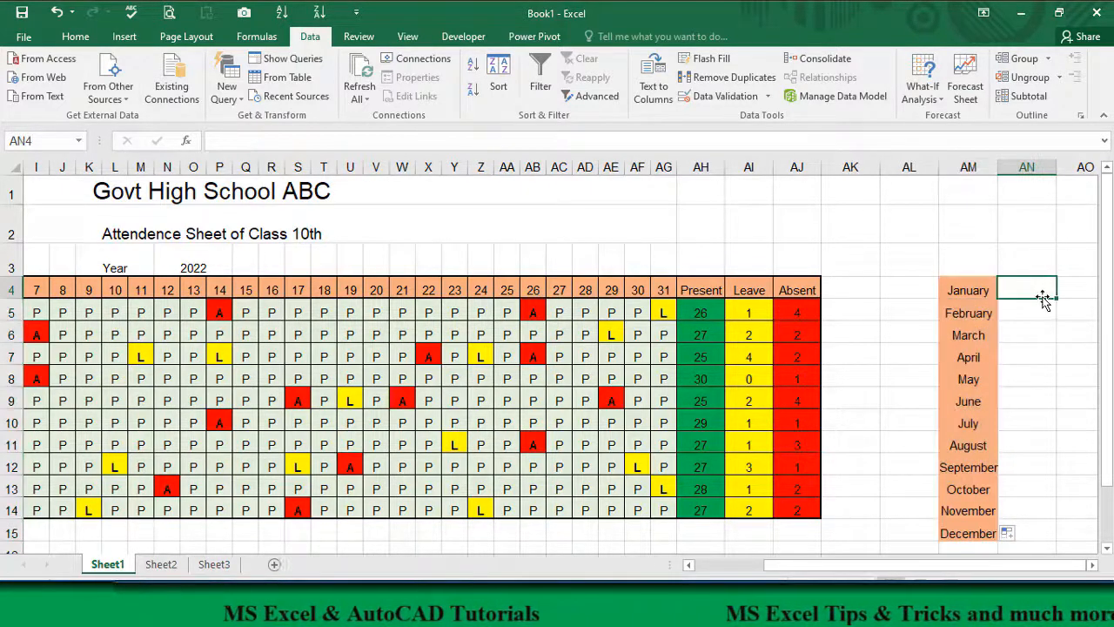
pyautogui.write('Sunday')
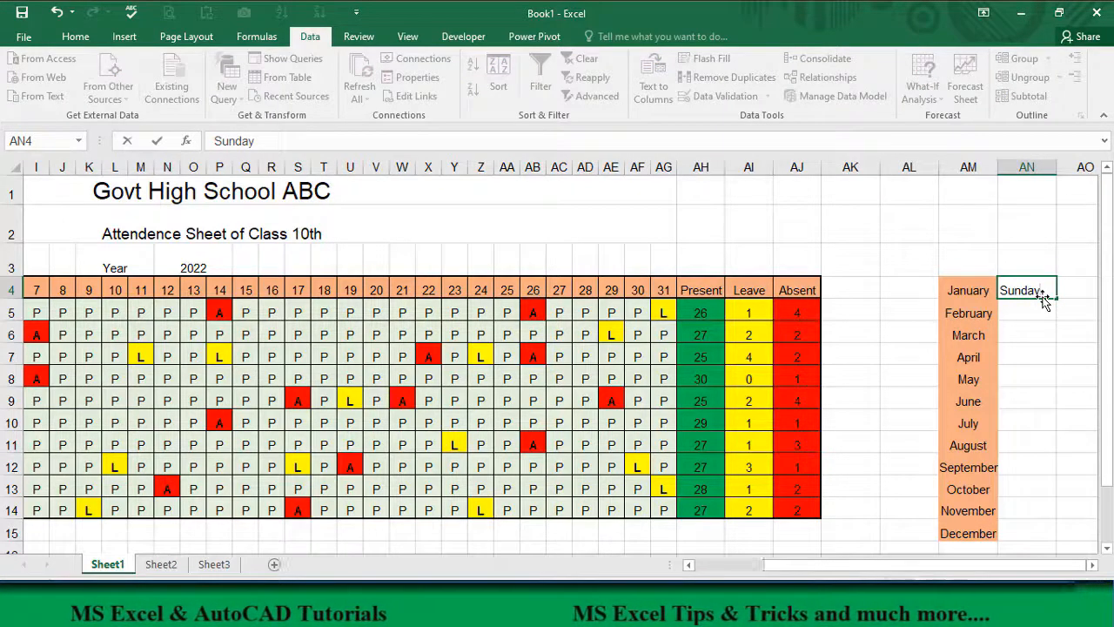
pyautogui.press('Return')
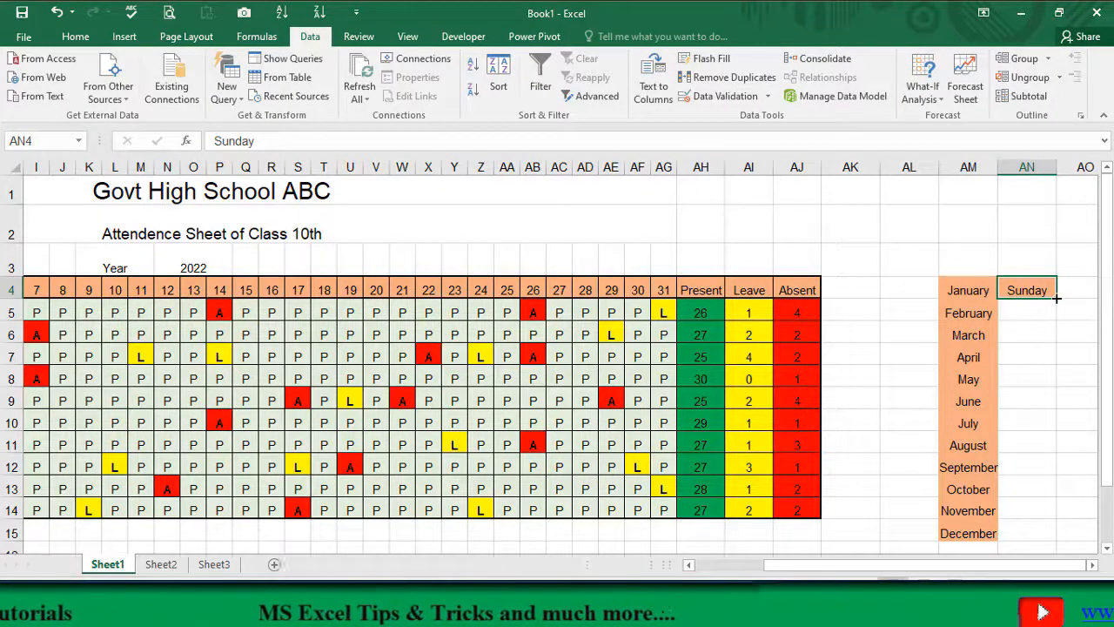
pyautogui.moveTo(1057, 299); pyautogui.dragTo(1054, 434)
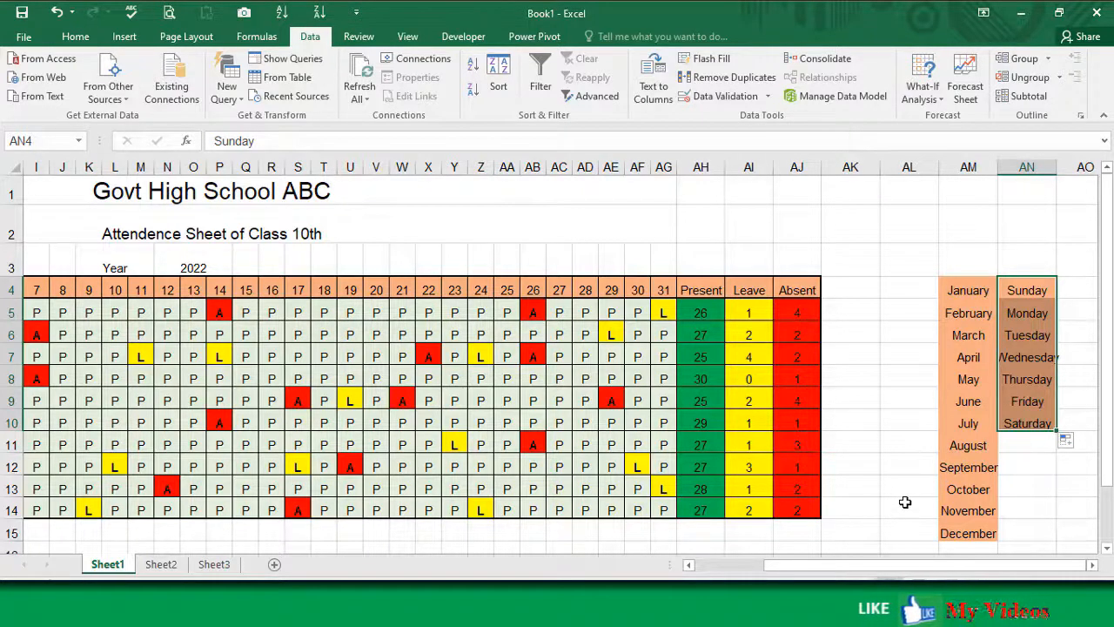
# Step: Delete the weekday names from AN4:AN10
pyautogui.click(965, 294)
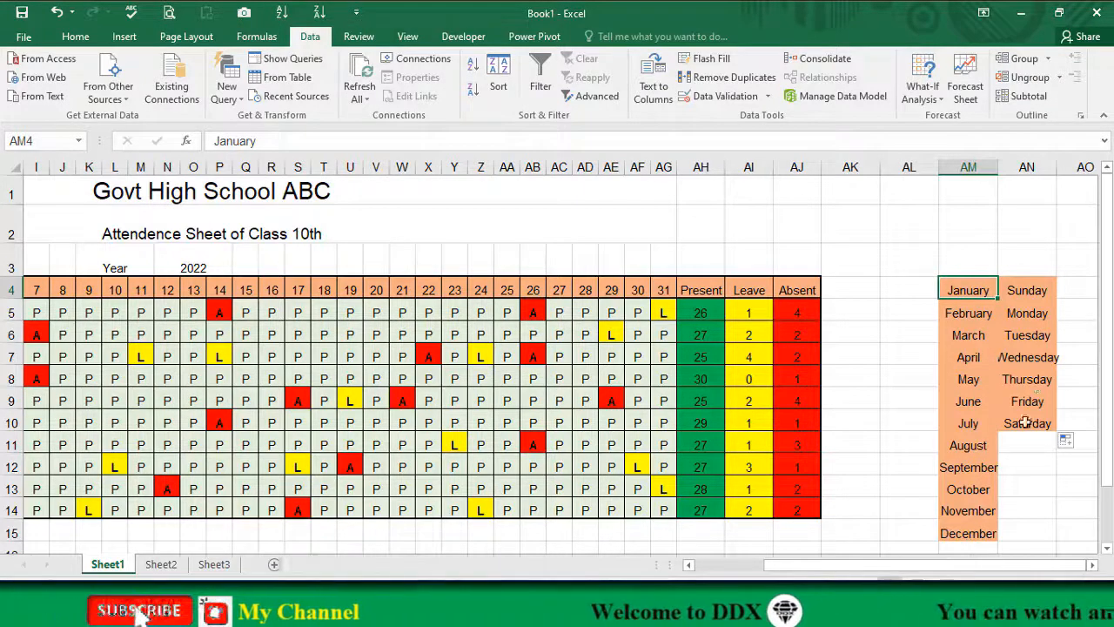
pyautogui.moveTo(1033, 290); pyautogui.dragTo(1035, 424)
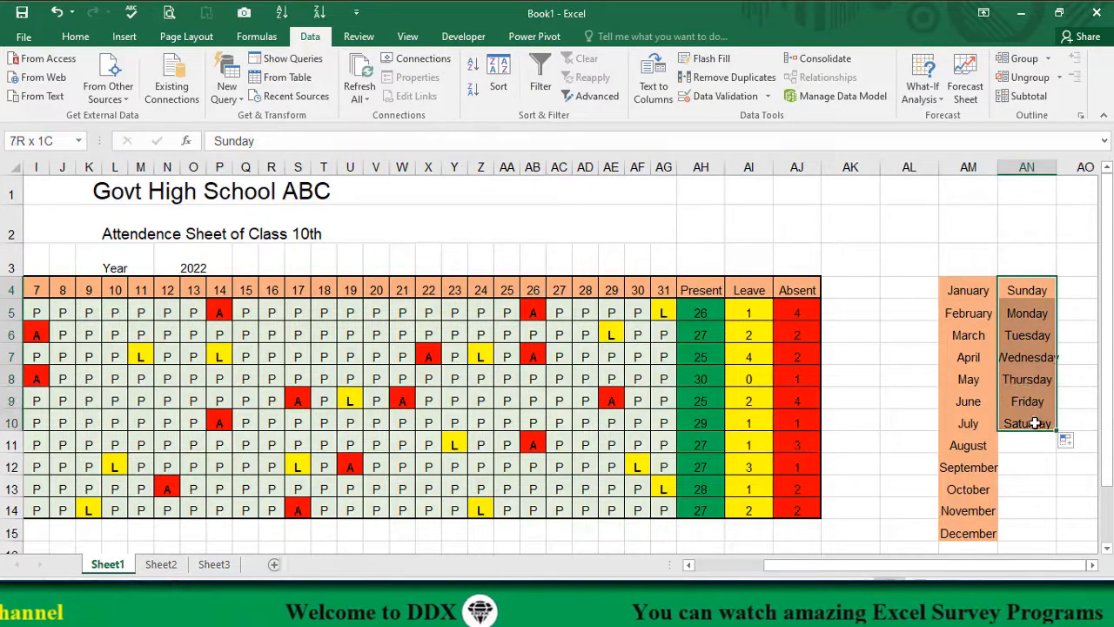
pyautogui.press('Delete')
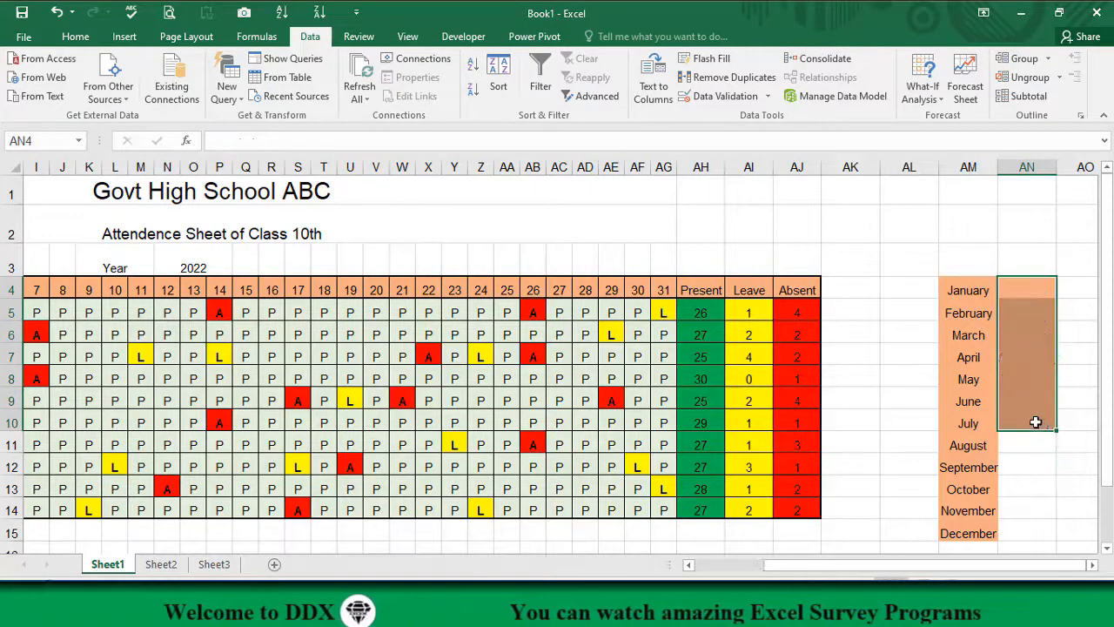
pyautogui.click(1041, 459)
# Step: Remove the fill color from the month list and the adjacent column, AM4:AN15
pyautogui.moveTo(982, 297); pyautogui.dragTo(1005, 524)
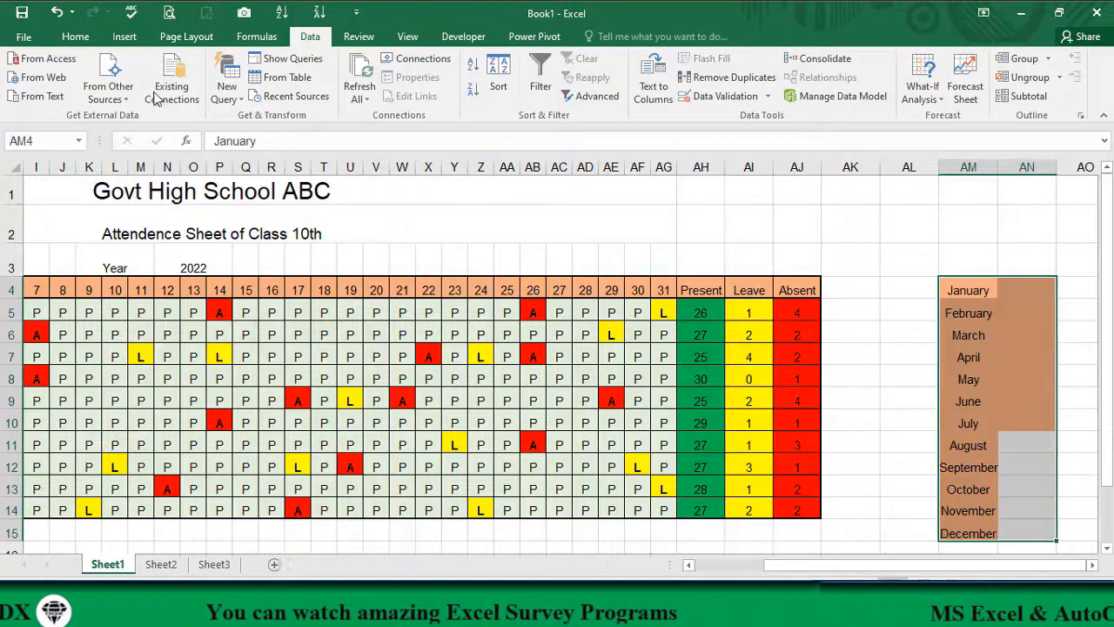
pyautogui.click(77, 38)
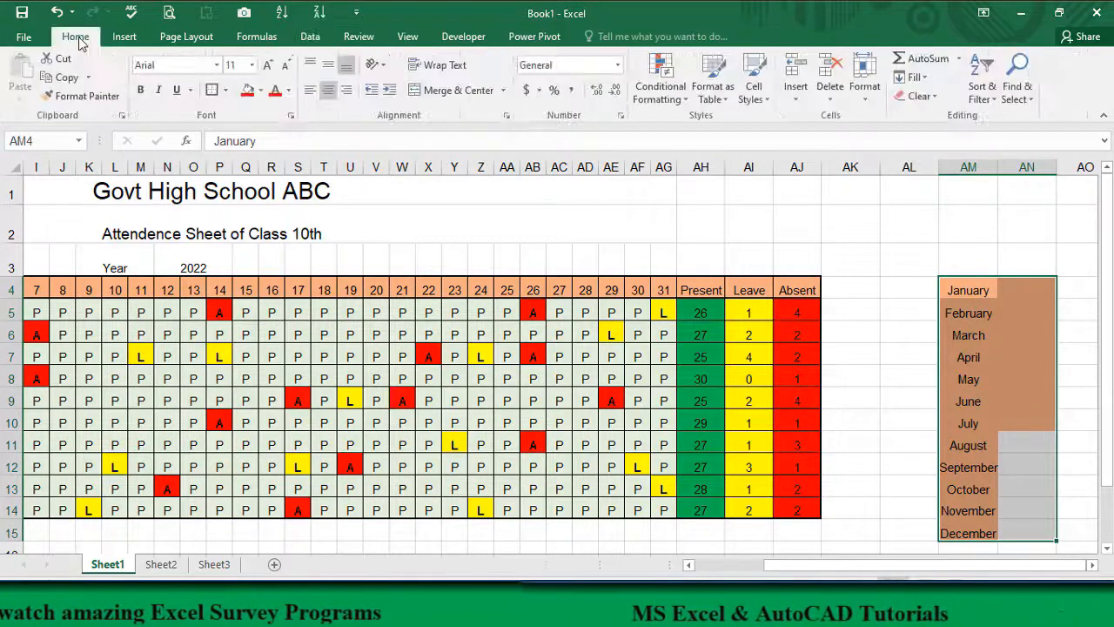
pyautogui.click(262, 90)
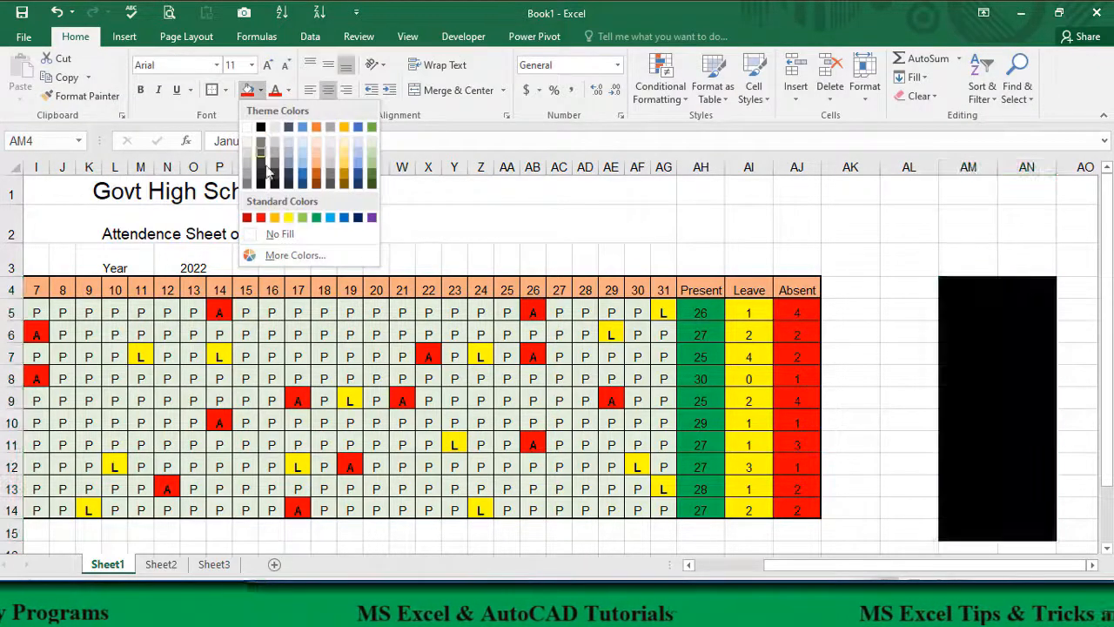
pyautogui.click(262, 233)
pyautogui.click(883, 342)
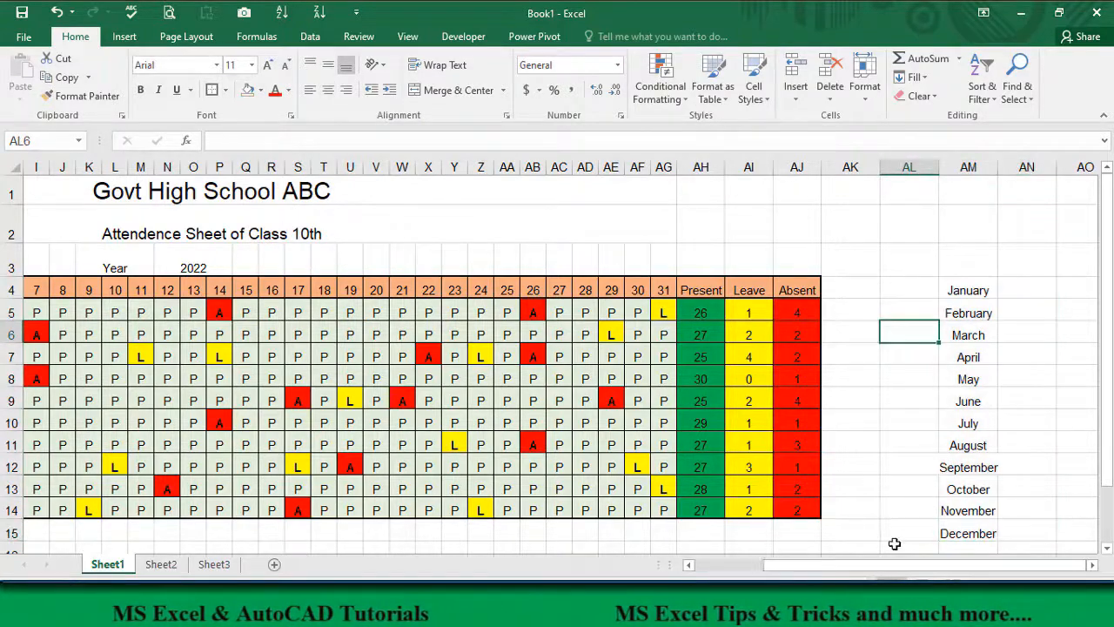
# Step: Open the data validation rule of the month cell E3 and clear the typed month names from its list source
pyautogui.moveTo(866, 567); pyautogui.dragTo(694, 531)
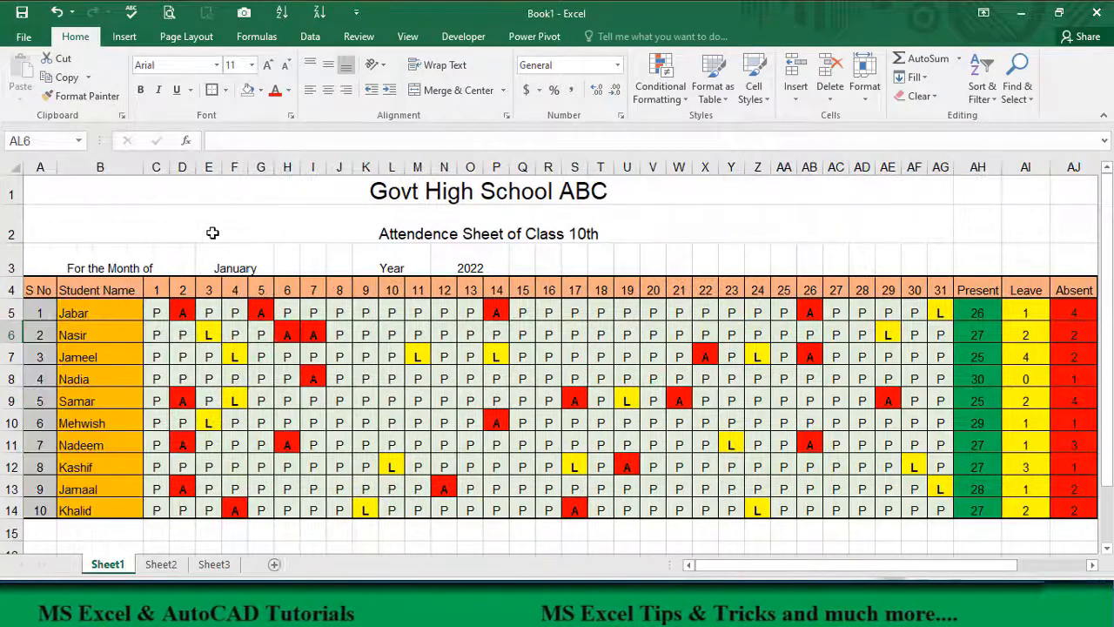
pyautogui.click(223, 261)
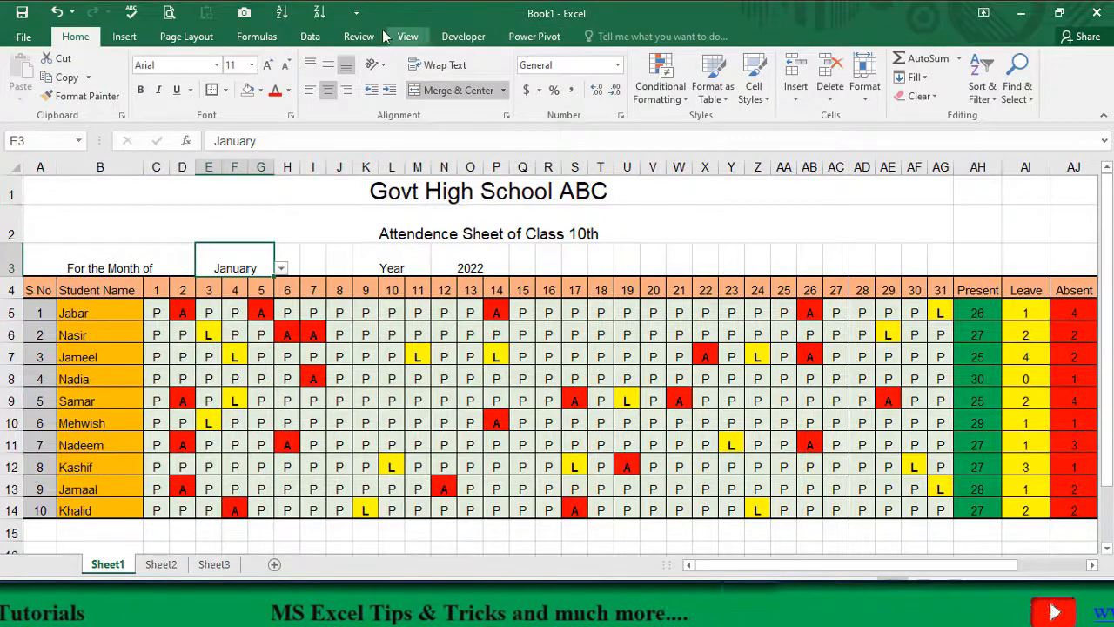
pyautogui.click(310, 36)
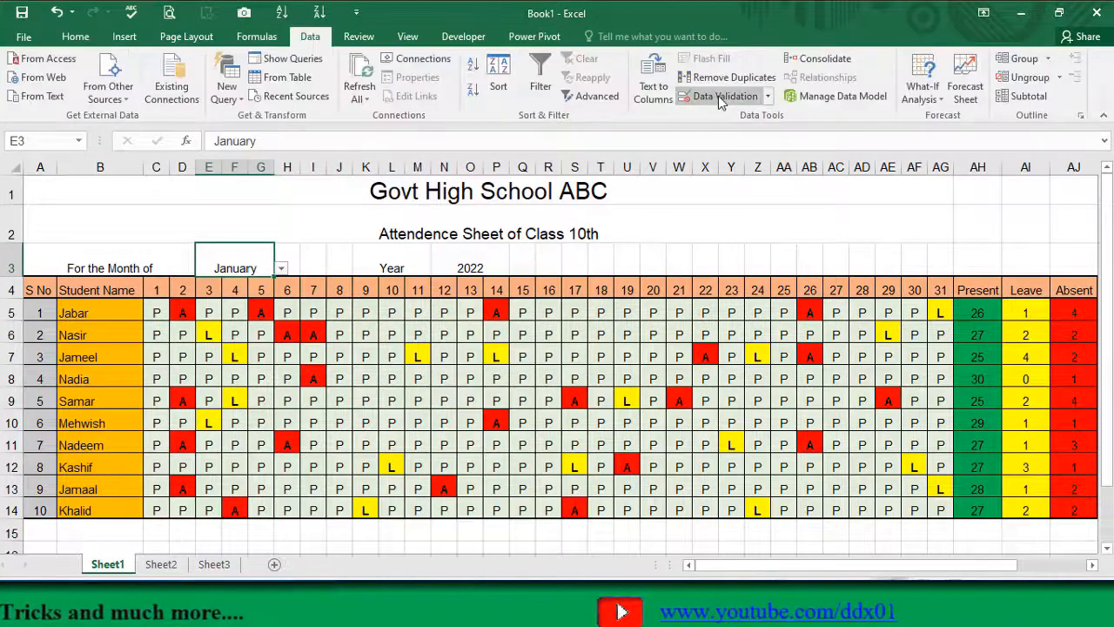
pyautogui.click(718, 95)
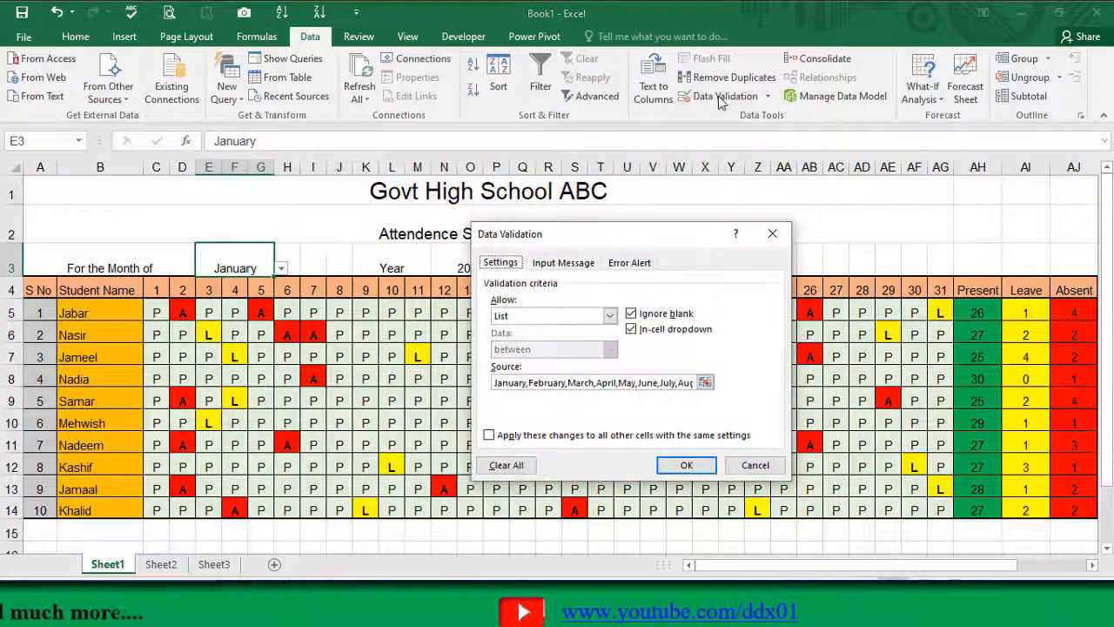
pyautogui.click(496, 385)
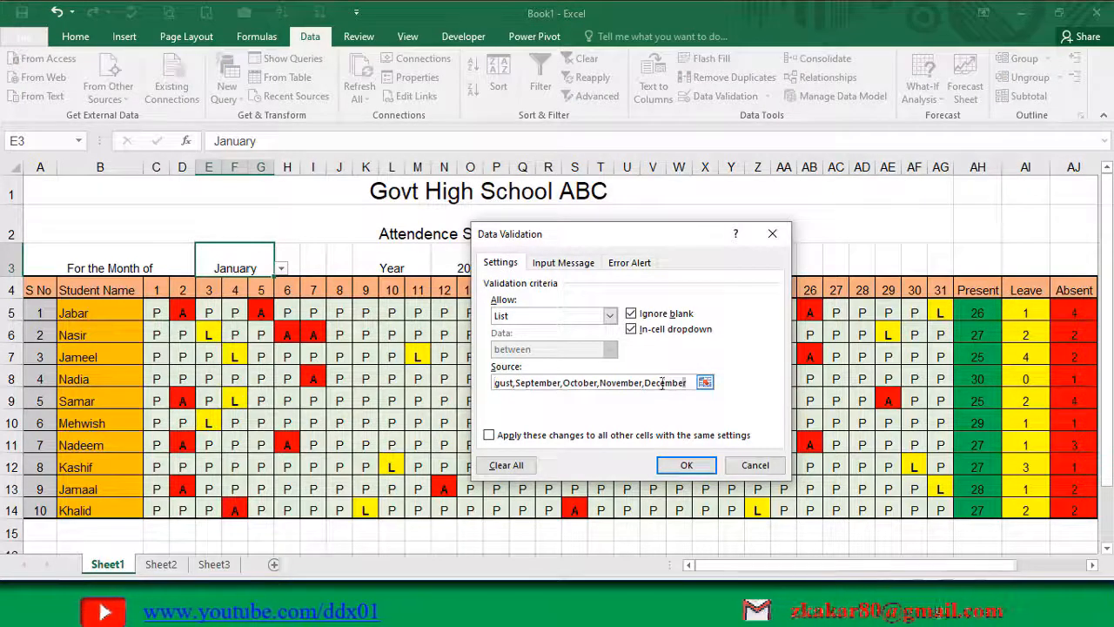
pyautogui.hotkey('ctrl', 'a')
pyautogui.press('Delete')
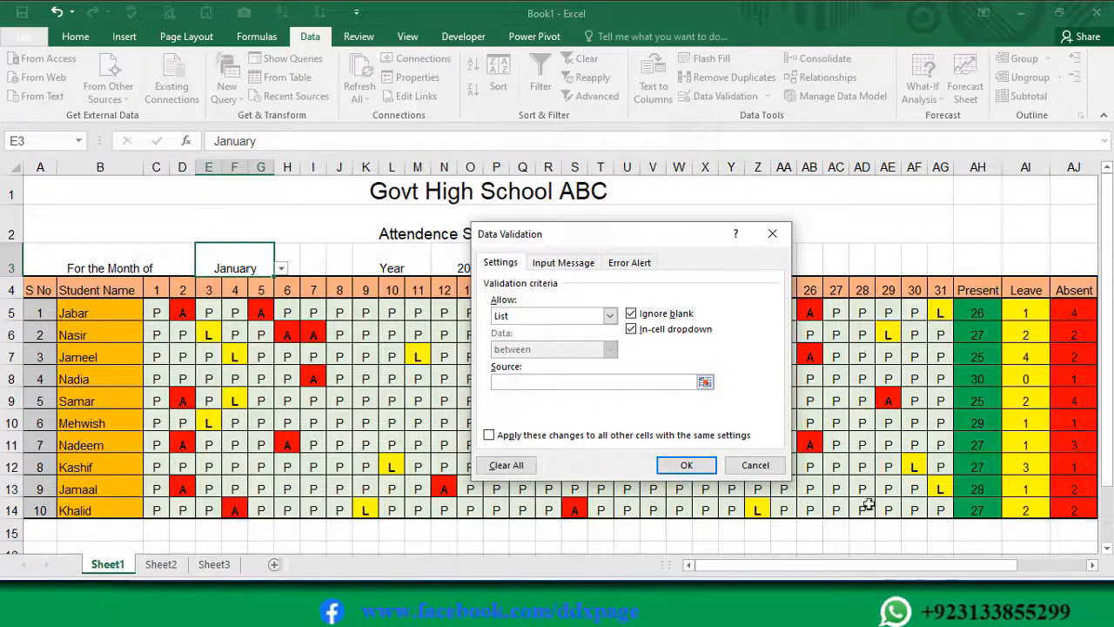
# Step: Set the validation list source to the month range =$AM$4:$AM$15 and apply the rule
pyautogui.moveTo(777, 566); pyautogui.dragTo(849, 570)
pyautogui.click(994, 290)
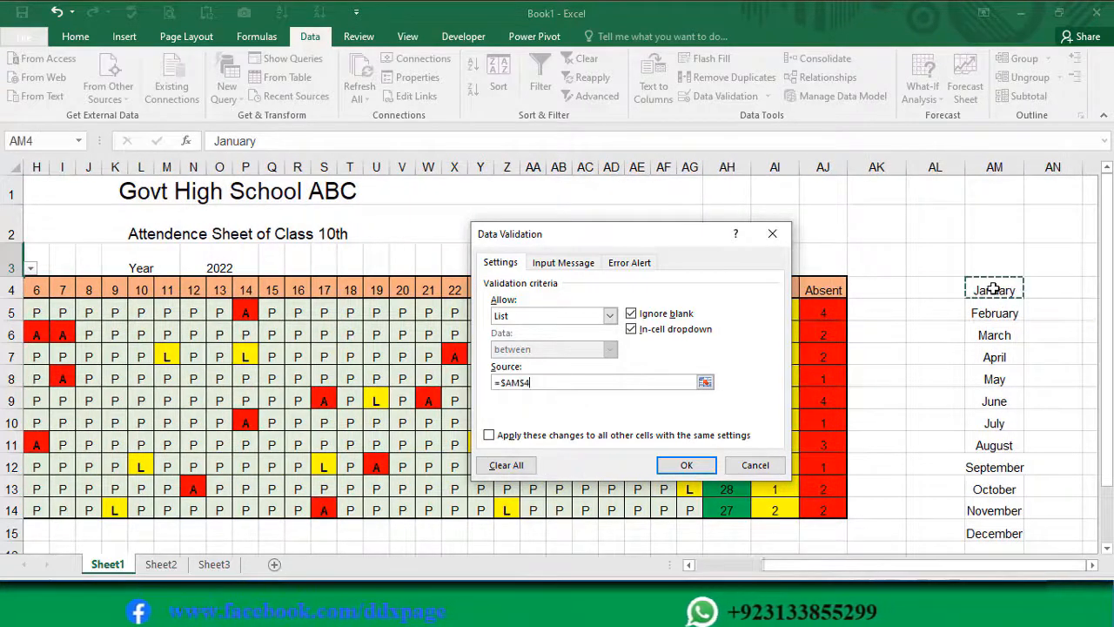
pyautogui.moveTo(994, 290); pyautogui.dragTo(970, 533)
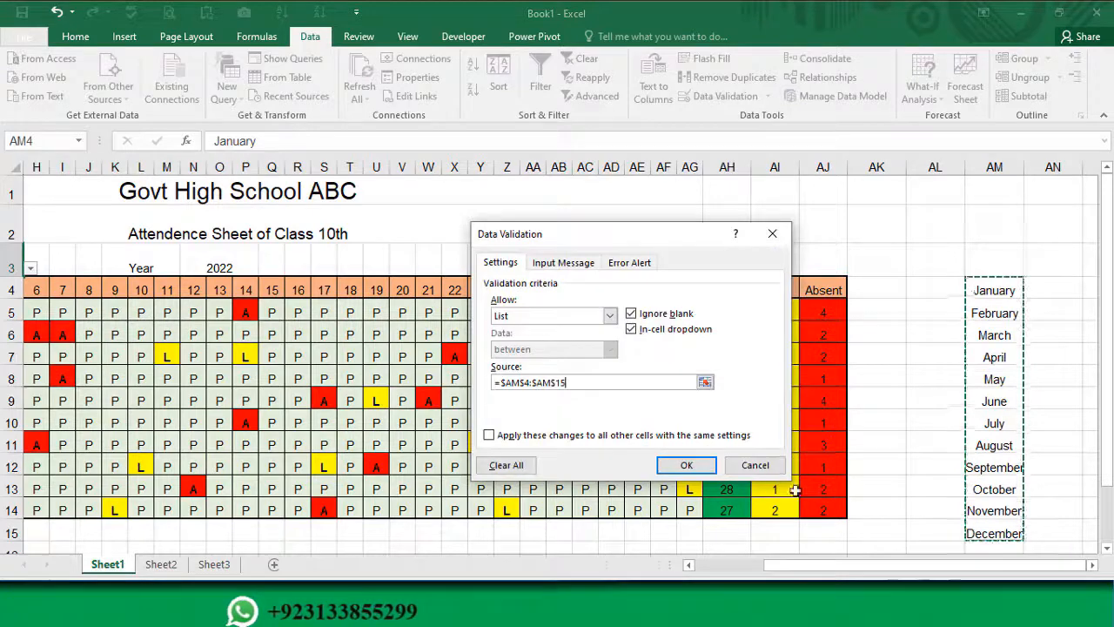
pyautogui.click(686, 464)
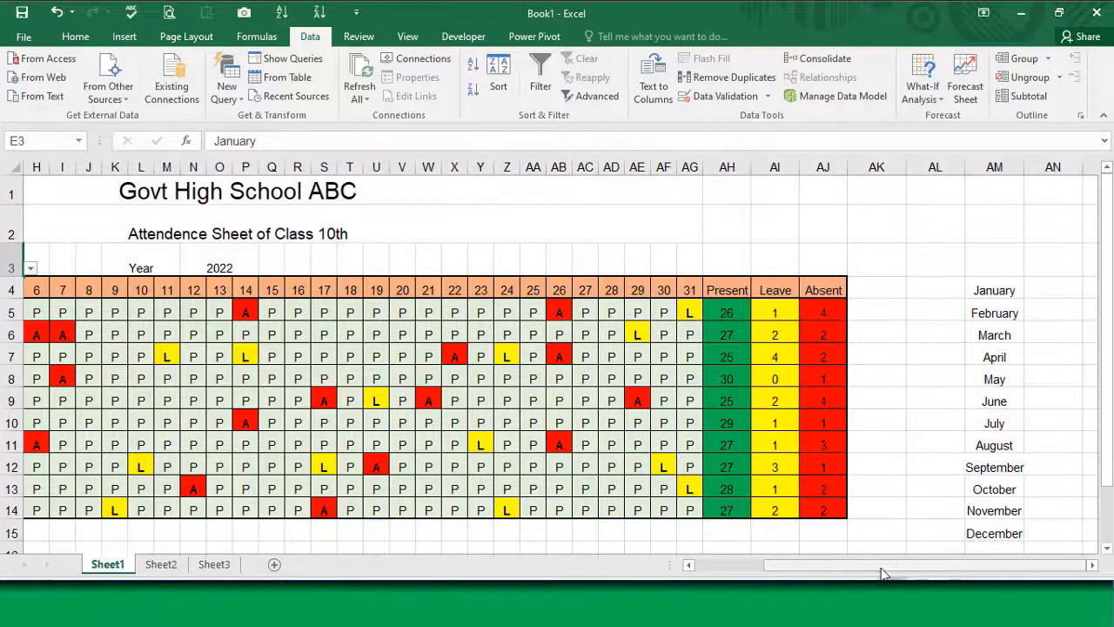
# Step: Check the month drop-down list in E3 from January through December without changing the selected month
pyautogui.moveTo(876, 569); pyautogui.dragTo(717, 569)
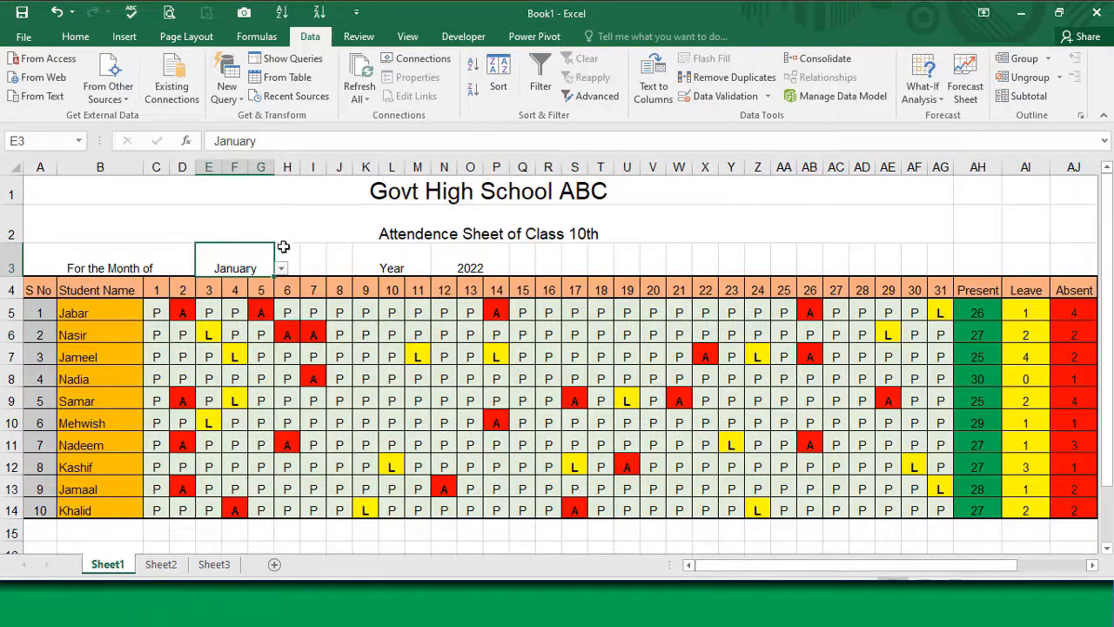
pyautogui.click(282, 269)
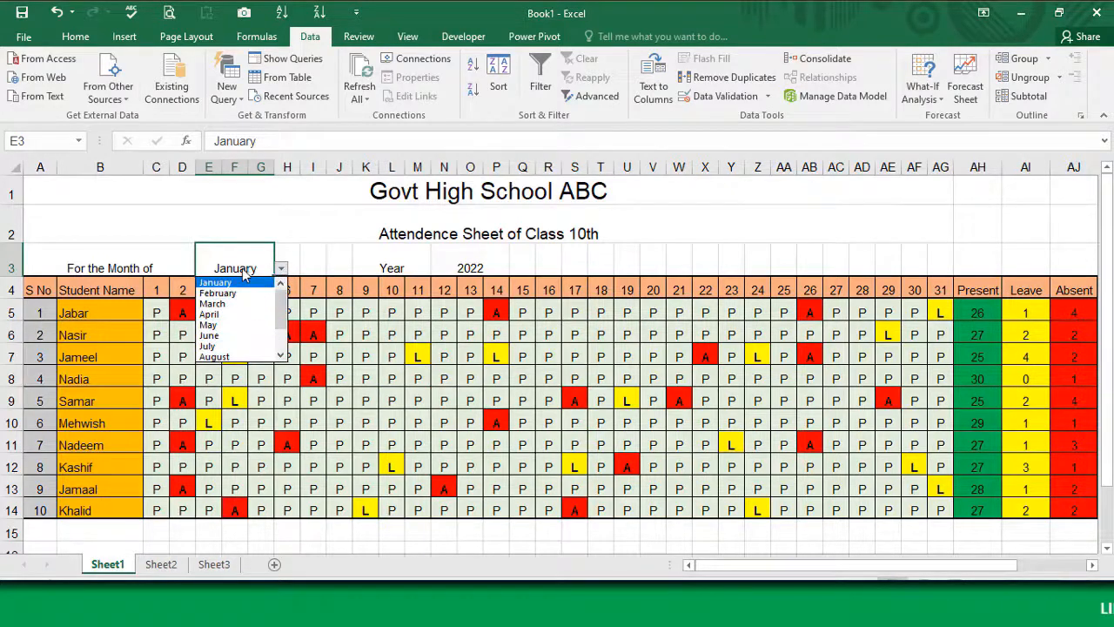
pyautogui.moveTo(280, 318)
pyautogui.mouseDown()
pyautogui.moveTo(280, 348)
pyautogui.moveTo(280, 309)
pyautogui.mouseUp()
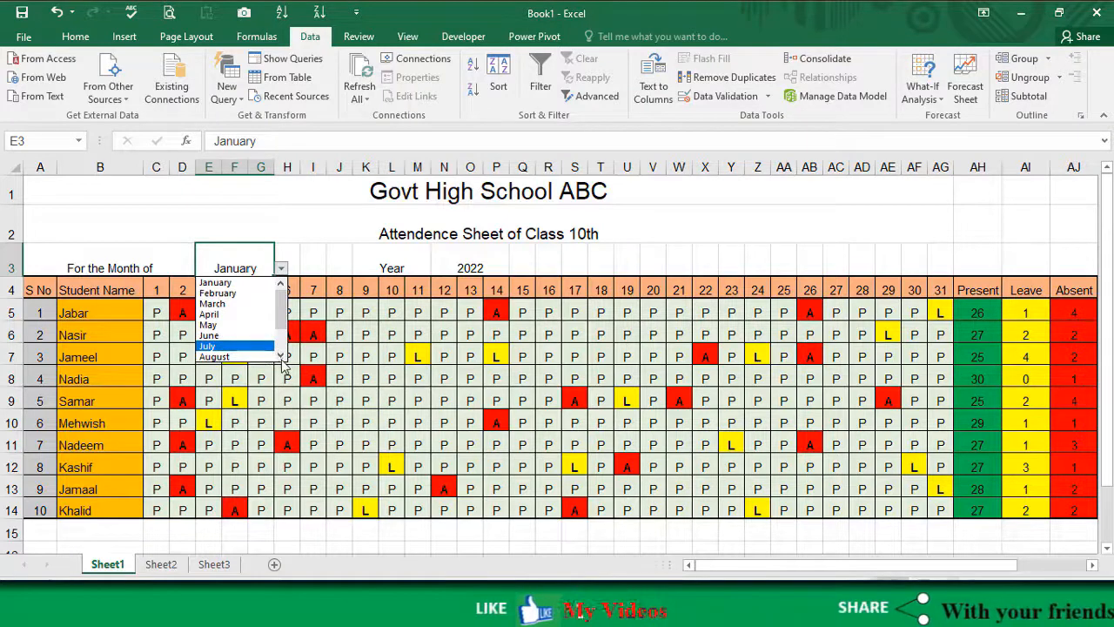
pyautogui.click(280, 357)
pyautogui.click(280, 357)
pyautogui.click(280, 357)
pyautogui.click(280, 357)
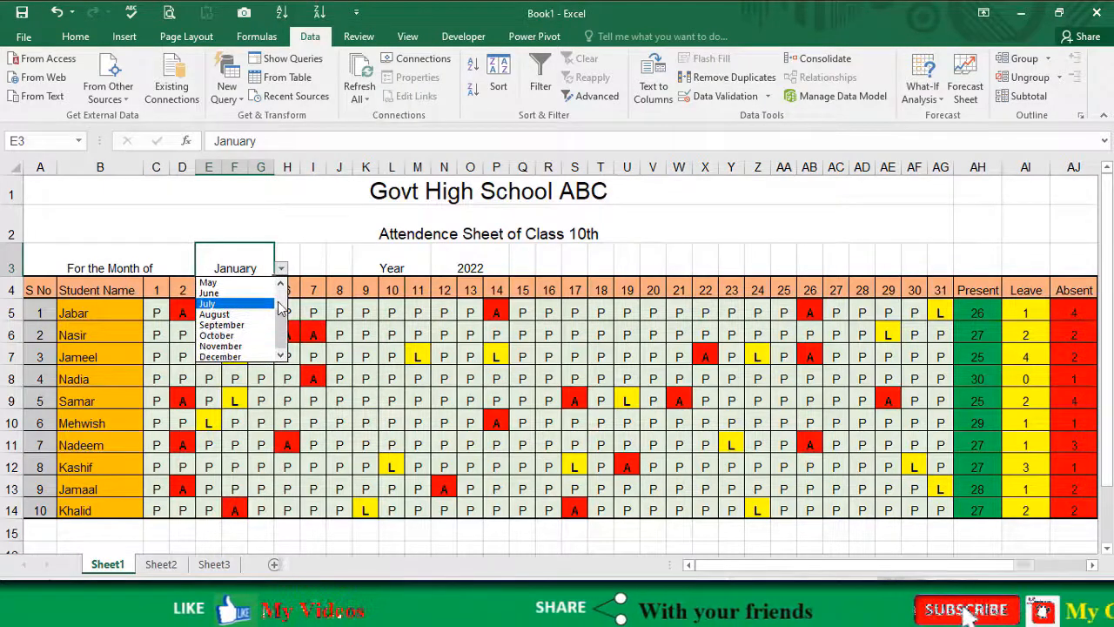
pyautogui.scroll(2, 261, 307)
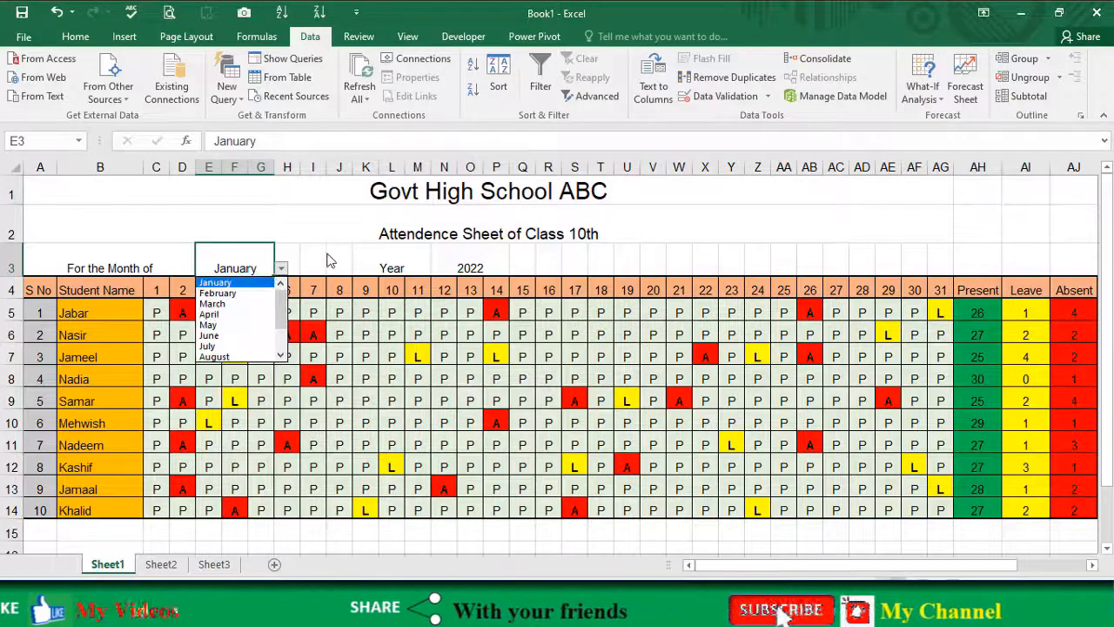
pyautogui.click(329, 259)
# Step: Enter the year 2022 in AN4, beside the month list
pyautogui.click(468, 265)
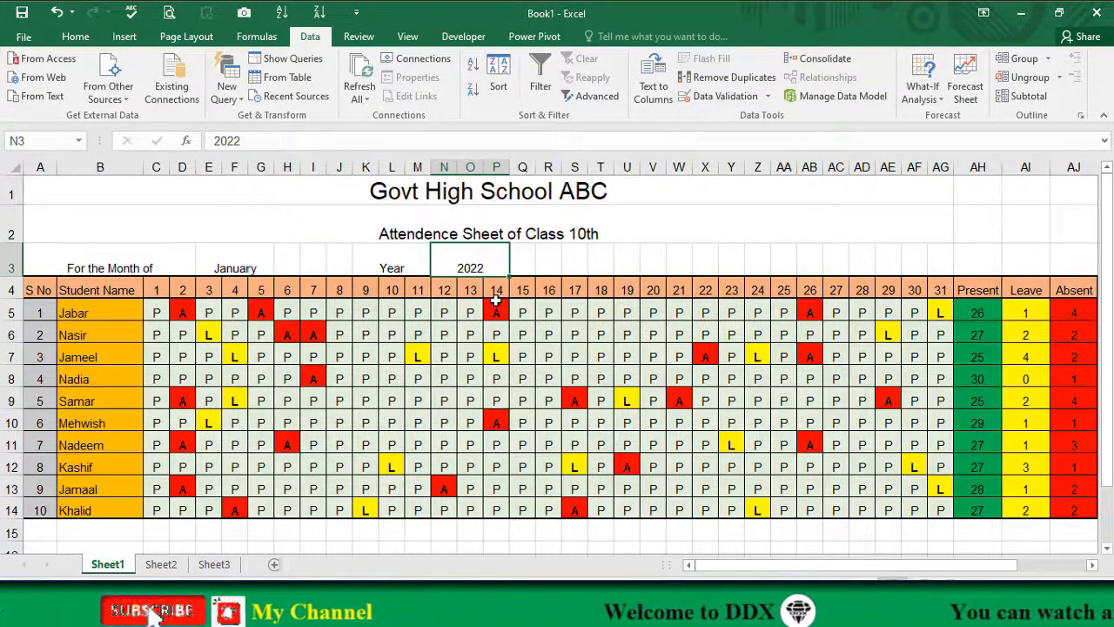
pyautogui.moveTo(760, 566); pyautogui.dragTo(853, 566)
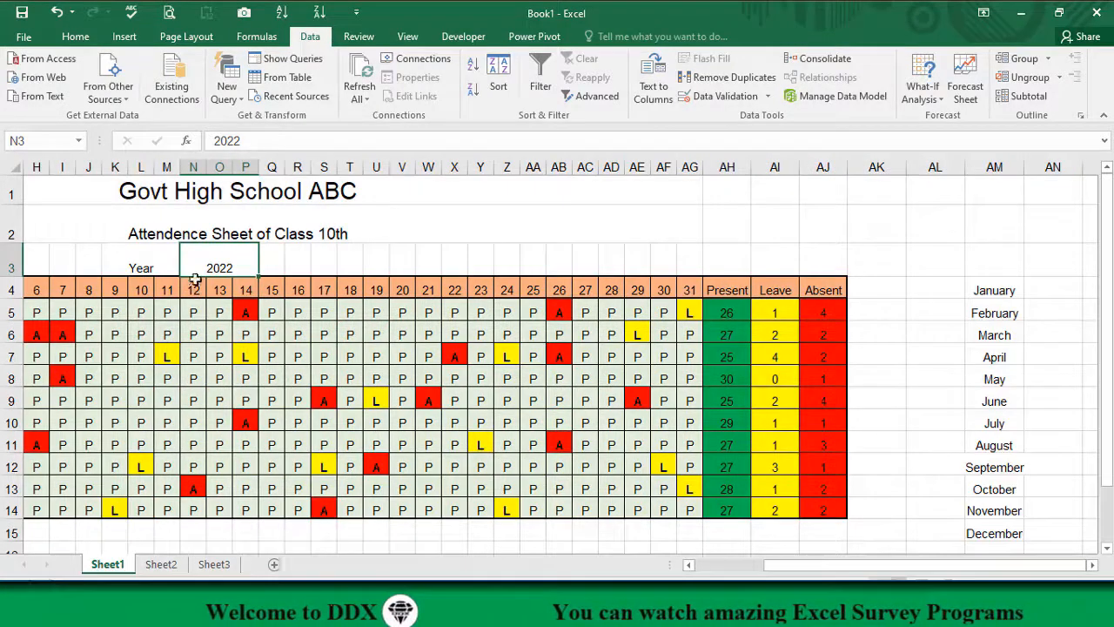
pyautogui.click(1070, 286)
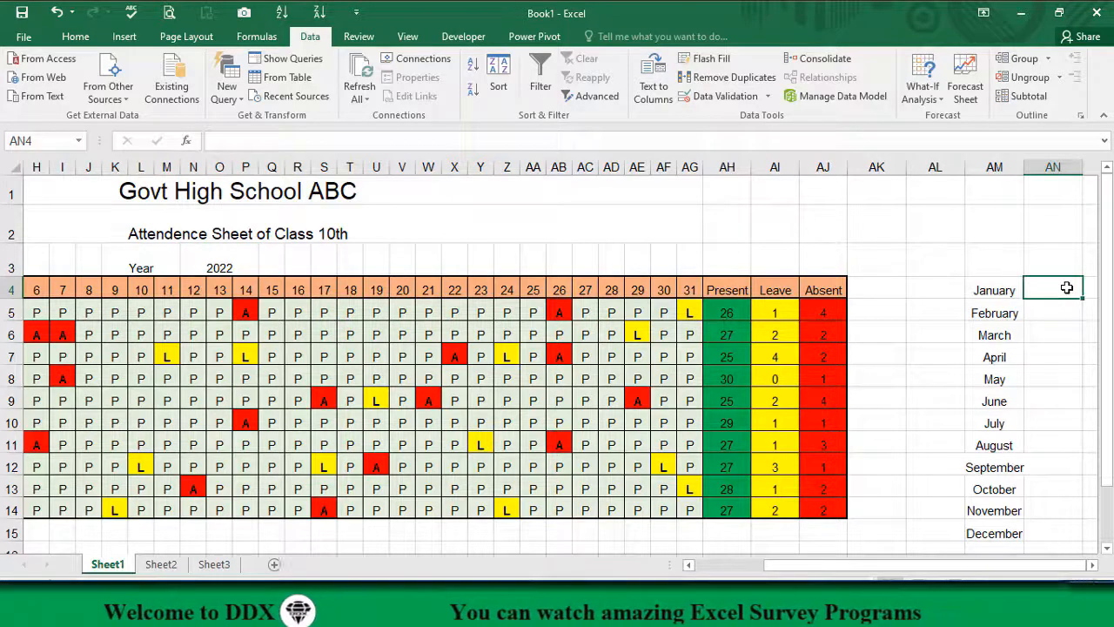
pyautogui.write('2022')
pyautogui.press('Return')
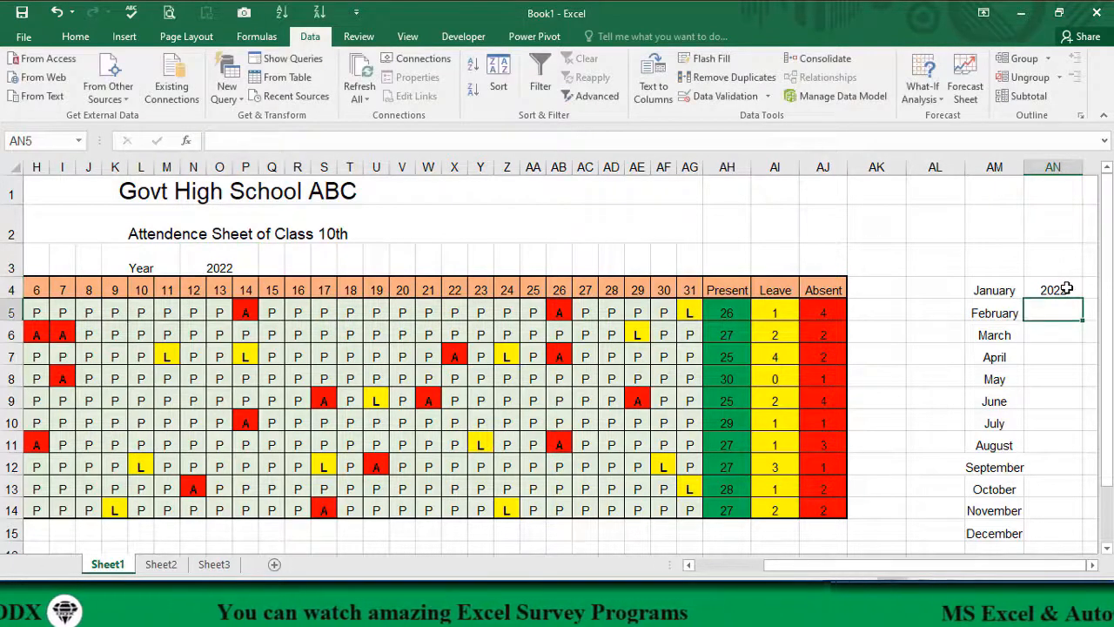
# Step: Try to autofill the year from AN4 down to AN12, and delete the filled values in AN5:AN12
pyautogui.click(1068, 288)
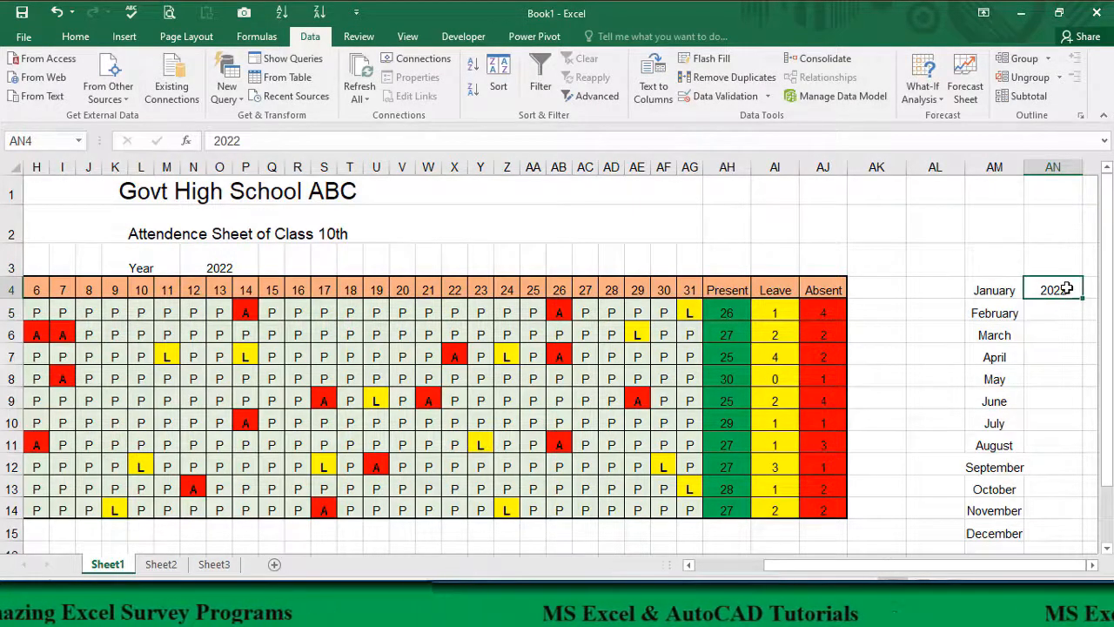
pyautogui.moveTo(1082, 299); pyautogui.dragTo(1065, 477)
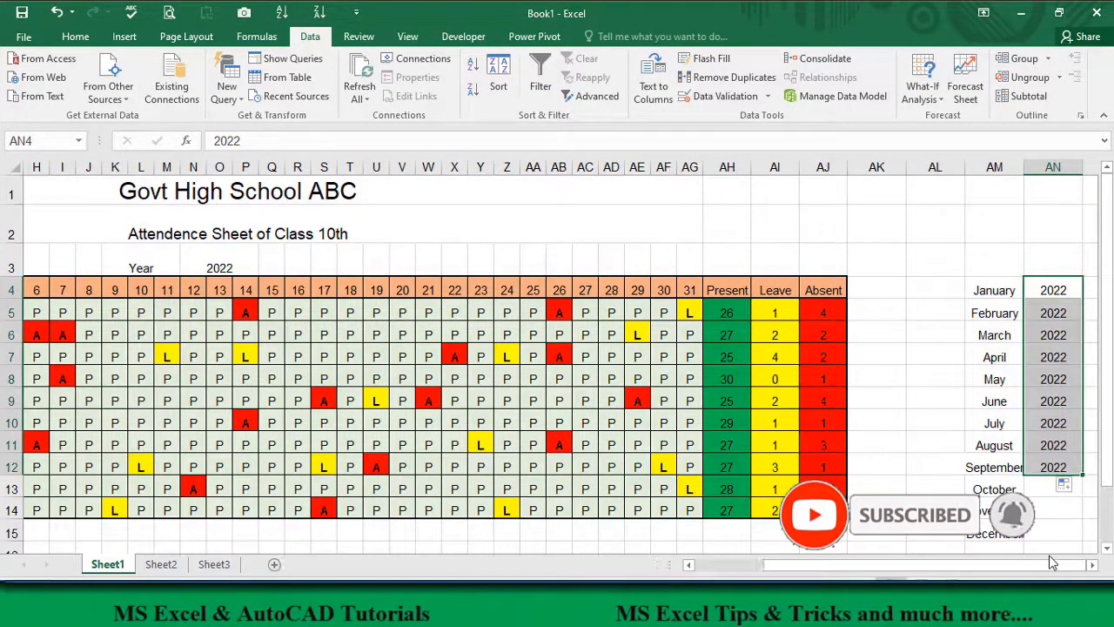
pyautogui.moveTo(1076, 320); pyautogui.dragTo(1058, 465)
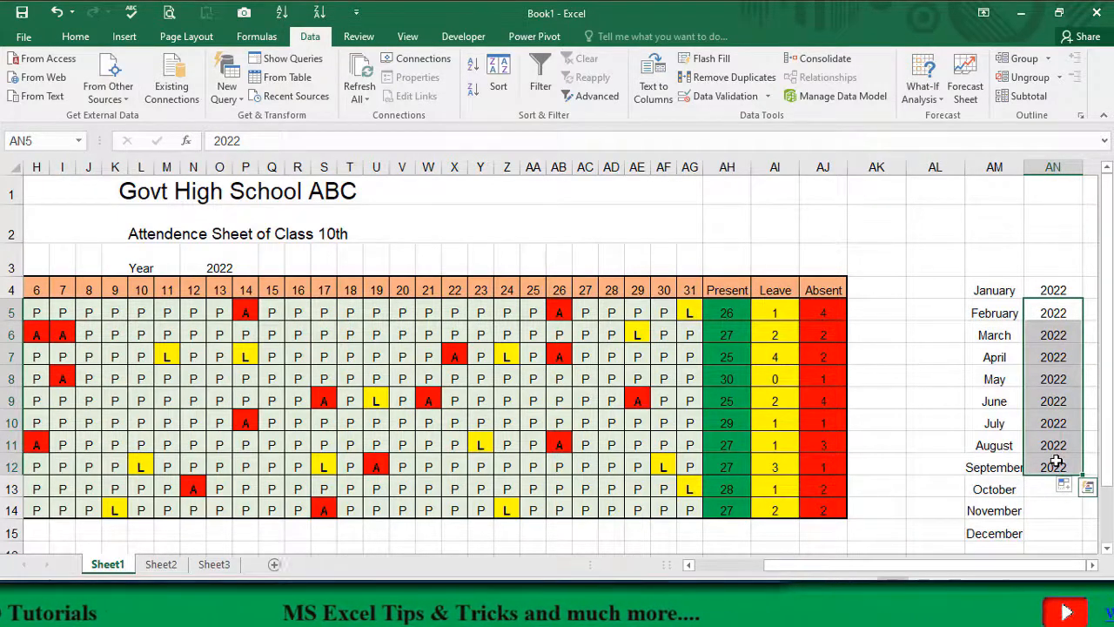
pyautogui.press('Delete')
# Step: Enter 2023 in AN5 and autofill the year series from AN4:AN5 down to 2033 in AN15
pyautogui.click(1060, 309)
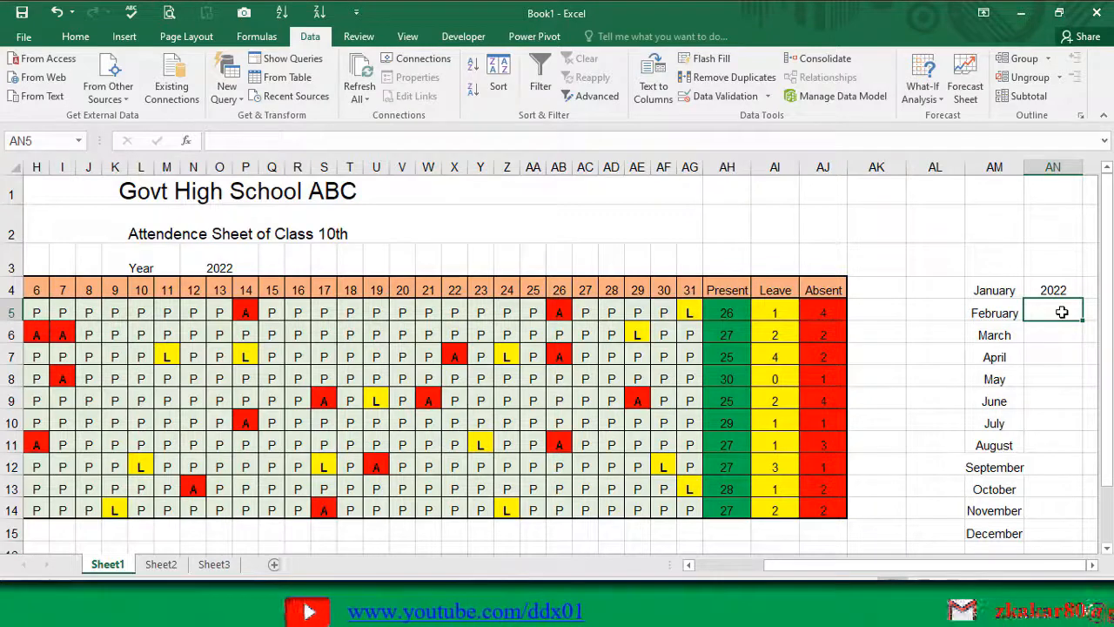
pyautogui.write('2023')
pyautogui.press('Return')
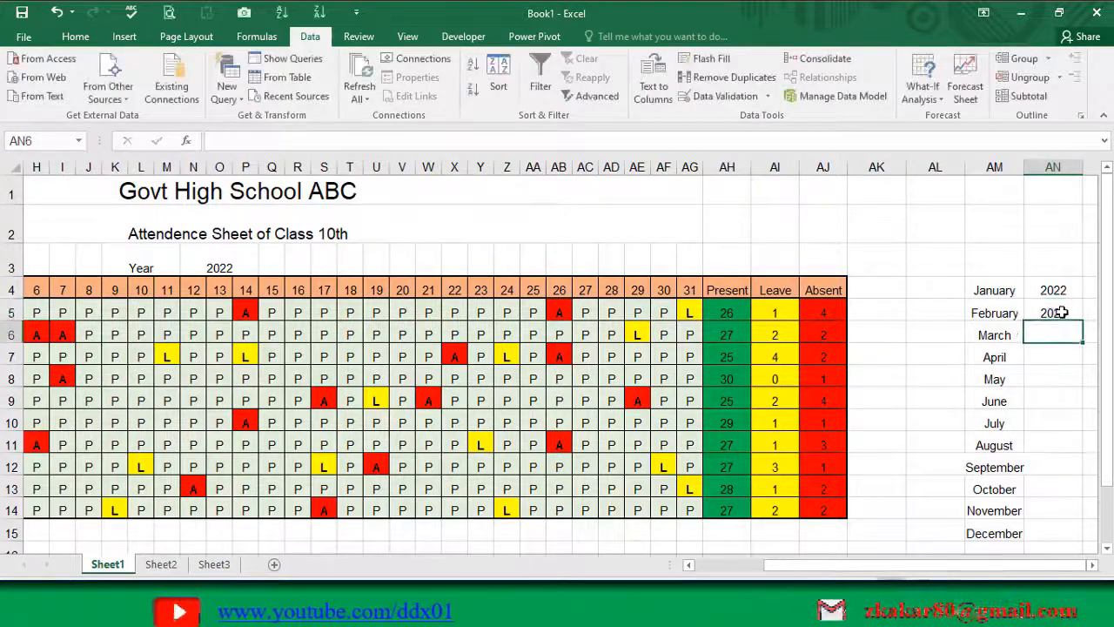
pyautogui.moveTo(1070, 287); pyautogui.dragTo(1060, 535)
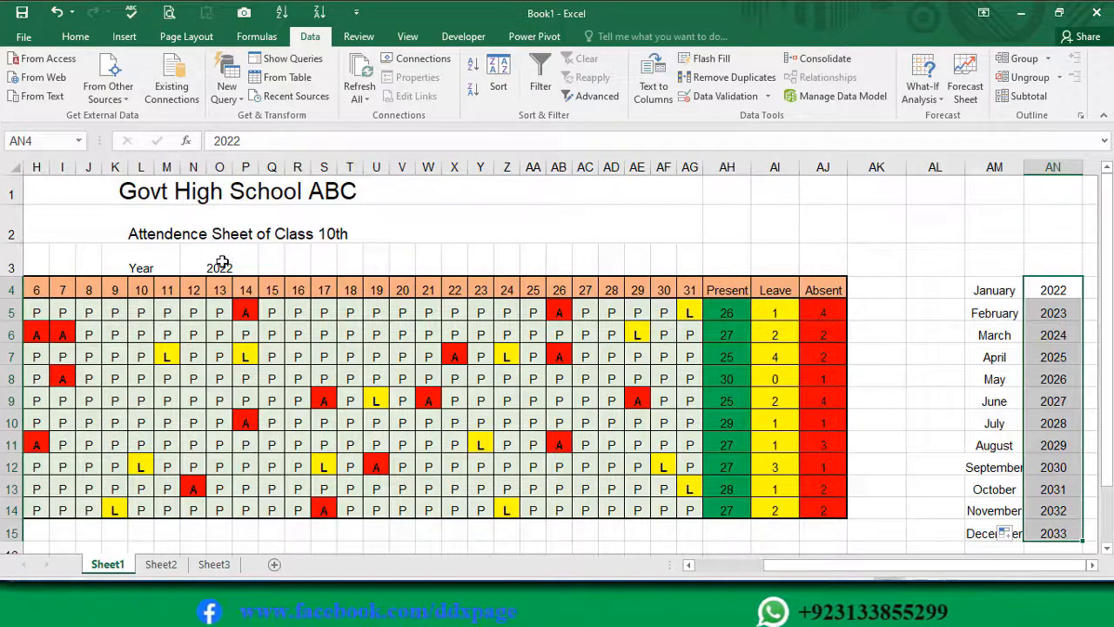
# Step: Add list data validation to the year cell N3, using $AN$4:$AN$15 as the source
pyautogui.click(225, 259)
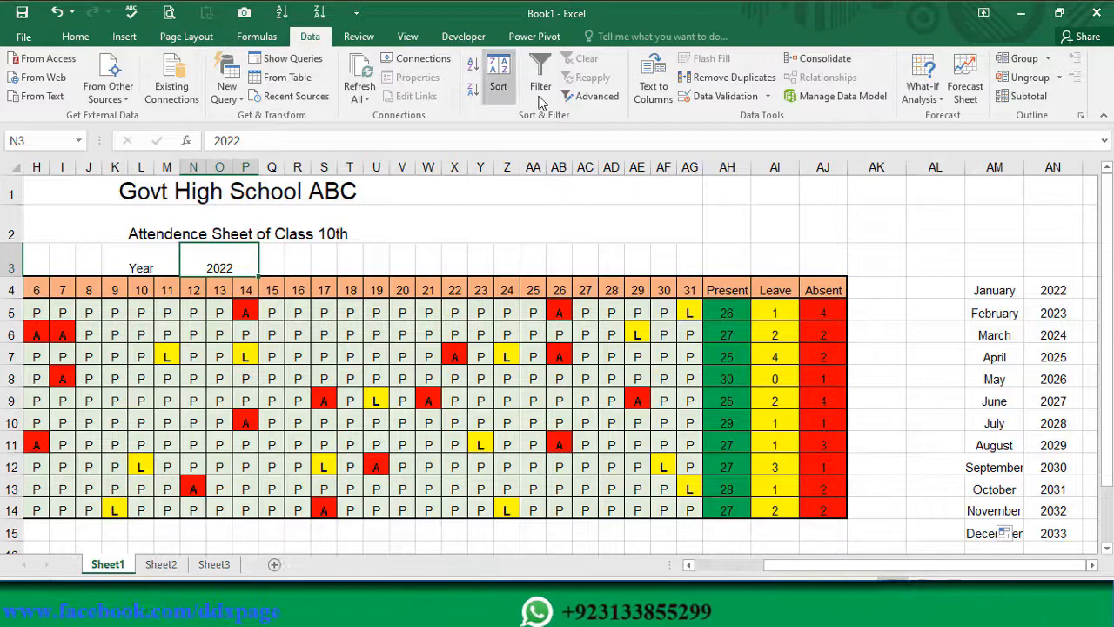
pyautogui.click(723, 96)
pyautogui.click(543, 317)
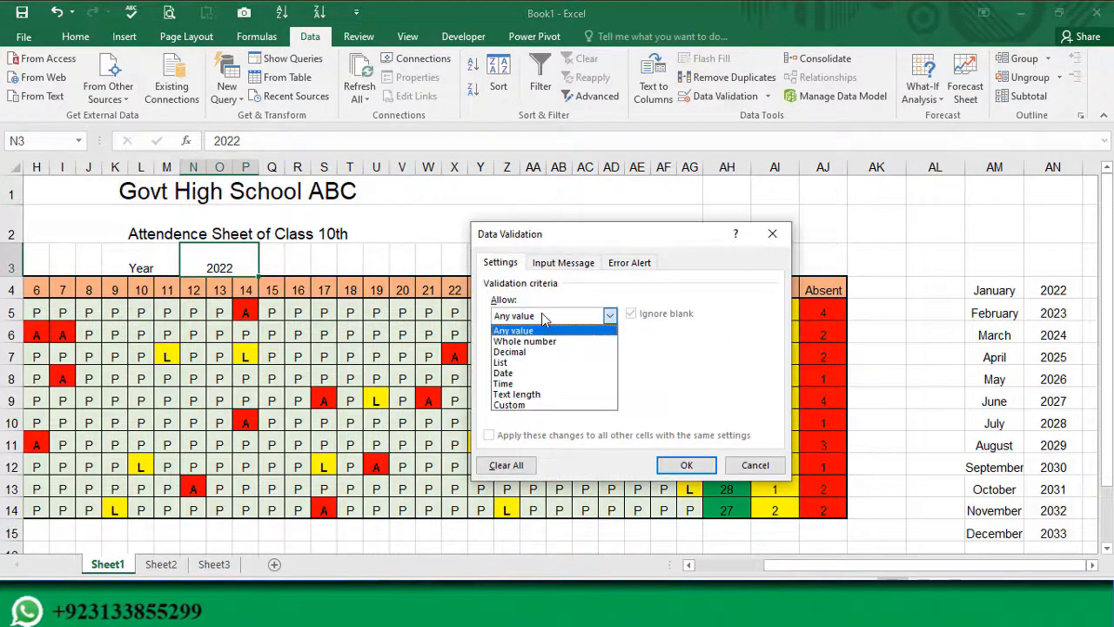
pyautogui.click(516, 364)
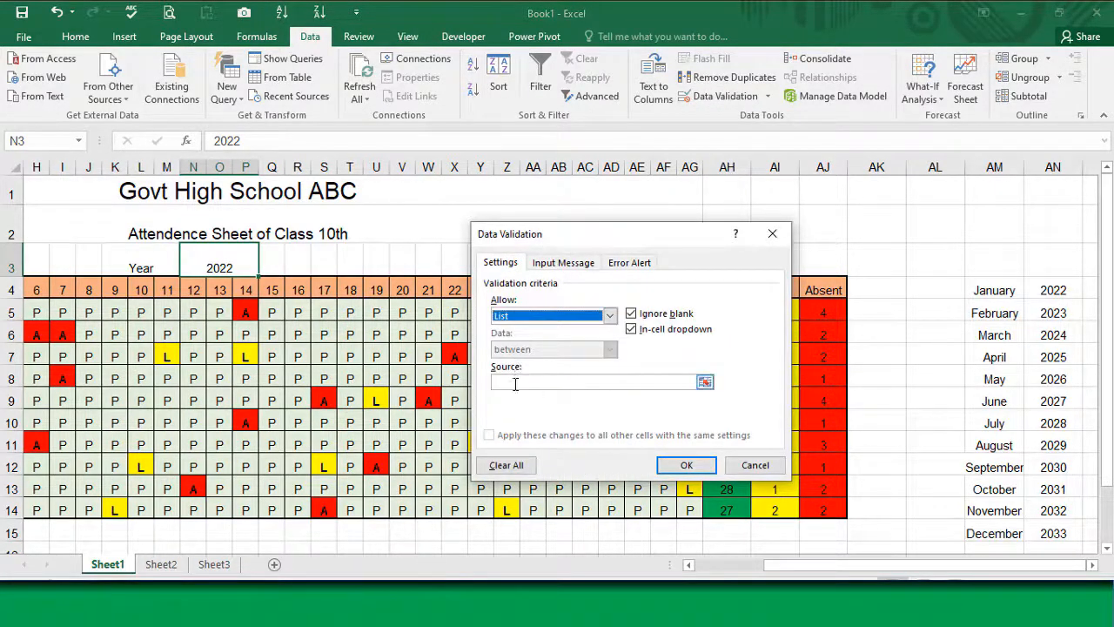
pyautogui.click(517, 382)
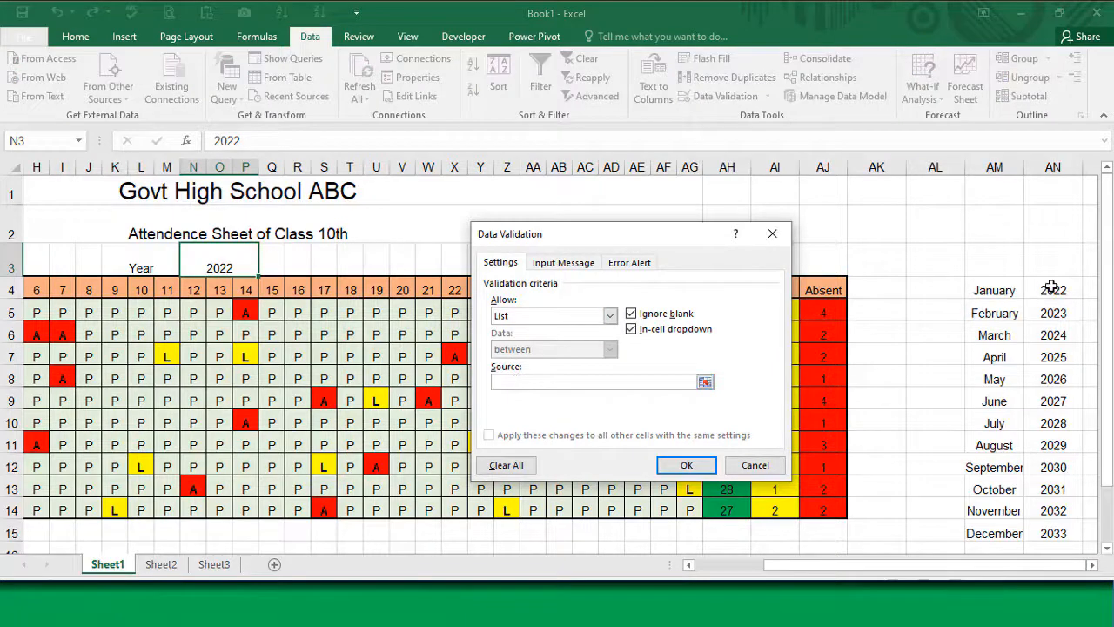
pyautogui.moveTo(1052, 288); pyautogui.dragTo(1047, 341)
pyautogui.moveTo(1047, 536); pyautogui.dragTo(1048, 535)
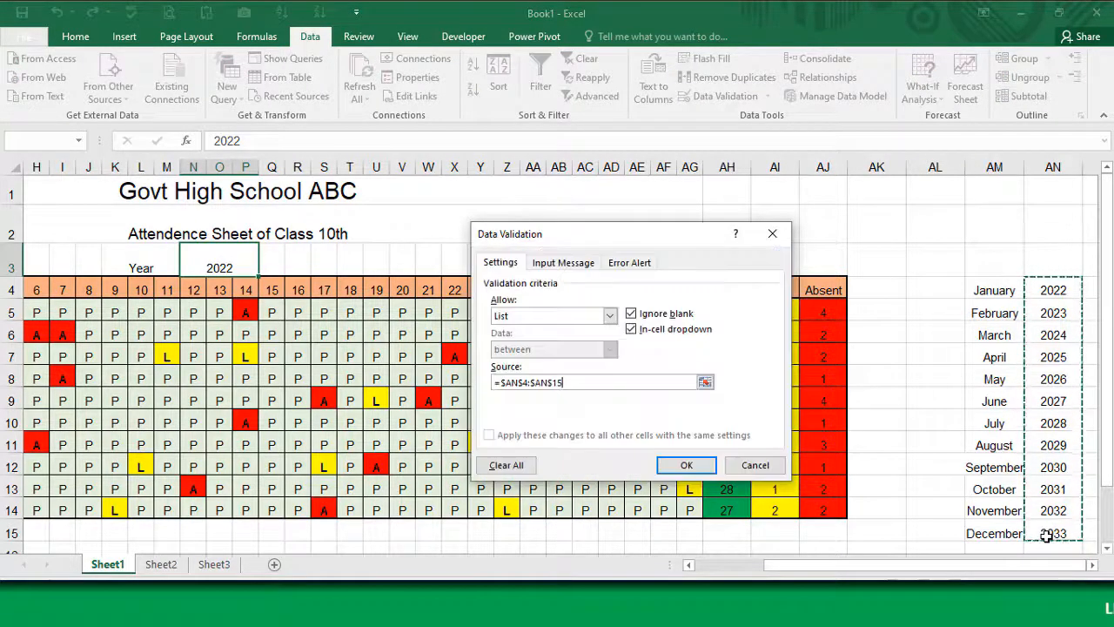
pyautogui.click(688, 465)
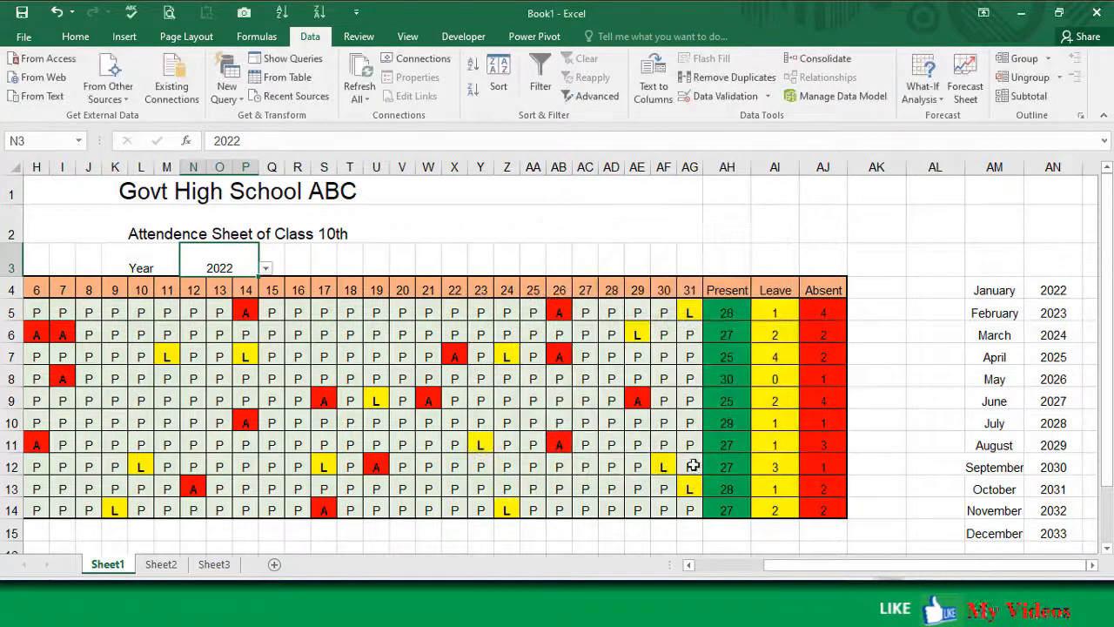
# Step: Browse the year drop-down list in N3 and close it without choosing another year
pyautogui.click(266, 270)
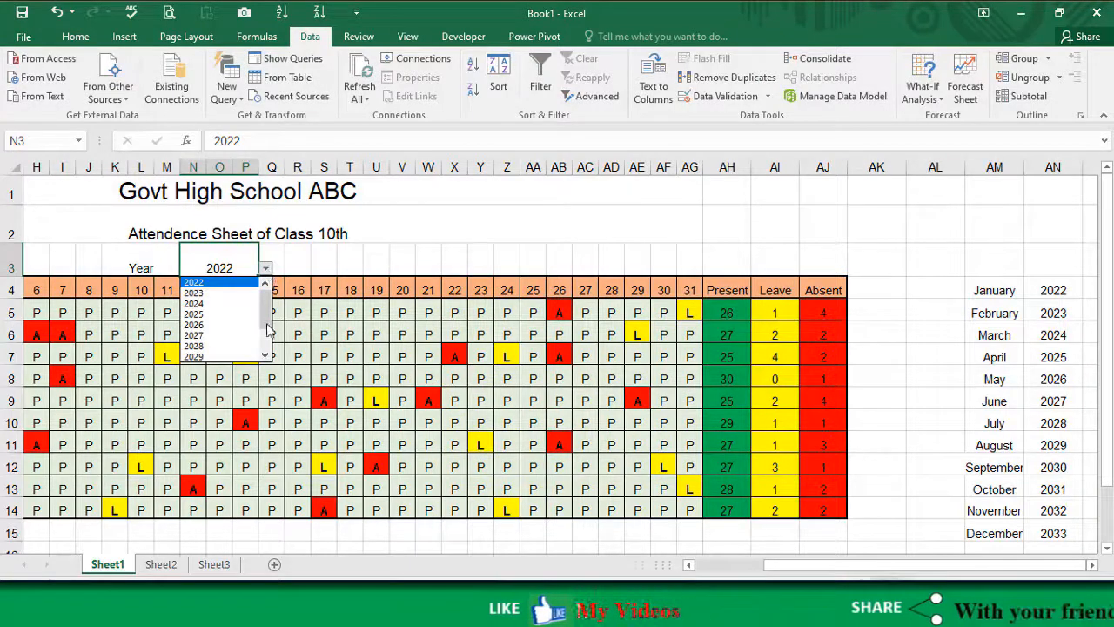
pyautogui.moveTo(270, 314); pyautogui.dragTo(272, 346)
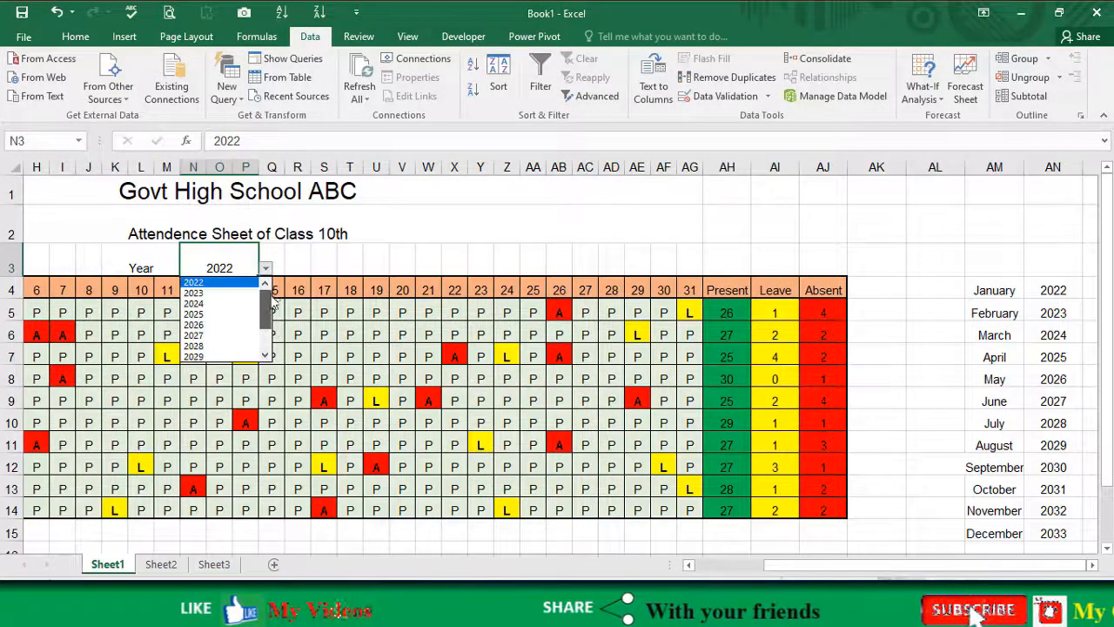
pyautogui.click(224, 254)
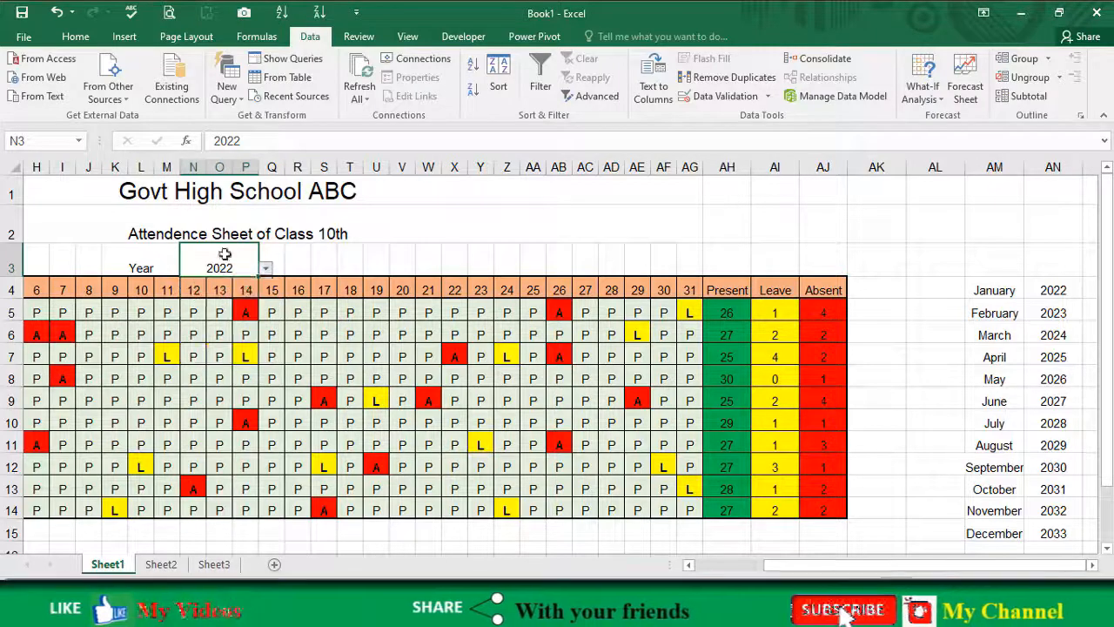
pyautogui.click(294, 257)
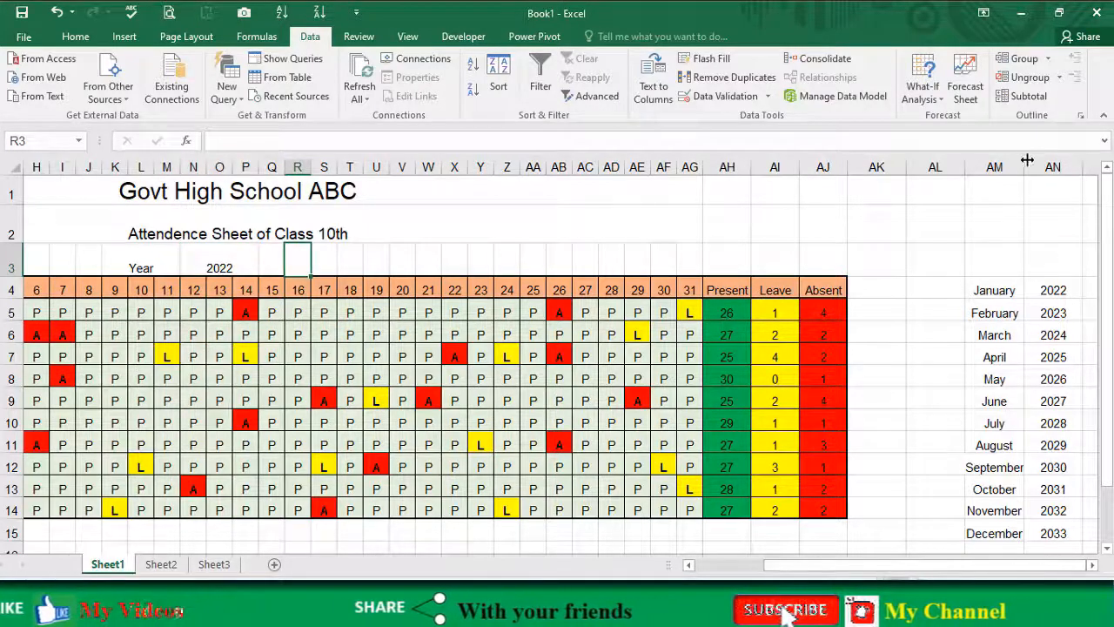
# Step: Hide the helper list columns AM and AN
pyautogui.moveTo(995, 166); pyautogui.dragTo(1053, 167)
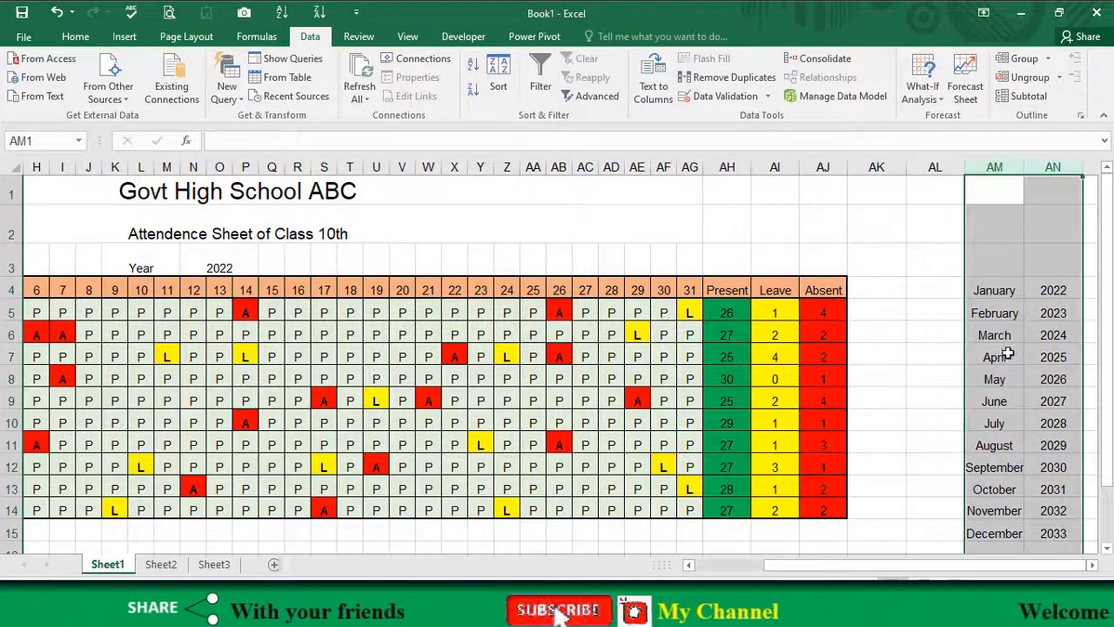
pyautogui.moveTo(1007, 163); pyautogui.dragTo(1053, 167)
pyautogui.rightClick(1006, 170)
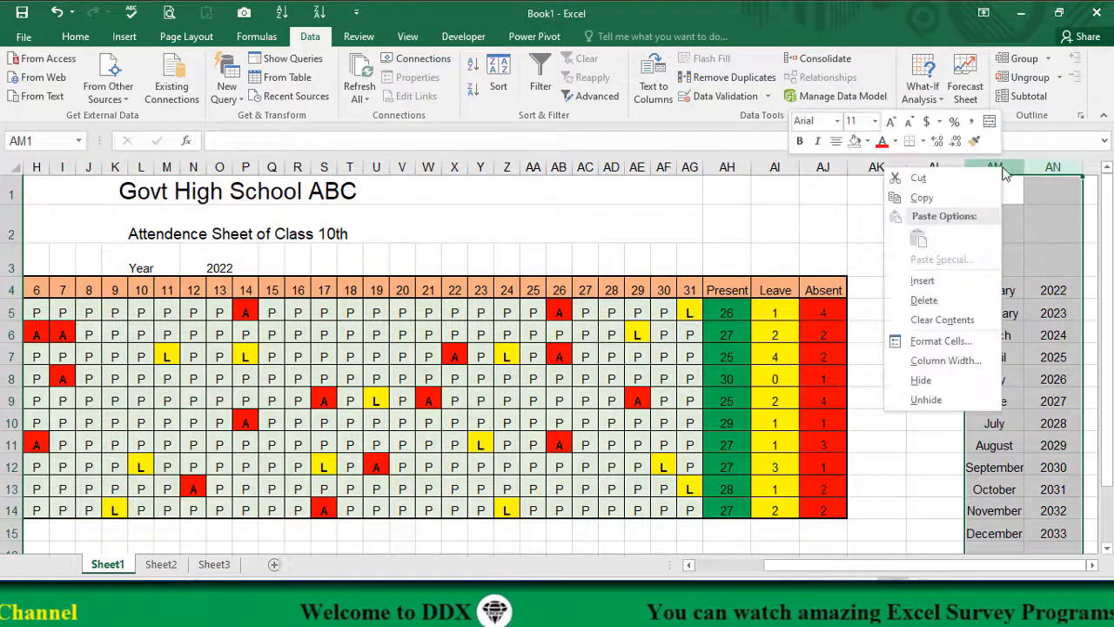
pyautogui.click(921, 380)
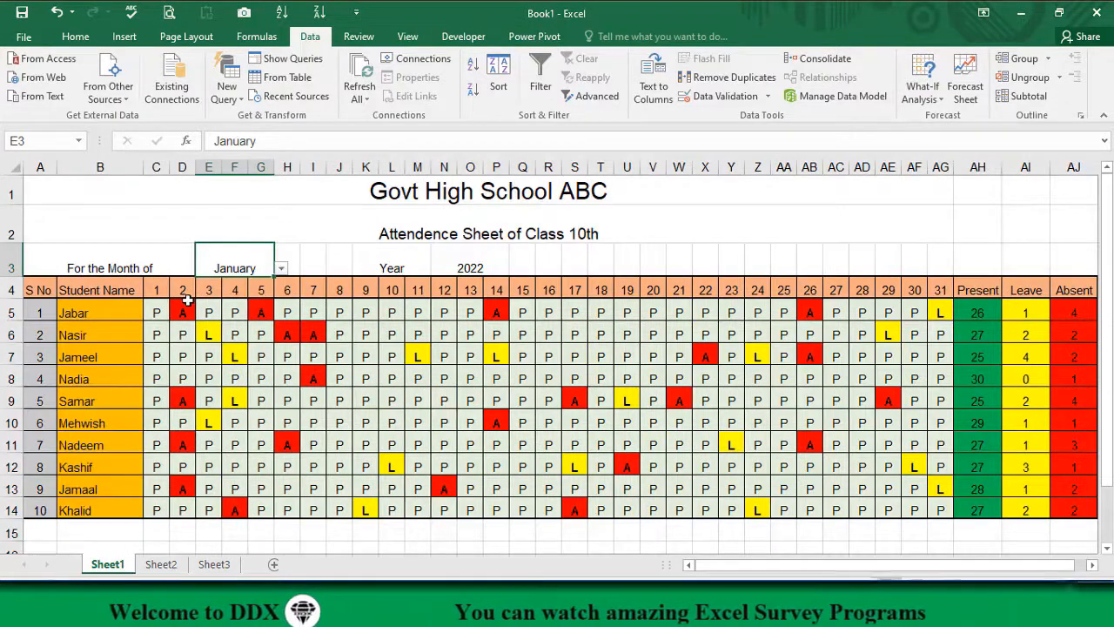
pyautogui.click(155, 291)
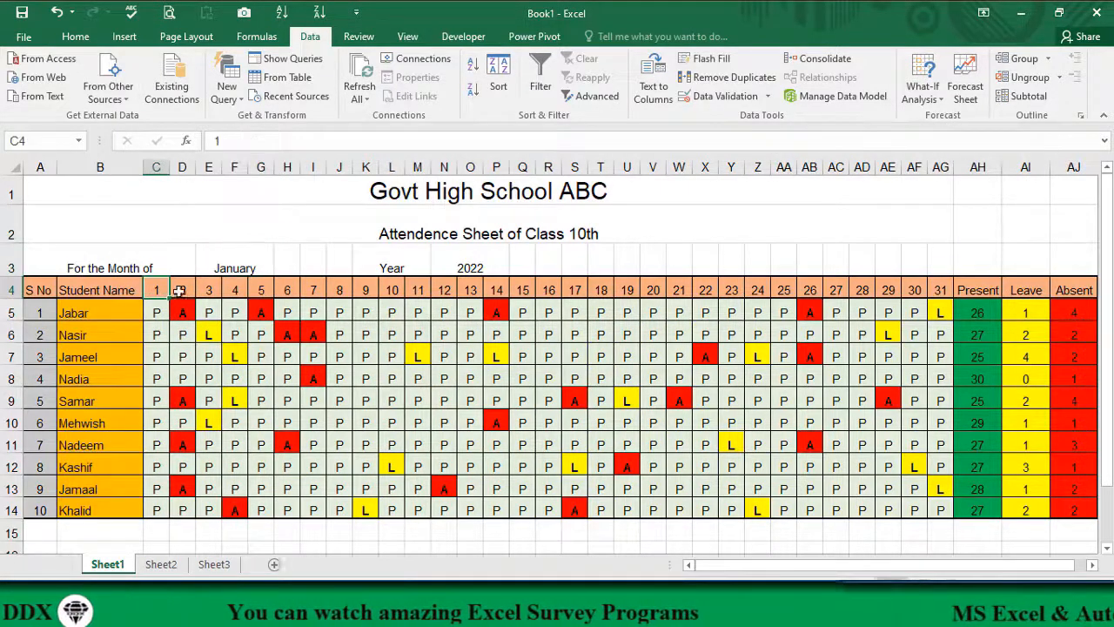
pyautogui.click(183, 289)
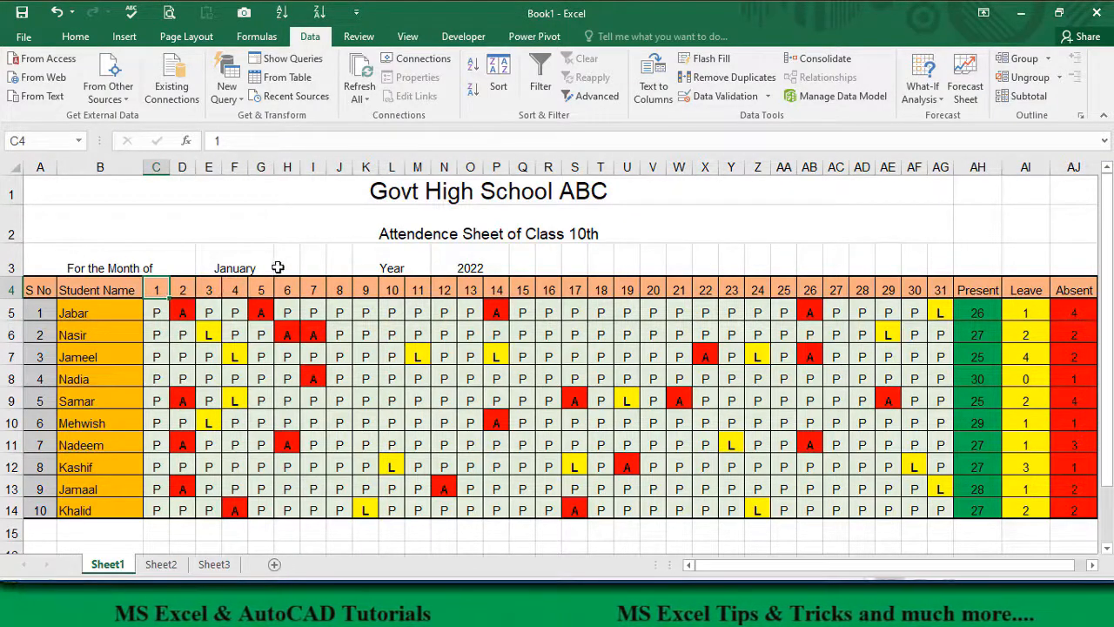
pyautogui.click(261, 263)
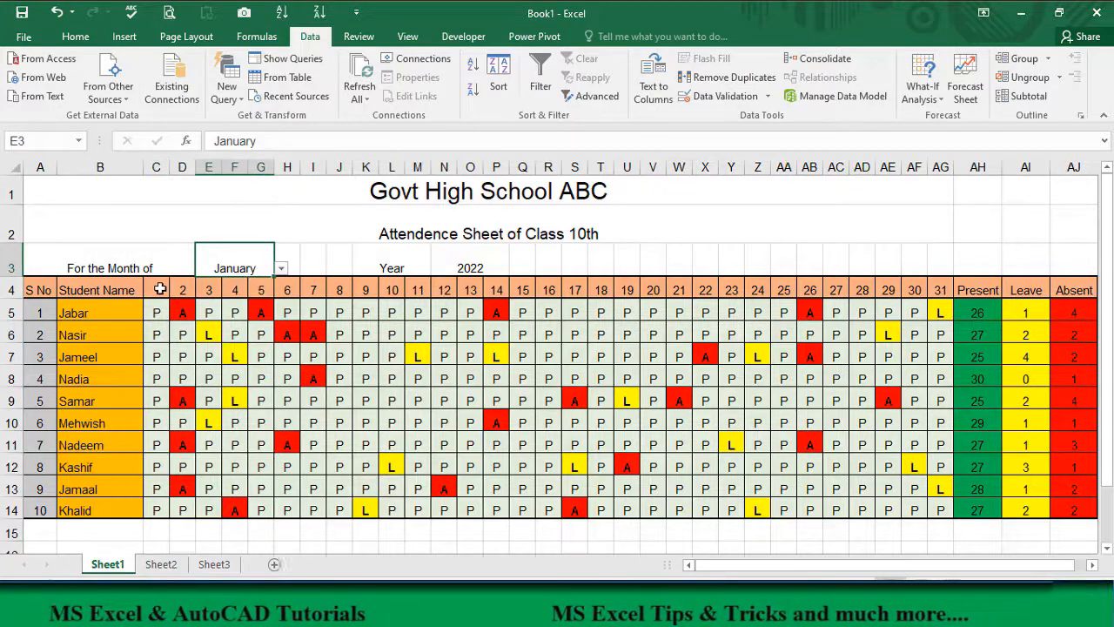
pyautogui.click(160, 289)
pyautogui.click(244, 272)
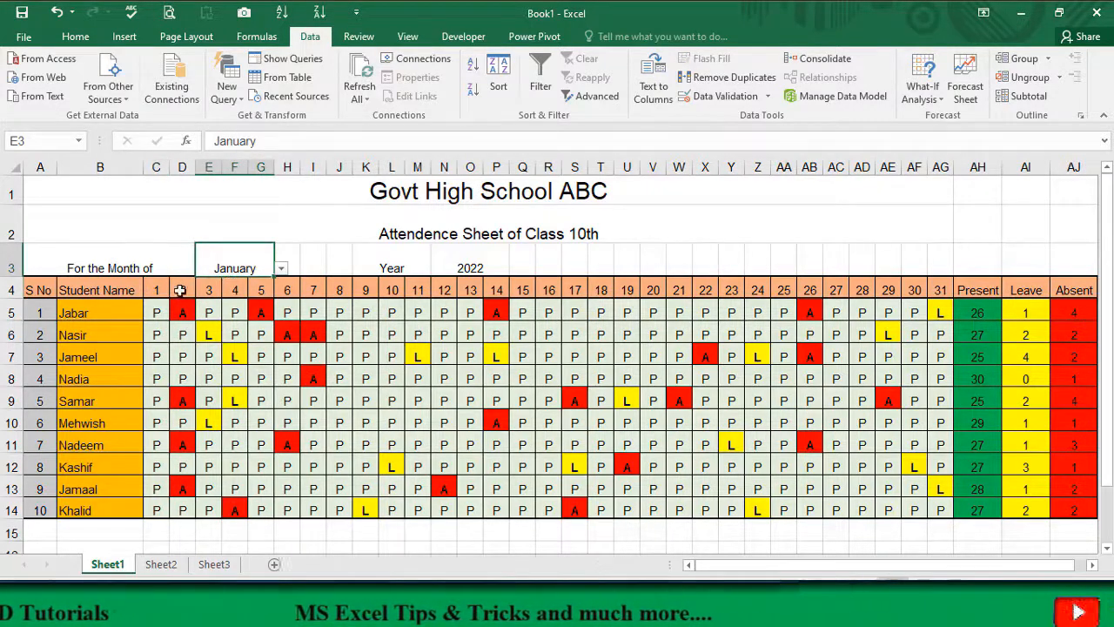
pyautogui.click(161, 292)
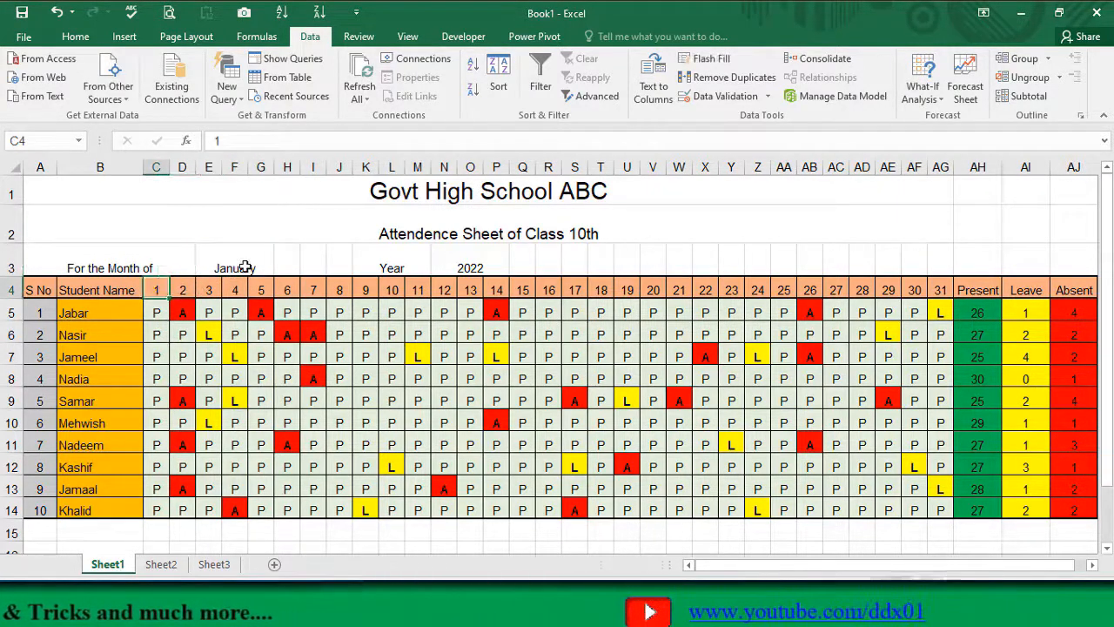
pyautogui.click(243, 273)
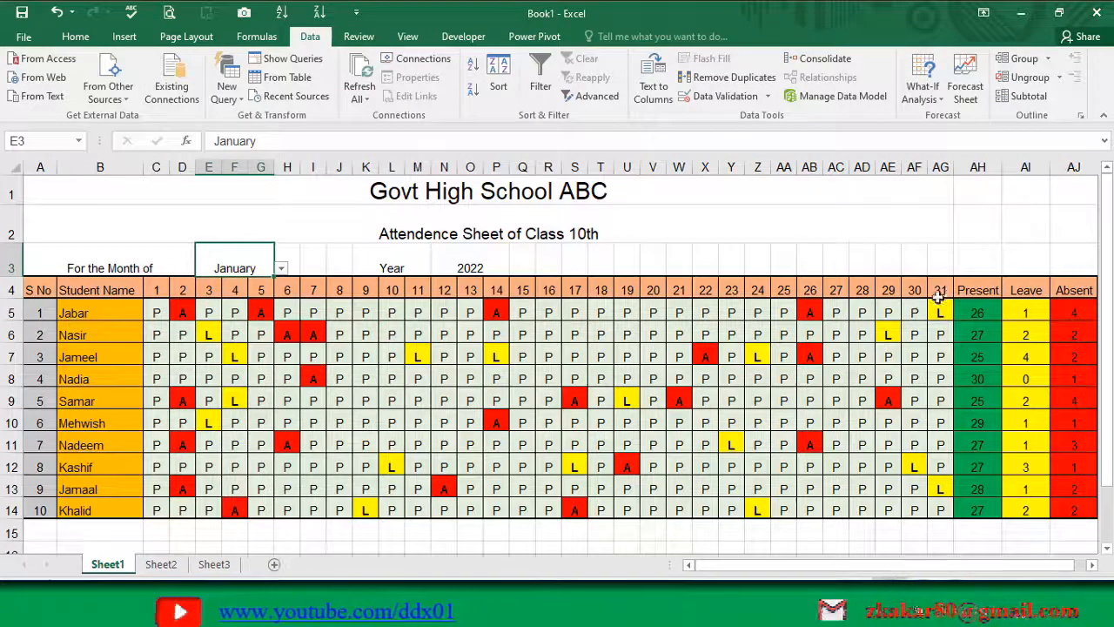
# Step: Try selecting February in the month drop-down in E3 and browse the other months
pyautogui.click(280, 269)
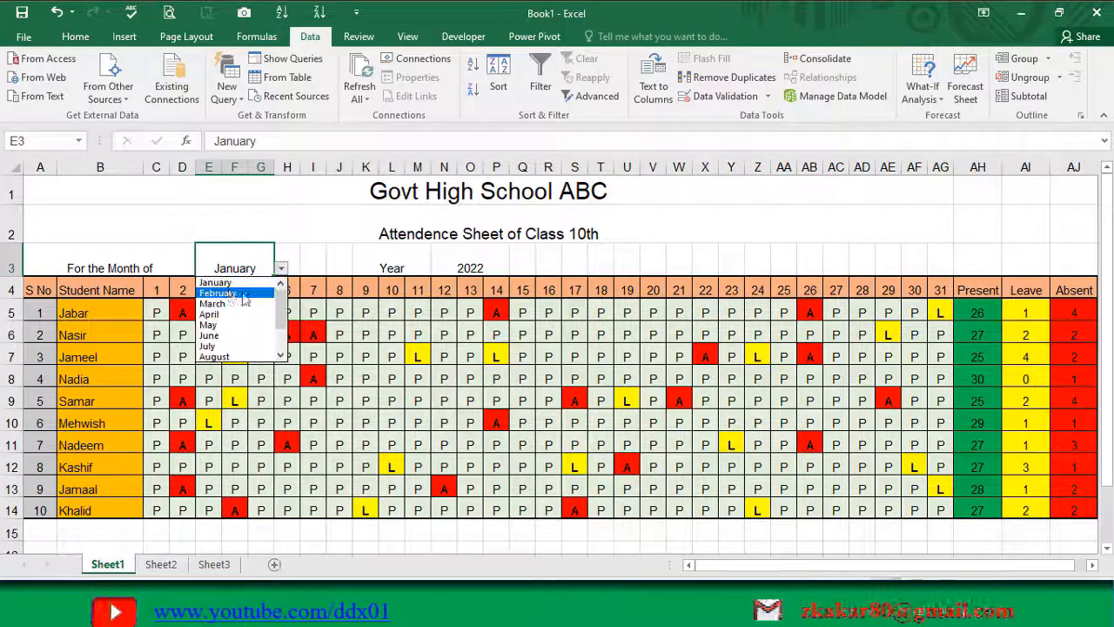
pyautogui.click(231, 293)
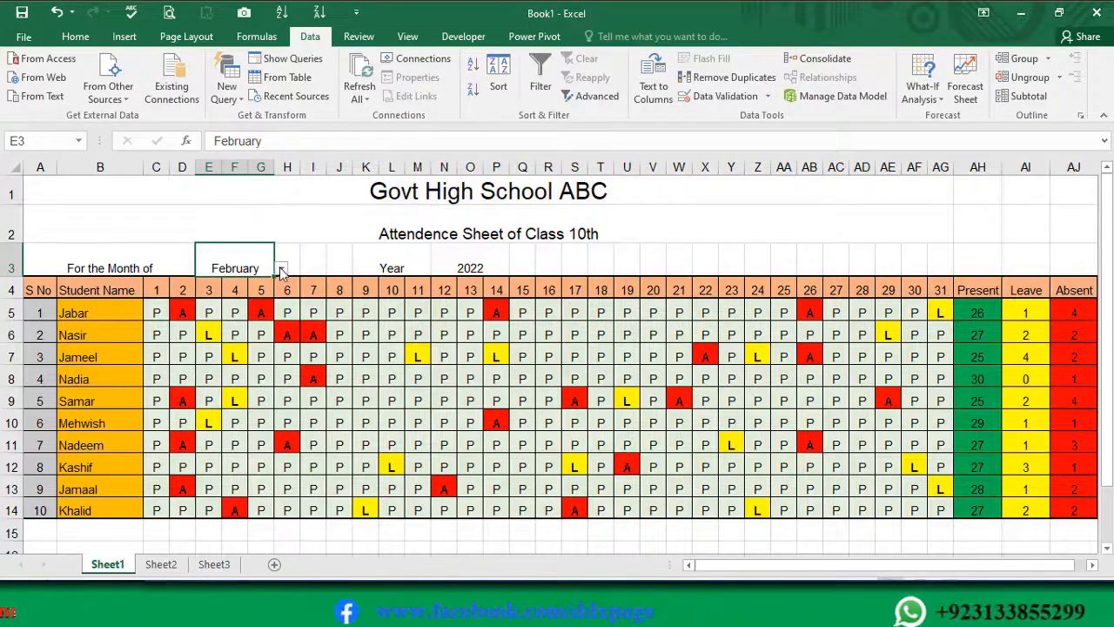
pyautogui.click(281, 268)
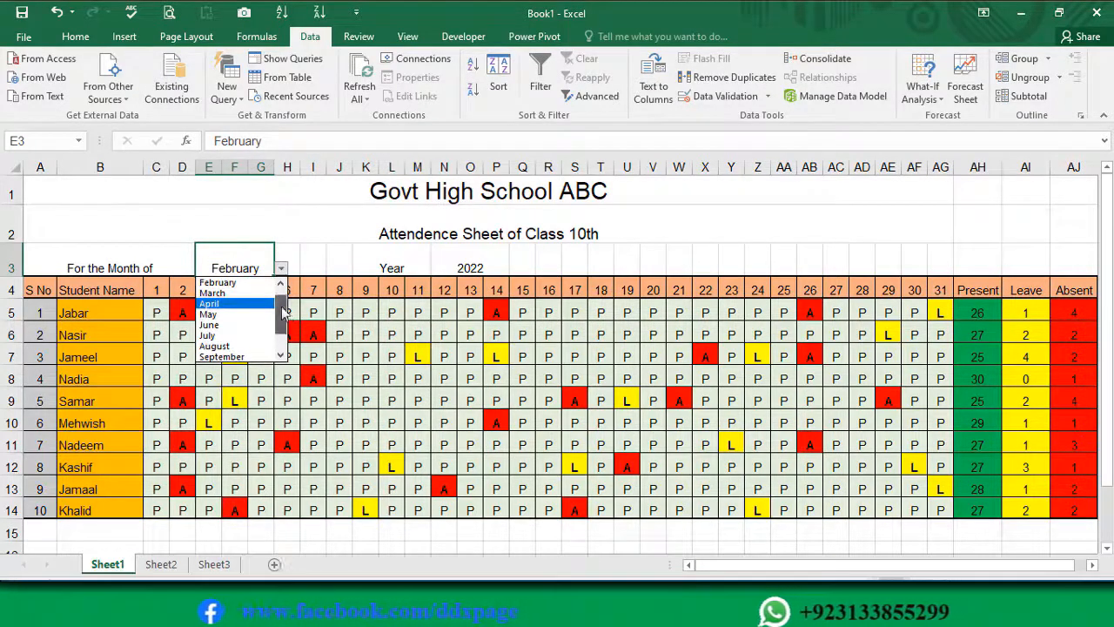
pyautogui.scroll(2, 288, 322)
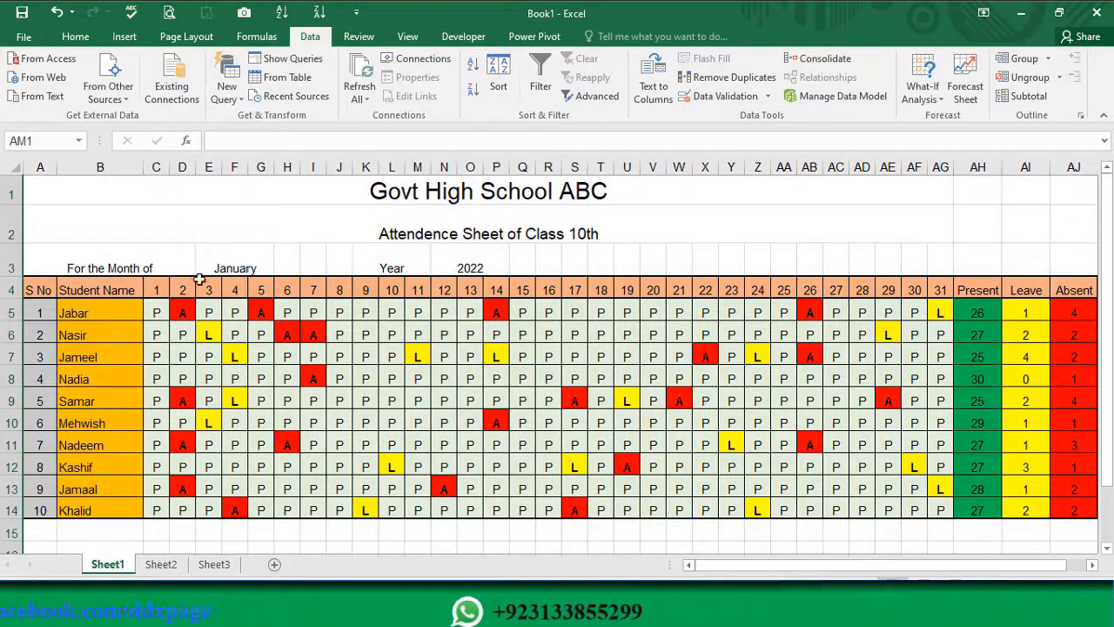
# Step: Replace the label in A3 with Month
pyautogui.click(124, 266)
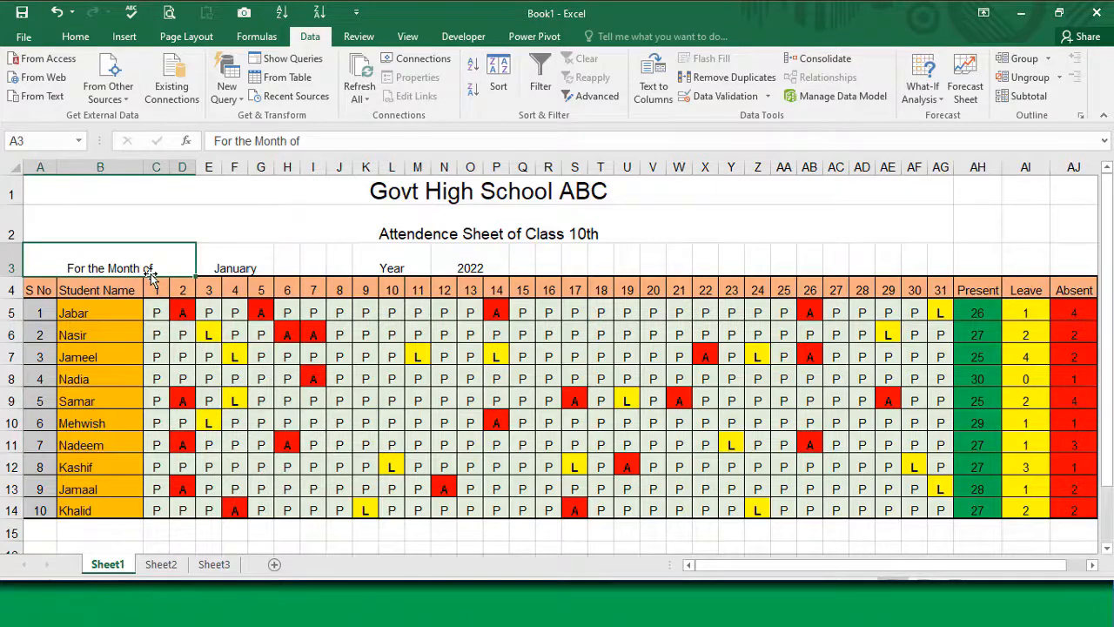
pyautogui.write('Month')
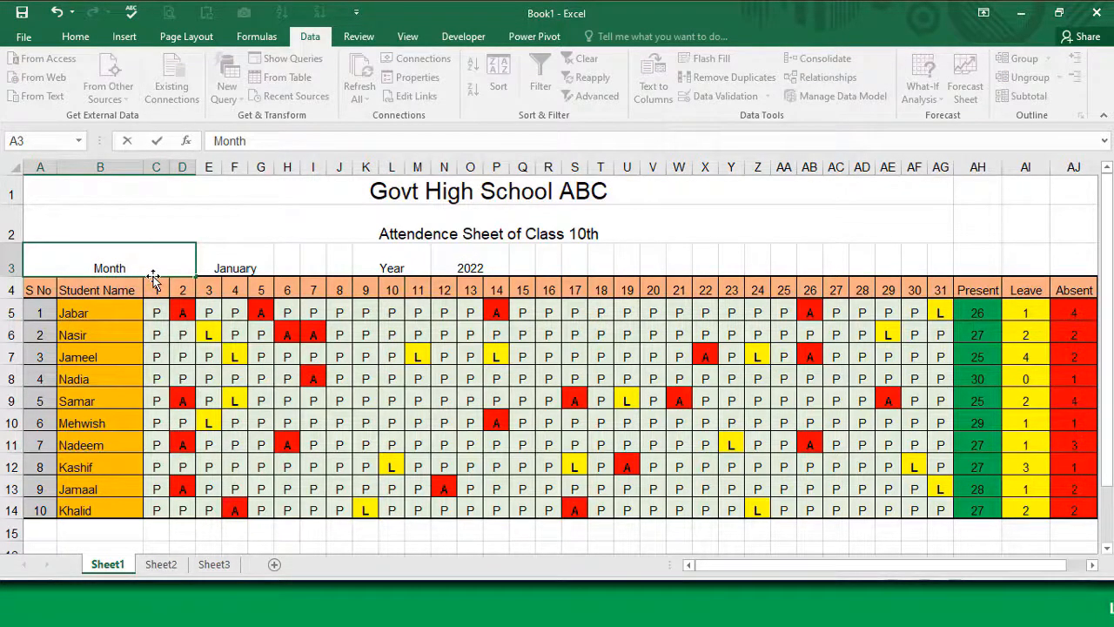
pyautogui.press('Return')
# Step: Right-align, indent and bold the Month label in A3, and give the Year label in K3 the same formatting
pyautogui.click(170, 262)
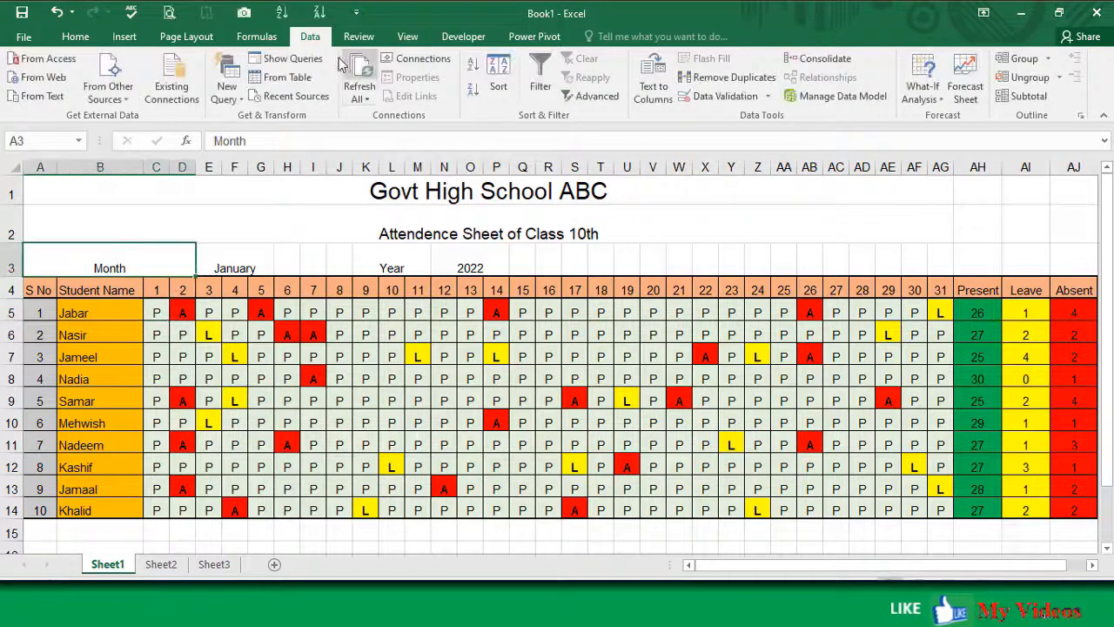
pyautogui.click(89, 35)
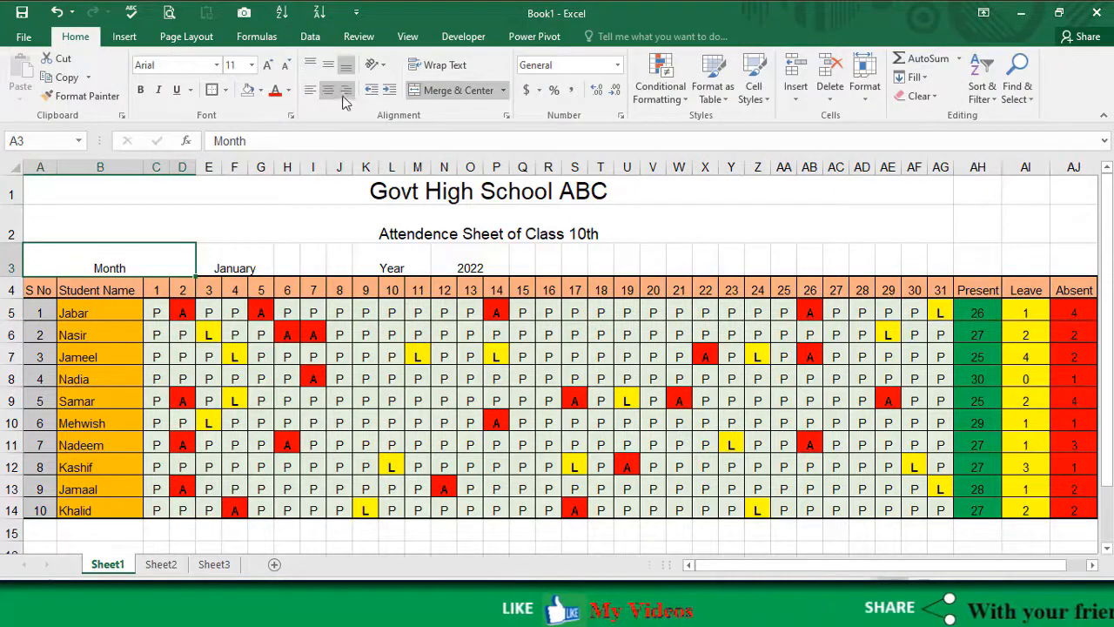
pyautogui.click(347, 91)
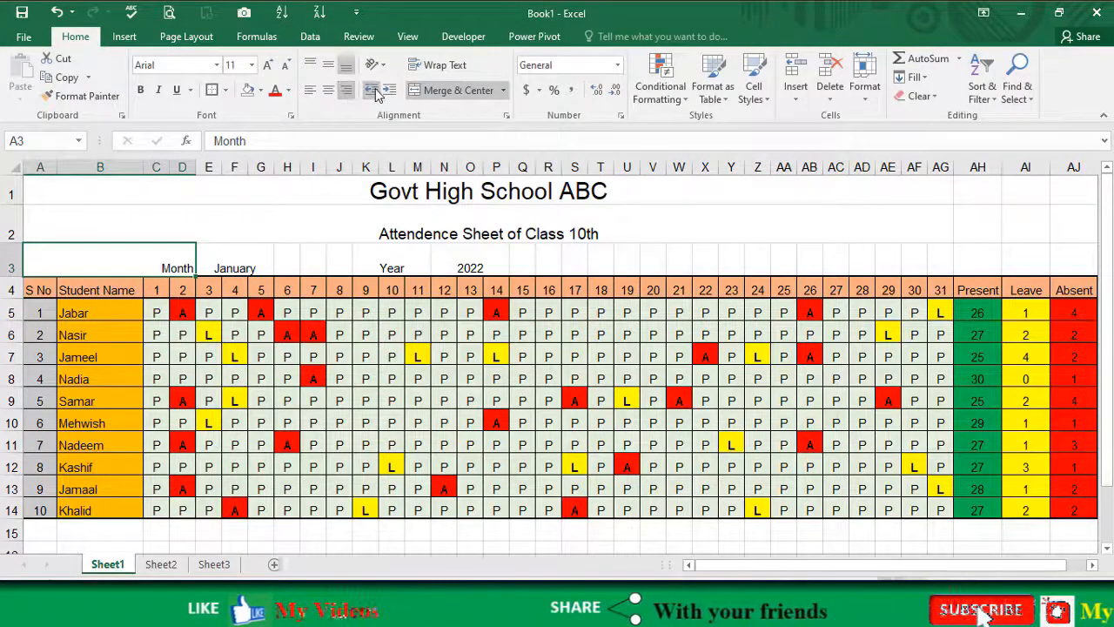
pyautogui.click(388, 91)
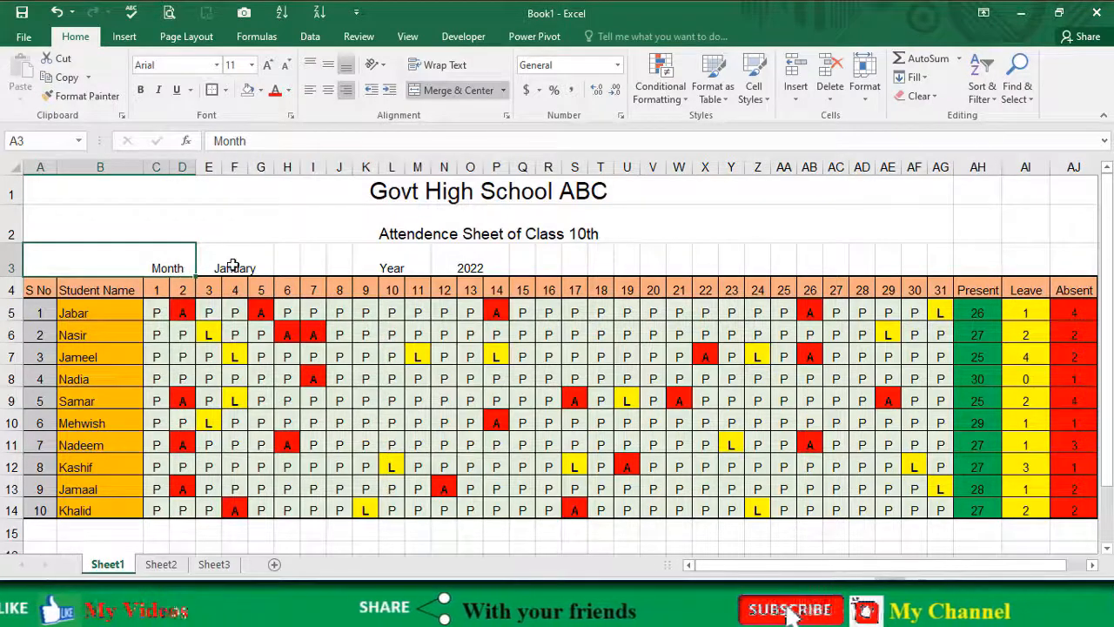
pyautogui.click(142, 91)
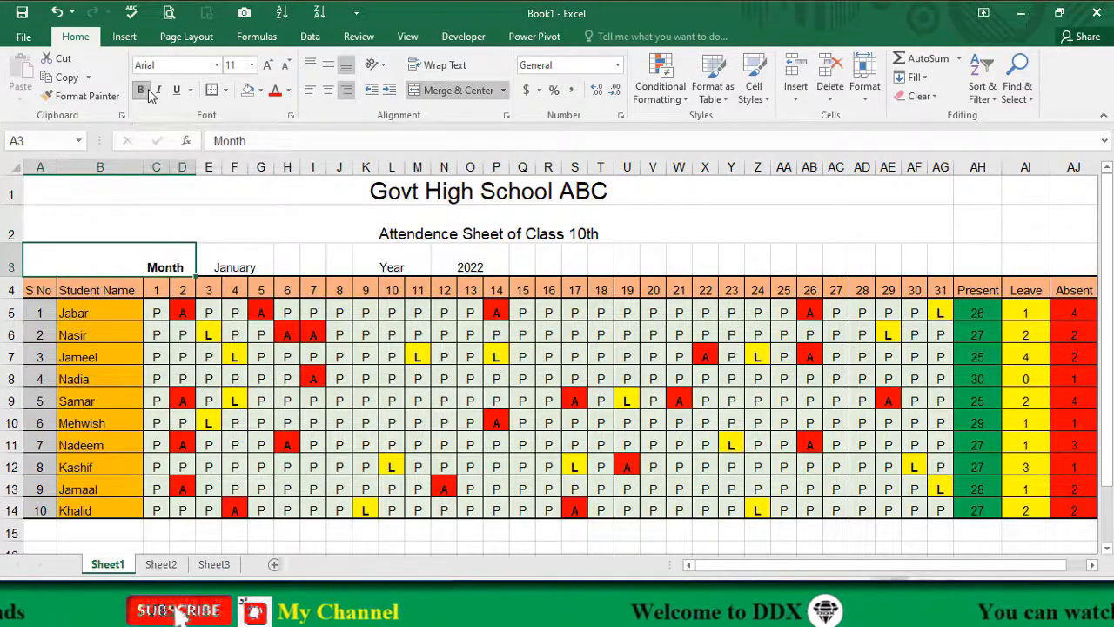
pyautogui.click(406, 266)
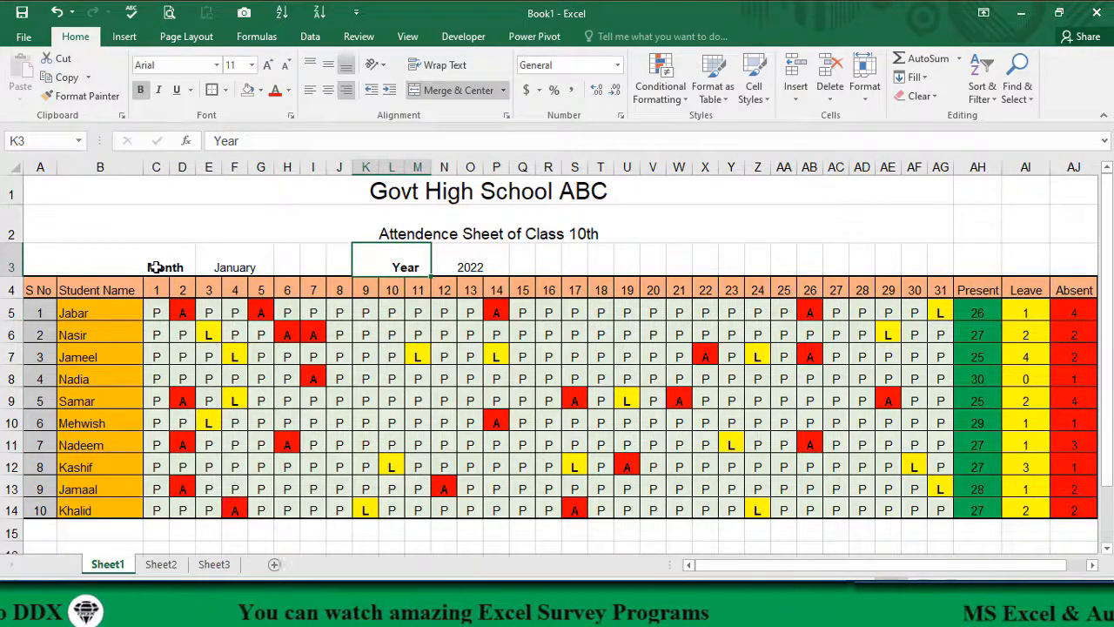
# Step: Unmerge A3:D3, clear the label from A3 and enter Month in D3 instead
pyautogui.click(155, 256)
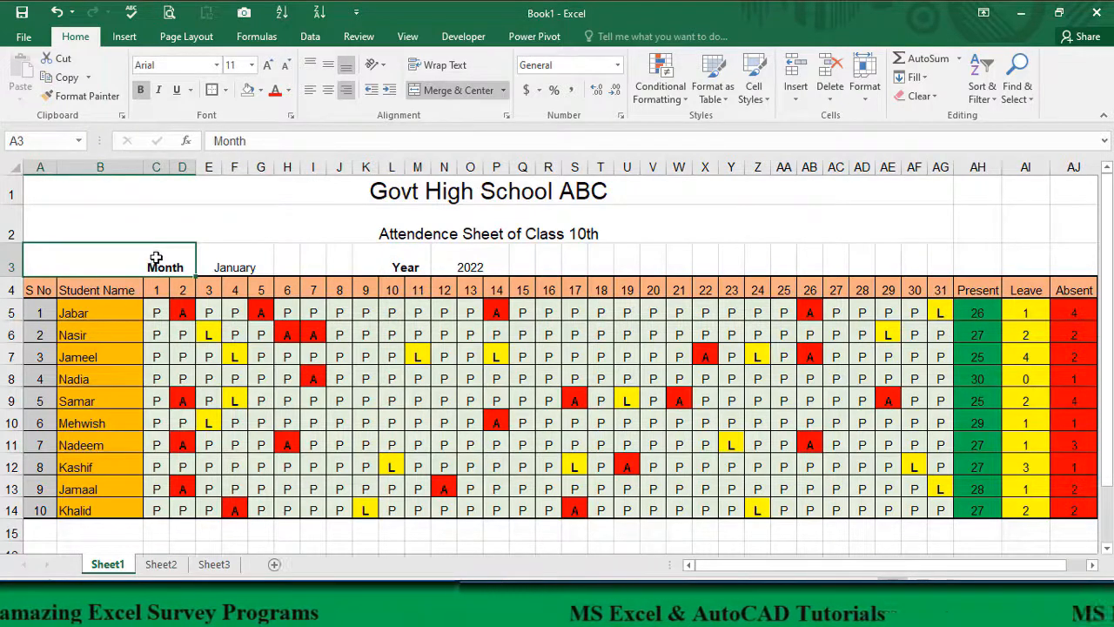
pyautogui.click(451, 91)
pyautogui.click(39, 267)
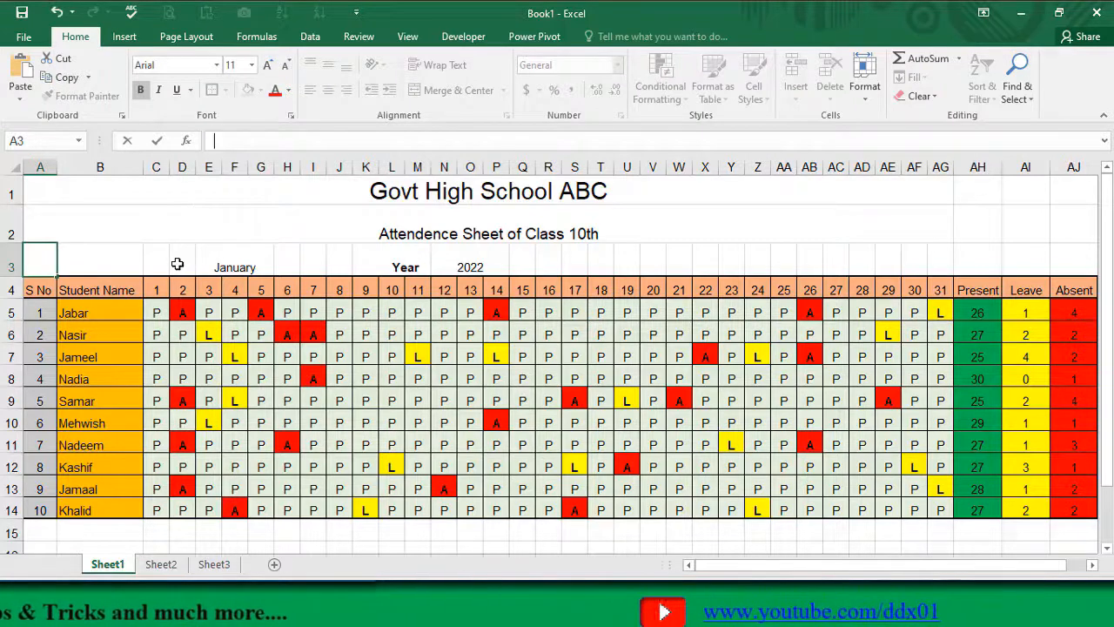
pyautogui.click(176, 264)
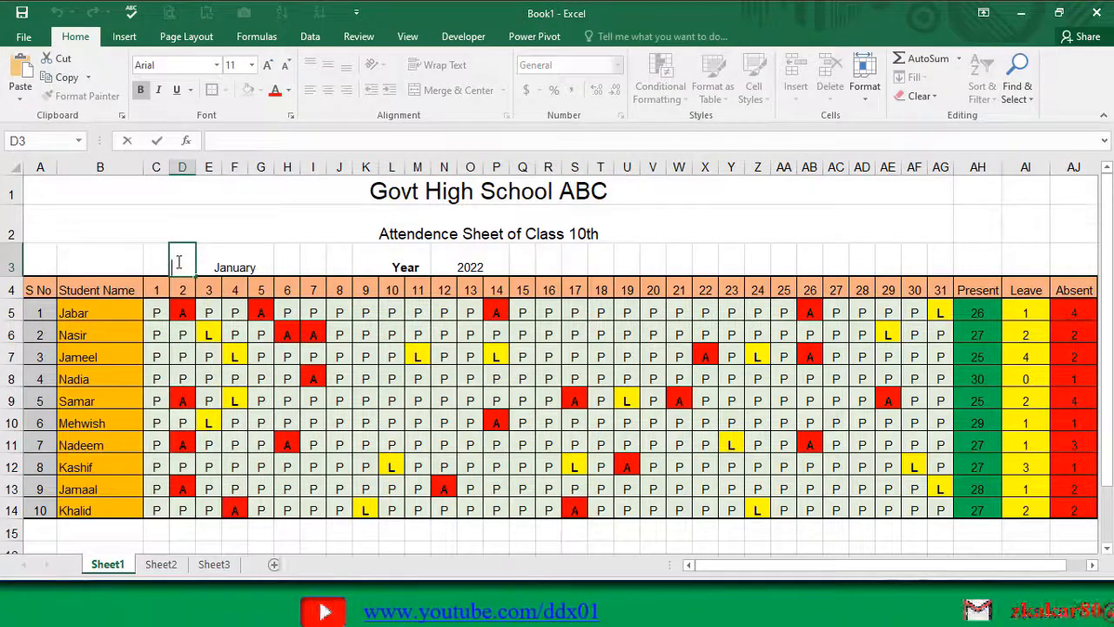
pyautogui.click(206, 212)
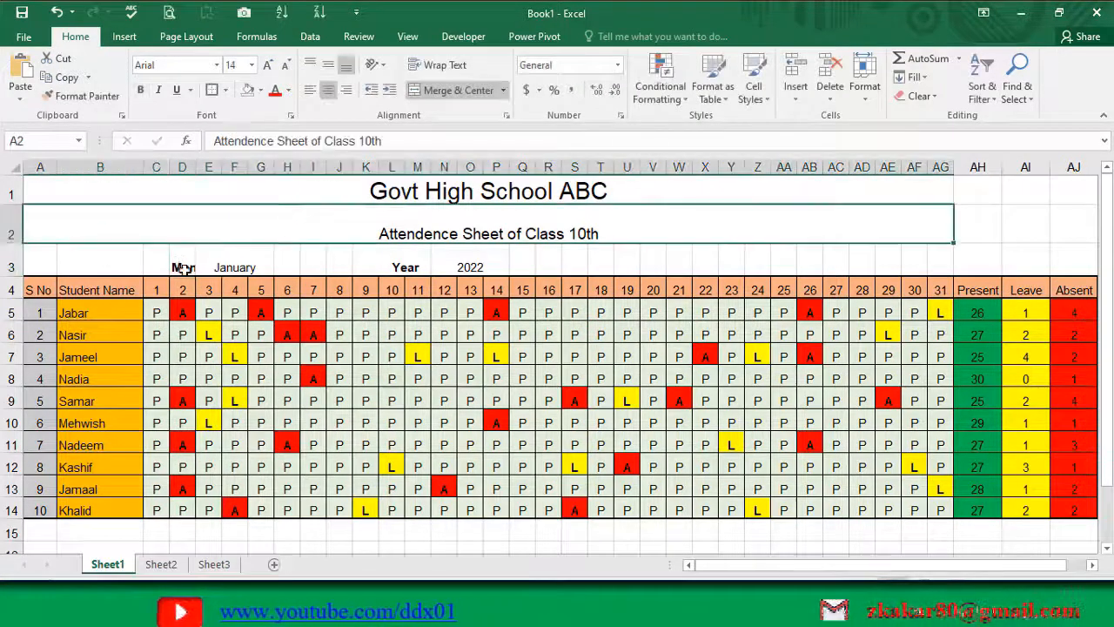
# Step: Merge and center B3:D3 so the Month label spans the three cells
pyautogui.moveTo(177, 266); pyautogui.dragTo(138, 266)
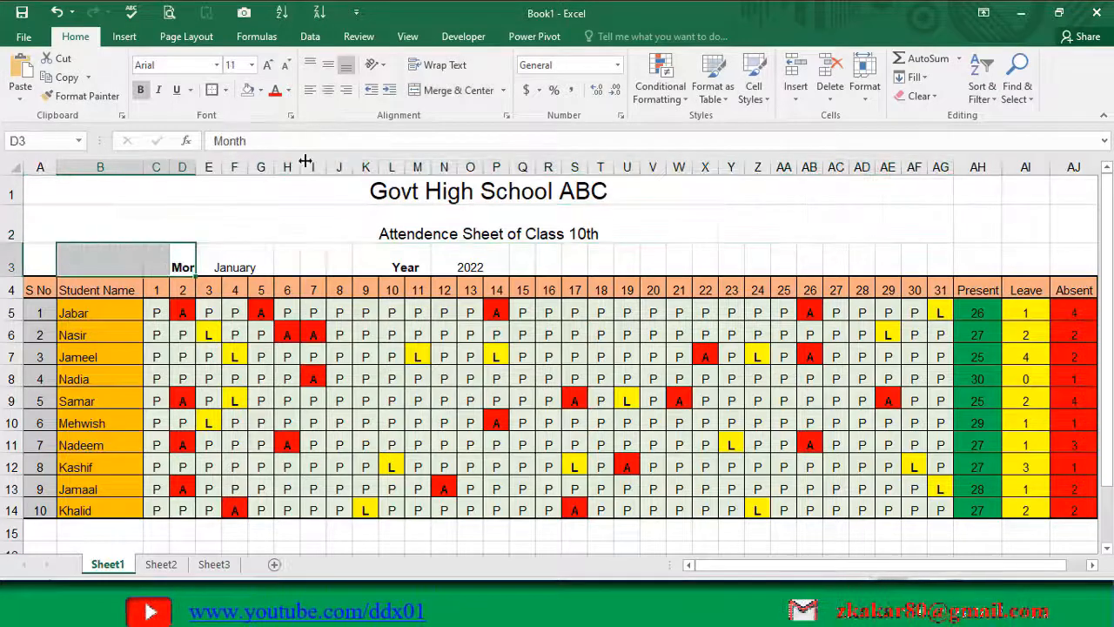
pyautogui.click(422, 90)
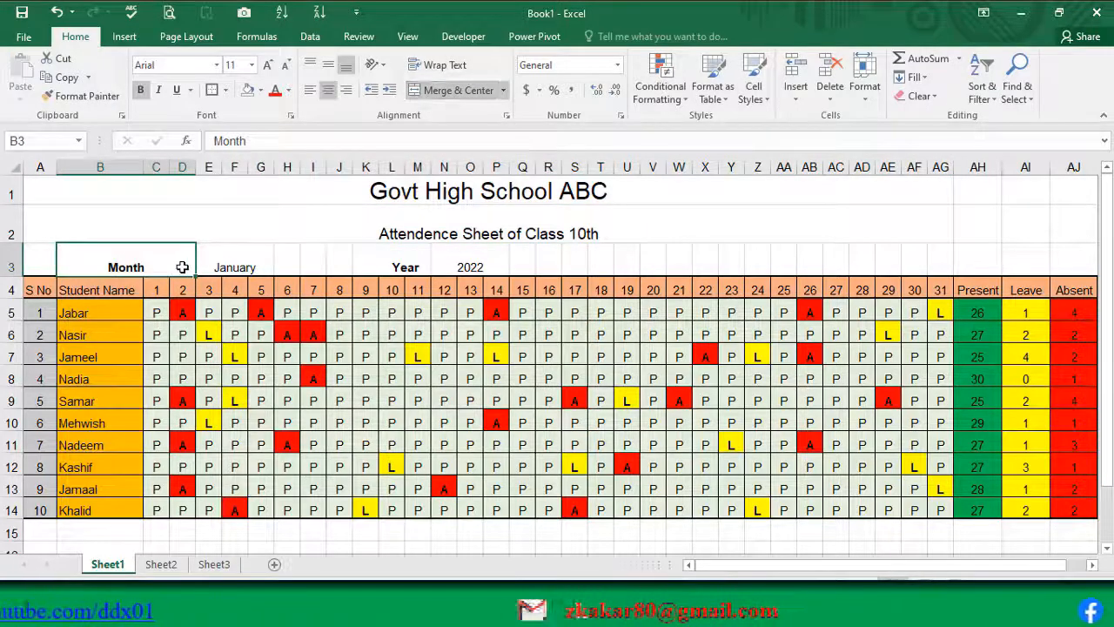
pyautogui.click(230, 264)
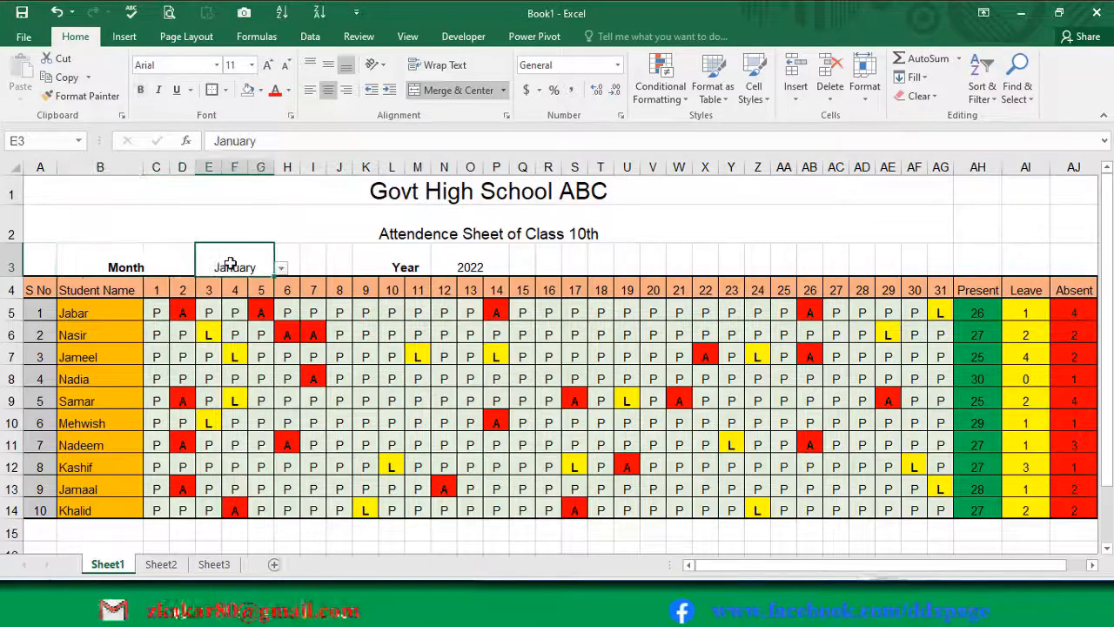
# Step: Fill the month block B3:G3 with light green and the year block K3:P3 with Blue, Accent 5, Lighter 40%
pyautogui.moveTo(142, 261); pyautogui.dragTo(212, 266)
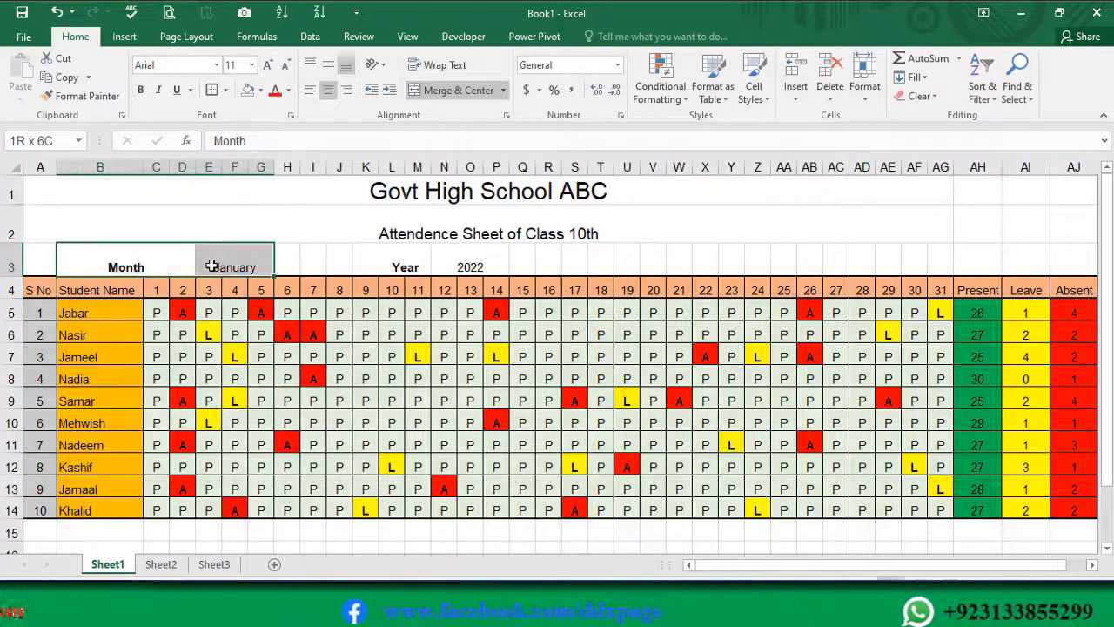
pyautogui.click(259, 90)
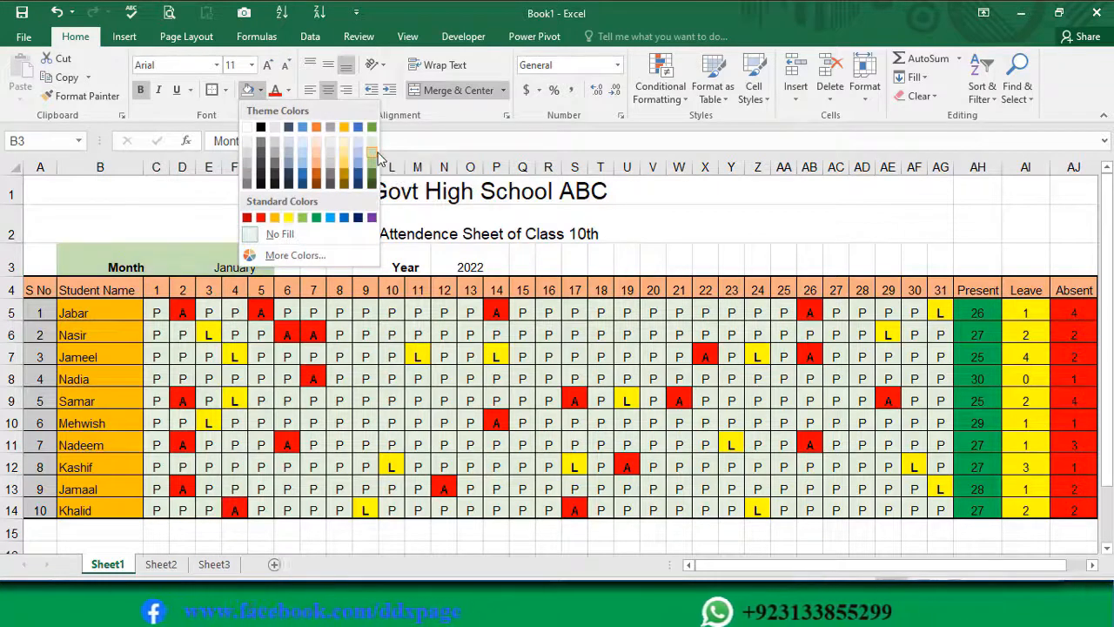
pyautogui.click(374, 156)
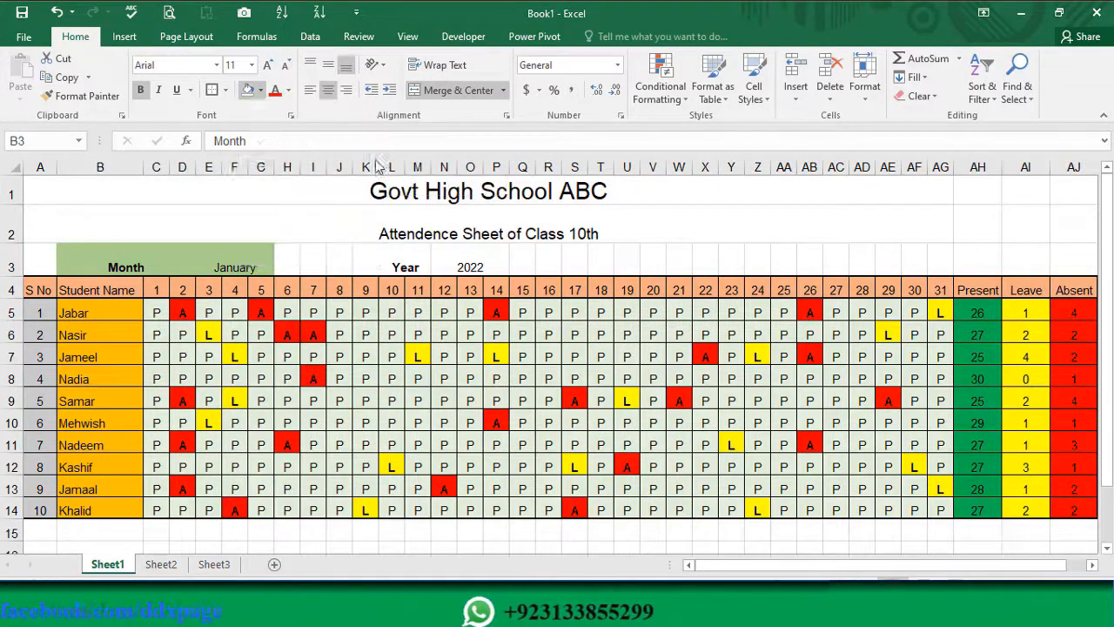
pyautogui.moveTo(394, 266); pyautogui.dragTo(496, 261)
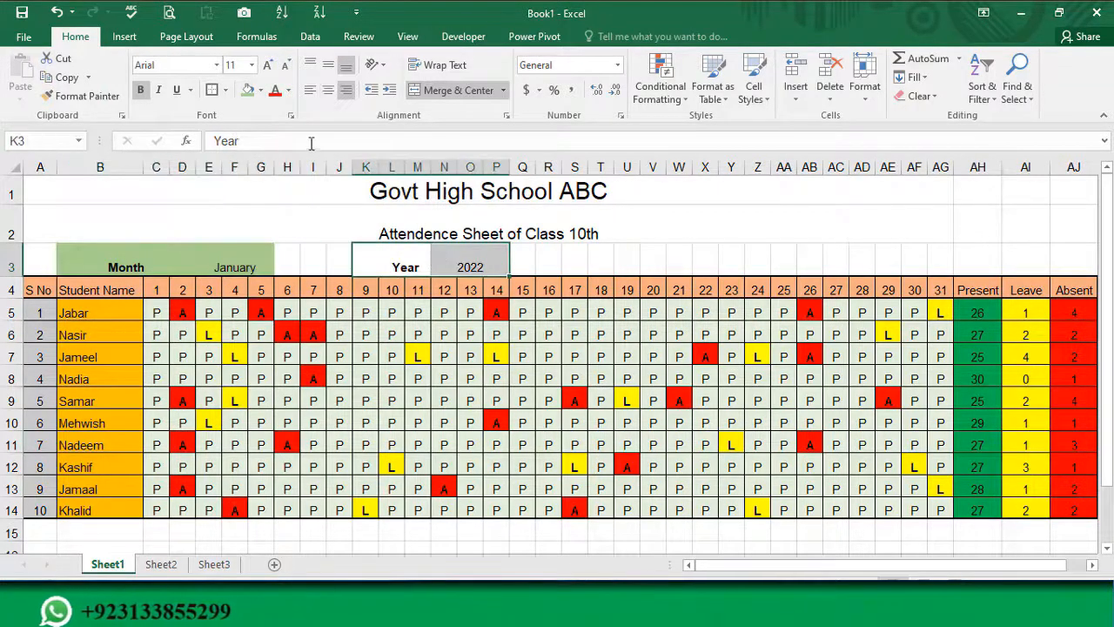
pyautogui.click(259, 90)
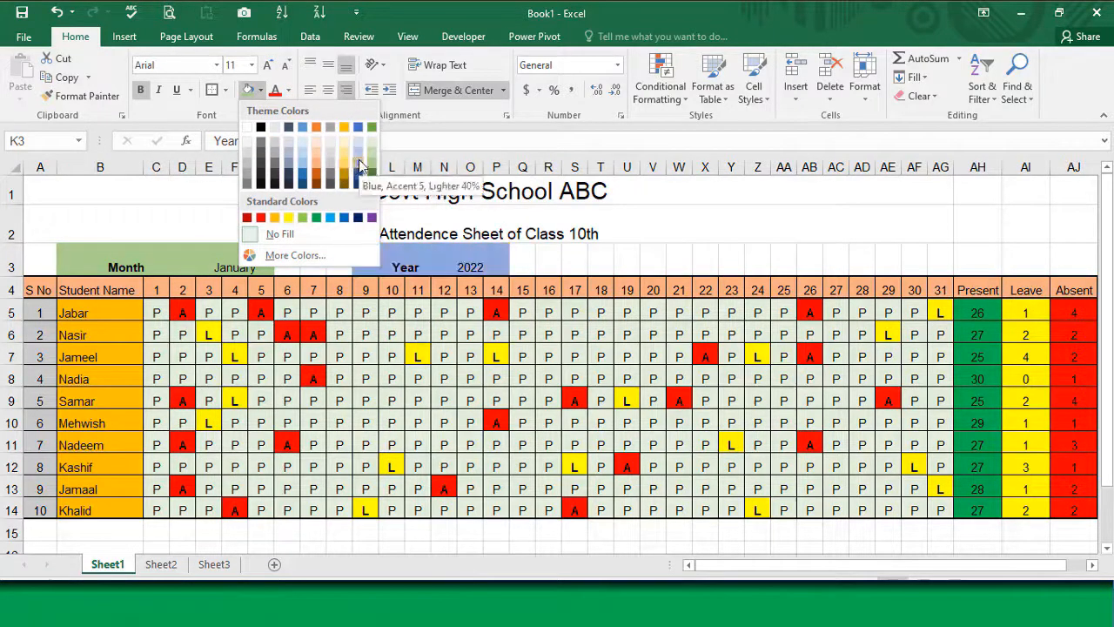
pyautogui.click(360, 166)
# Step: Put an outside border around the month block B3:G3 and another around the year block K3:P3
pyautogui.click(213, 257)
pyautogui.moveTo(124, 258); pyautogui.dragTo(209, 258)
pyautogui.click(214, 93)
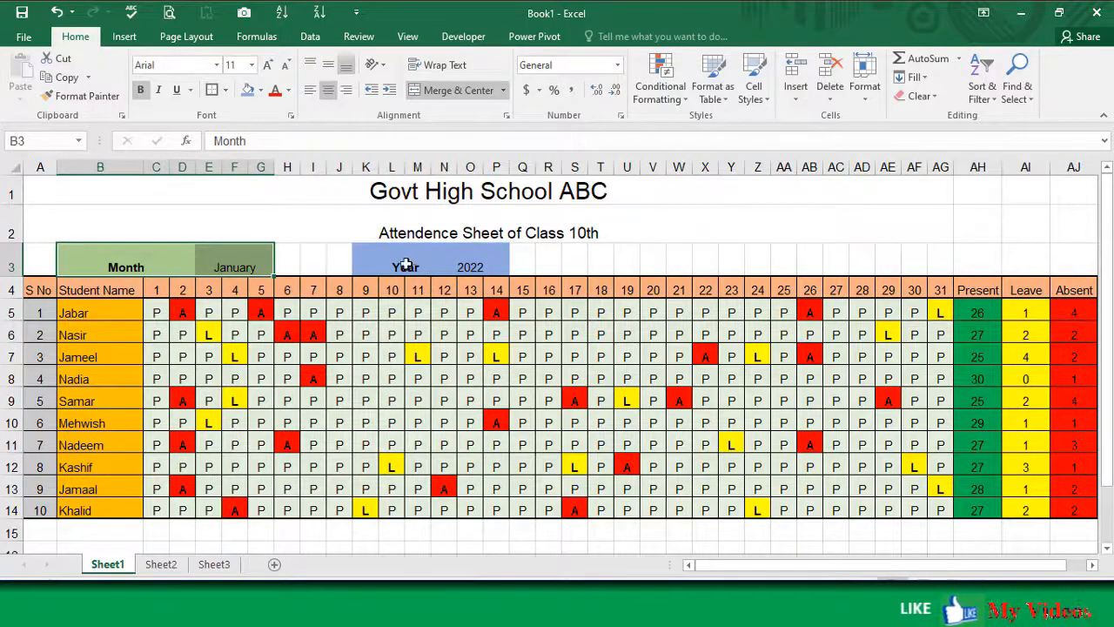
pyautogui.moveTo(405, 266); pyautogui.dragTo(492, 256)
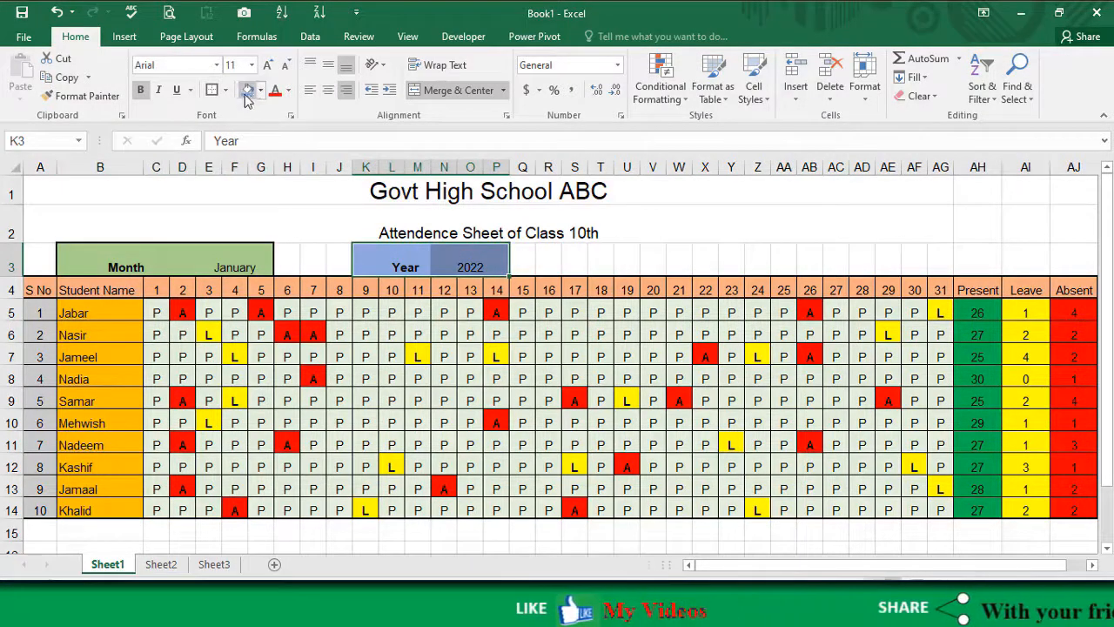
pyautogui.click(214, 90)
pyautogui.click(244, 263)
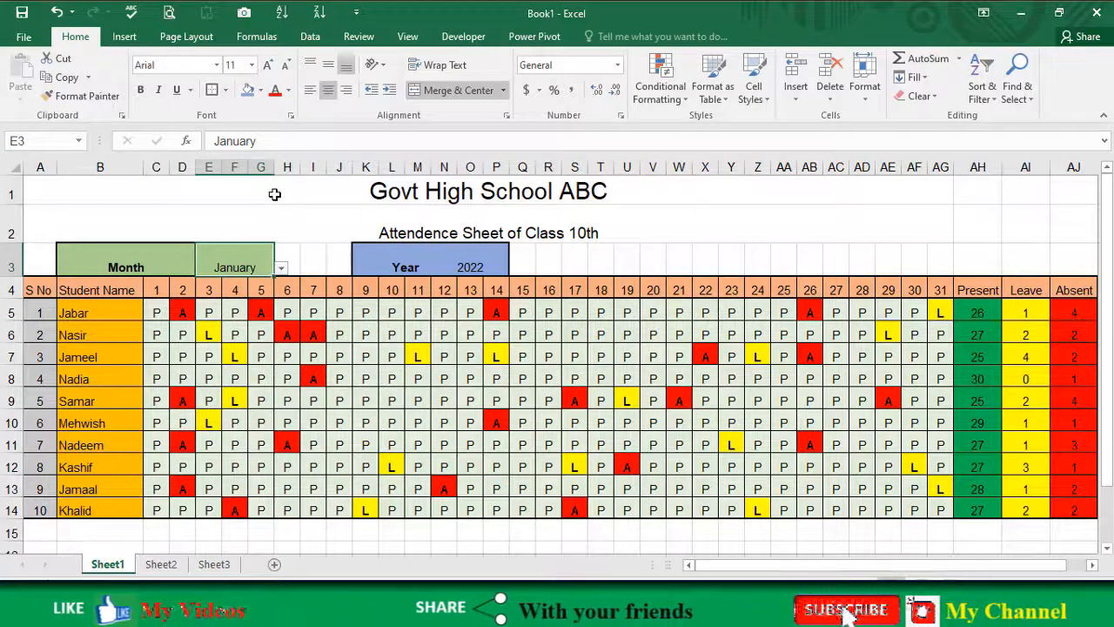
# Step: Fill the school title row in A1 with light orange
pyautogui.moveTo(274, 194)
pyautogui.mouseDown()
pyautogui.moveTo(269, 226)
pyautogui.moveTo(273, 202)
pyautogui.mouseUp()
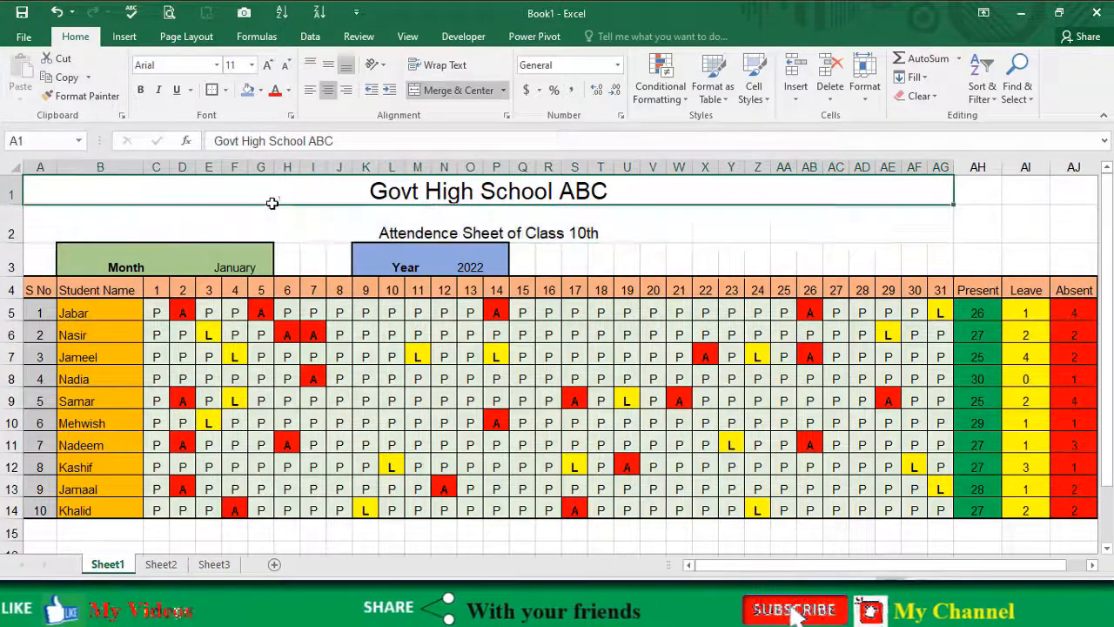
pyautogui.click(261, 90)
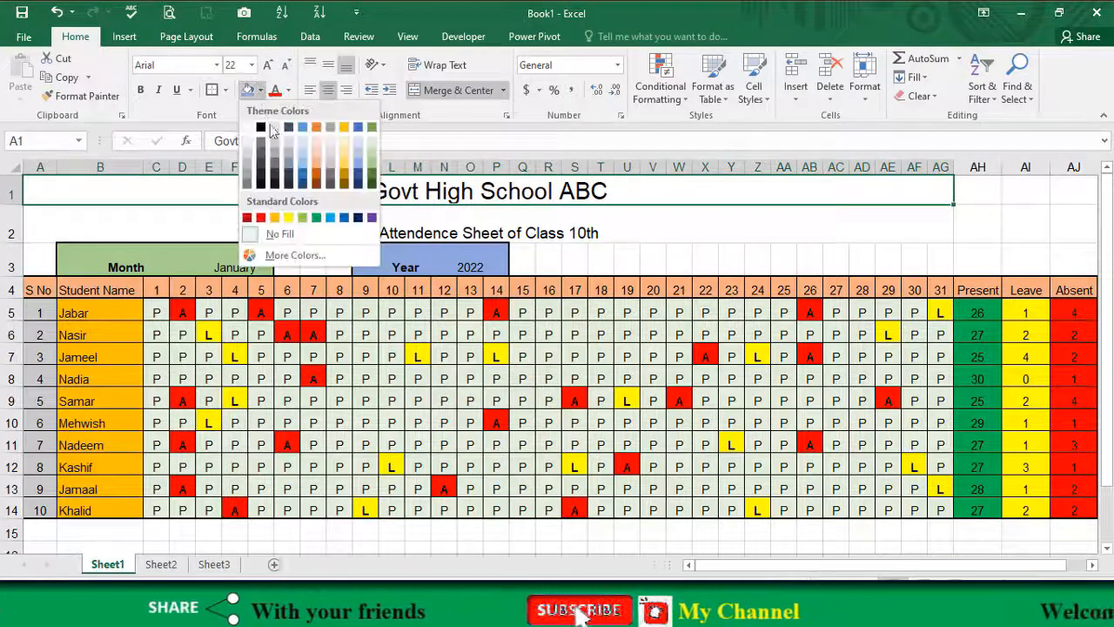
pyautogui.click(318, 169)
# Step: Fill the subtitle row in A2 with dark blue and make its text white
pyautogui.click(266, 223)
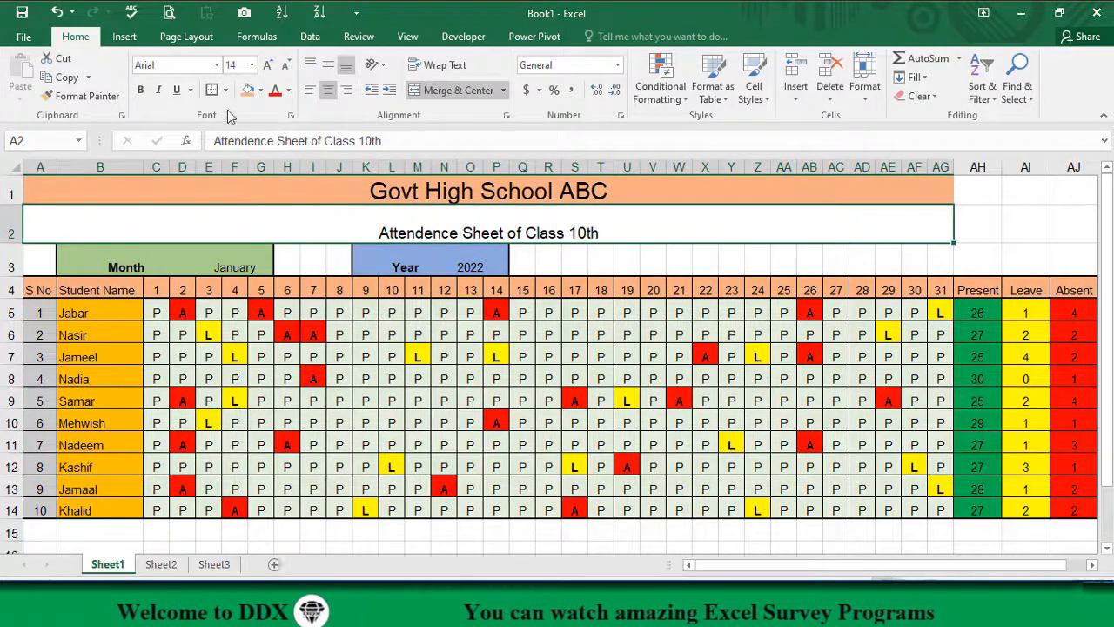
pyautogui.click(261, 90)
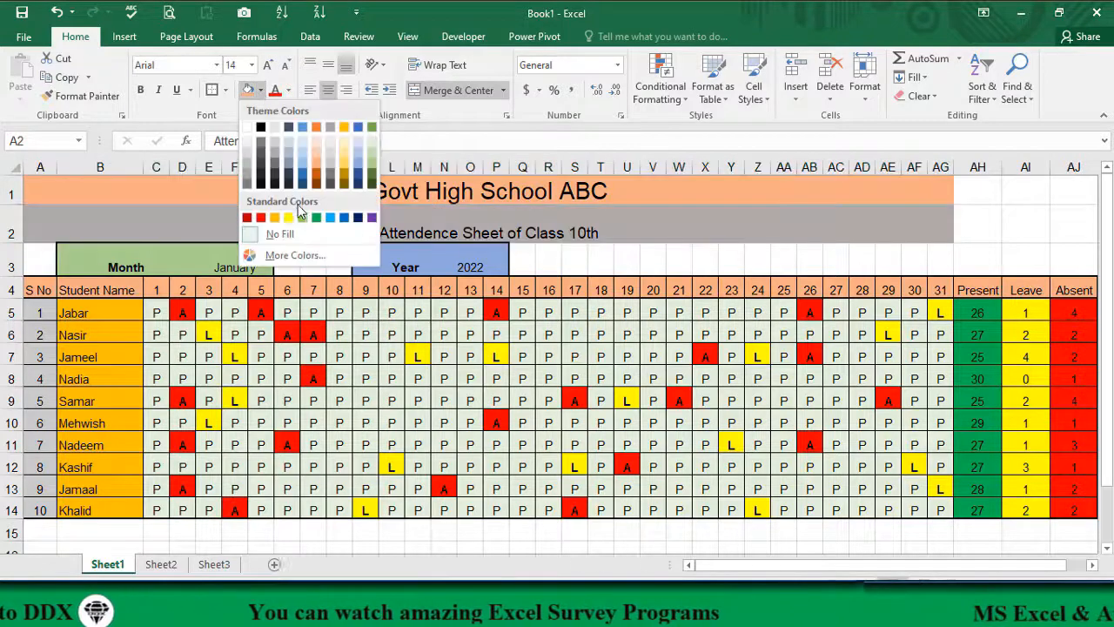
pyautogui.click(358, 219)
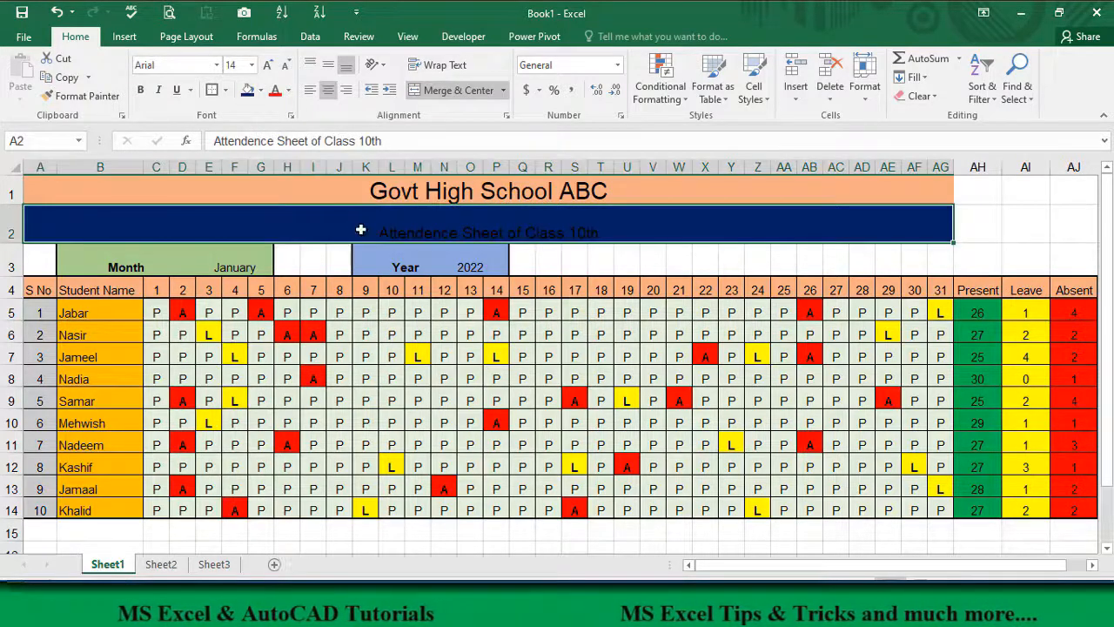
pyautogui.click(288, 96)
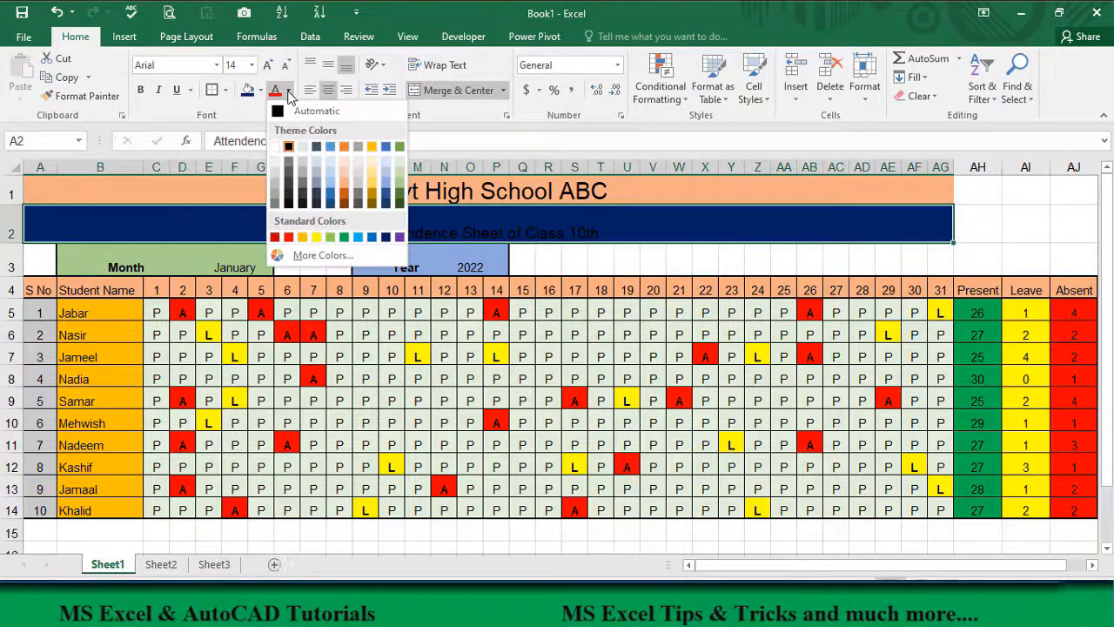
pyautogui.click(277, 142)
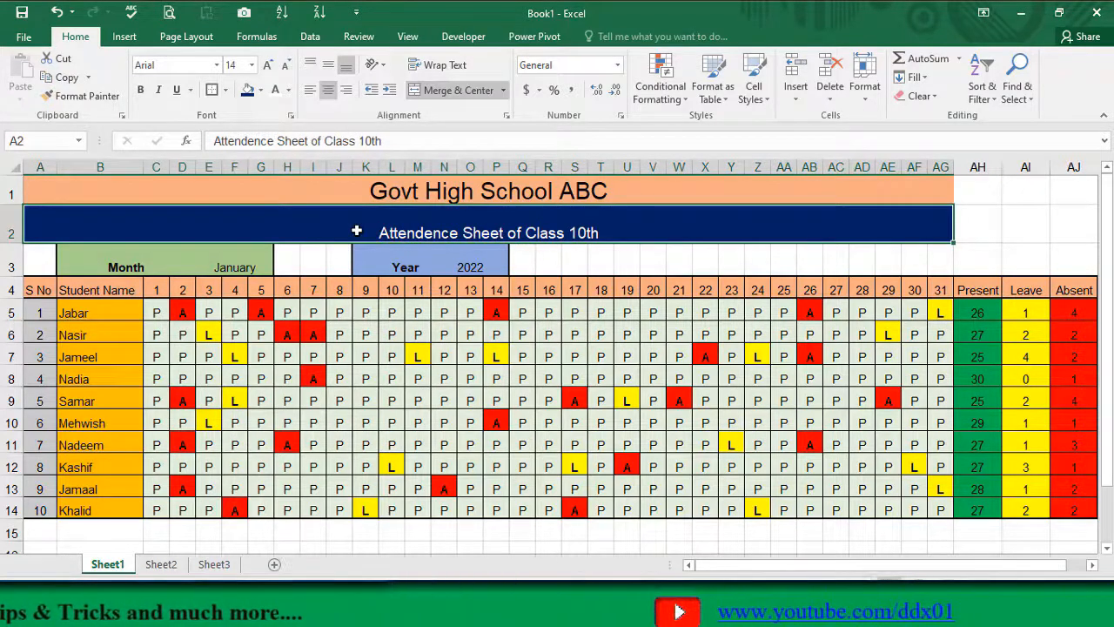
# Step: Fill the subtitle row in A2 with light gold and set its font color to Automatic
pyautogui.click(262, 91)
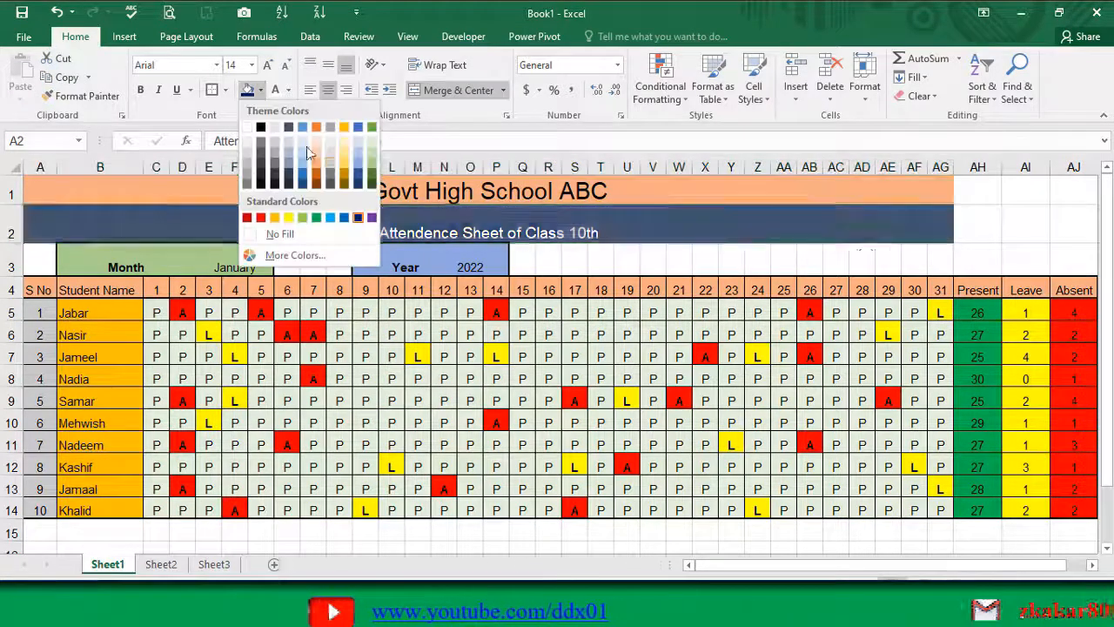
pyautogui.click(344, 163)
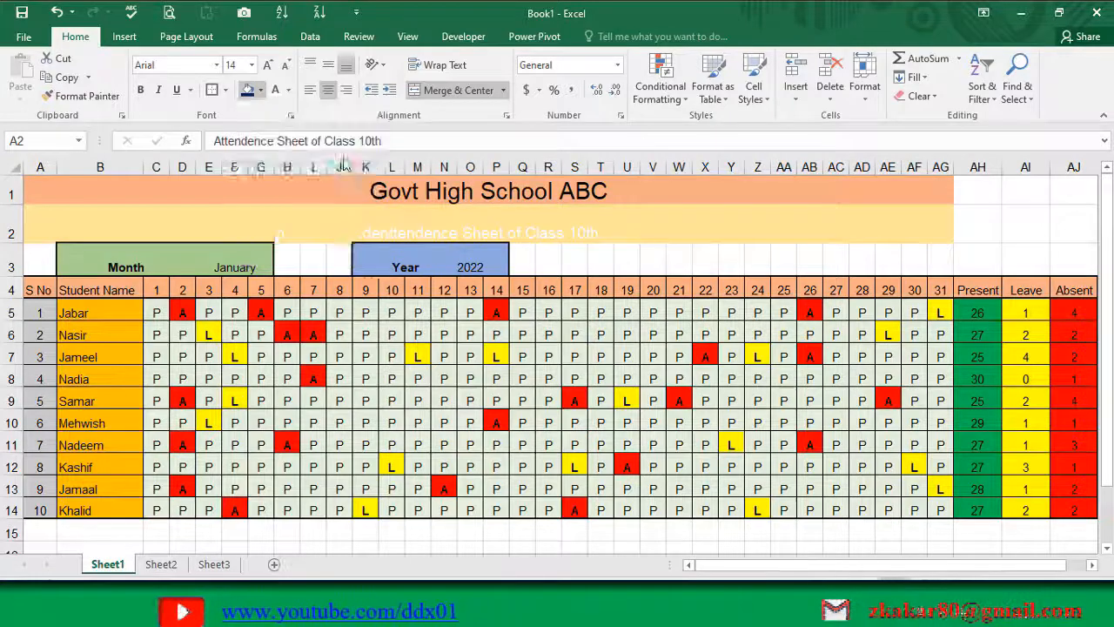
pyautogui.click(289, 90)
pyautogui.click(291, 118)
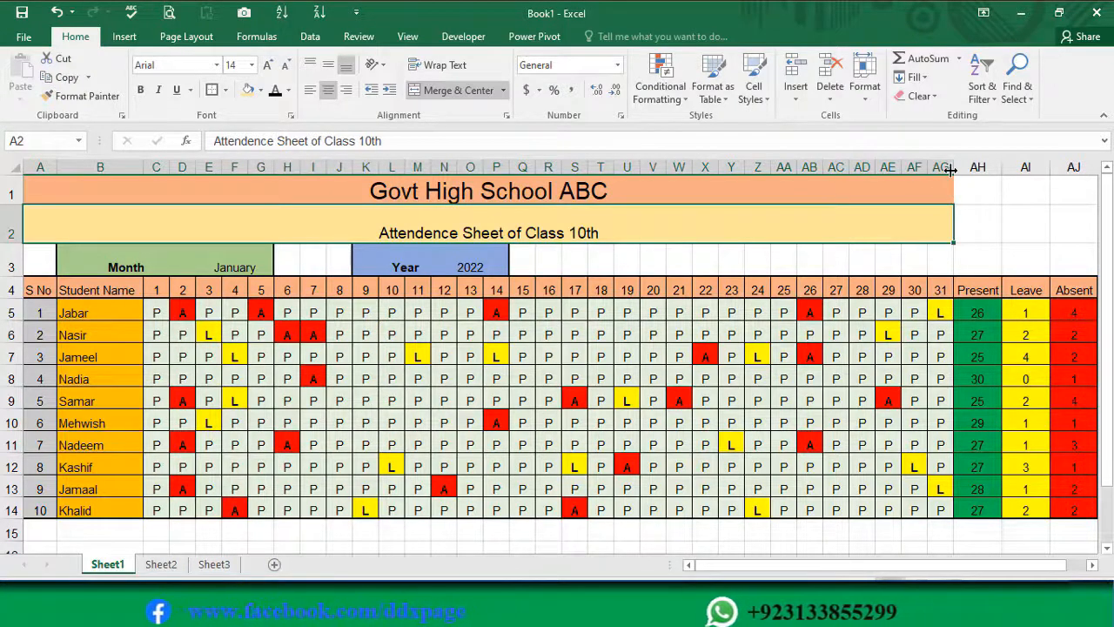
# Step: Extend the merged, centered school title across A1:AJ1
pyautogui.click(1073, 260)
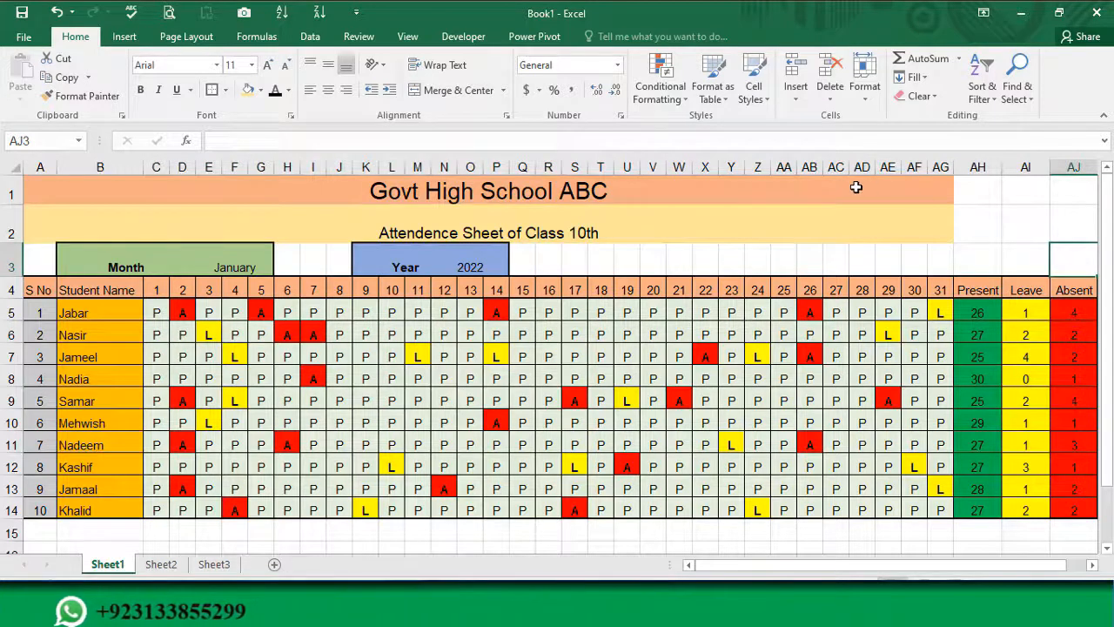
pyautogui.moveTo(857, 187); pyautogui.dragTo(1052, 191)
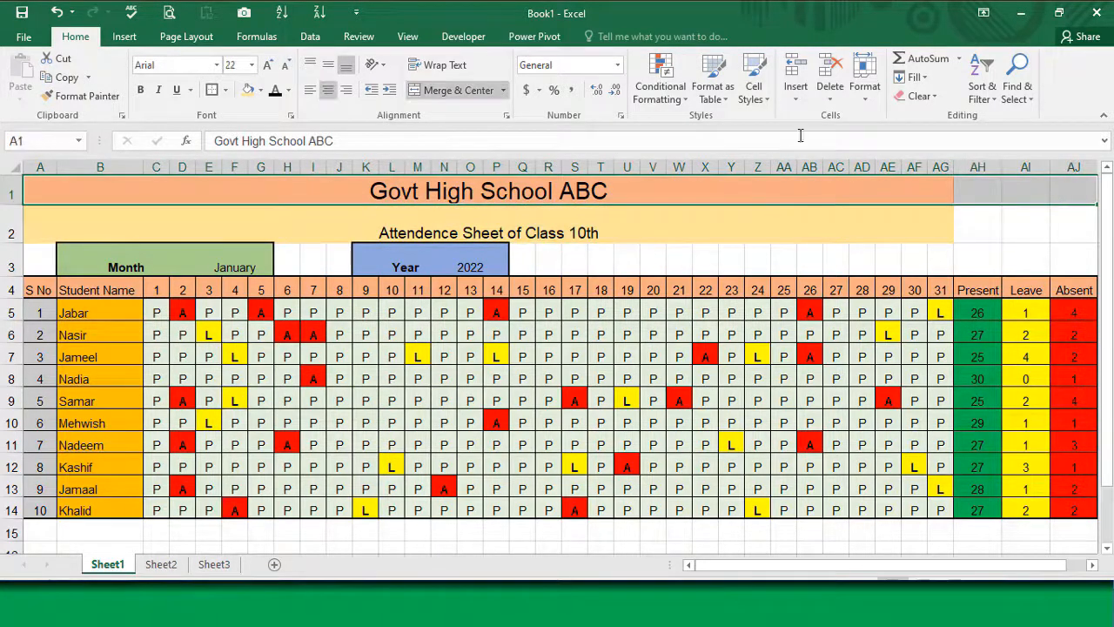
pyautogui.click(445, 90)
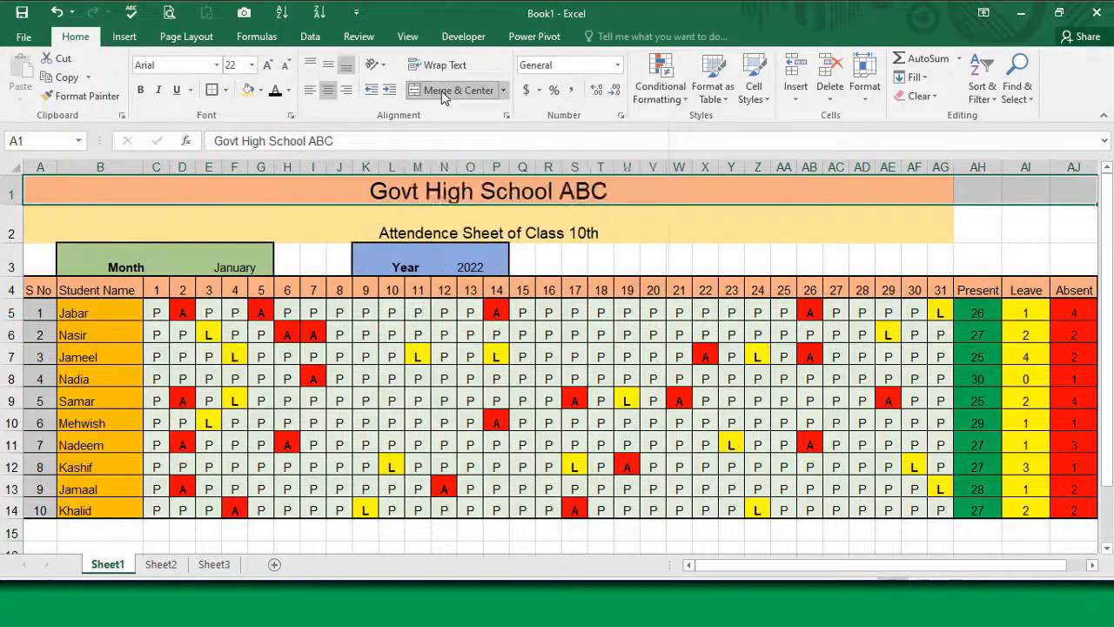
pyautogui.click(443, 92)
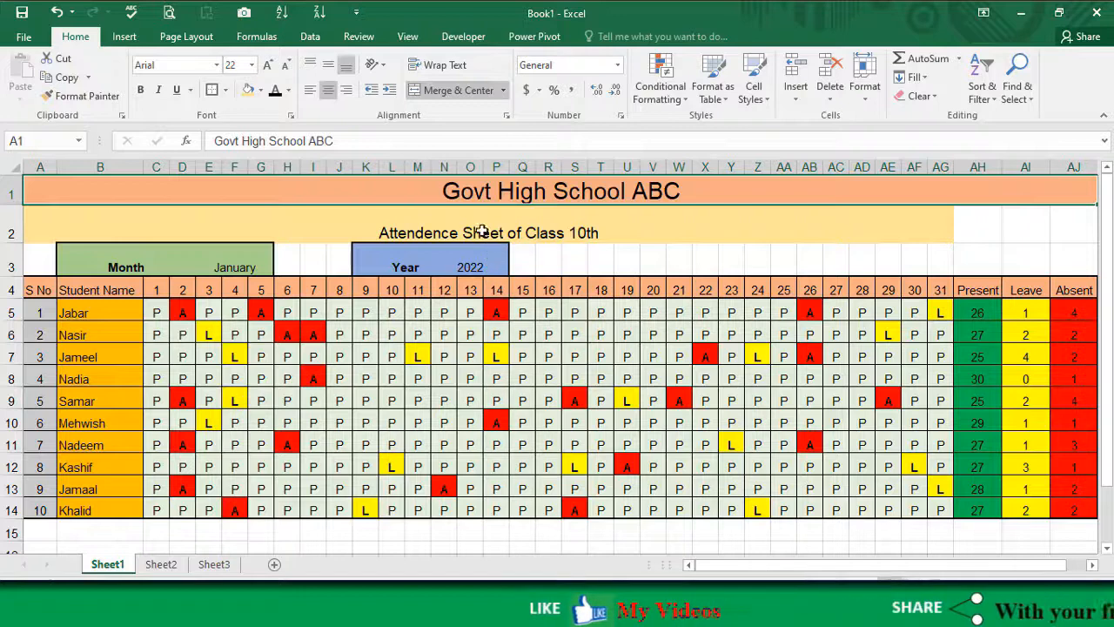
# Step: Unmerge the subtitle in row 2 and set the horizontal alignment of A2:AJ2 to Center Across Selection
pyautogui.moveTo(335, 226); pyautogui.dragTo(1062, 233)
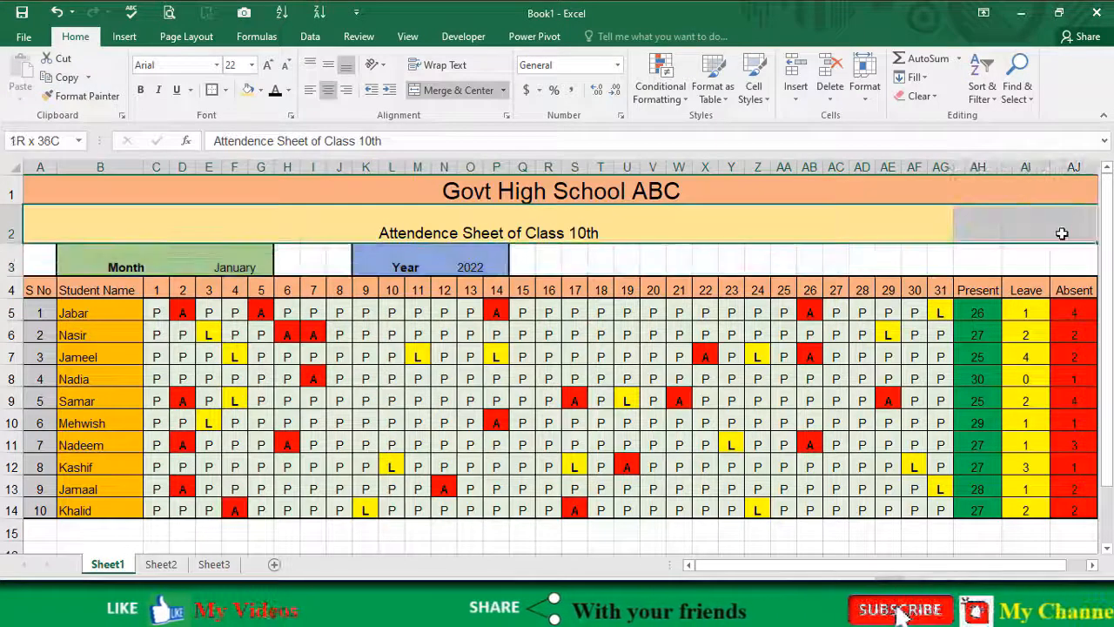
pyautogui.click(451, 89)
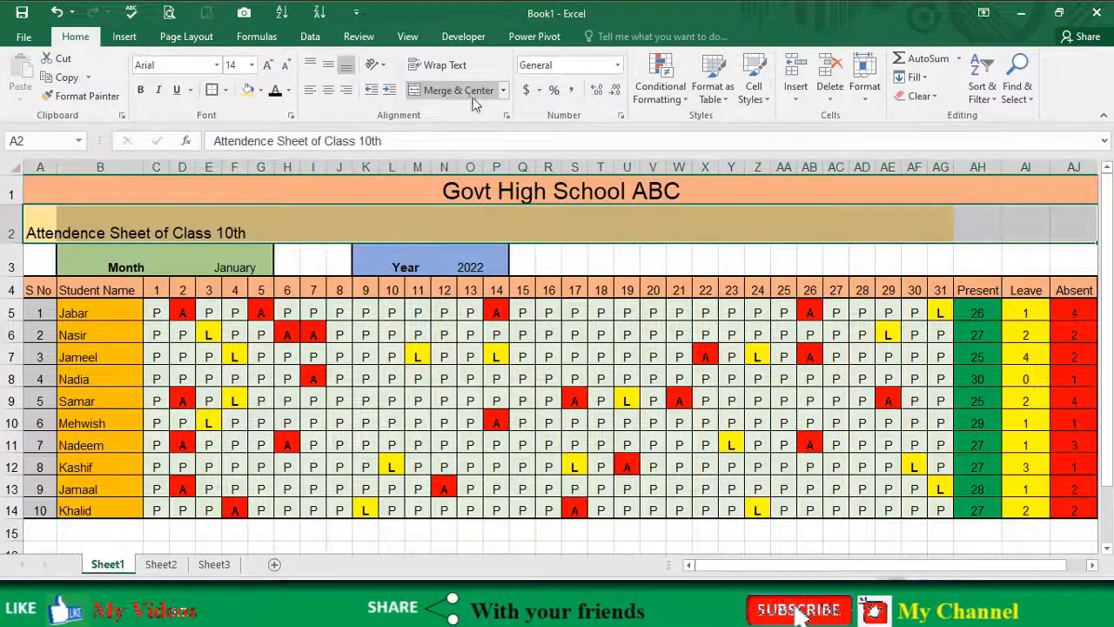
pyautogui.click(508, 116)
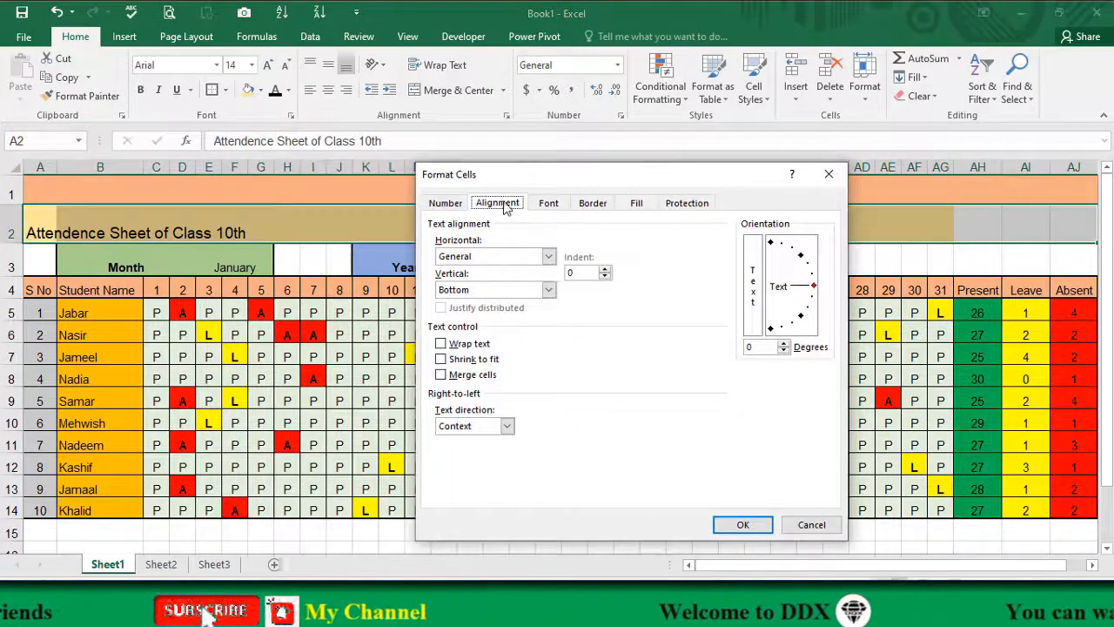
pyautogui.click(463, 258)
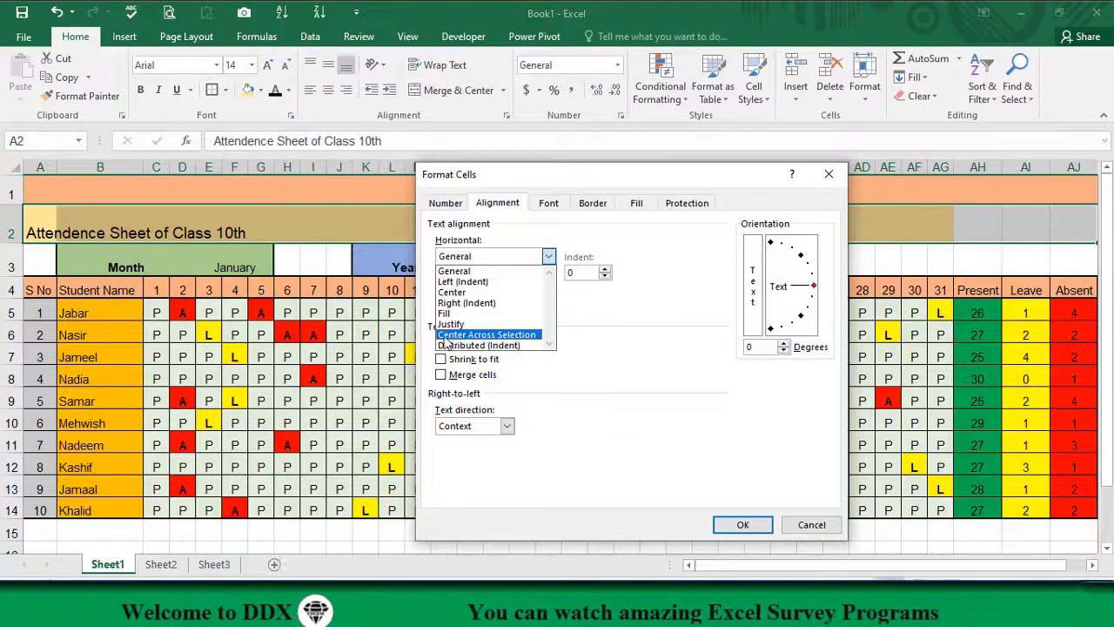
pyautogui.click(502, 336)
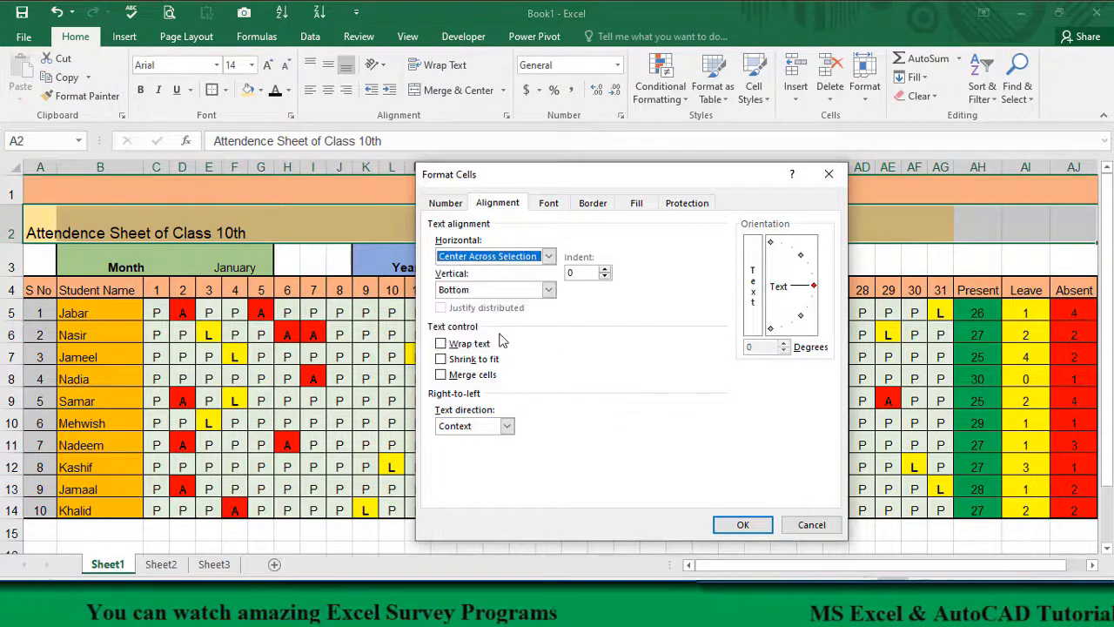
pyautogui.click(741, 526)
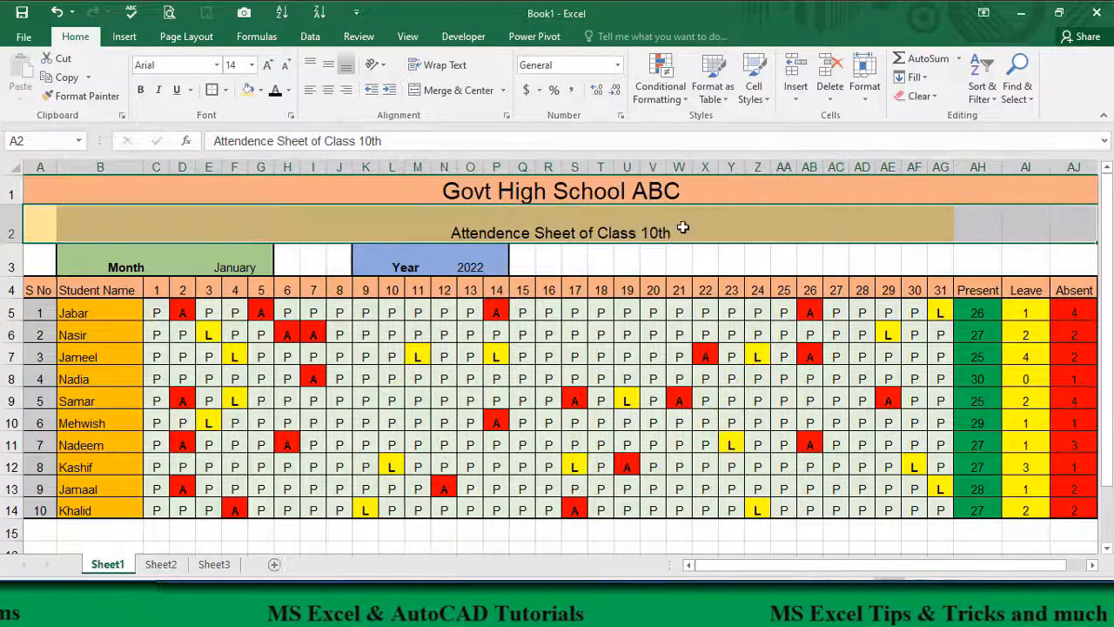
# Step: Check individual cells across row 2 against the merged title in A1 to compare center-across-selection with merging
pyautogui.click(699, 227)
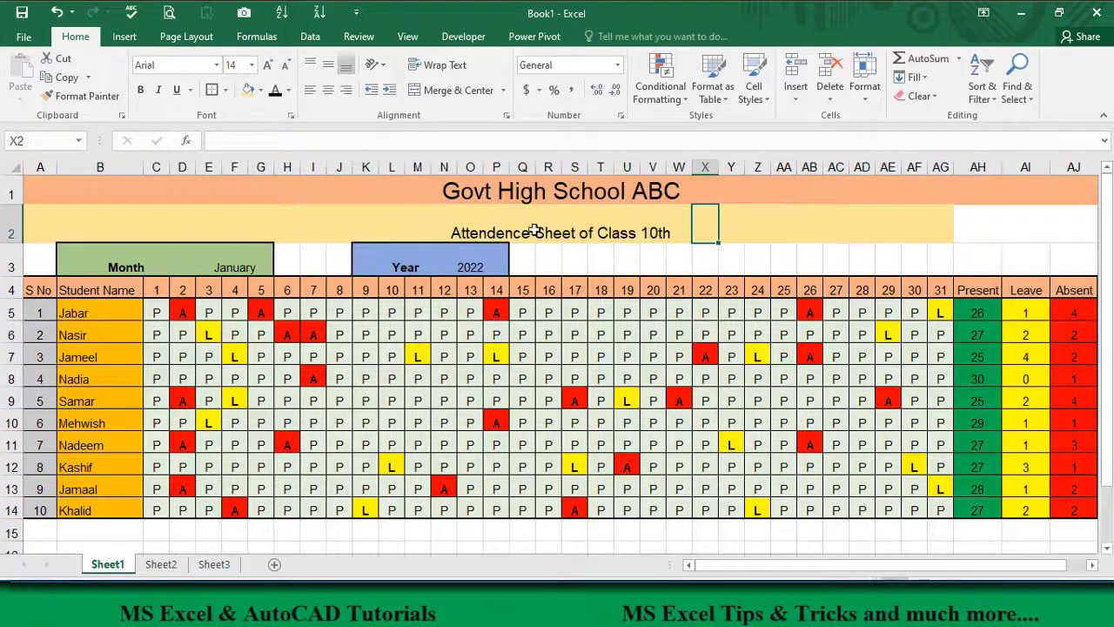
pyautogui.click(451, 228)
pyautogui.click(343, 229)
pyautogui.click(271, 228)
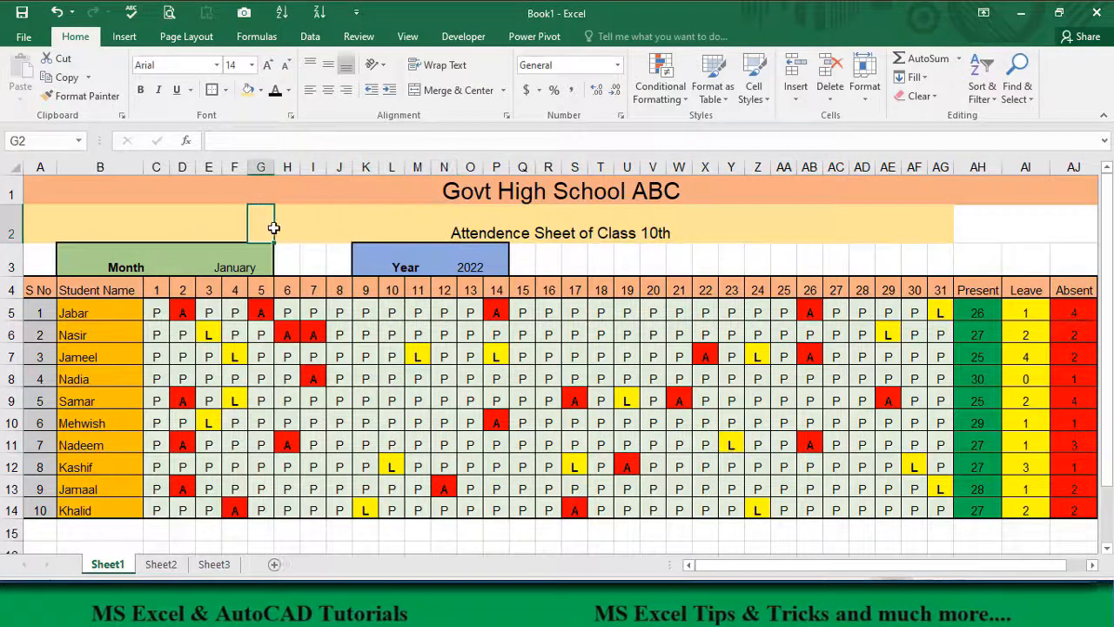
pyautogui.click(620, 229)
pyautogui.click(706, 226)
pyautogui.click(487, 232)
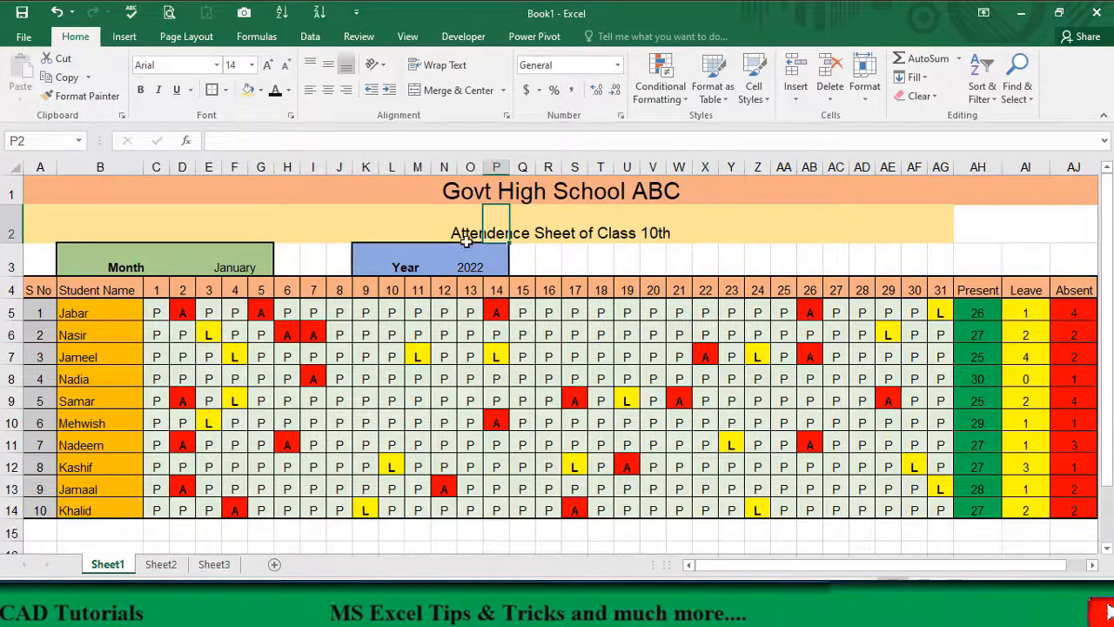
pyautogui.click(410, 181)
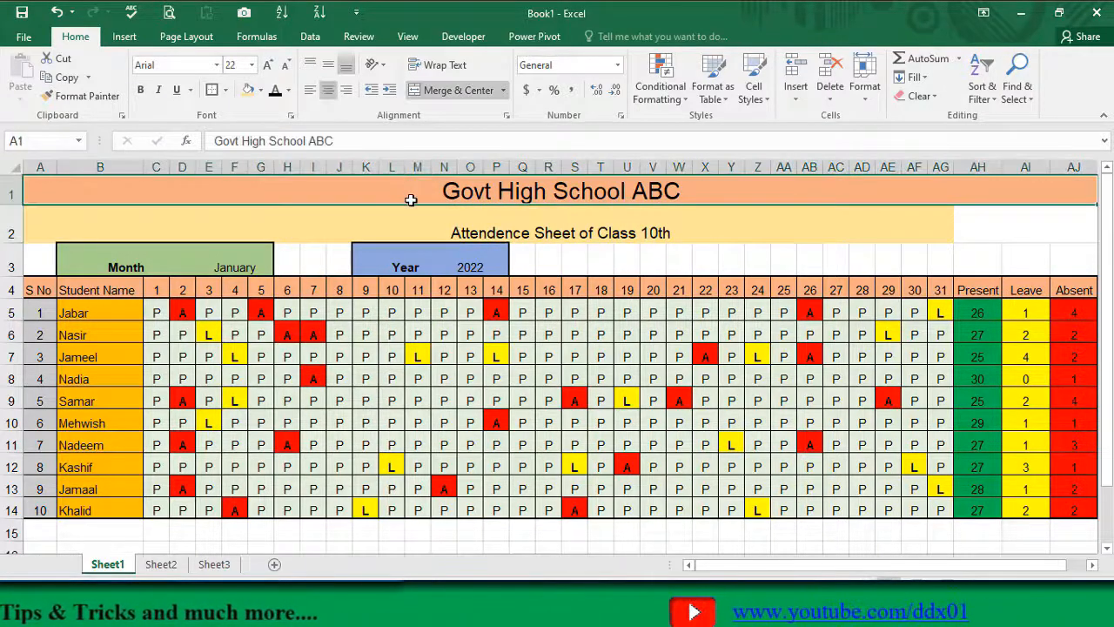
pyautogui.click(395, 225)
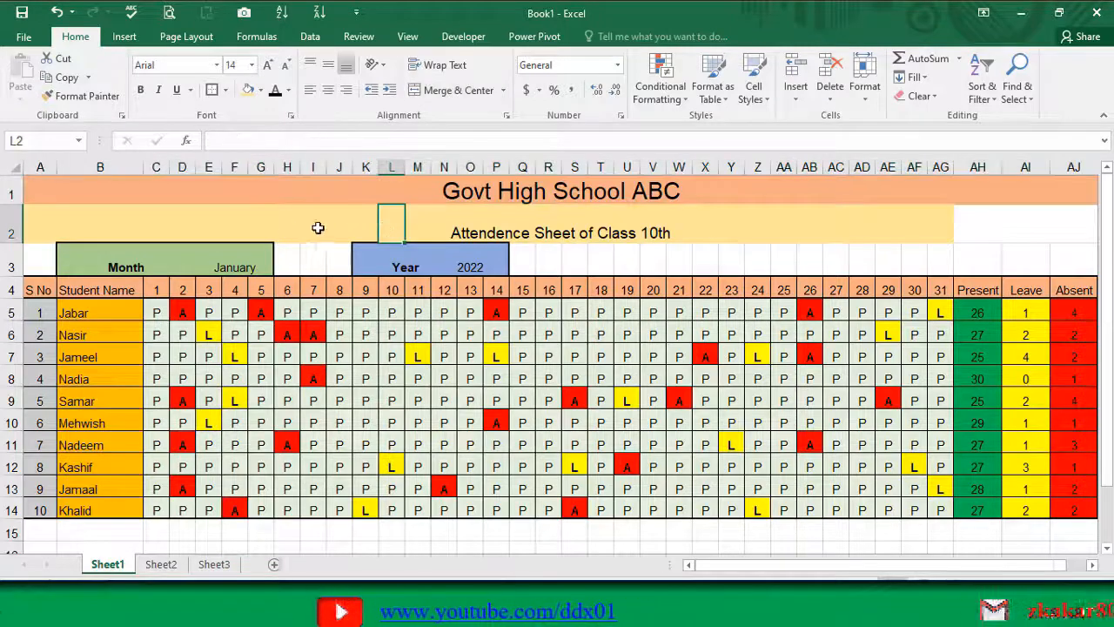
# Step: Reapply the Center Across Selection horizontal alignment to A2:AJ2 and fill the whole range with light gold
pyautogui.click(284, 226)
pyautogui.click(184, 224)
pyautogui.moveTo(35, 223); pyautogui.dragTo(1074, 228)
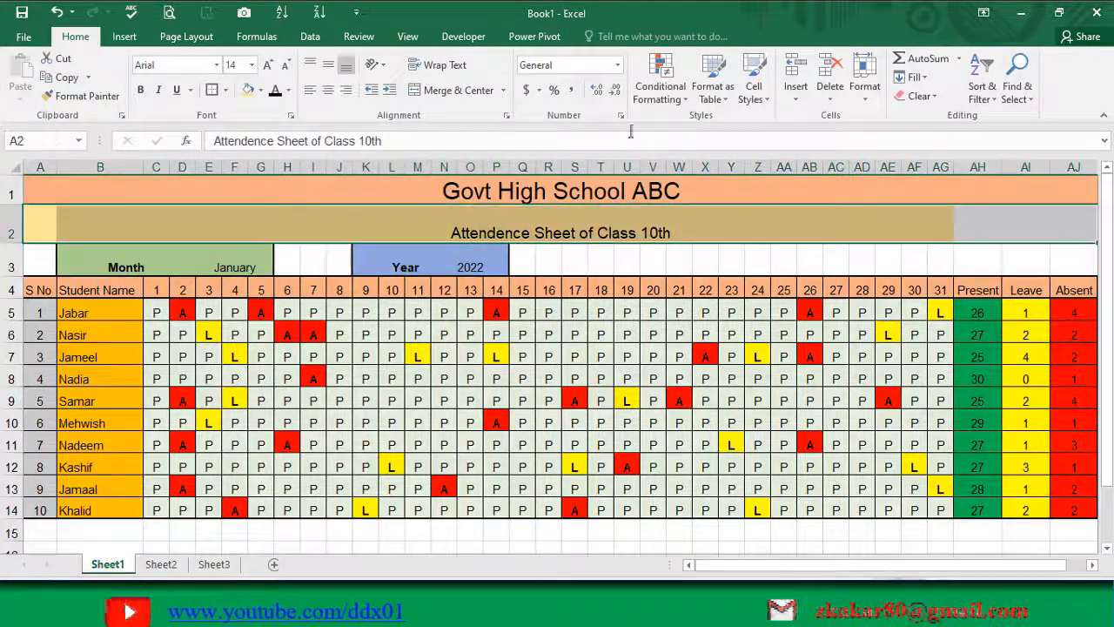
pyautogui.click(506, 116)
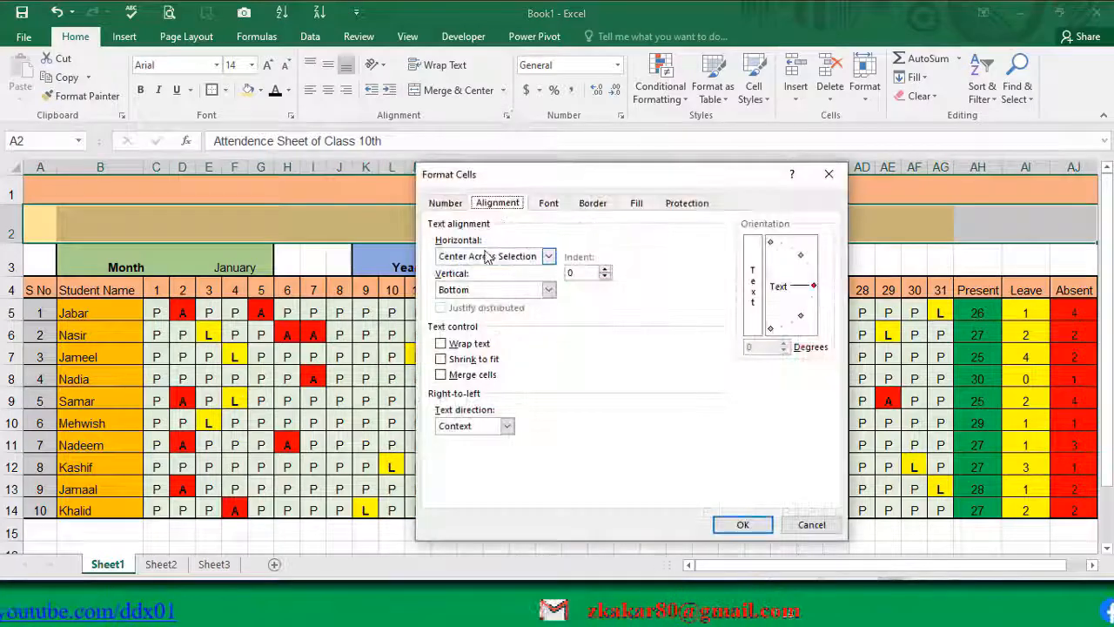
pyautogui.click(548, 256)
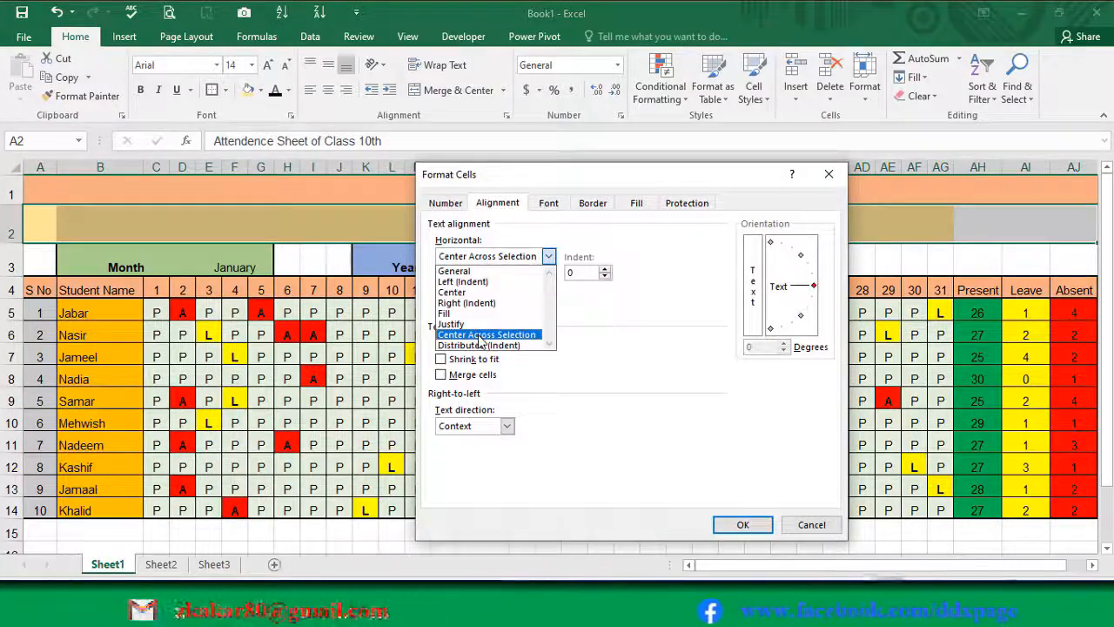
pyautogui.click(741, 526)
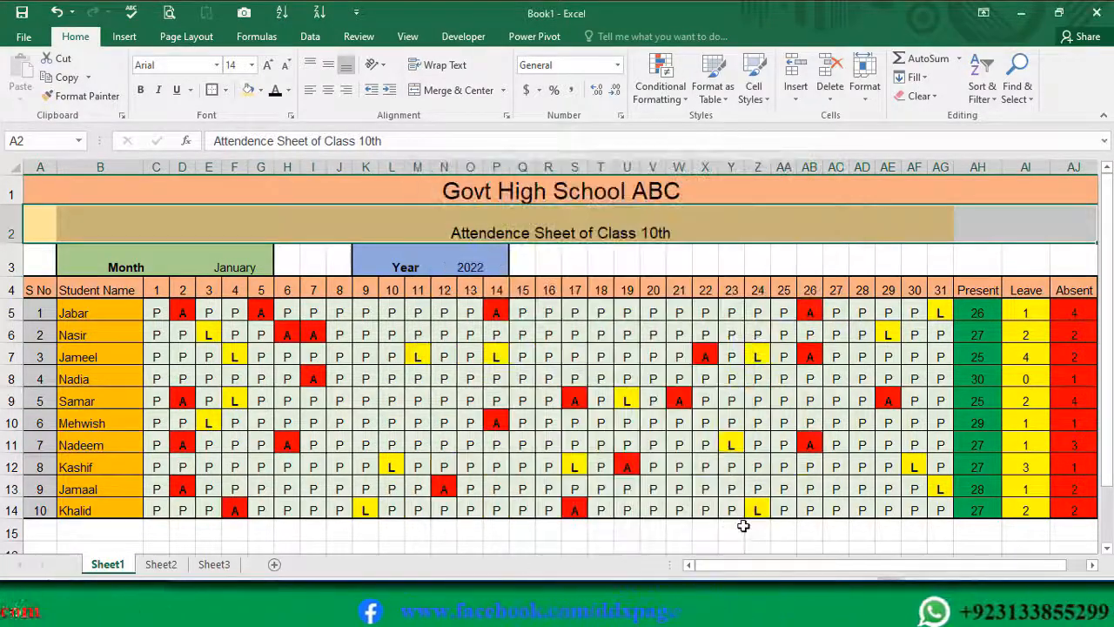
pyautogui.click(249, 90)
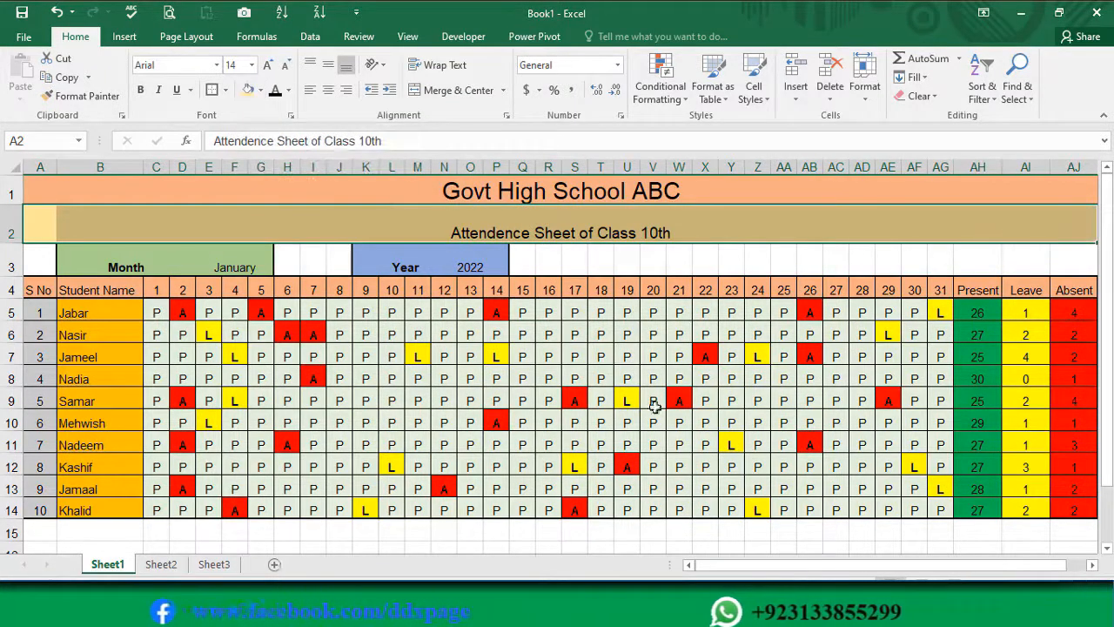
pyautogui.click(602, 378)
# Step: Examine which cell of row 2 holds the subtitle text, and compare its separate cells with the merged title in row 1
pyautogui.click(550, 224)
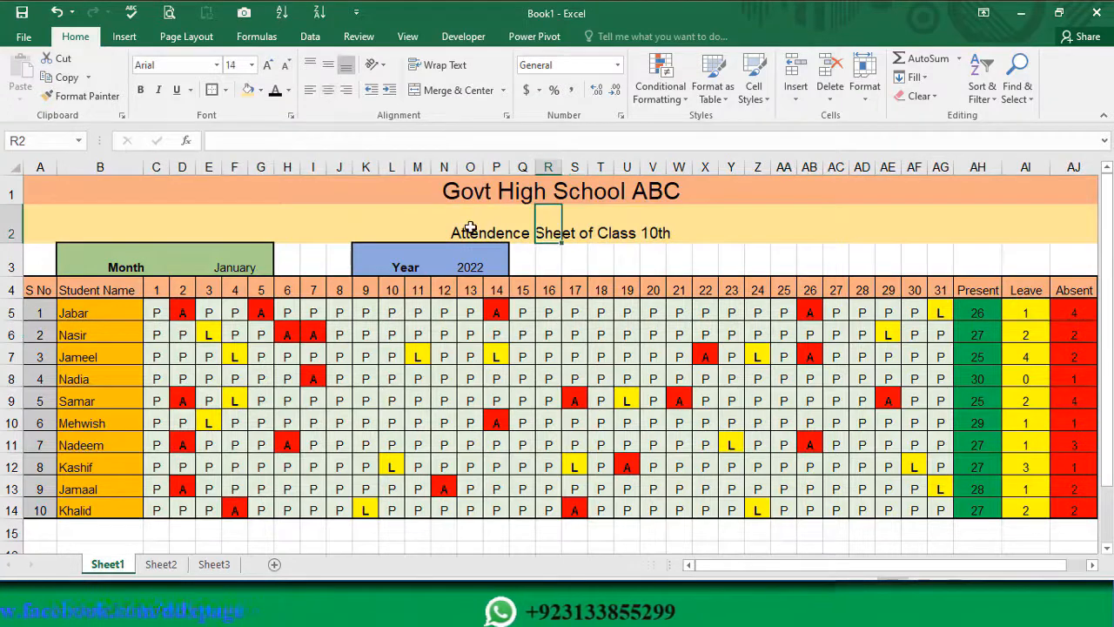
pyautogui.click(468, 229)
pyautogui.click(448, 231)
pyautogui.moveTo(410, 225); pyautogui.dragTo(731, 230)
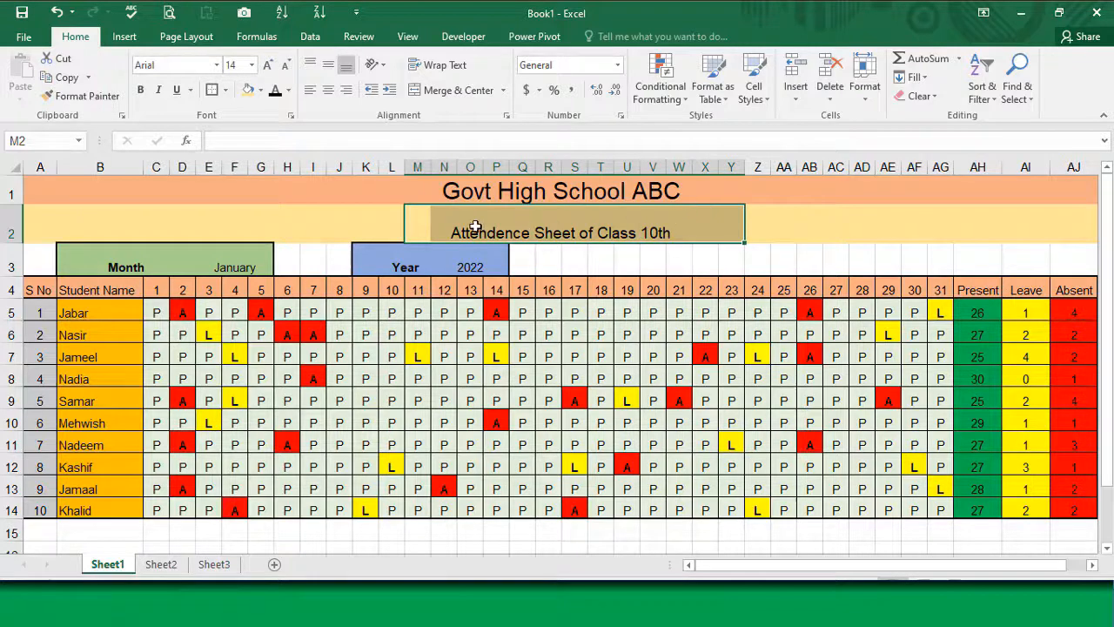
pyautogui.click(38, 224)
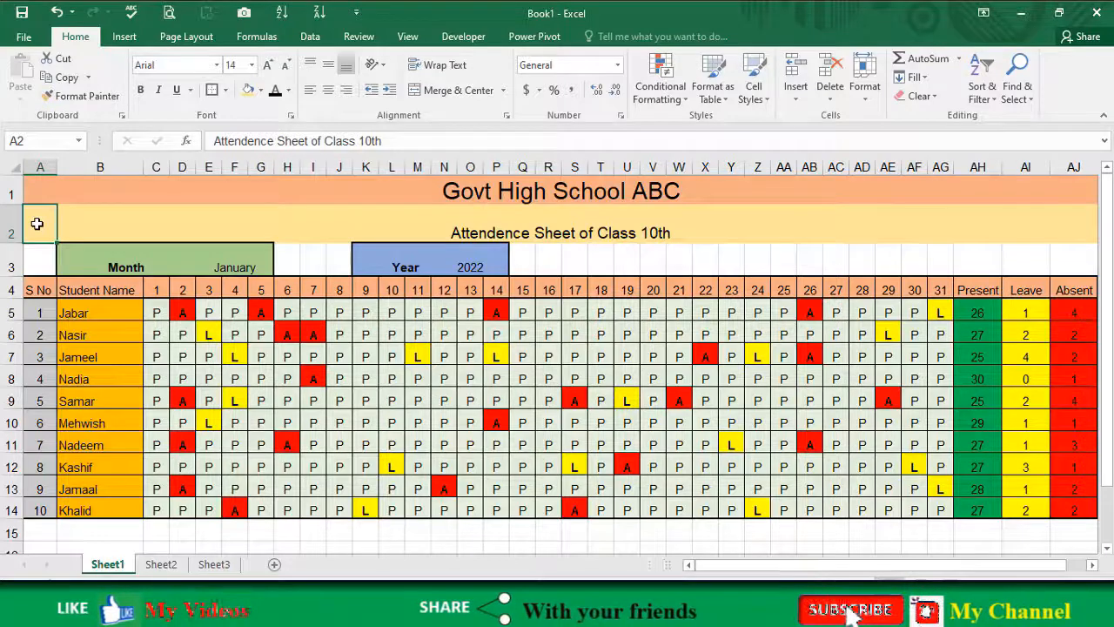
pyautogui.click(531, 228)
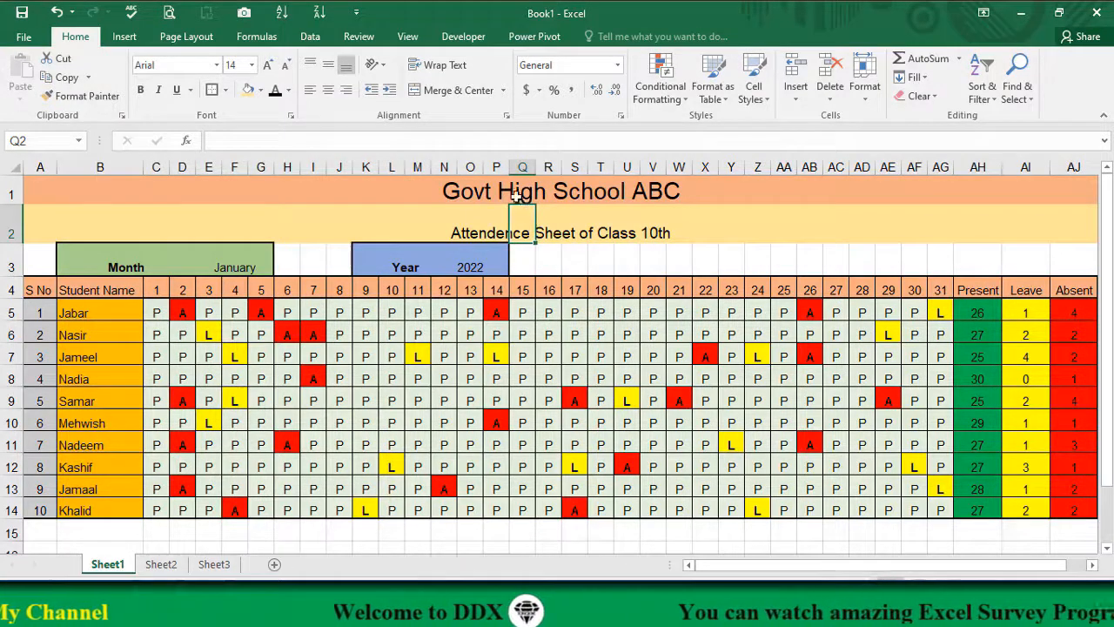
pyautogui.click(516, 190)
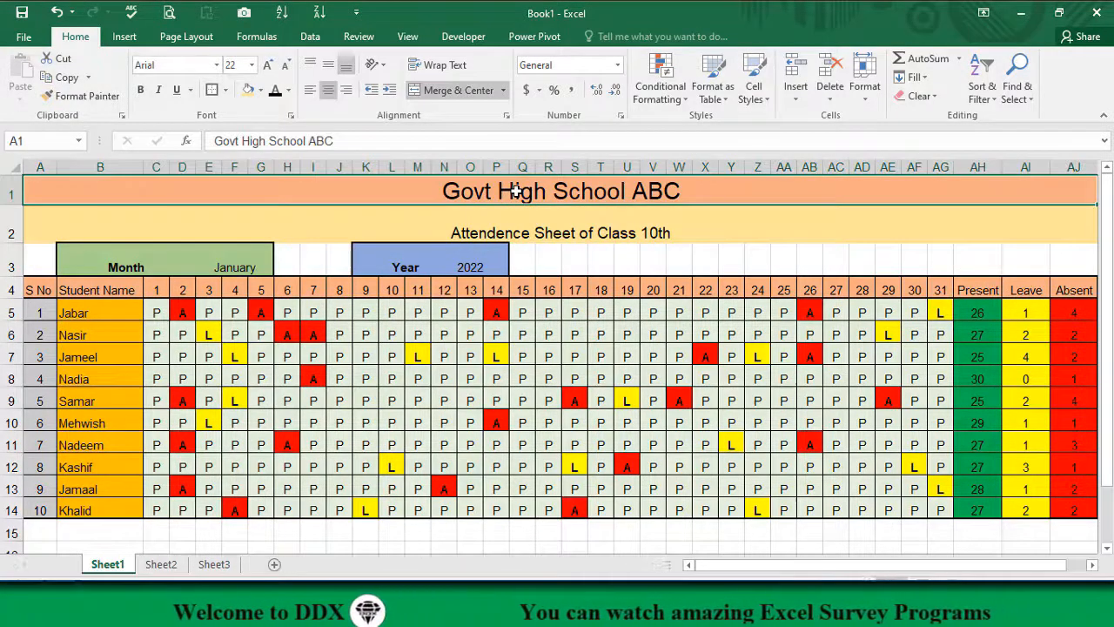